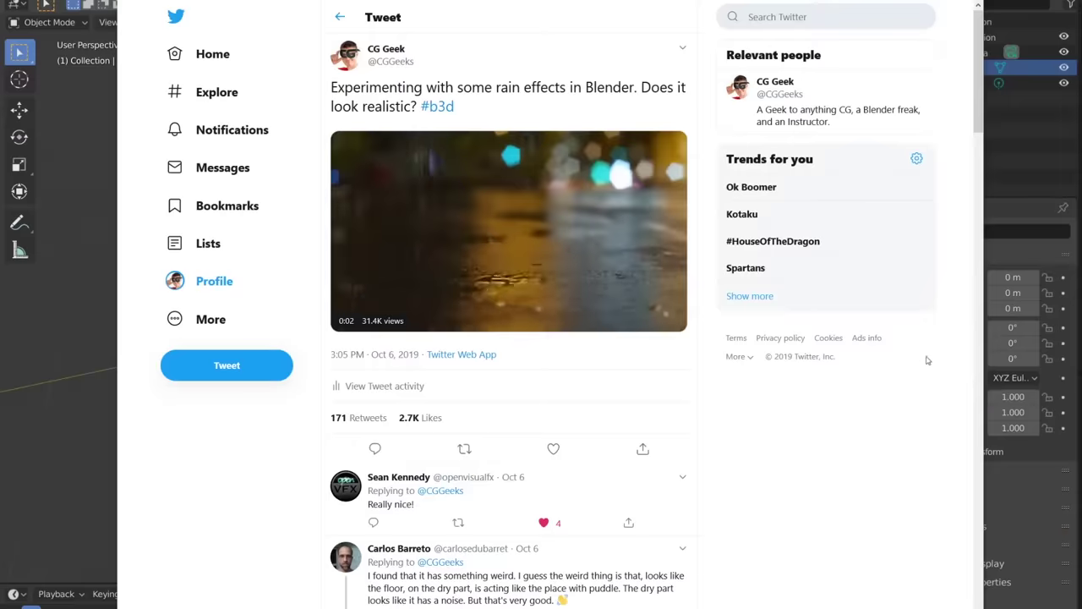
scroll(960, 407, down, 8)
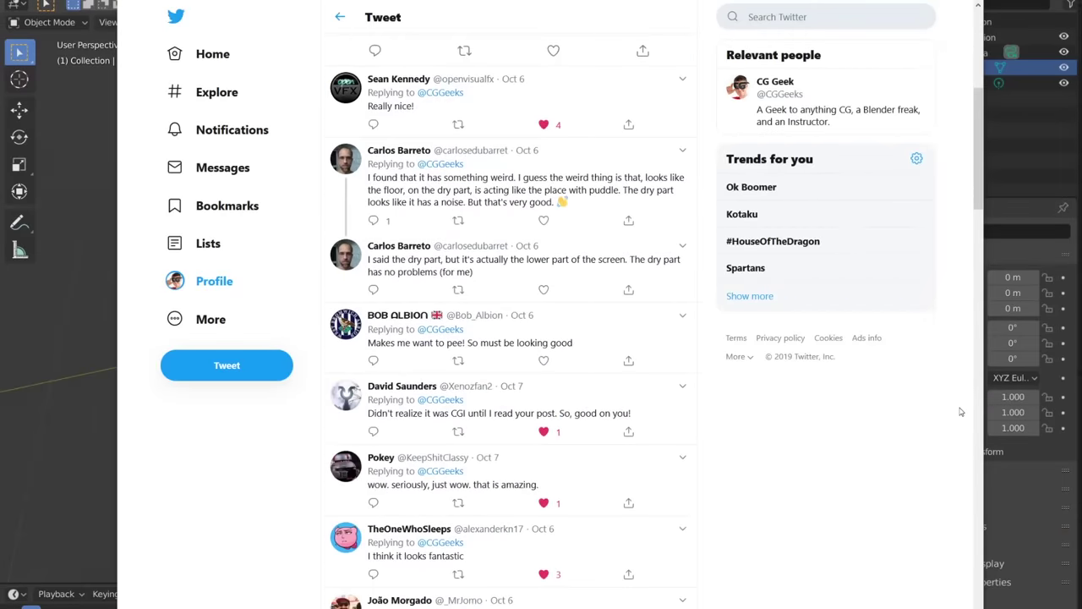
scroll(960, 412, down, 5)
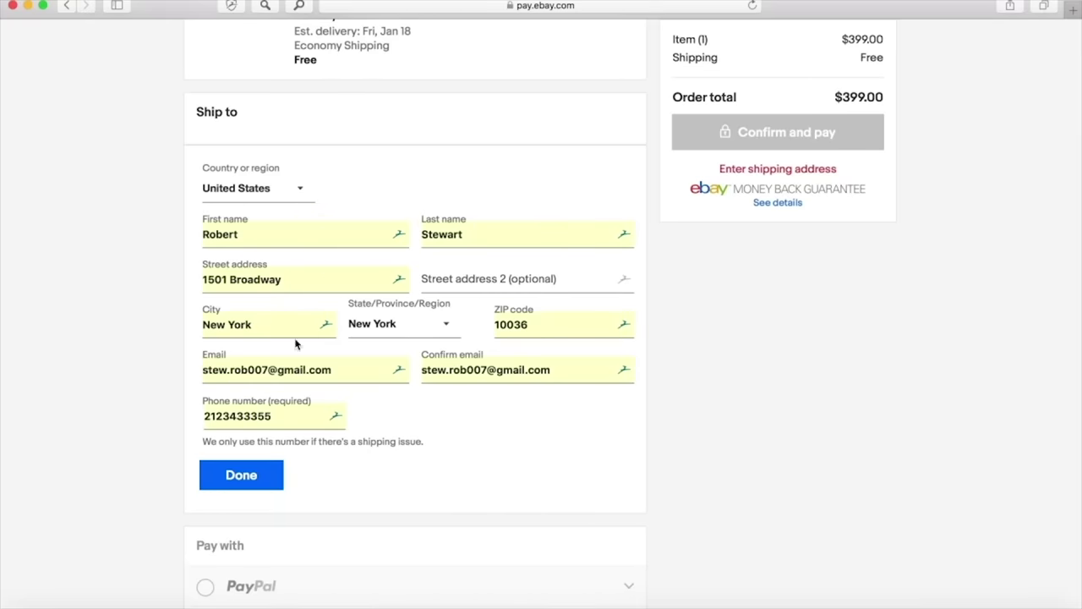
click(261, 321)
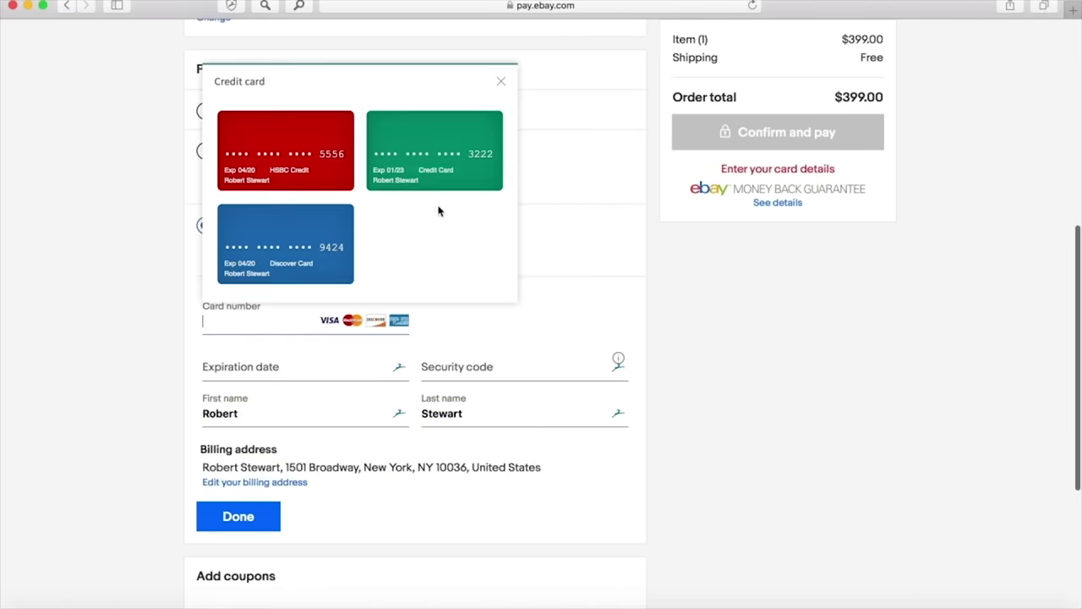
click(437, 173)
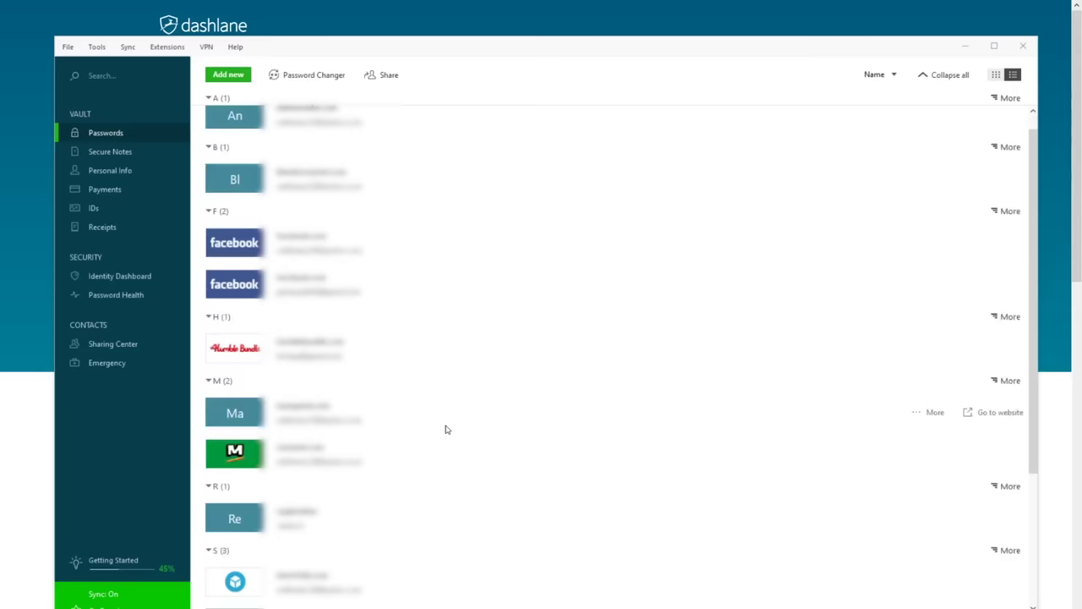
scroll(447, 430, down, 3)
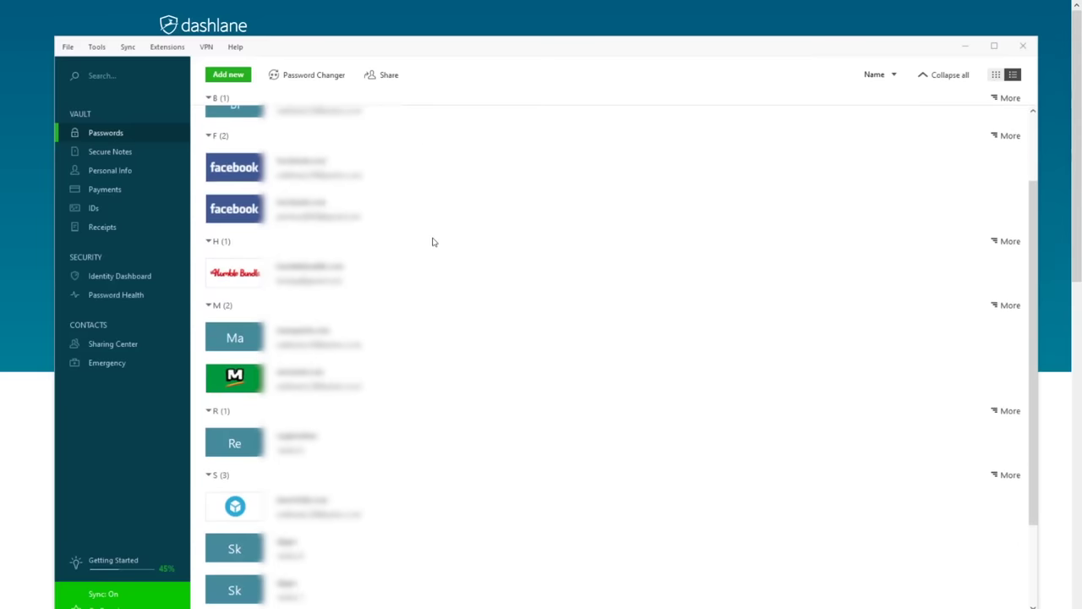
scroll(563, 212, down, 1)
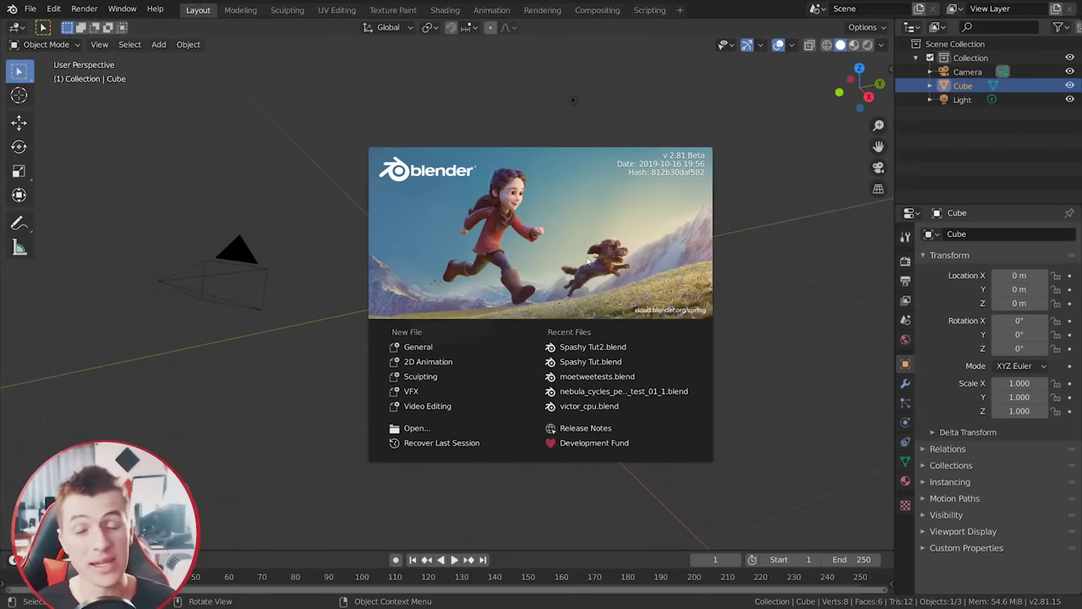
Step: Dismiss the splash screen and delete the default cube from the scene
click(601, 251)
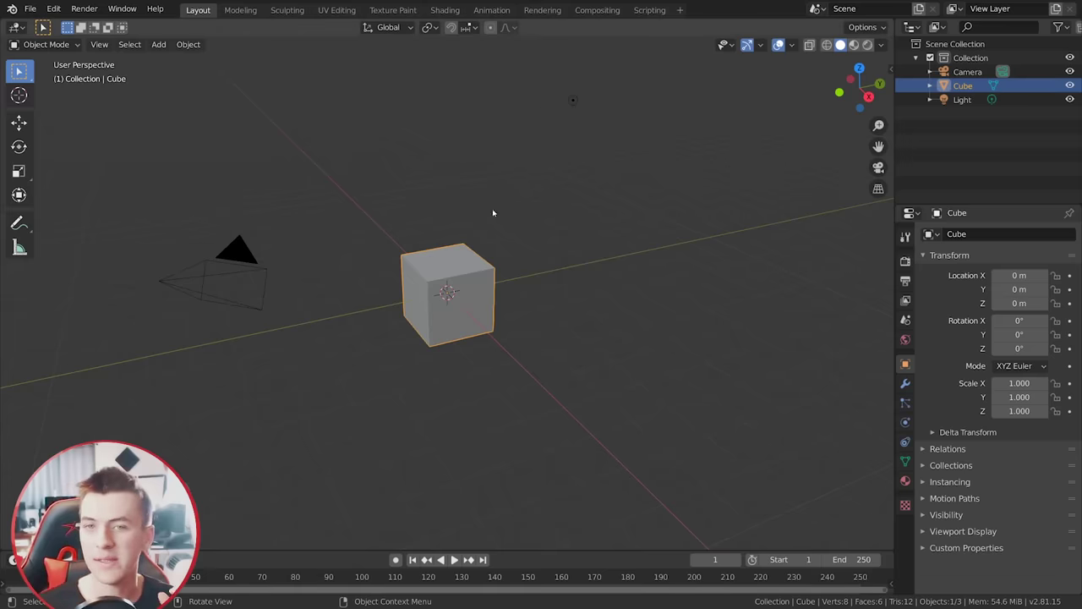
key(x)
click(451, 275)
key(shift+a)
mouse_move(453, 275)
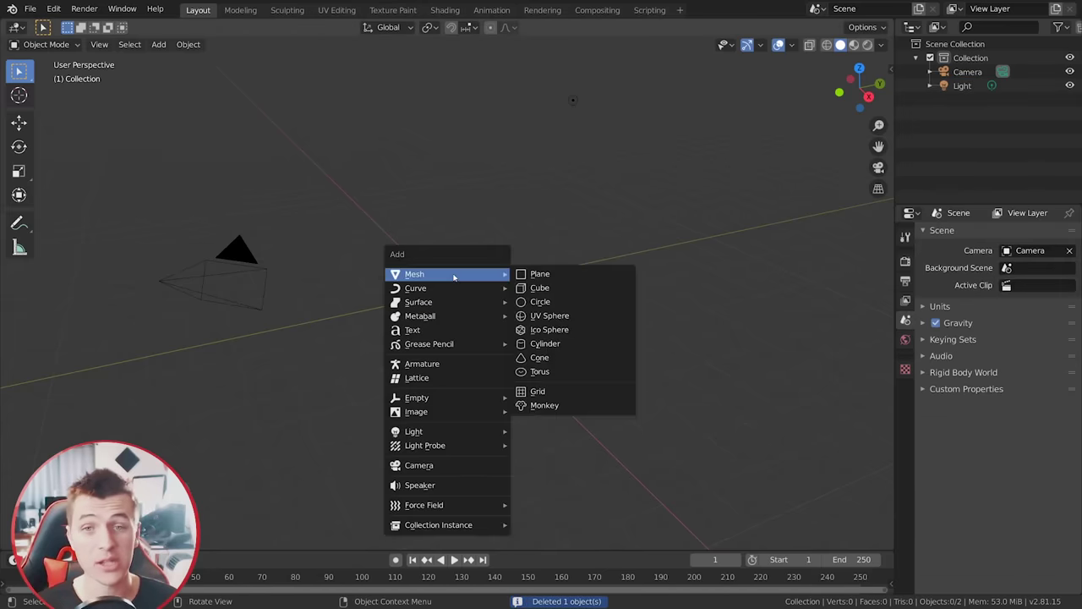
click(558, 405)
key(r)
key(r)
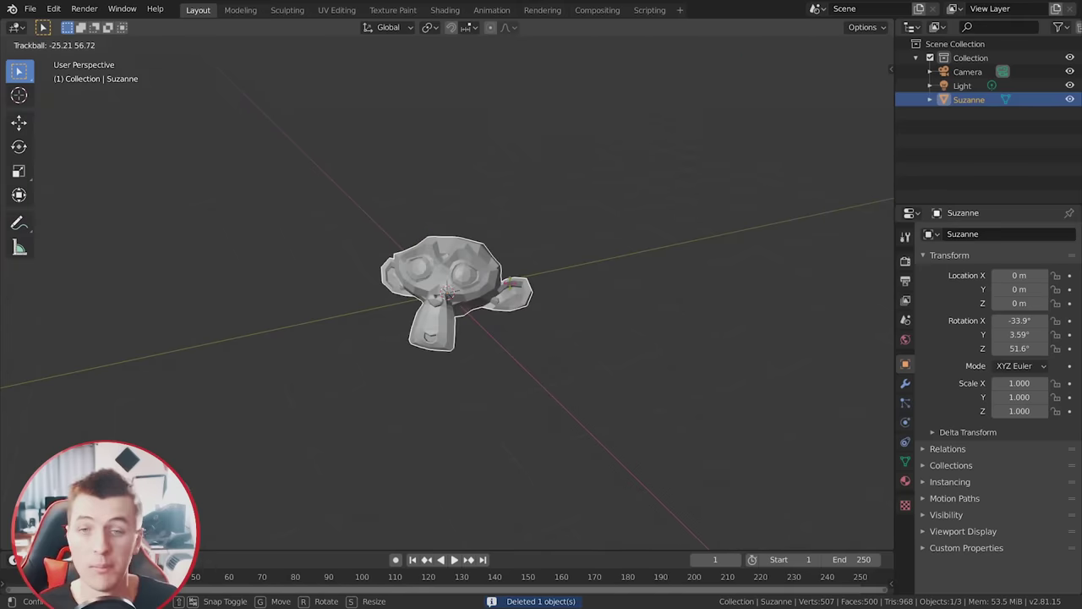
click(509, 283)
scroll(497, 291, up, 2)
key(x)
click(497, 291)
Step: Search the add-ons in the preferences for "pla" and for "nod"
click(53, 8)
click(85, 206)
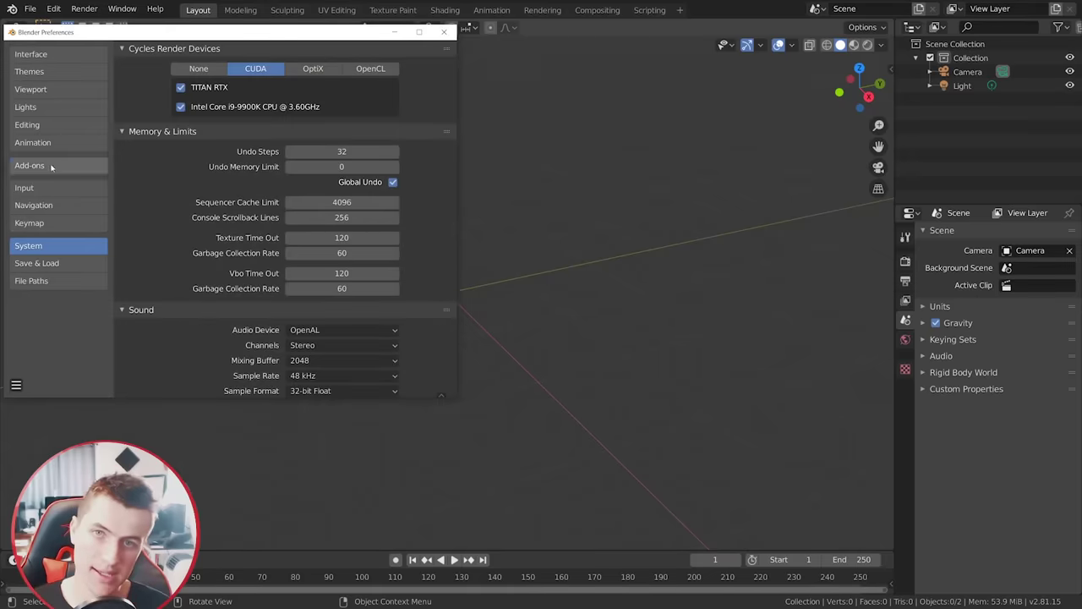
click(50, 166)
text(pla)
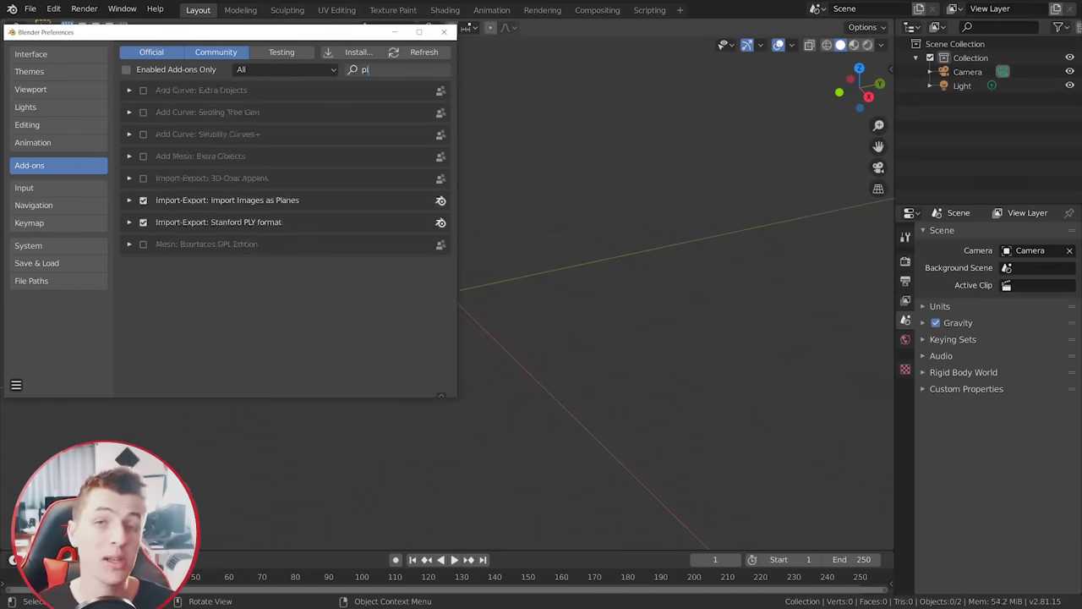
key(BackSpace)
key(BackSpace)
key(BackSpace)
text(nod)
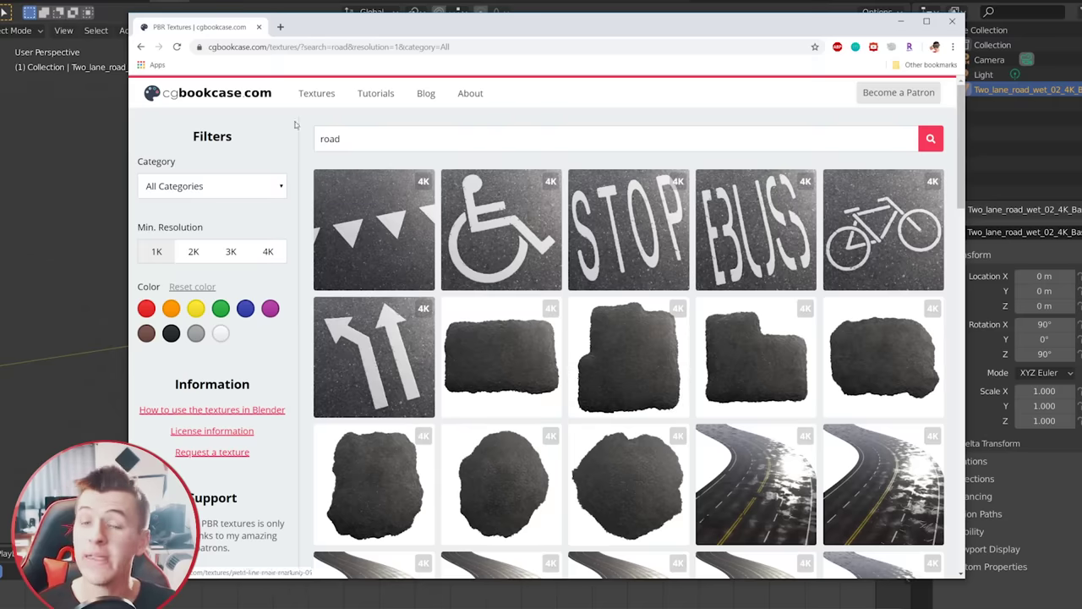
Step: Switch to the browser and look through the road textures on cgbookcase.com for wet road variants
scroll(633, 307, down, 3)
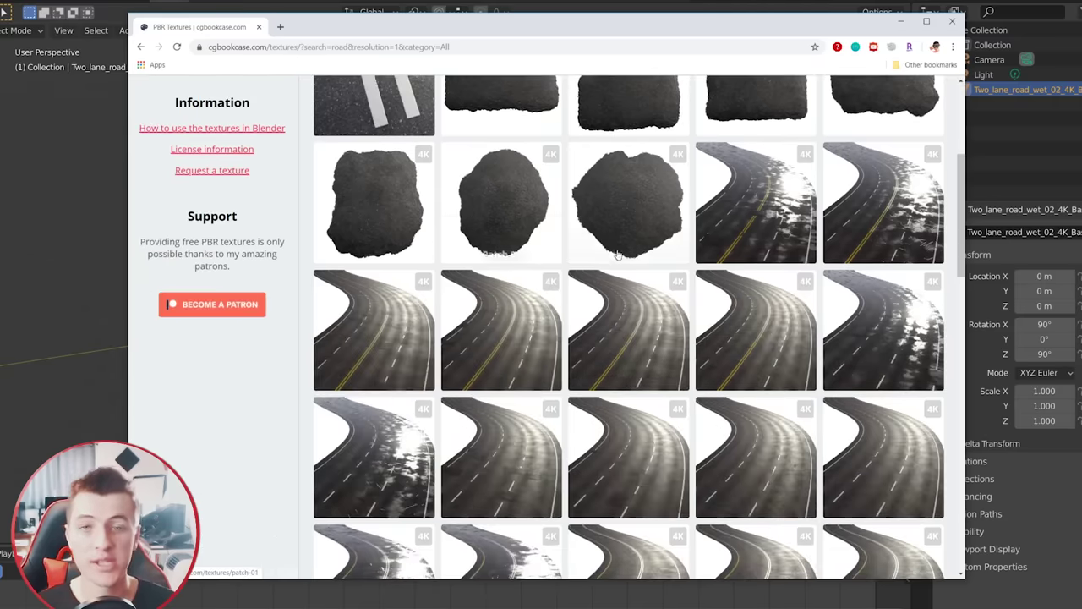
scroll(677, 425, down, 1)
scroll(676, 425, down, 1)
scroll(595, 449, up, 1)
scroll(608, 482, down, 2)
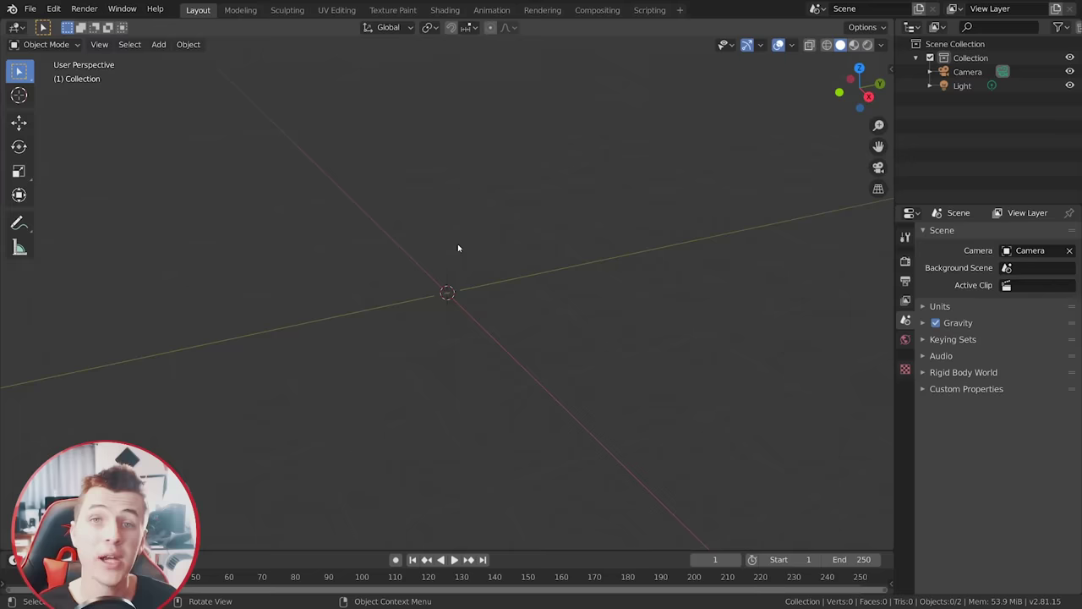
Step: Import Two_lane_road_wet_02_4K_Base_Color.png from the Textures\Roads 4k folder as an image plane in Blender
key(shift+a)
mouse_move(474, 263)
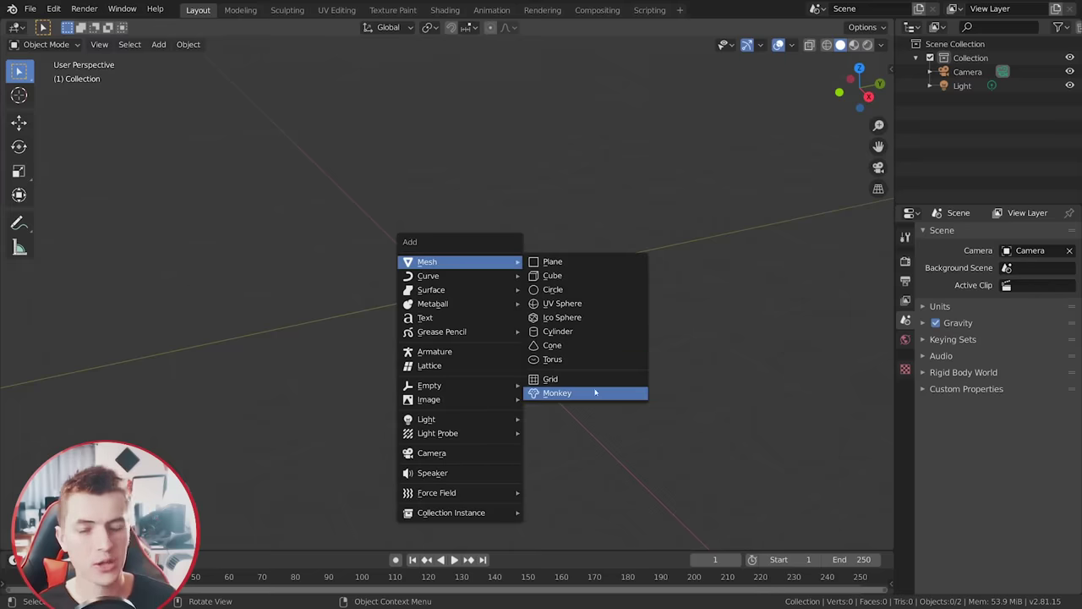
mouse_move(455, 407)
click(555, 430)
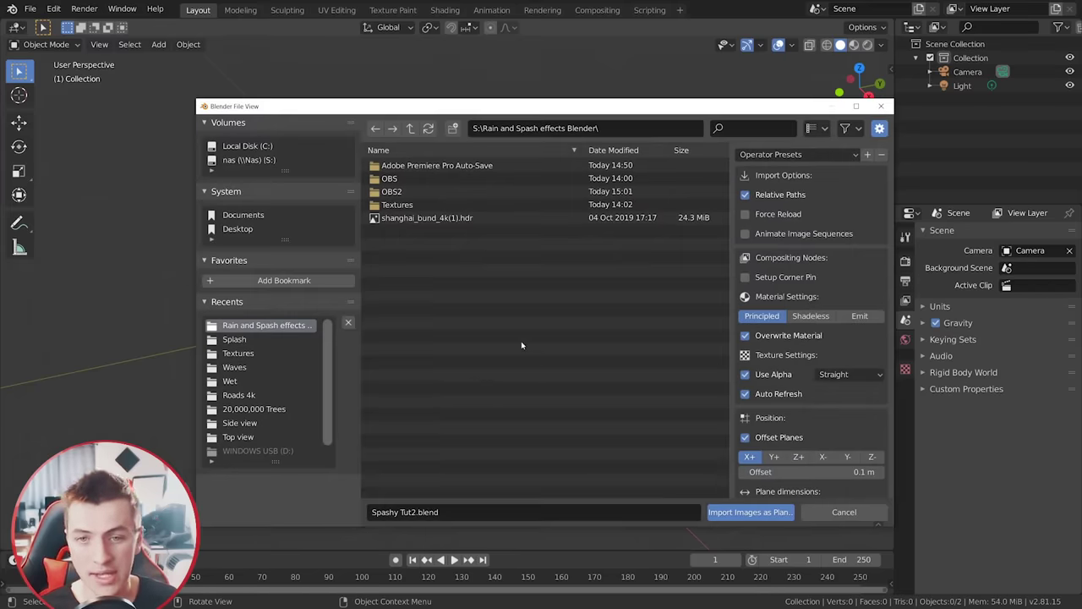
double_click(435, 203)
double_click(393, 167)
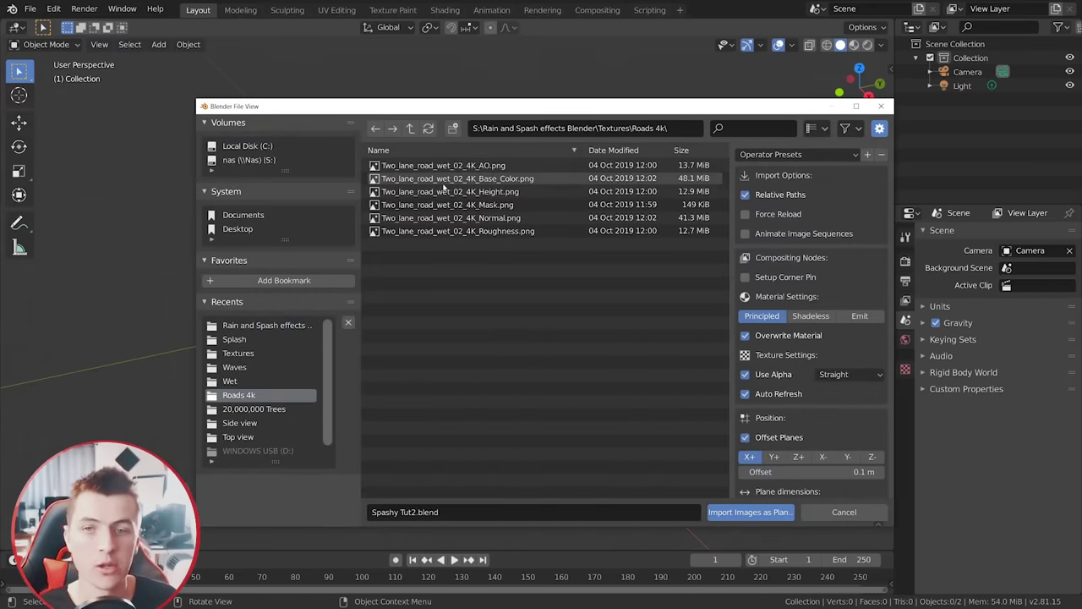
double_click(414, 179)
Step: Rotate the imported road plane 90° about the Y axis and 90° about the Z axis
text(ry)
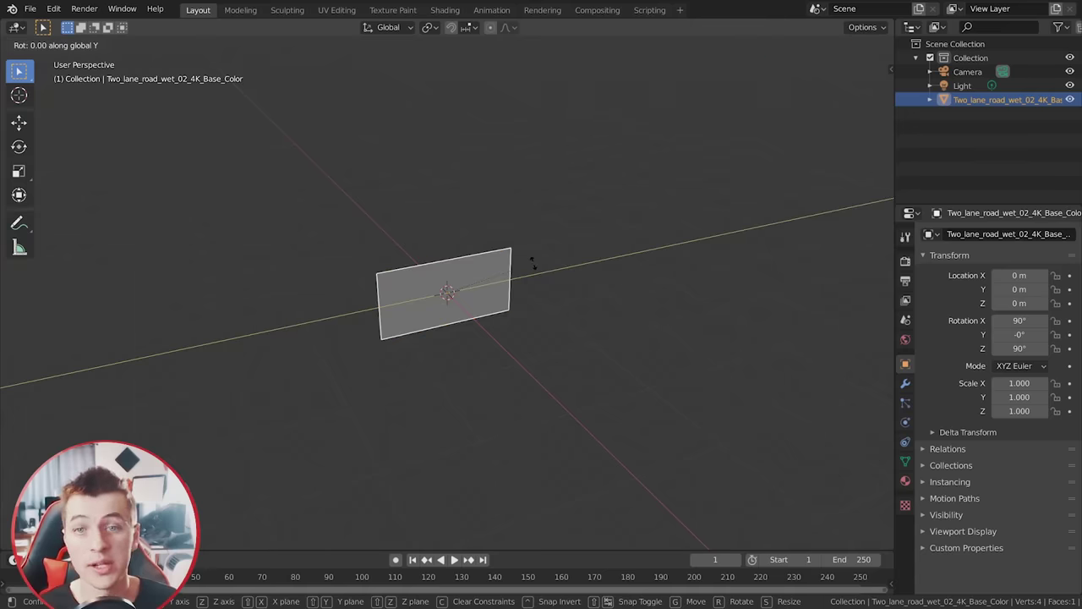
text(90)
key(Return)
key(r)
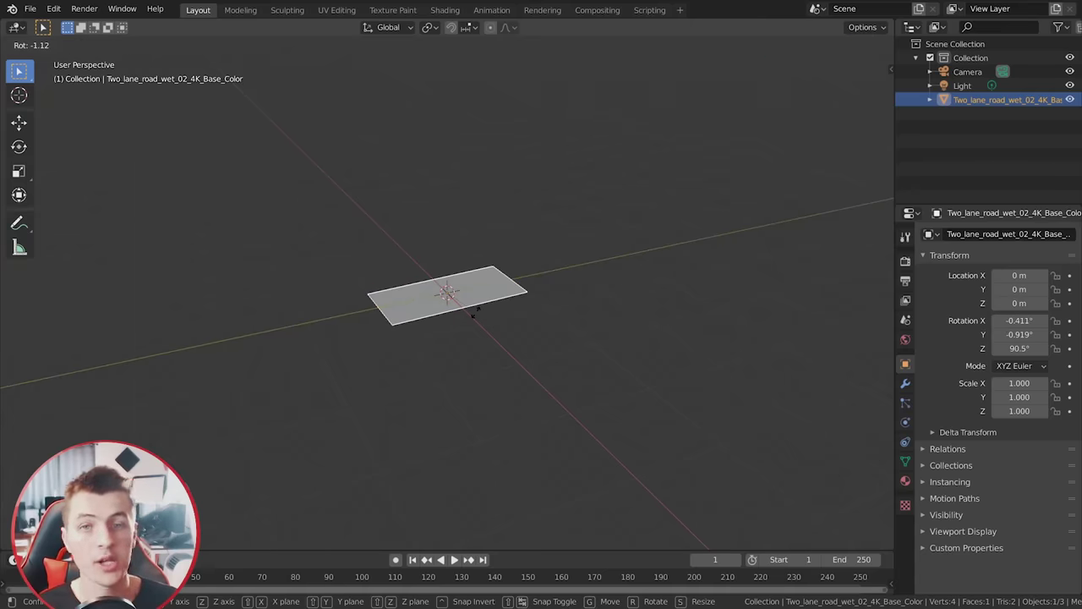
text(z90)
key(Return)
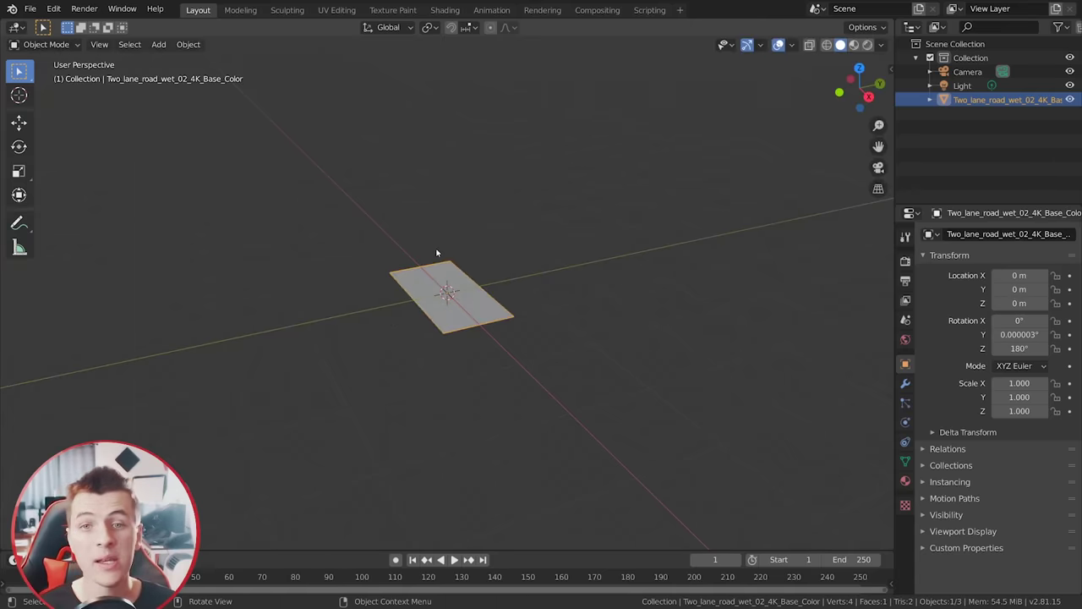
Step: Scale the road plane by a factor of 5 and display it with Material Preview shading
text(s5)
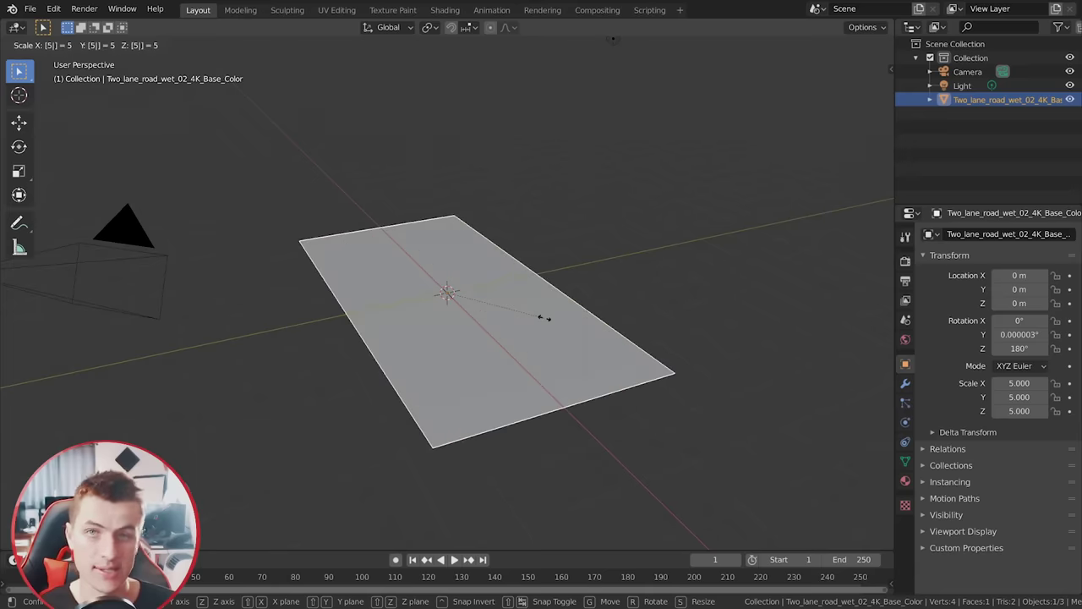
key(Return)
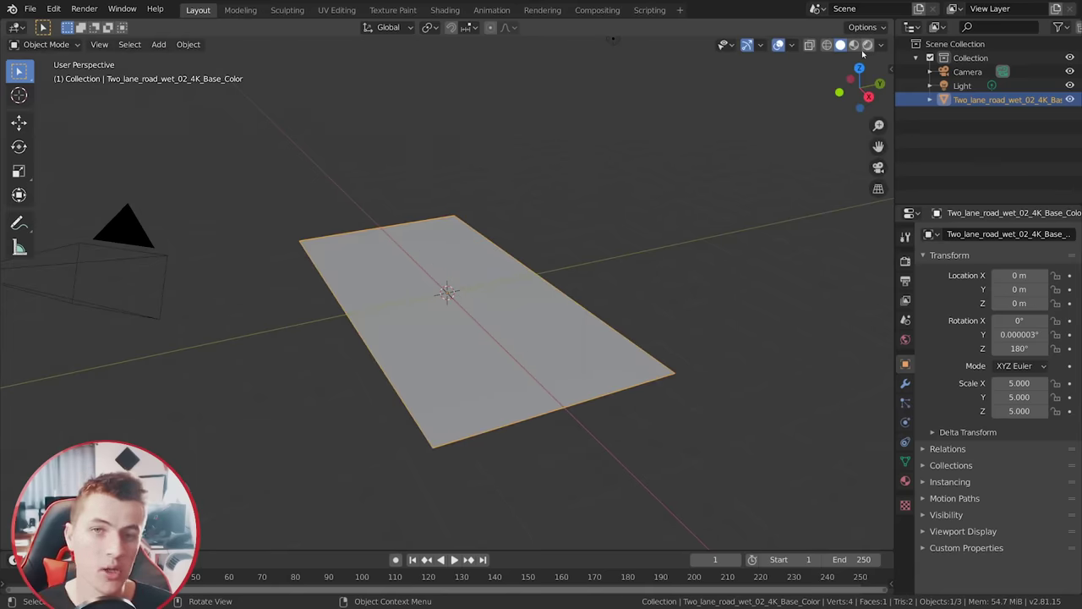
click(854, 45)
scroll(592, 279, up, 2)
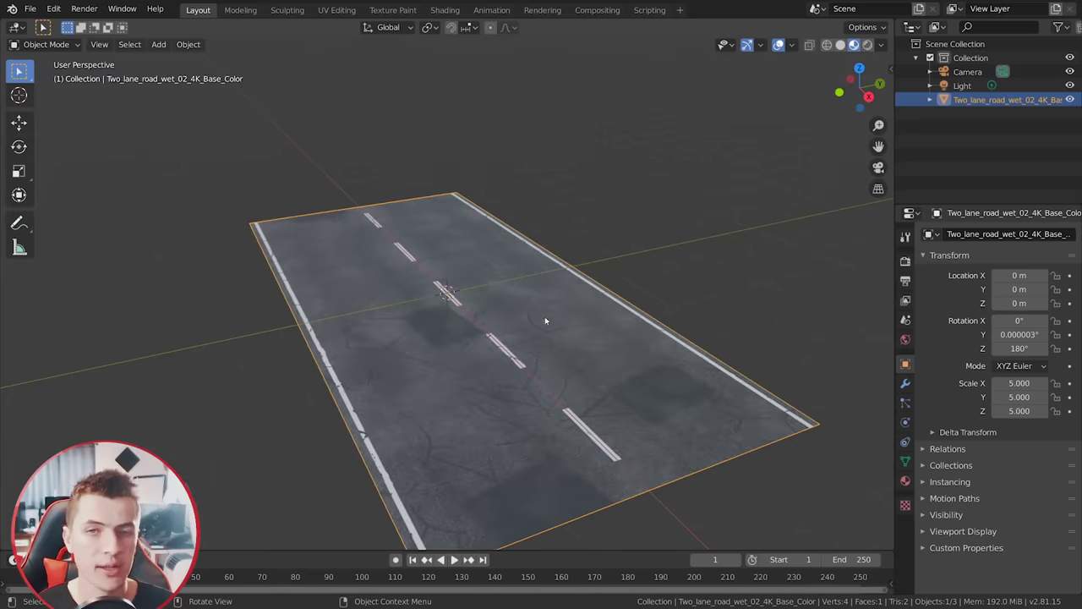
middle_drag(599, 377, 182, 95)
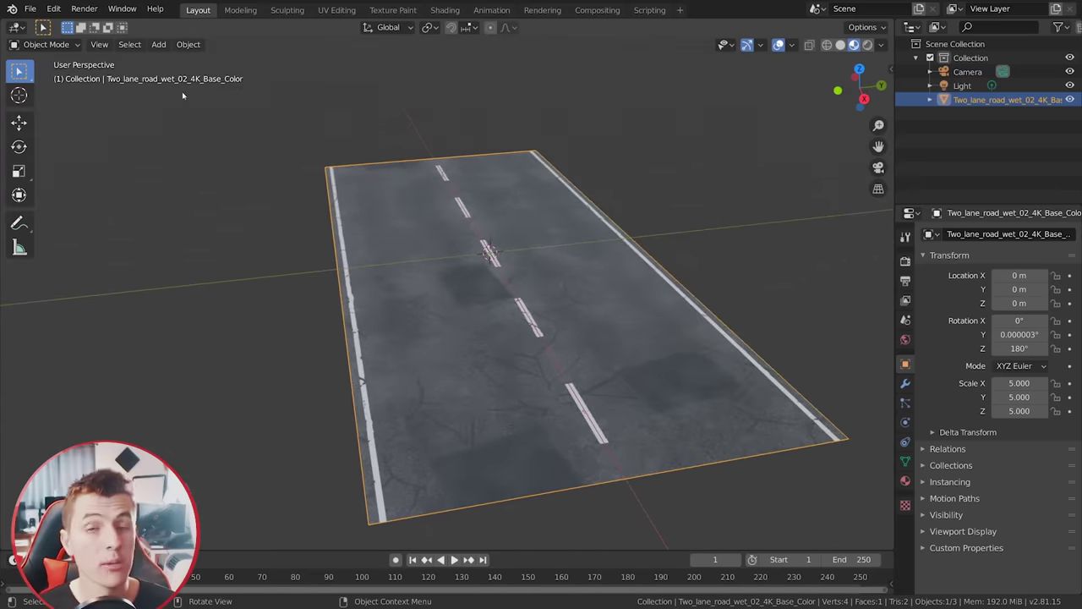
Step: Split the 3D viewport vertically, make the new area a Shader Editor and move the base color texture node away from the Principled BSDF
drag(3, 20, 389, 59)
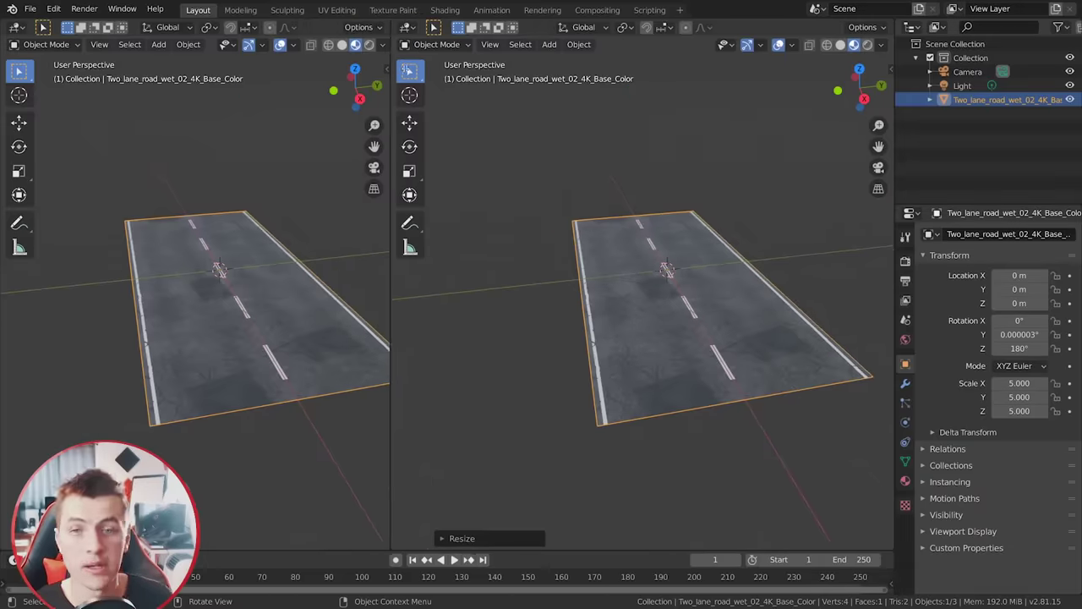
click(15, 28)
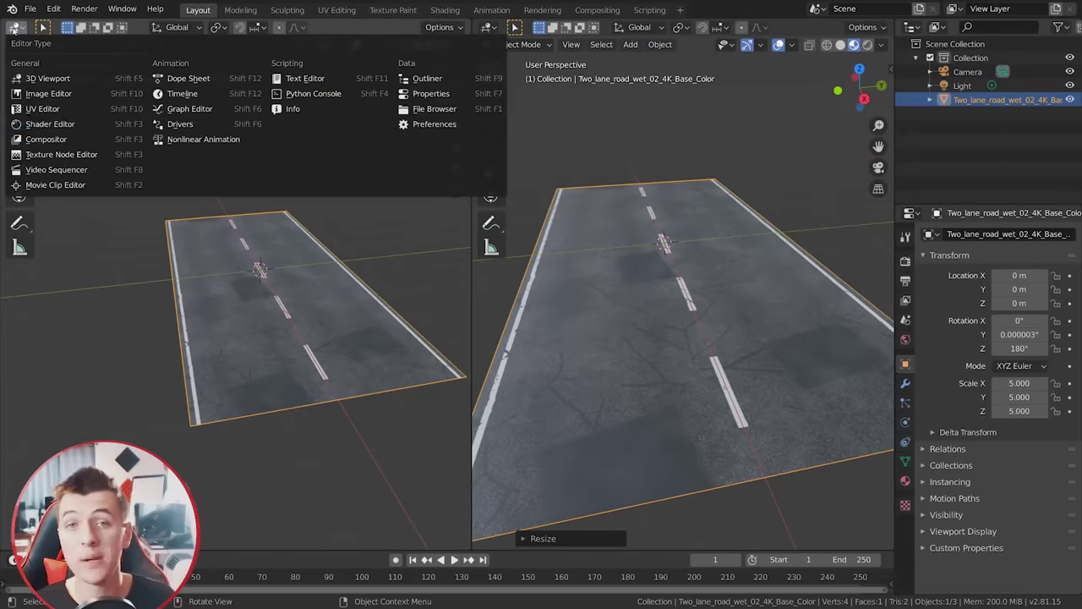
click(49, 124)
key(Home)
drag(131, 192, 272, 354)
drag(92, 183, 82, 164)
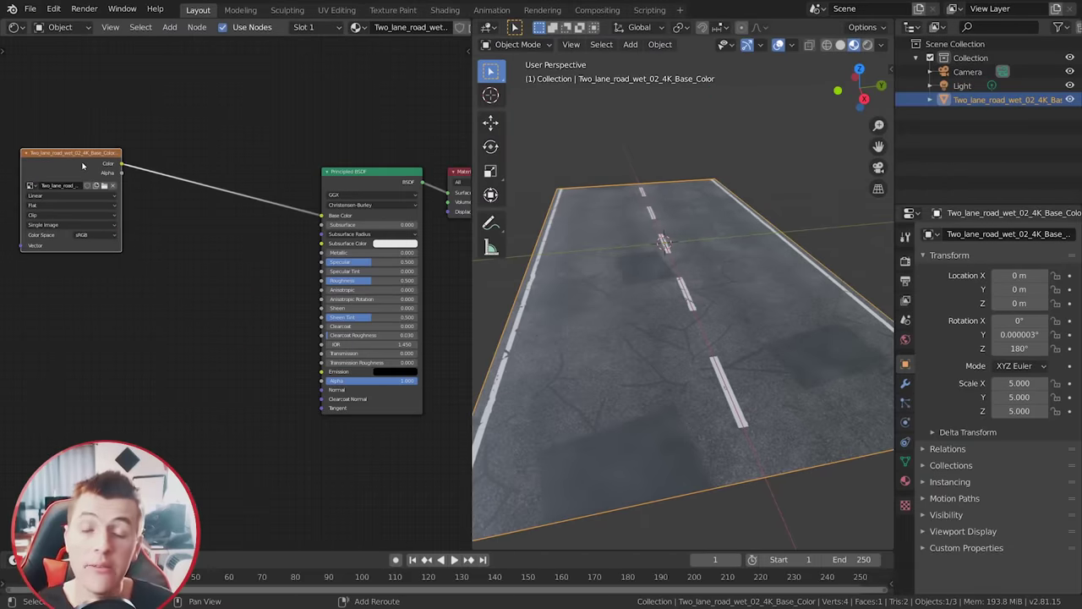
Step: Duplicate the base color texture node, load the road's Roughness image as Non-Color and connect it to the Principled BSDF's Roughness
key(shift+d)
click(83, 276)
click(106, 298)
double_click(508, 231)
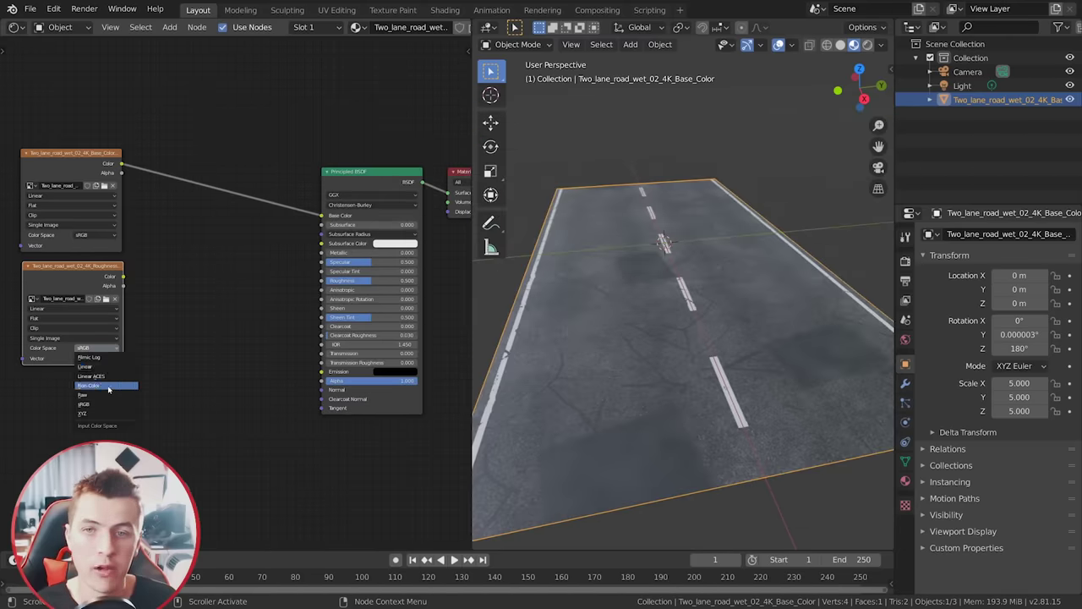
click(108, 387)
drag(323, 281, 322, 281)
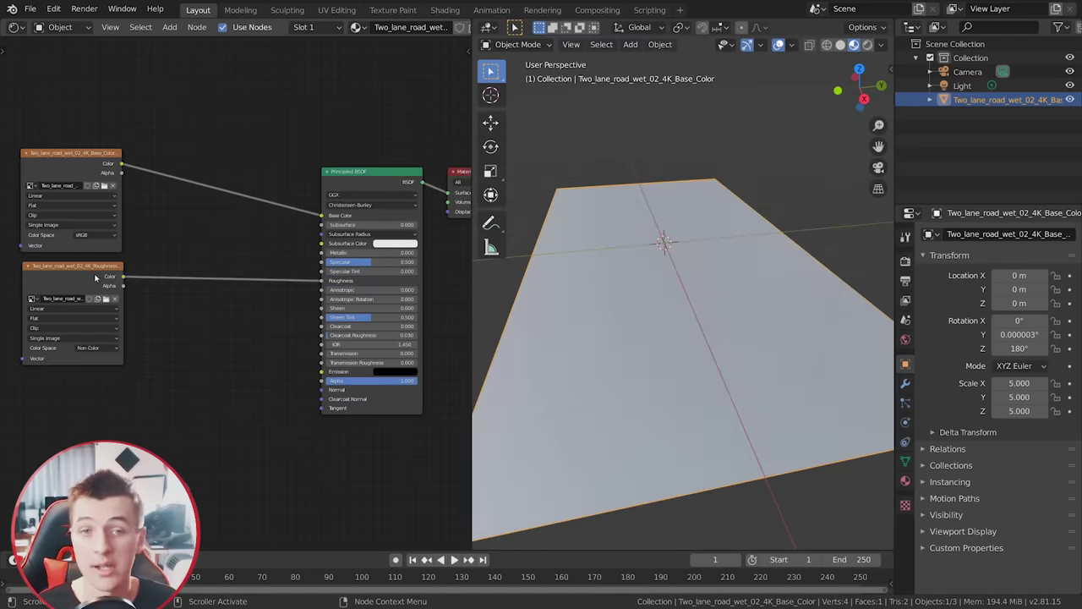
Step: Duplicate the roughness texture node and load Two_lane_road_wet_02_4K_Normal.png into the copy
key(shift+d)
click(68, 397)
click(98, 418)
double_click(501, 222)
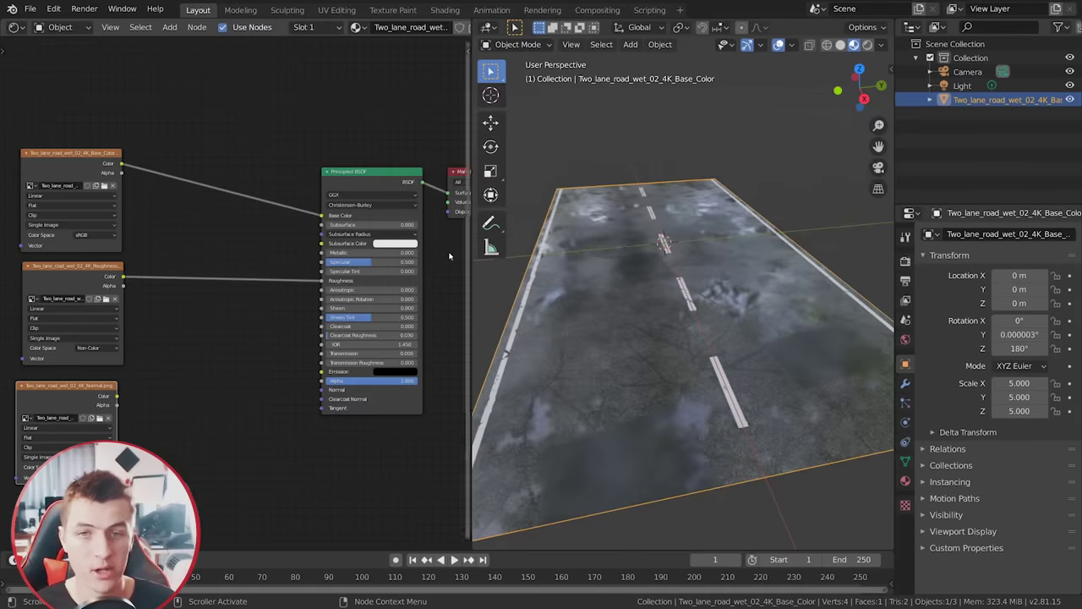
Step: Add a Normal Map node after the normal texture and connect it to the Principled BSDF's Normal input
key(shift+a)
mouse_move(195, 496)
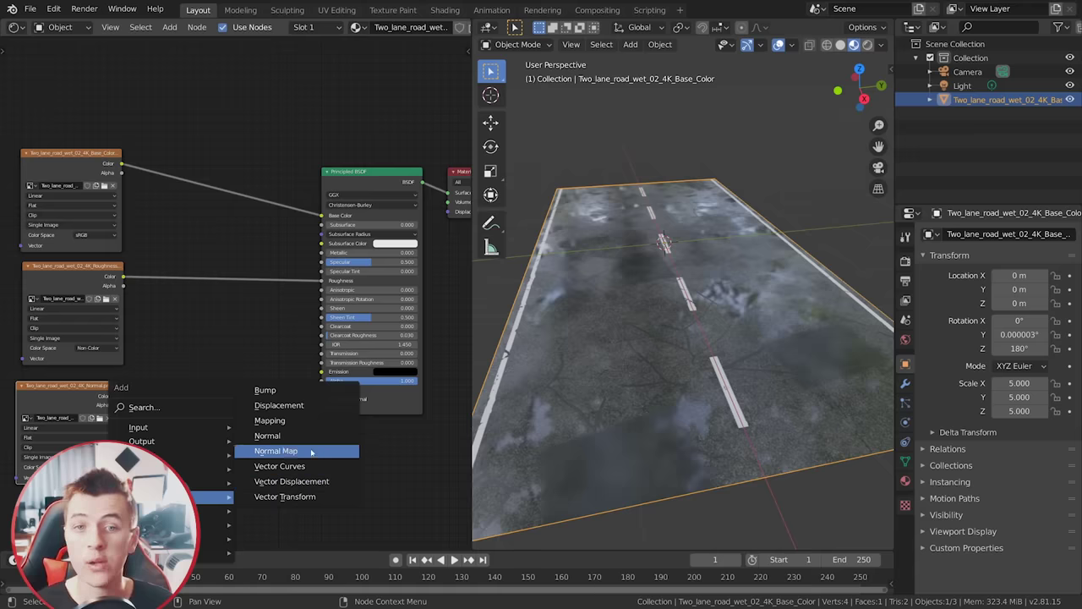
click(275, 451)
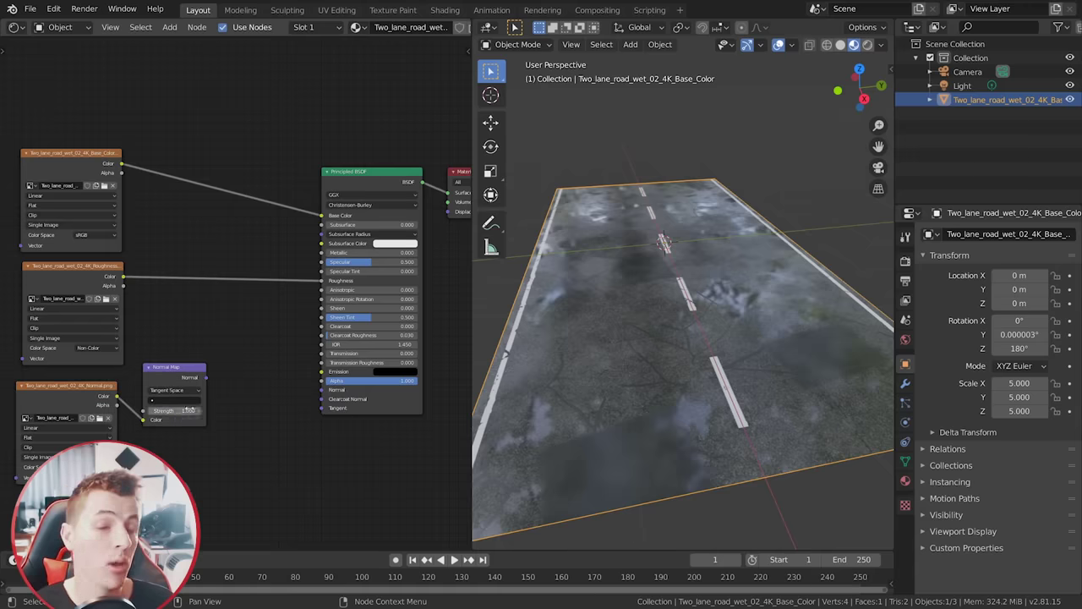
drag(322, 389, 321, 388)
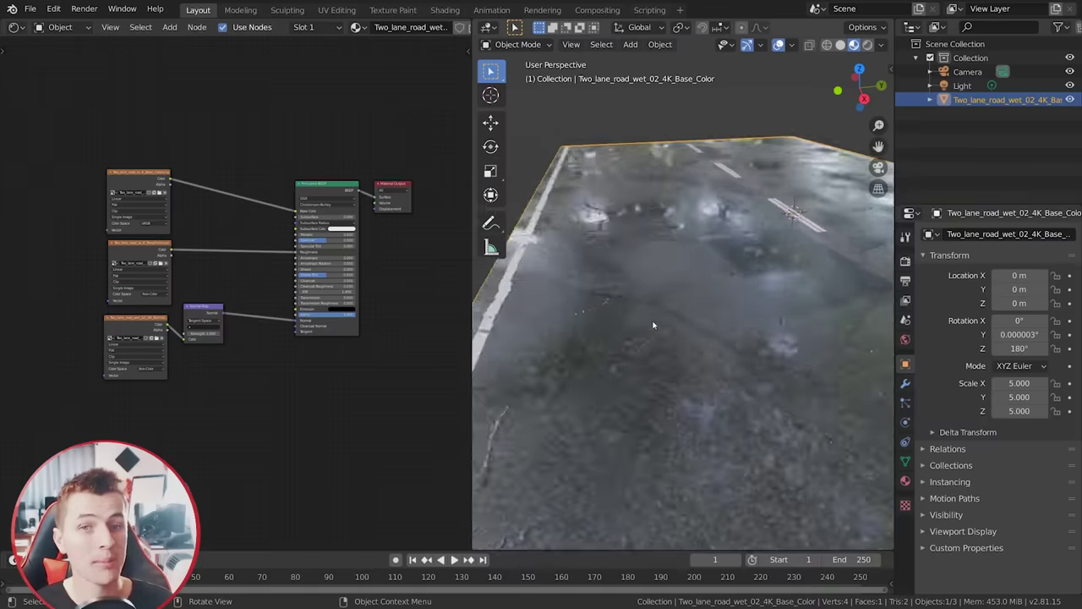
scroll(275, 267, down, 2)
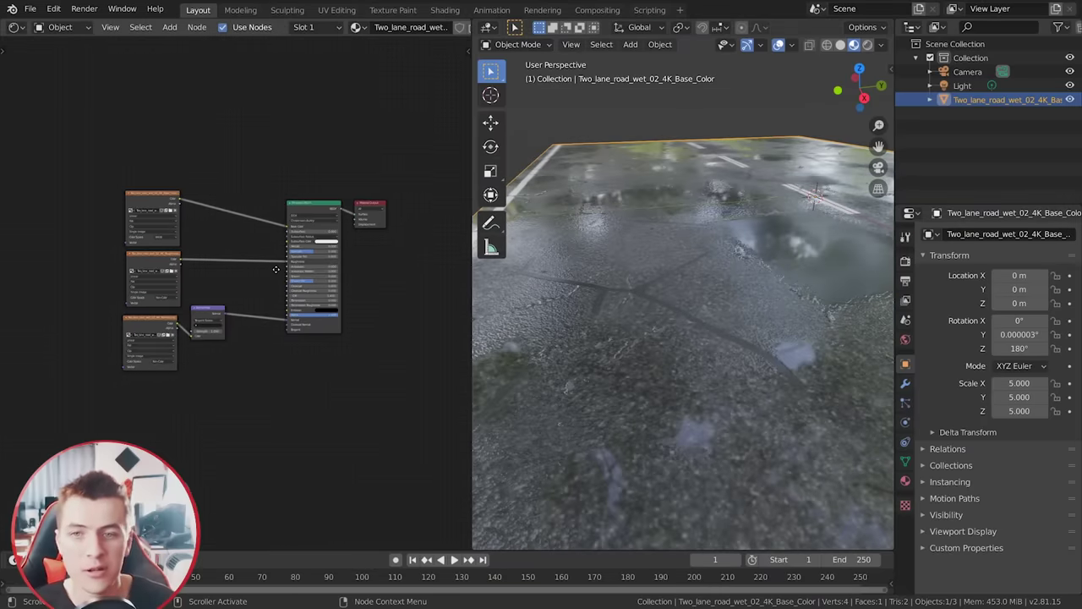
Step: Duplicate the base color texture node above the original and load Two_lane_road_wet_02_4K_AO.png into it
middle_drag(276, 267, 276, 296)
key(shift+d)
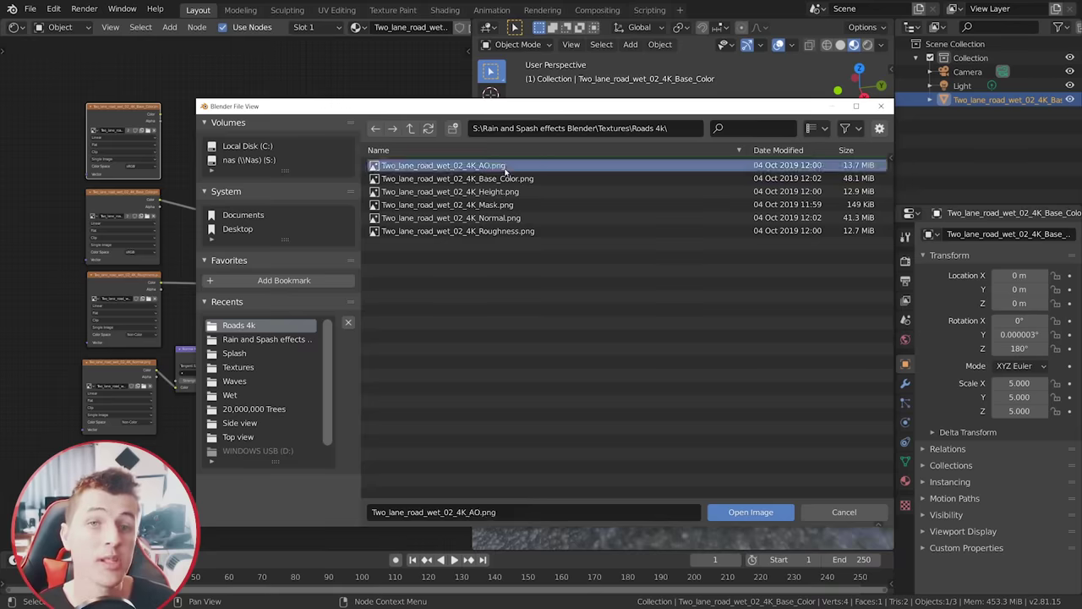
double_click(410, 164)
Step: Insert a MixRGB node set to Multiply between the base color texture and Principled BSDF, and connect the AO texture to its Color2 input
key(shift+a)
mouse_move(253, 169)
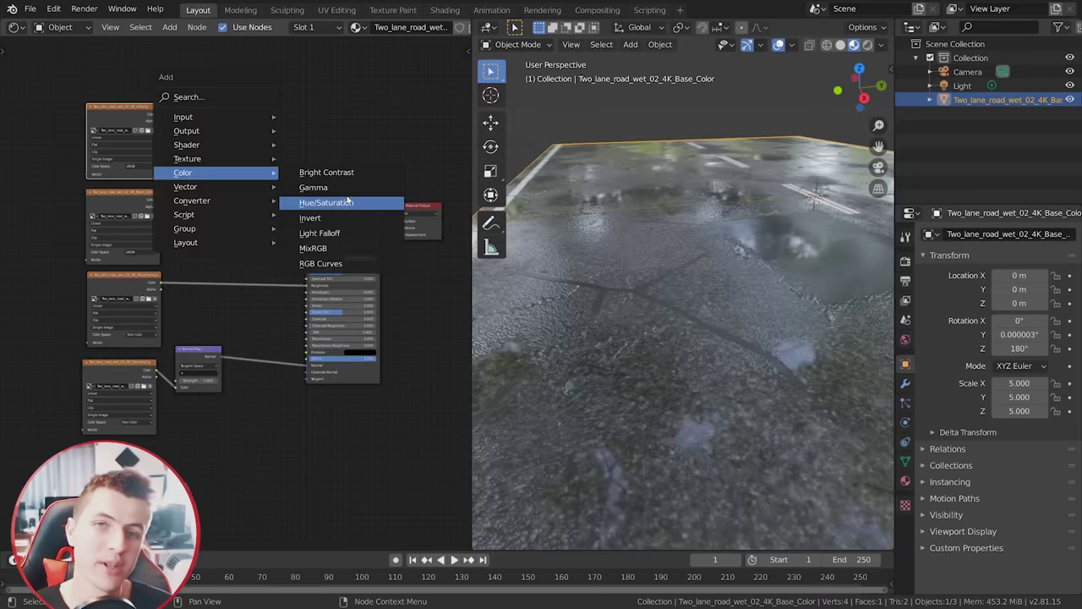
click(314, 246)
click(253, 203)
click(254, 198)
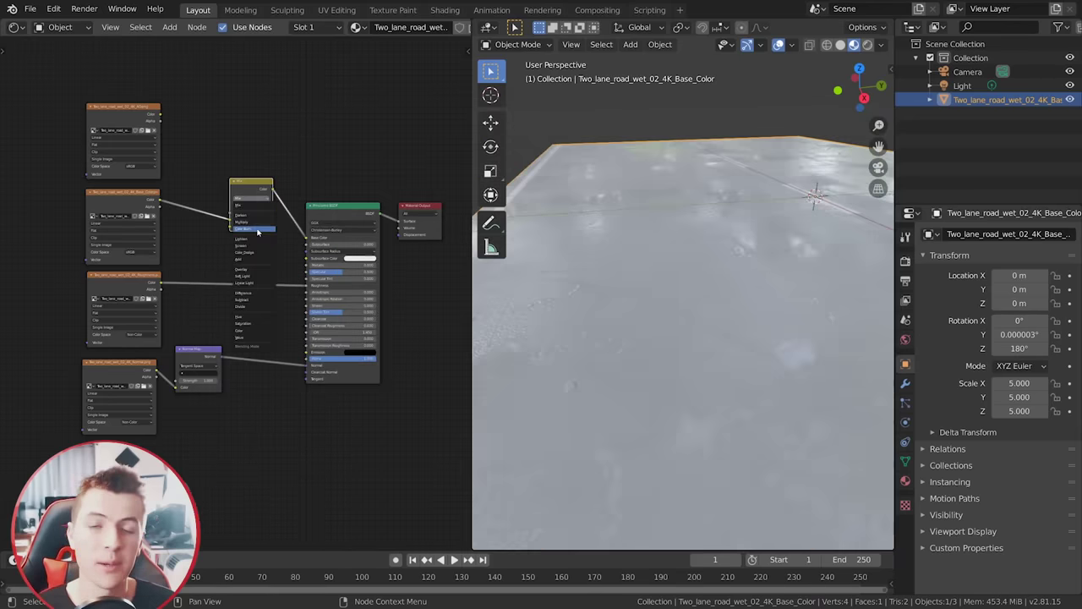
click(257, 224)
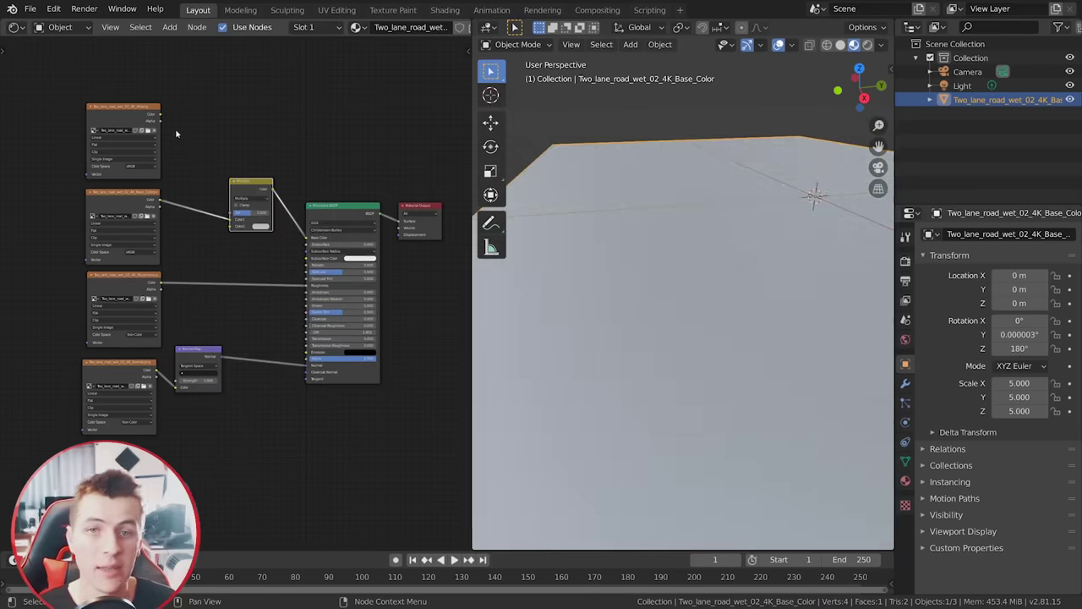
drag(159, 113, 231, 225)
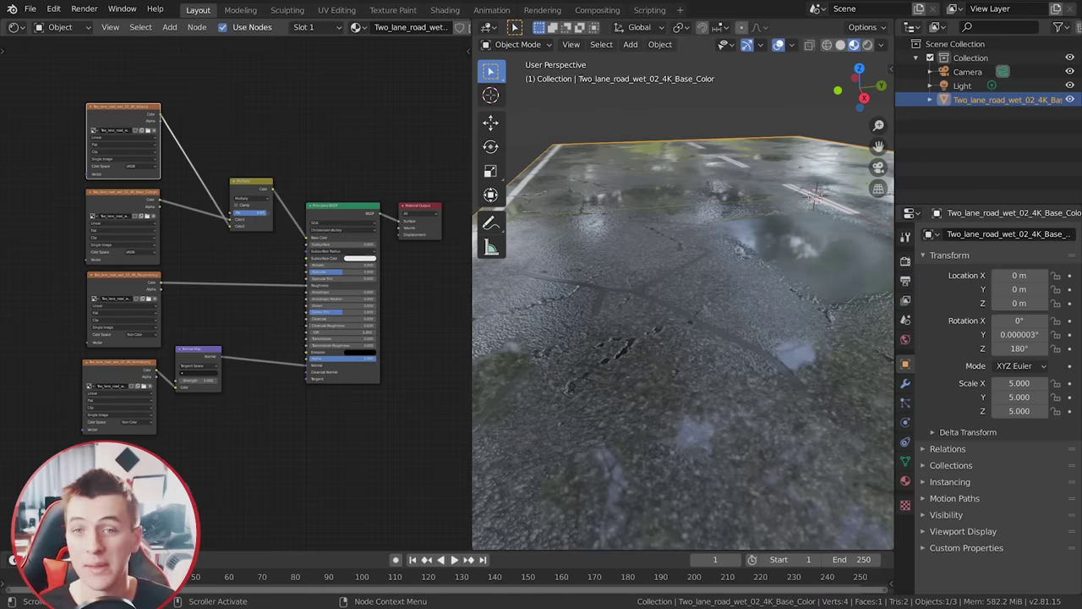
Step: Add an ico sphere mesh beside the road plane at the 3D cursor
scroll(666, 341, down, 4)
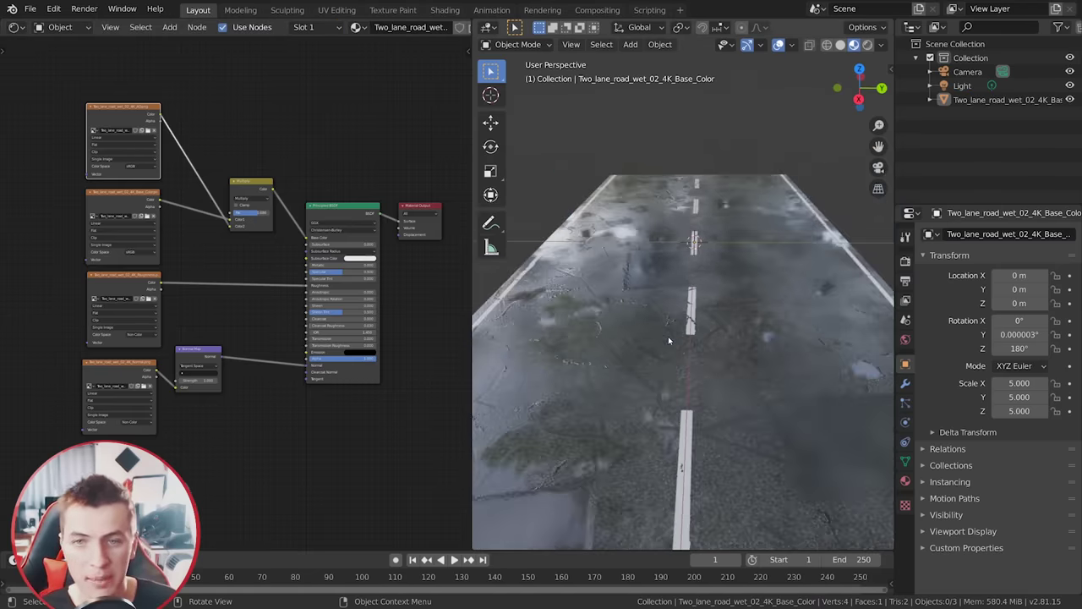
mouse_move(668, 340)
middle_down()
mouse_move(679, 337)
mouse_move(673, 326)
middle_up()
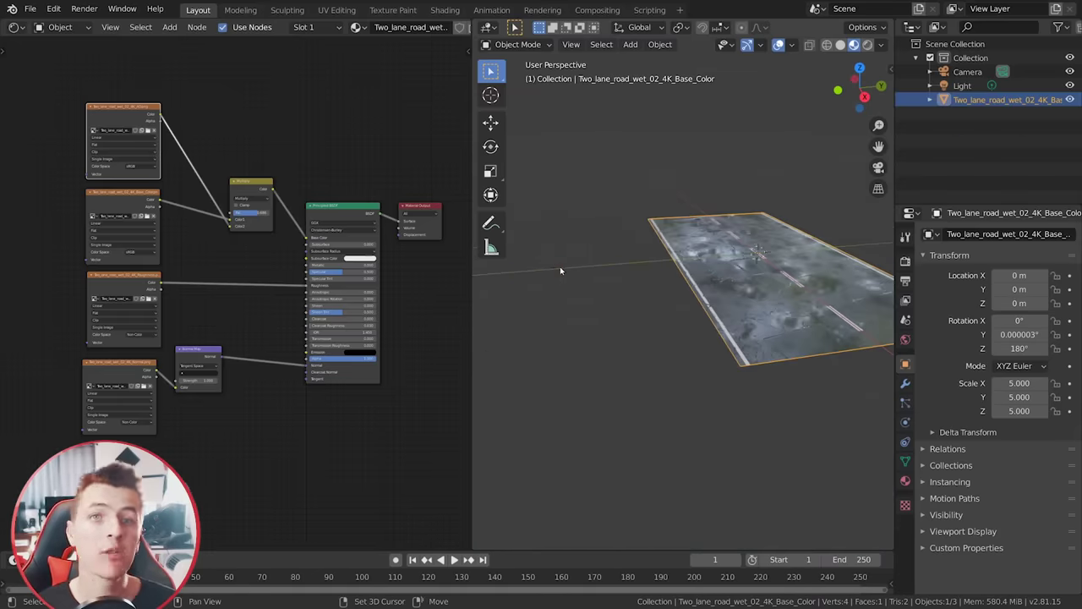
key(shift+a)
mouse_move(574, 275)
click(674, 324)
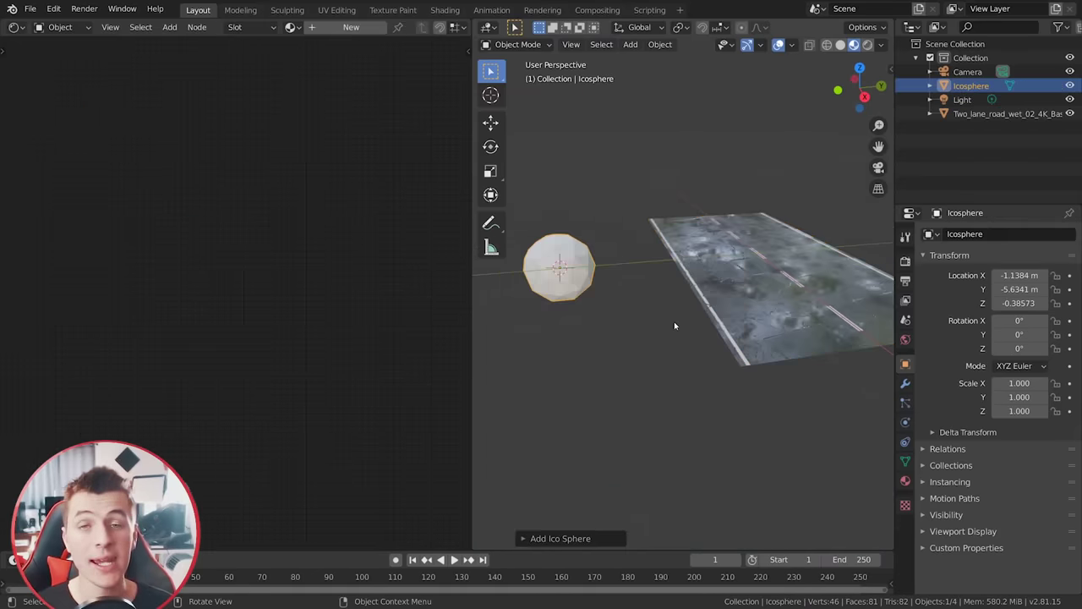
Step: In Edit Mode, pull the ico sphere's top vertex up about 8 m along Z using proportional editing with Sharp falloff
shift+middle_drag(578, 281, 624, 279)
scroll(624, 279, up, 1)
key(Tab)
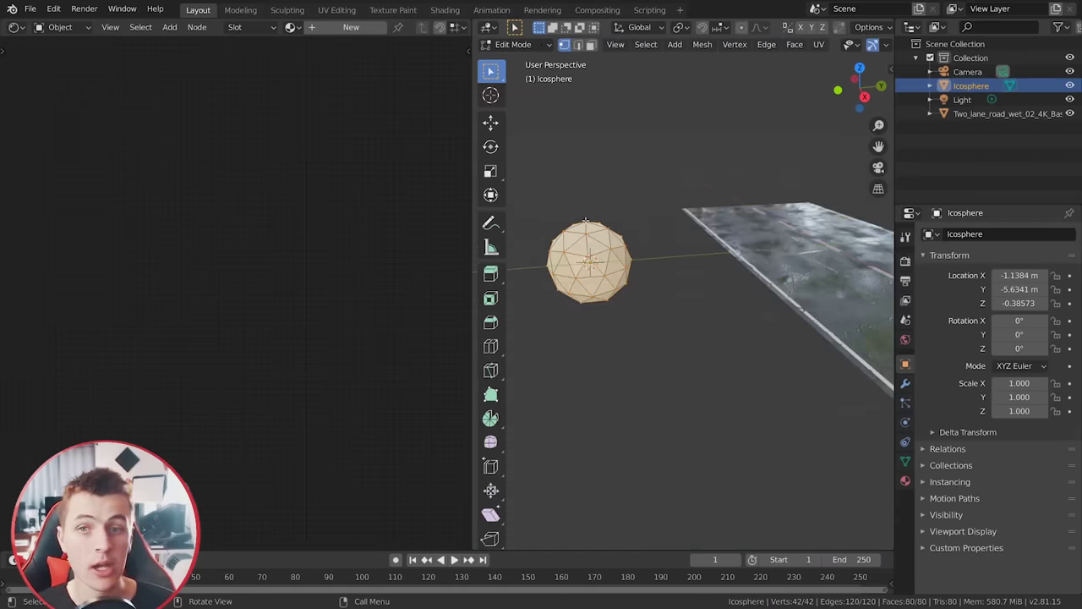
key(KP_3)
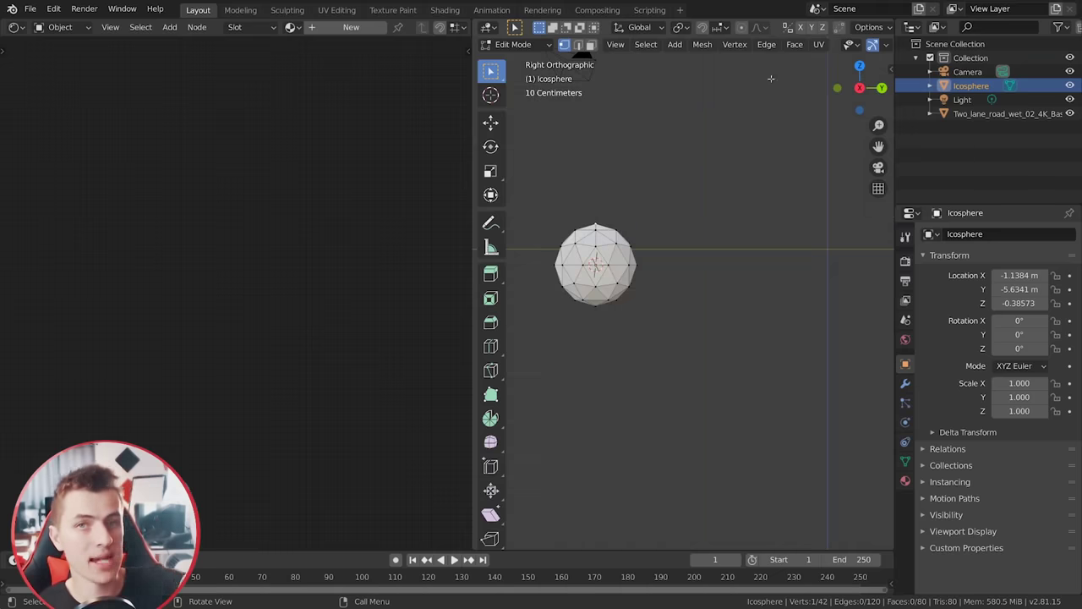
scroll(670, 196, down, 3)
key(o)
click(758, 27)
click(719, 142)
key(g)
key(z)
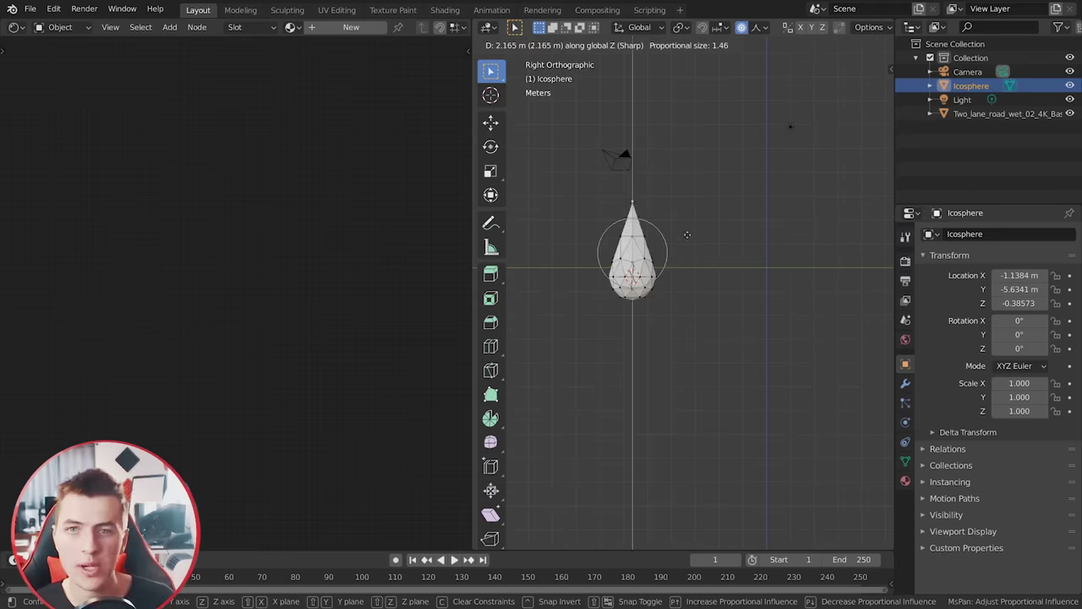
scroll(674, 98, down, 3)
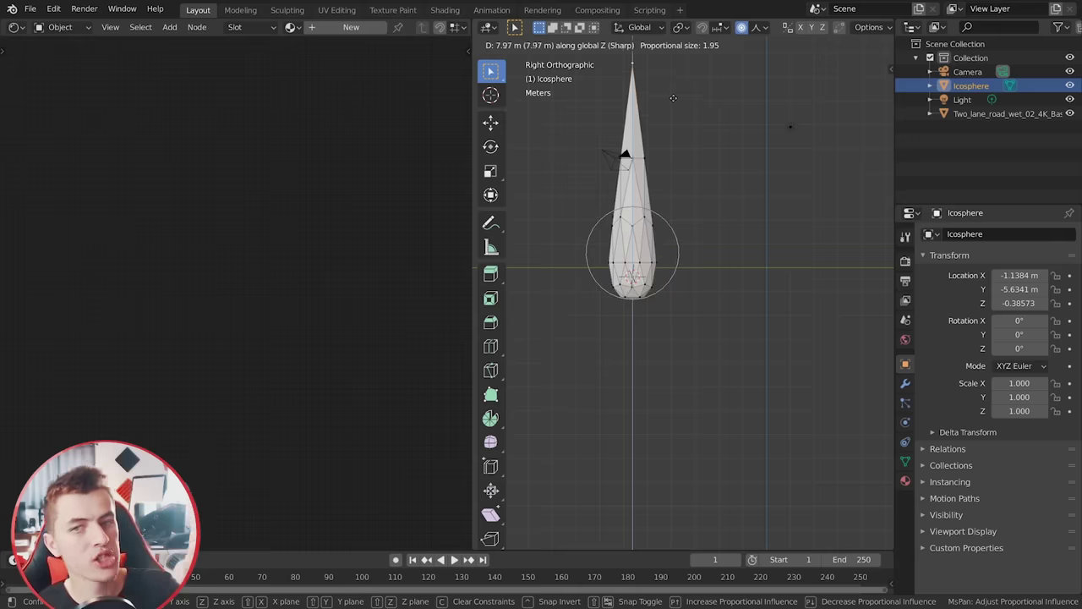
Step: Move the drop's bottom vertex slightly down along Z with proportional editing
click(655, 287)
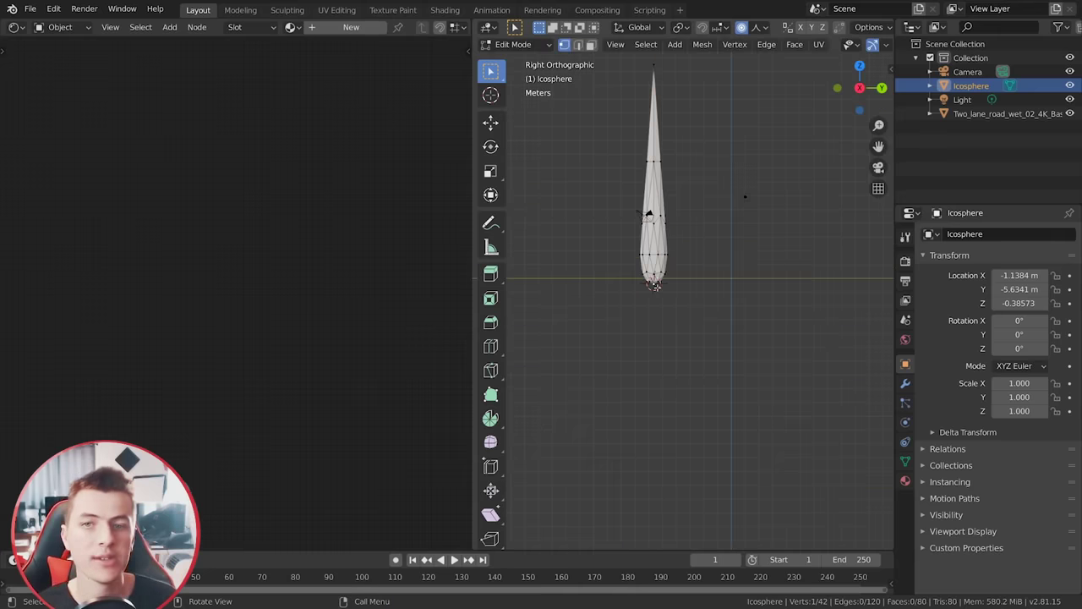
key(g)
key(z)
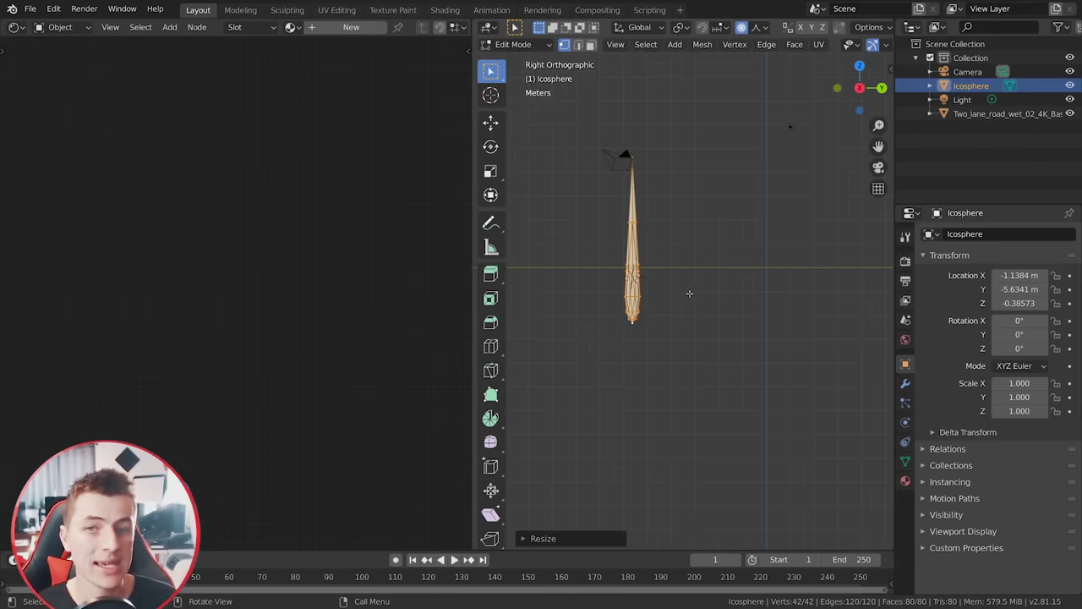
Step: Narrow the drop horizontally and scale it to about 0.76 along Z
key(s)
key(shift+z)
key(s)
key(z)
middle_drag(659, 286, 695, 300)
click(691, 310)
key(a)
key(Tab)
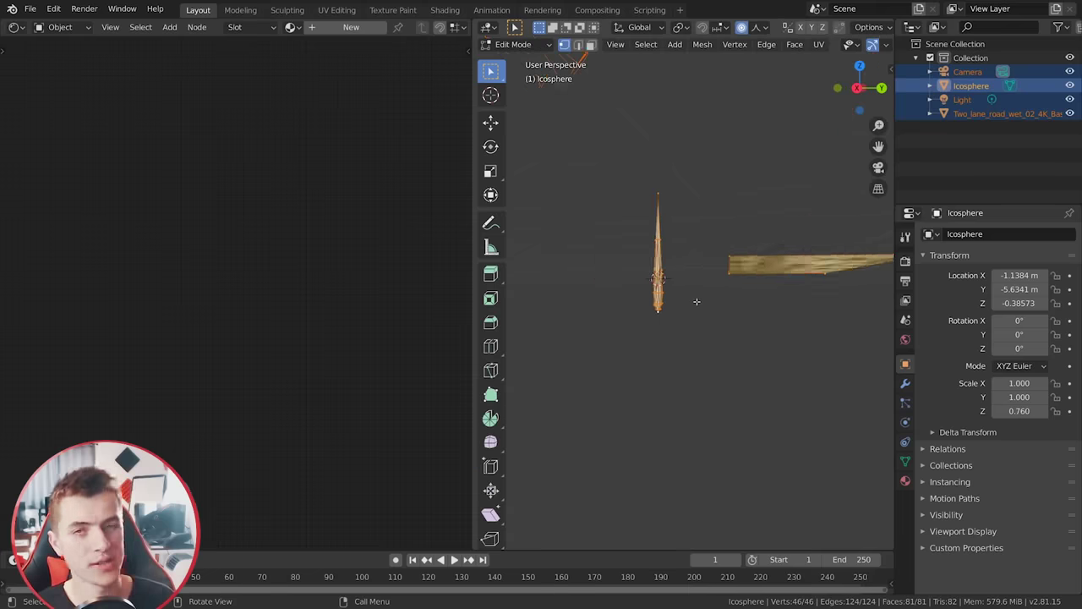
key(Tab)
Step: Select only the raindrop mesh and shade it smooth
scroll(698, 305, up, 5)
click(627, 281)
right_click(629, 282)
click(630, 280)
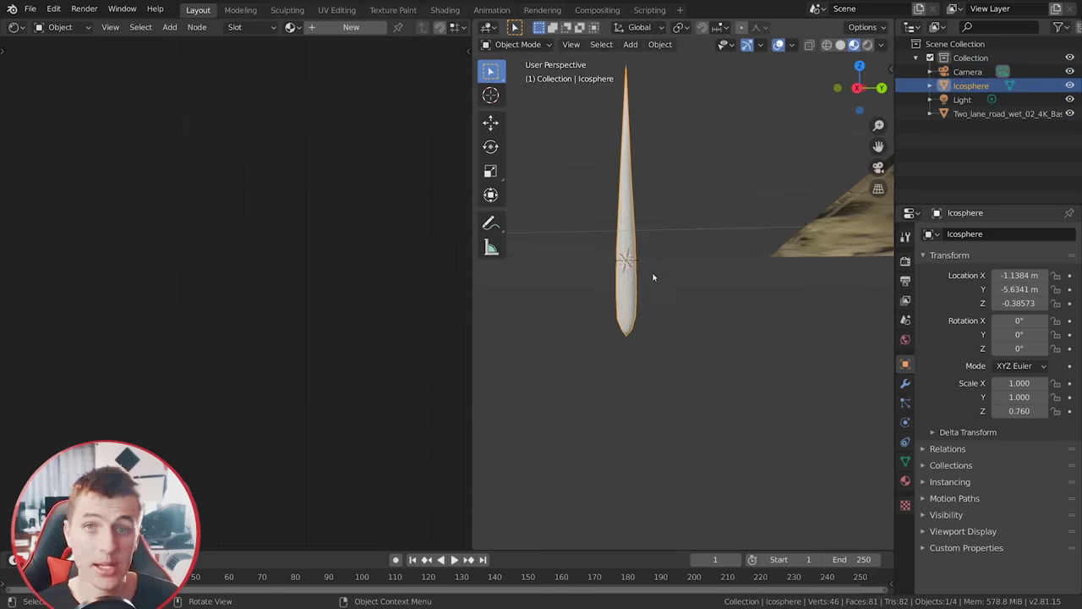
Step: Create a new material for the raindrop and replace its Principled BSDF with a Glass BSDF node
click(343, 27)
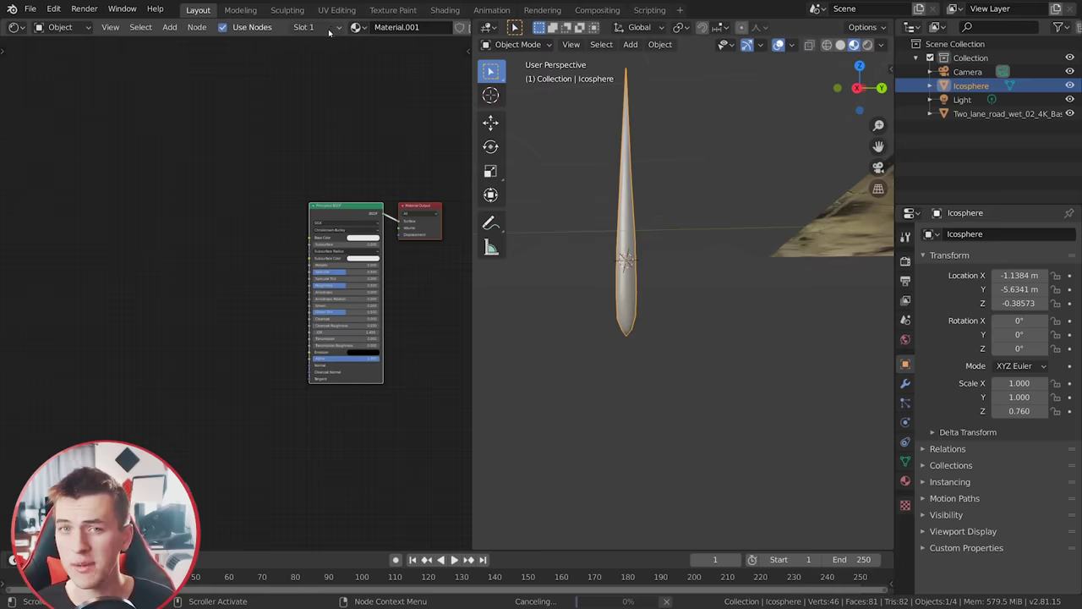
key(x)
key(shift+a)
mouse_move(306, 283)
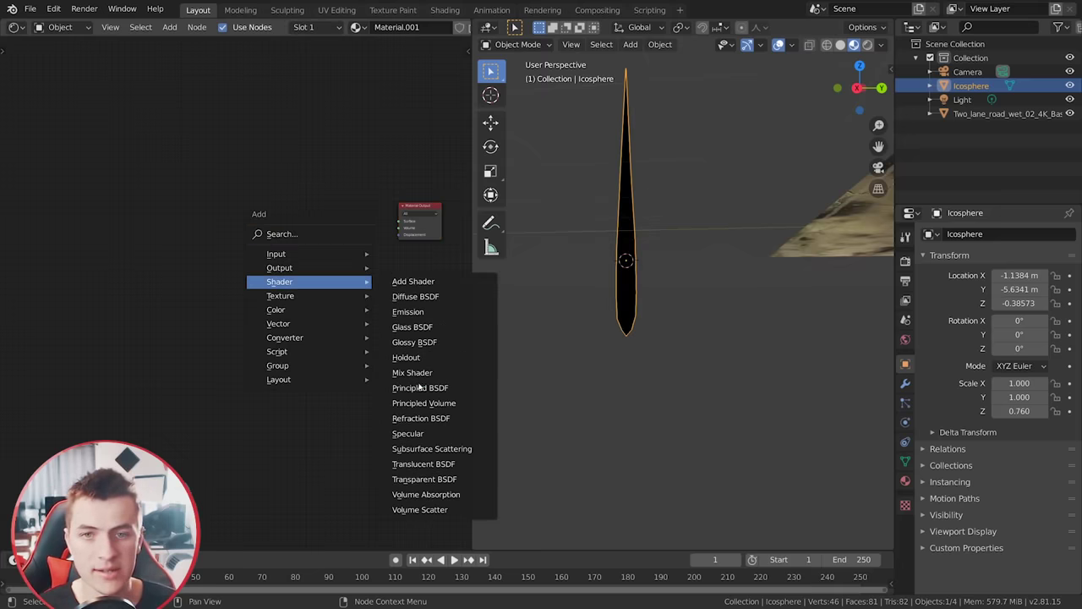
click(415, 331)
click(312, 195)
middle_drag(312, 195, 223, 235)
Step: Set the Glass BSDF's IOR to 1.35 and connect its BSDF output to the Material Output's Surface
scroll(263, 272, up, 12)
middle_drag(307, 239, 206, 293)
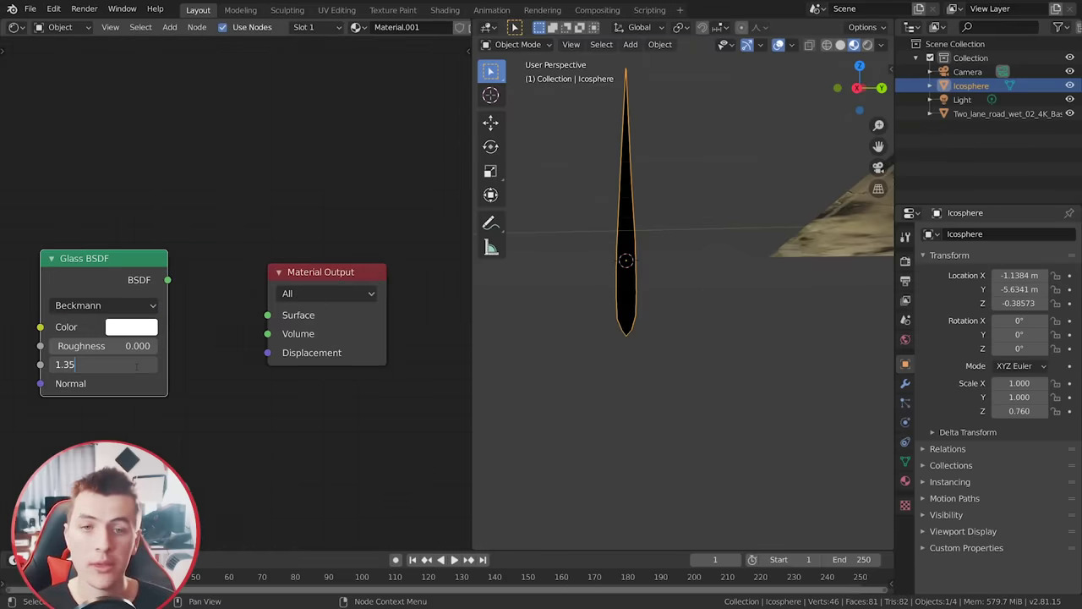
key(Return)
drag(263, 313, 267, 314)
Step: Duplicate the road plane and raise the copy along Z to about 4.6 m above the original
click(650, 249)
middle_drag(650, 248, 695, 256)
scroll(642, 262, down, 6)
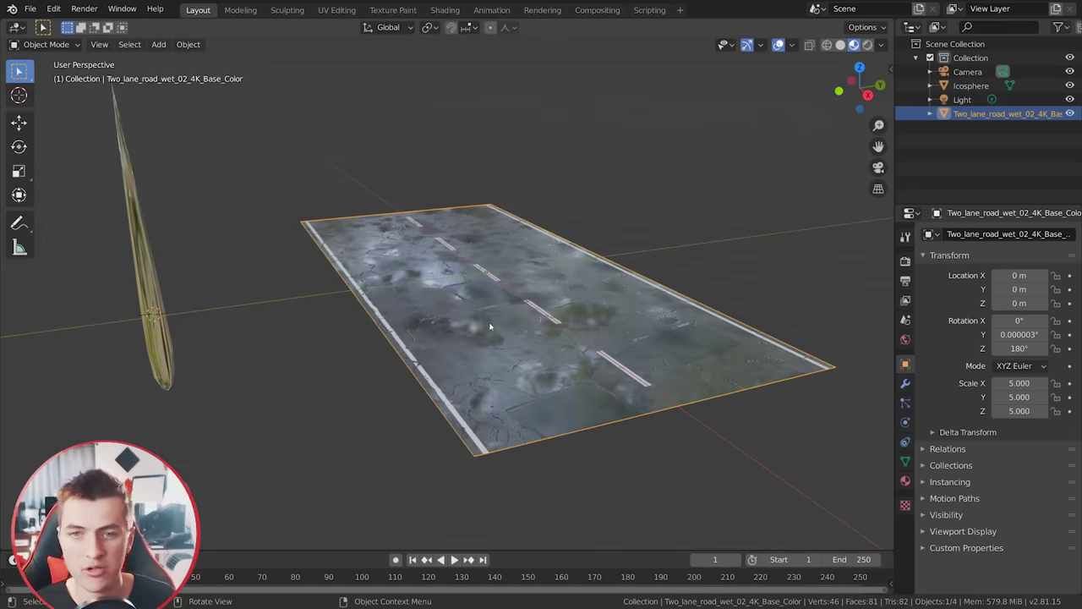
key(shift+d)
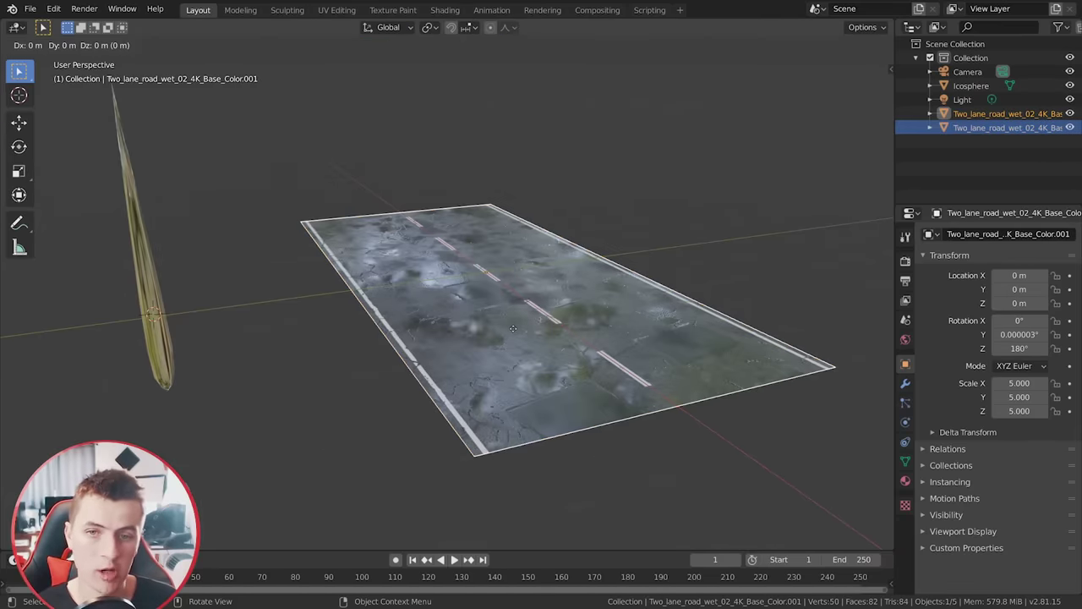
key(z)
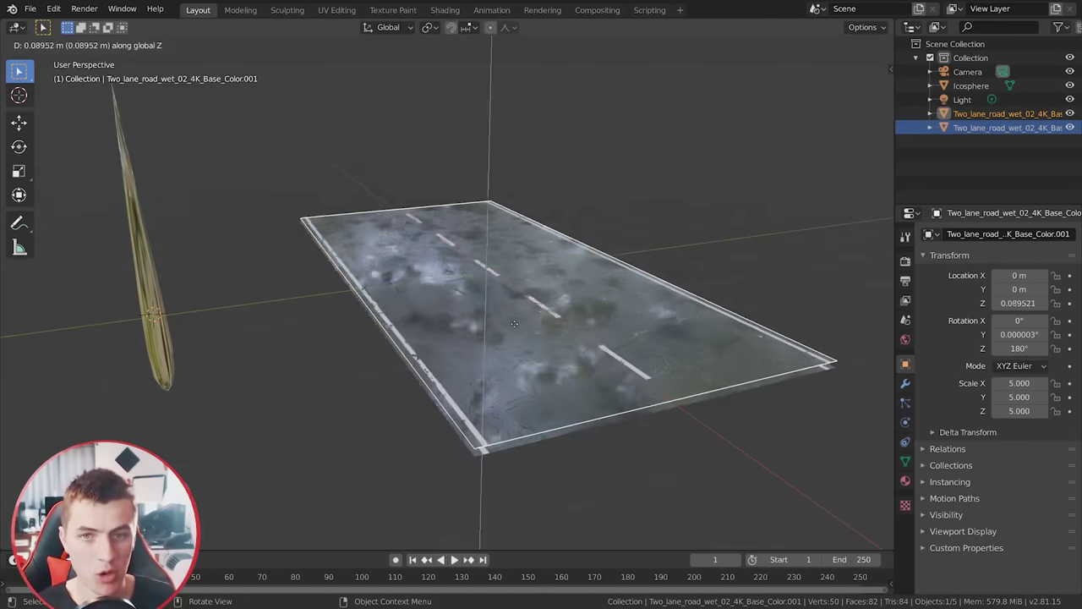
click(546, 59)
scroll(563, 179, down, 5)
middle_drag(563, 178, 596, 176)
key(g)
key(z)
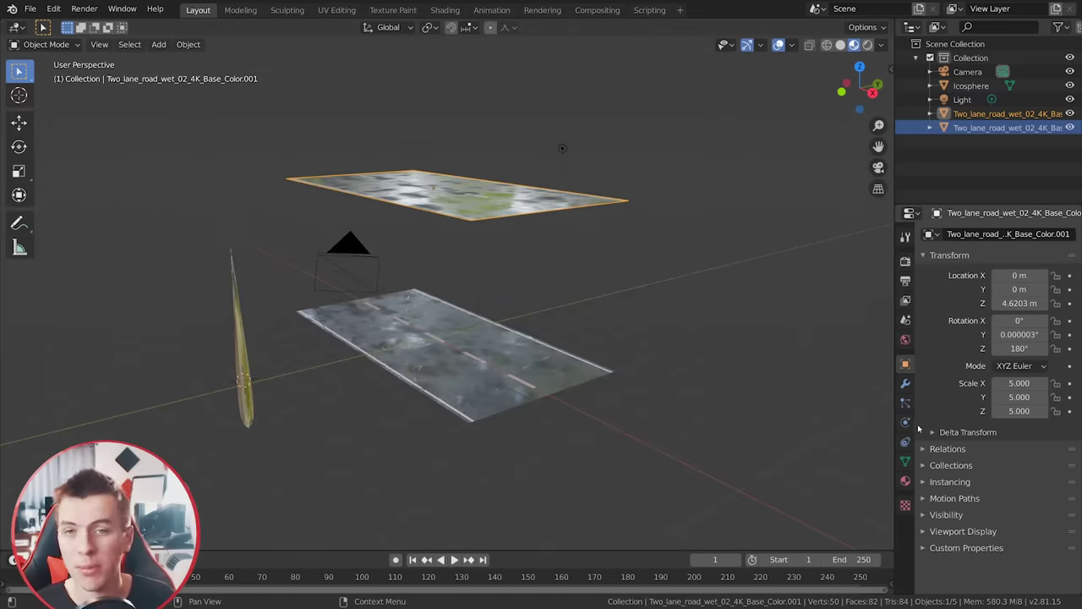
Step: Add an emitter particle system to the raised plane and widen the properties area
click(904, 406)
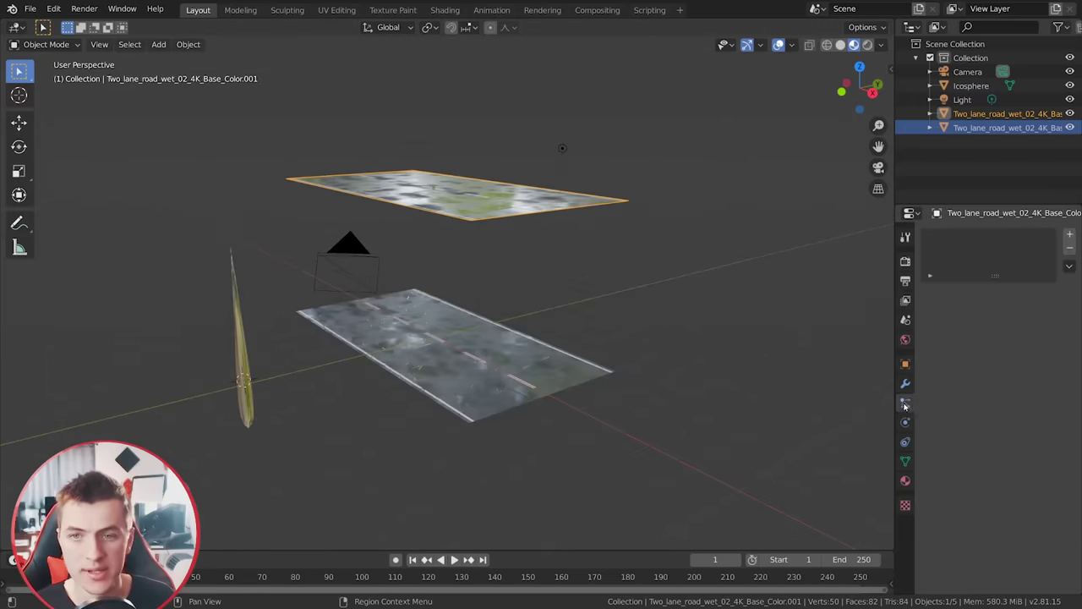
click(1070, 236)
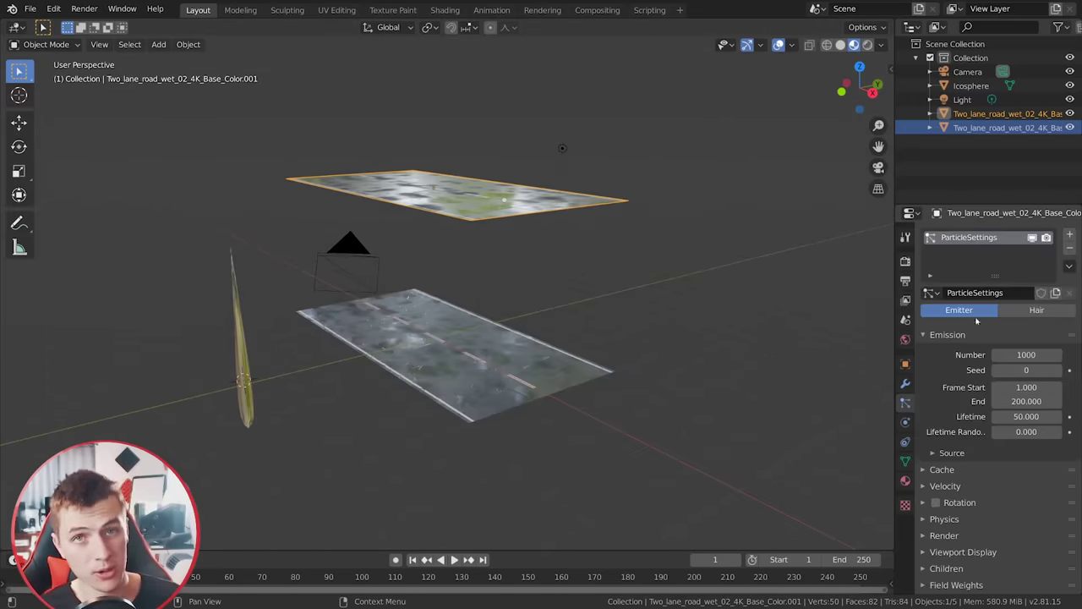
drag(894, 381, 769, 380)
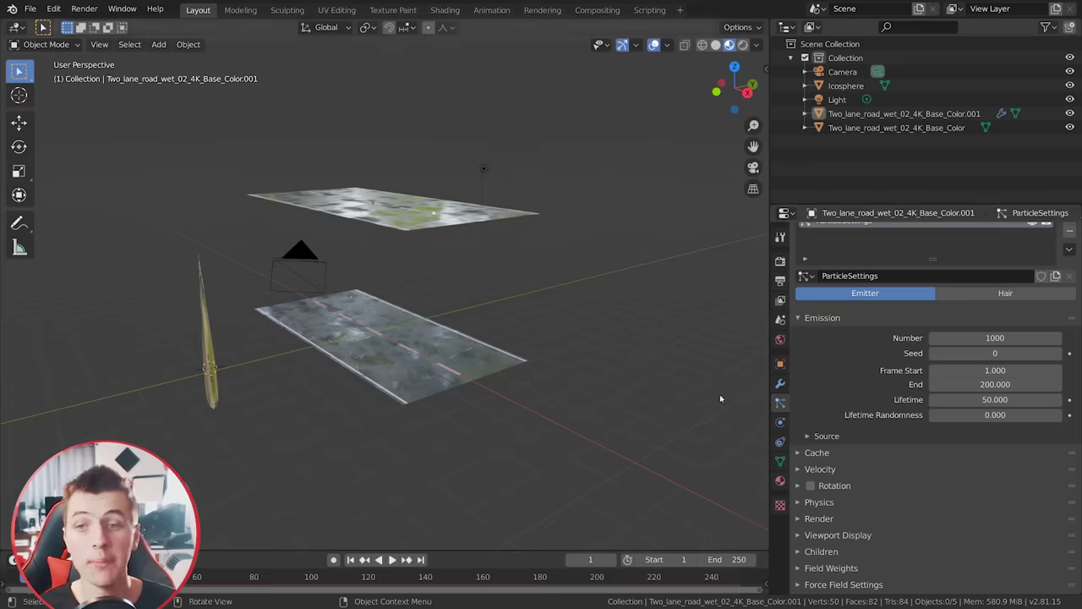
Step: Render the particles as Object, using the Icosphere raindrop as the instance object
click(818, 518)
scroll(824, 507, down, 2)
click(972, 470)
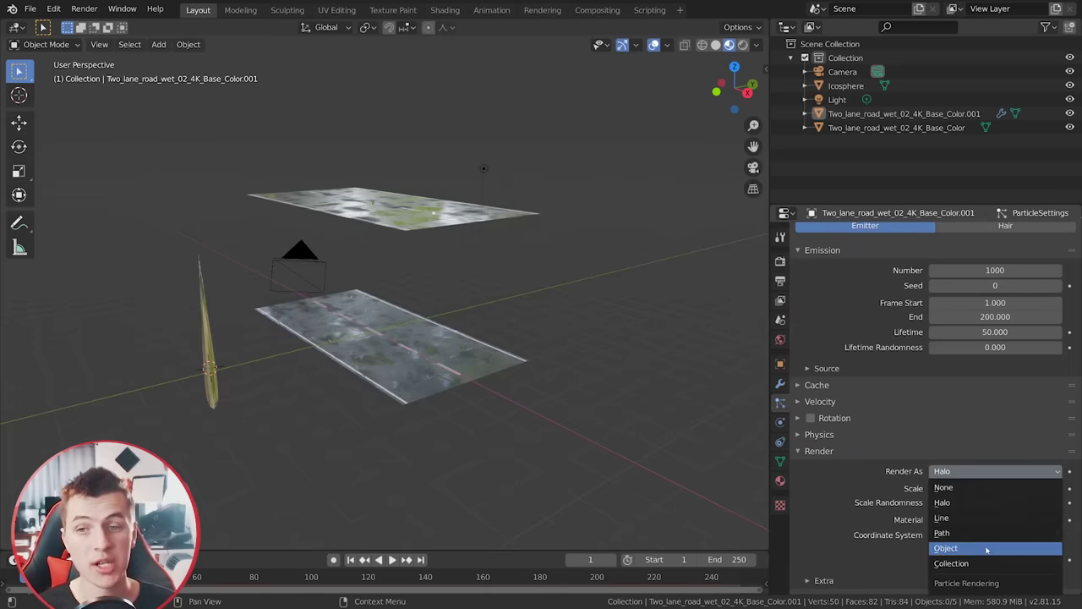
click(986, 550)
scroll(981, 524, down, 4)
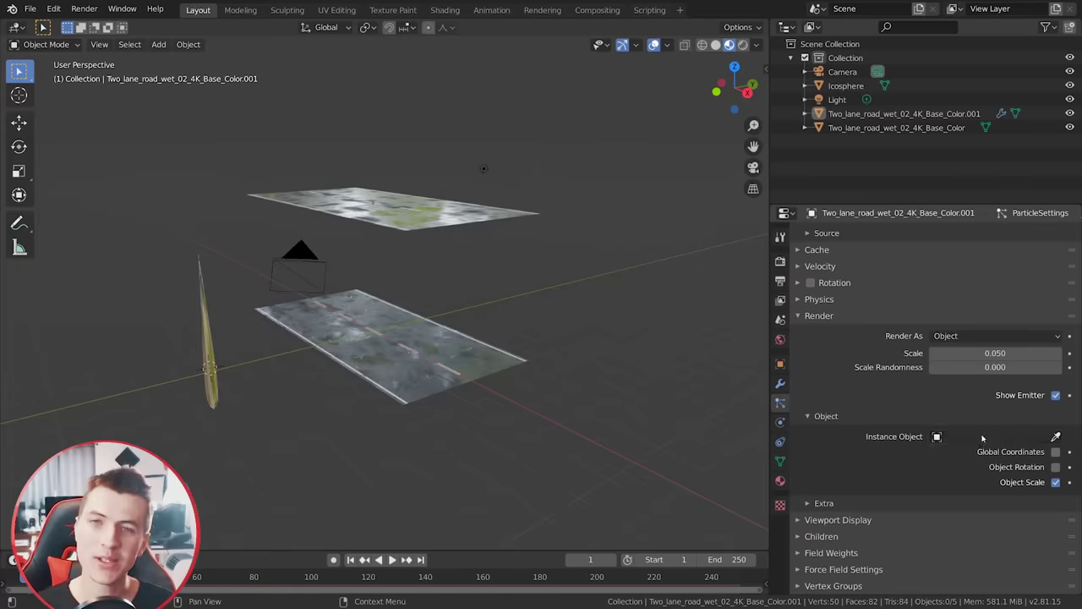
click(972, 437)
click(937, 469)
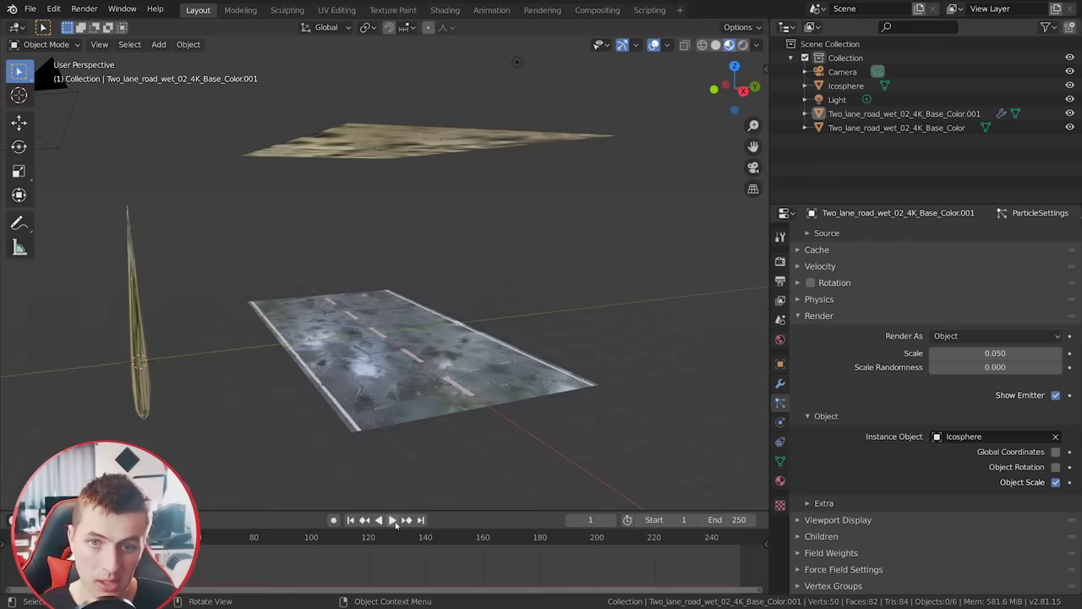
Step: Play the particle animation and set the particles' Normal velocity to -1 m/s
click(395, 520)
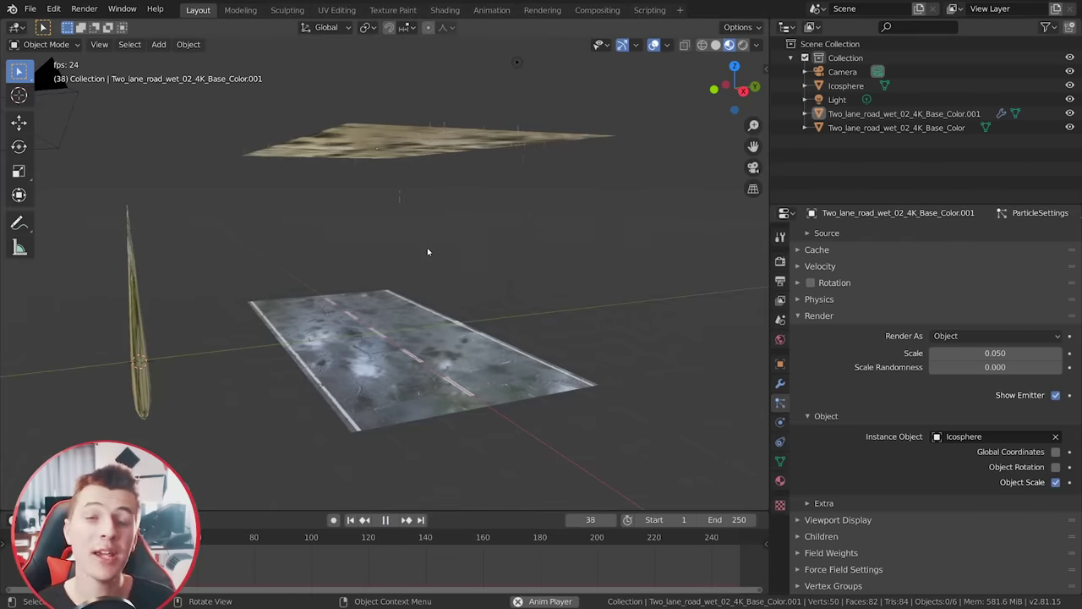
scroll(846, 279, up, 2)
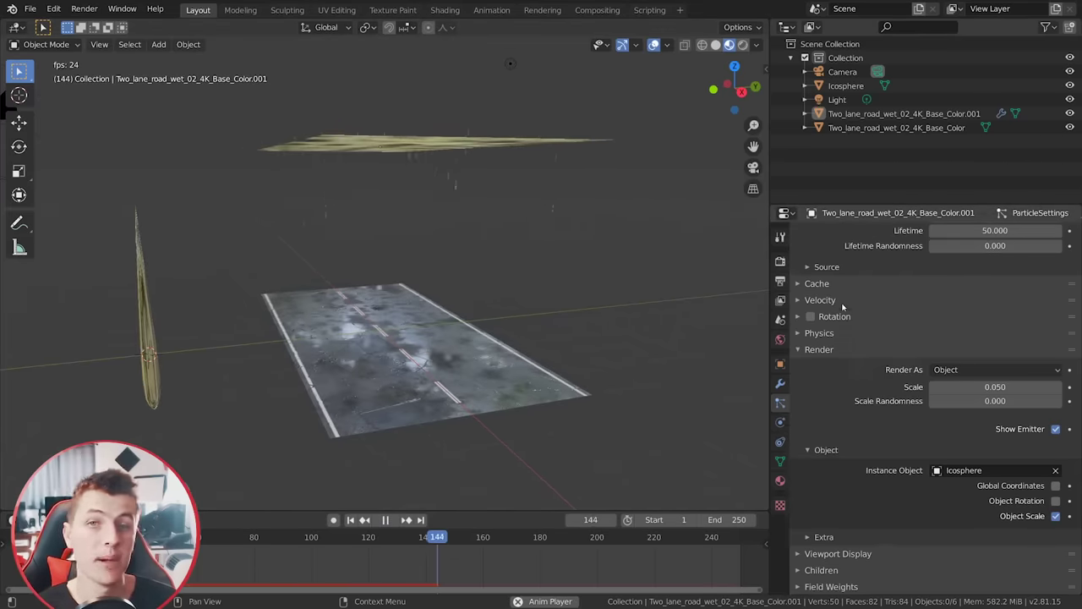
click(820, 299)
double_click(995, 320)
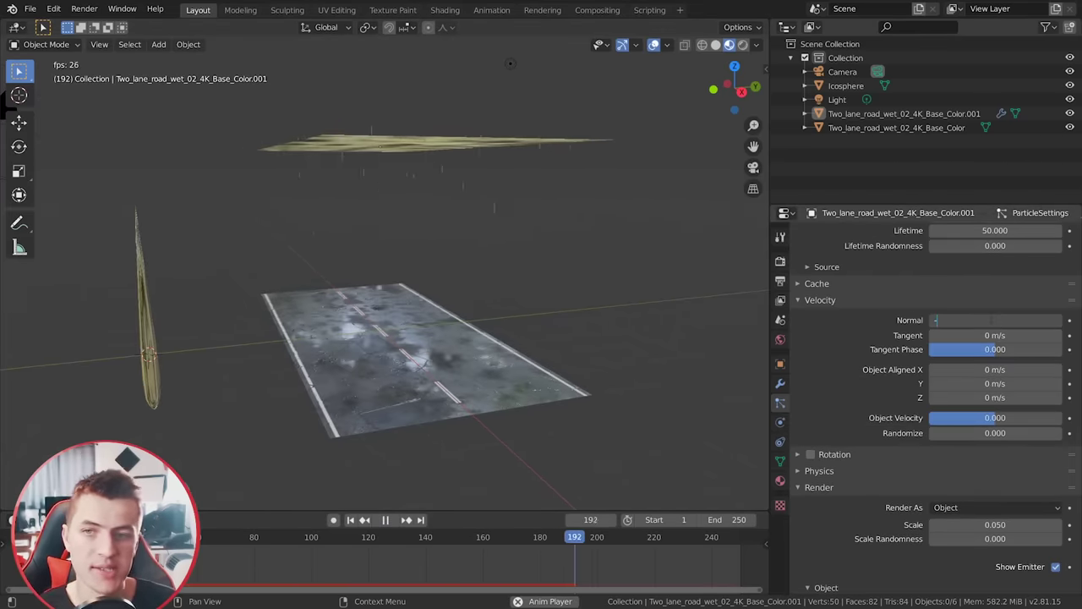
text(-1)
key(Return)
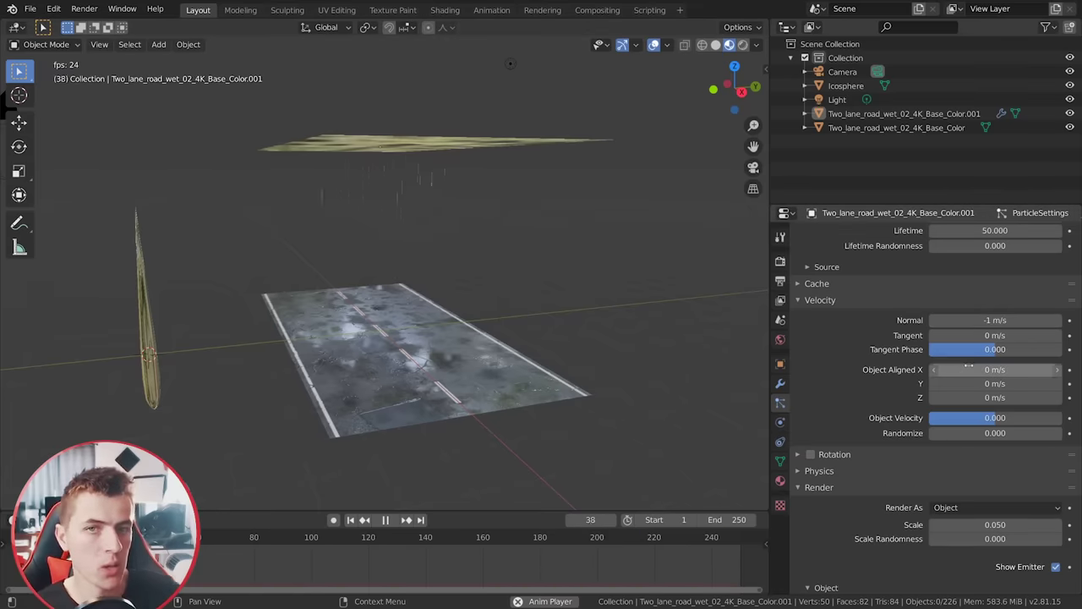
Step: Set the particle emission's End frame to 250
scroll(905, 356, up, 2)
double_click(995, 299)
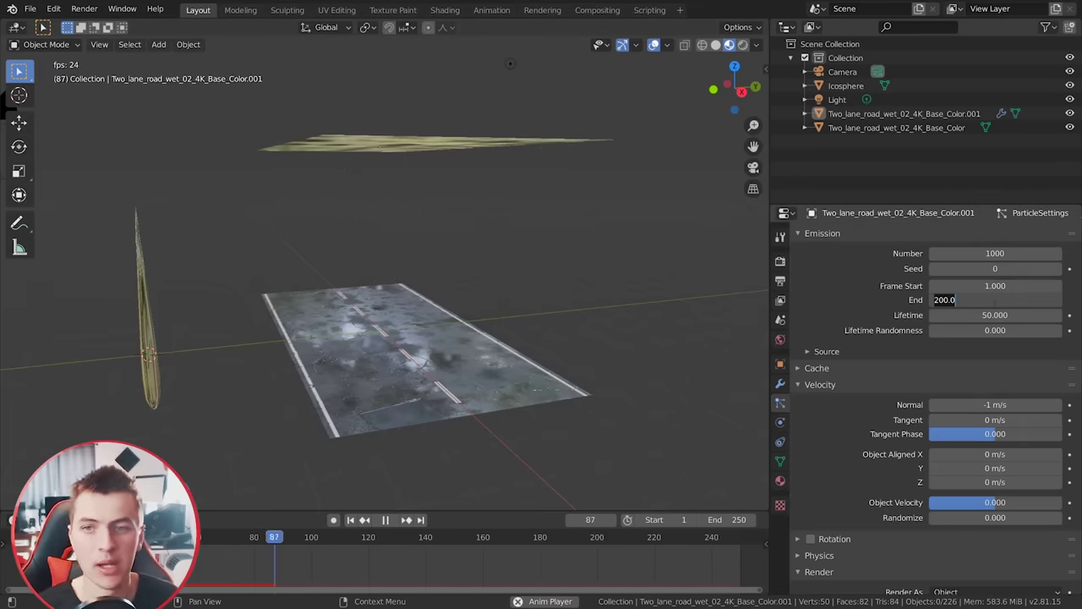
text(250)
key(Return)
Step: Examine the playing rain animation from several angles, checking how the drops fall from the emitter toward the road
middle_drag(631, 251, 657, 241)
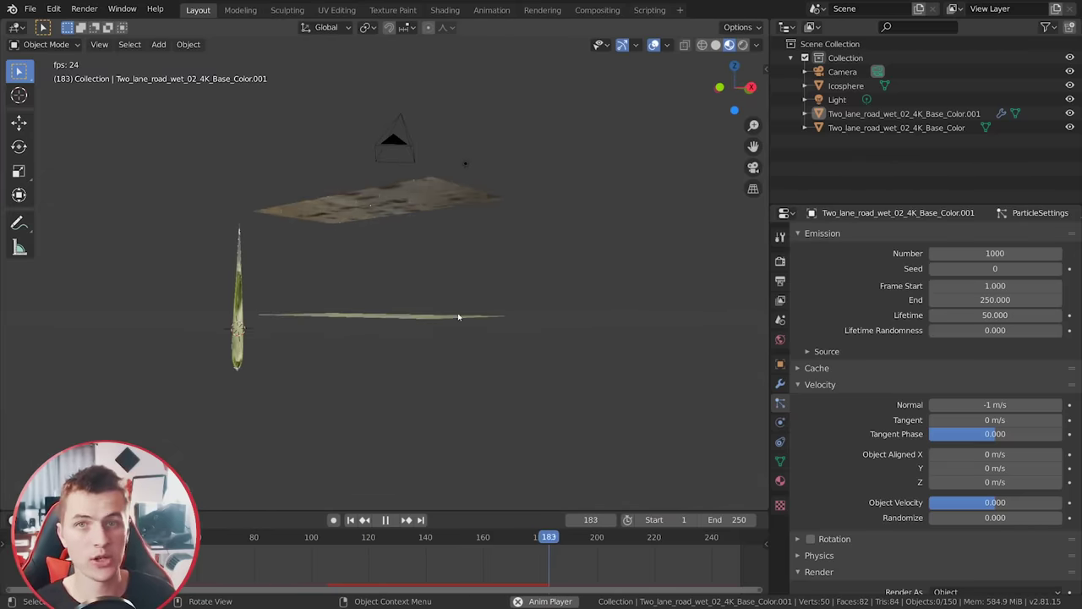
middle_drag(463, 244, 479, 244)
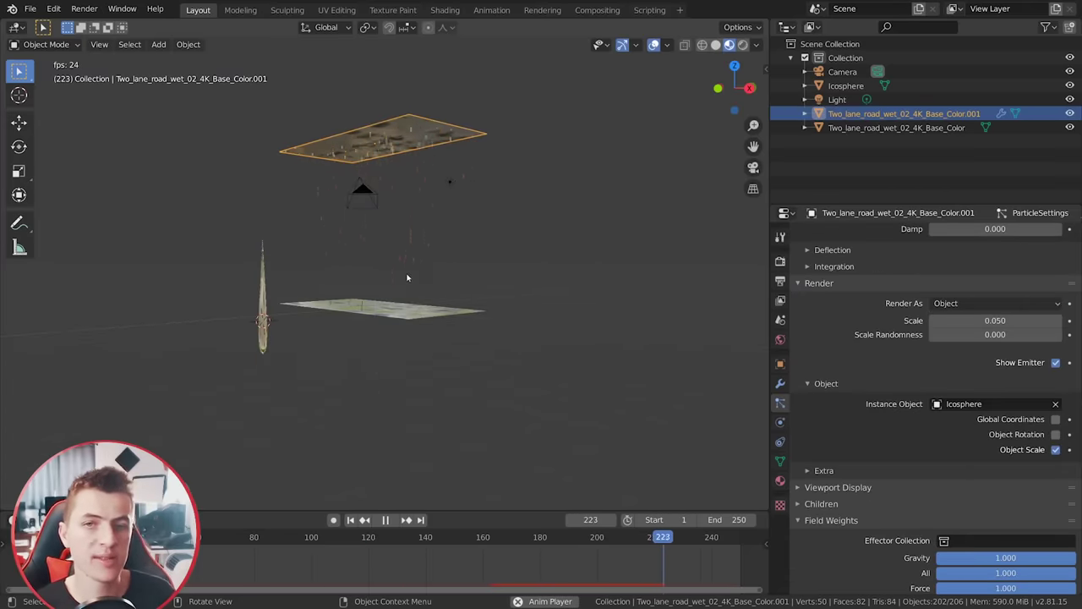
scroll(502, 289, down, 5)
mouse_move(498, 290)
middle_down()
mouse_move(524, 292)
mouse_move(509, 305)
middle_up()
scroll(528, 296, up, 3)
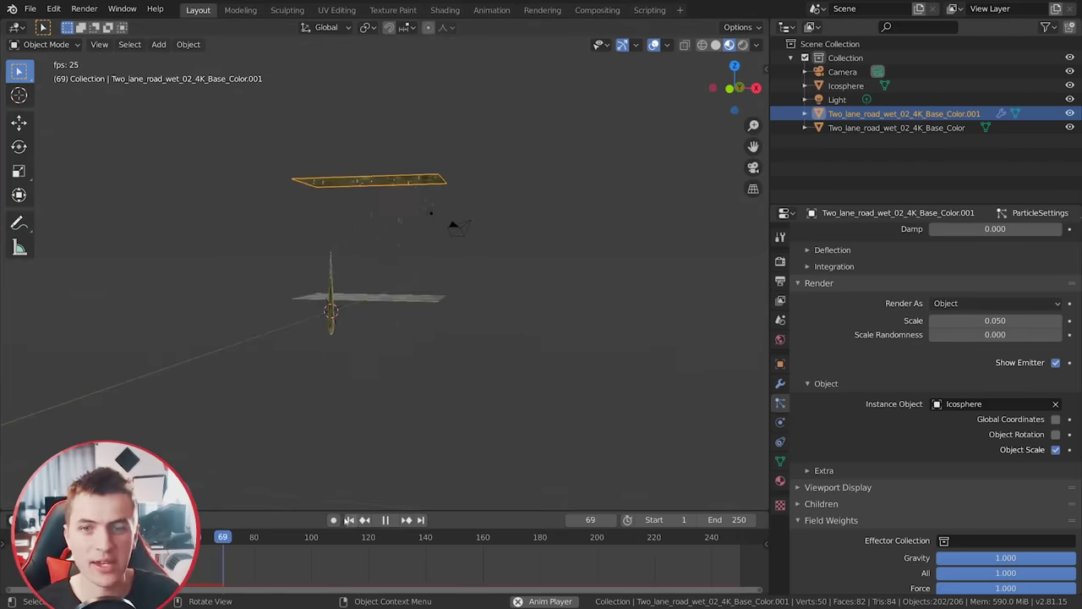
key(space)
key(space)
middle_drag(280, 449, 318, 439)
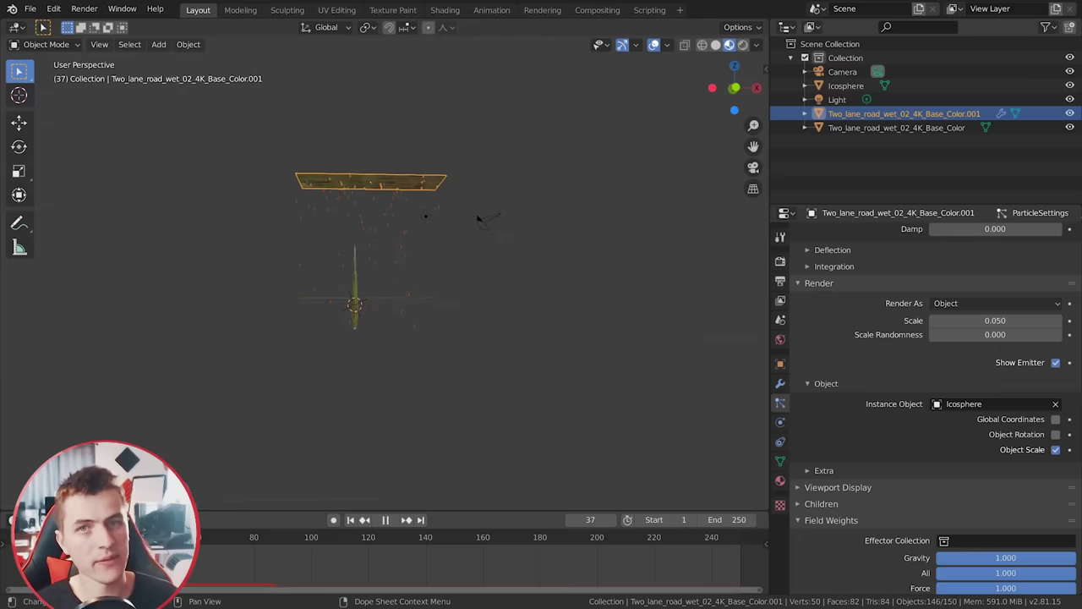
Step: Set the rain particles' Lifetime to 40 frames in the emission settings
scroll(811, 390, up, 15)
click(991, 353)
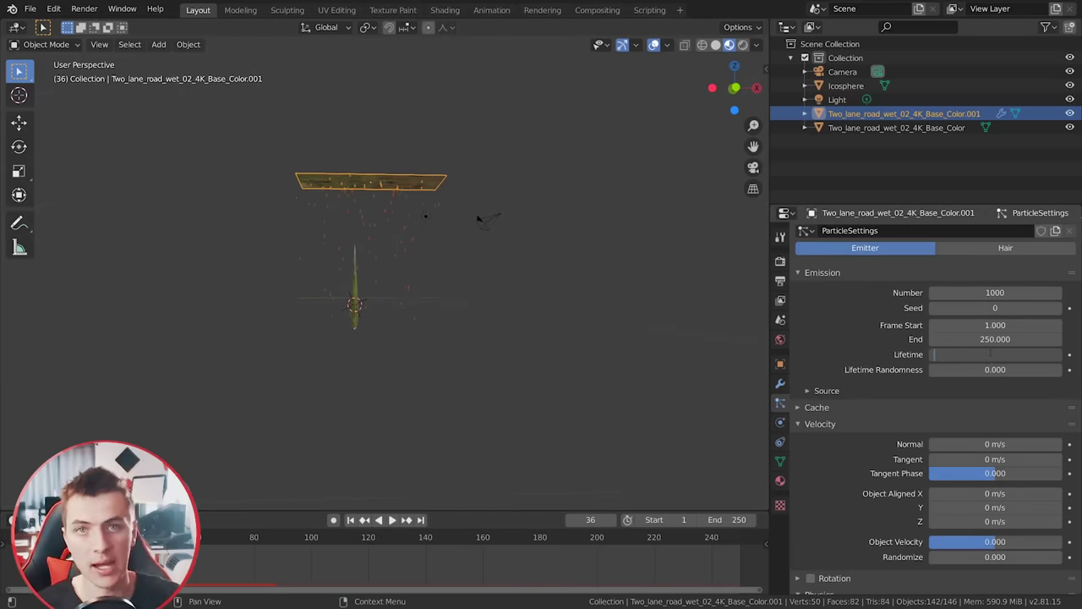
text(30)
key(Return)
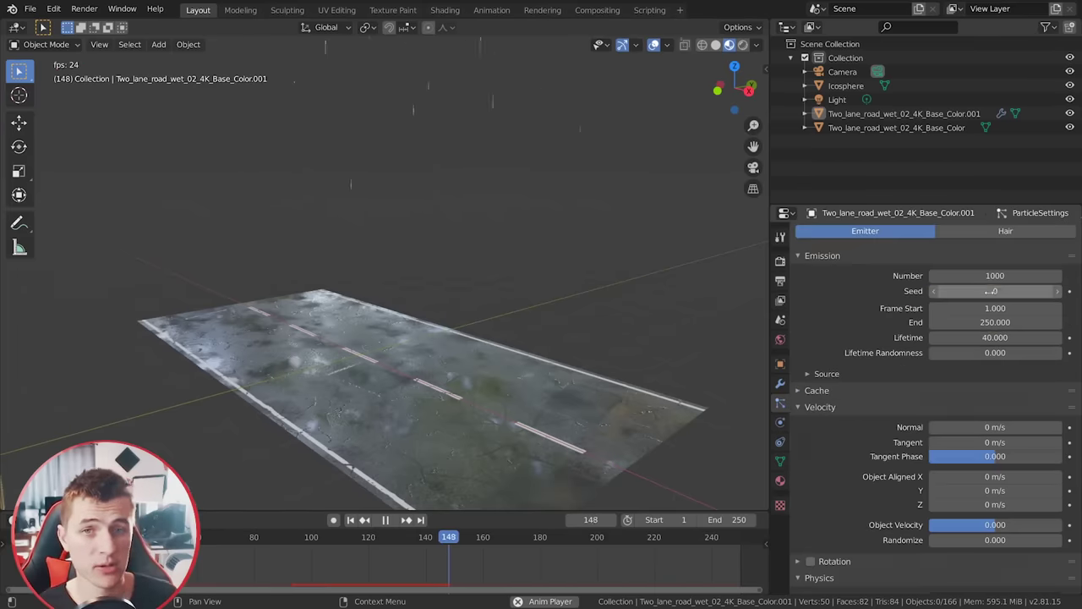
Step: Set the particle emission Number to 100000 and check the rain's density from another angle
click(994, 276)
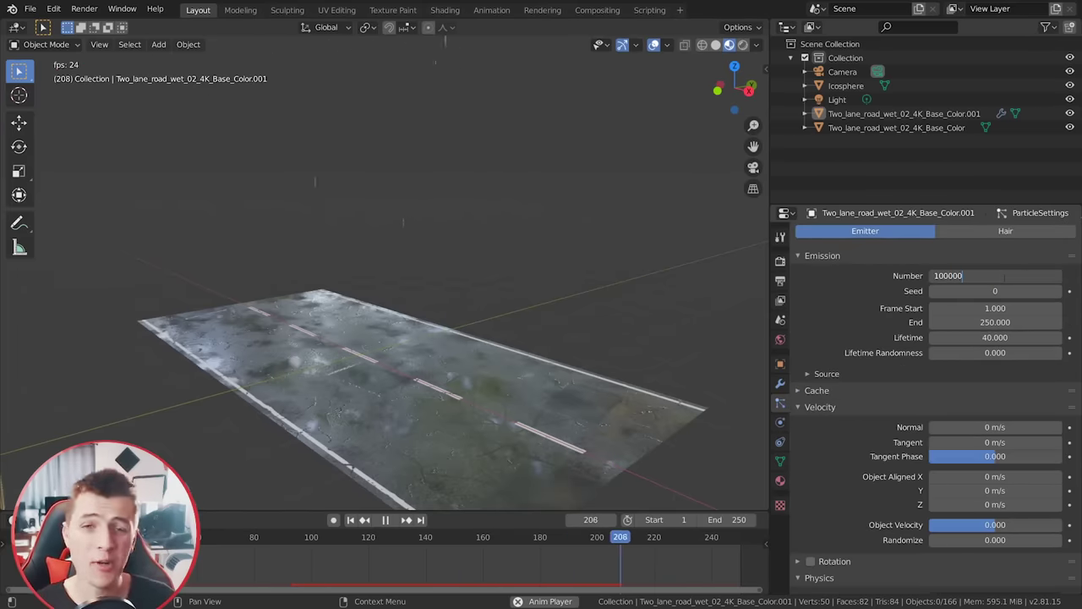
key(Return)
scroll(588, 240, down, 2)
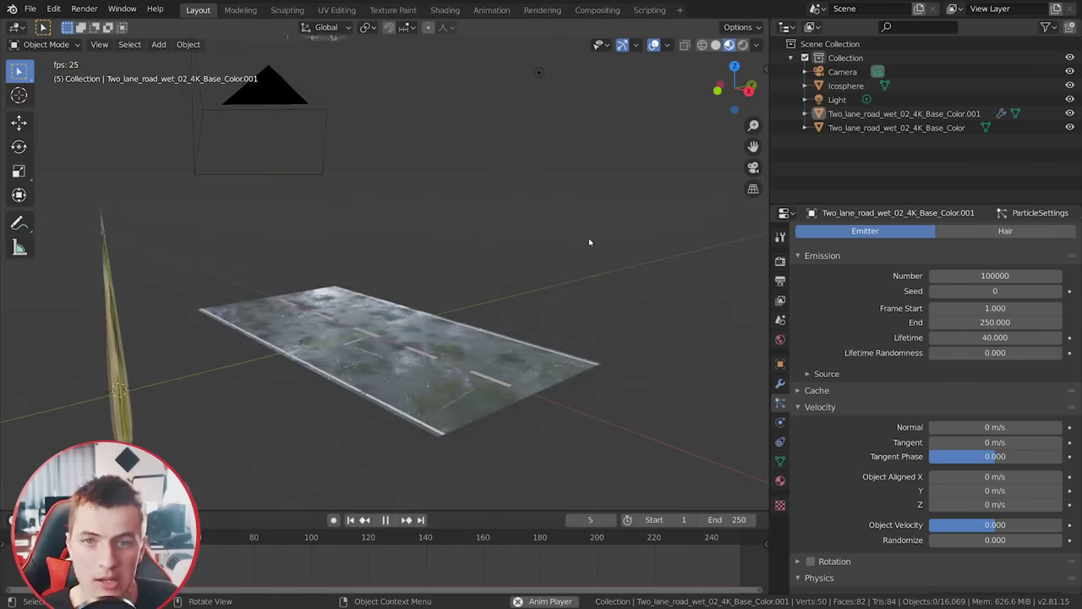
middle_drag(575, 243, 546, 259)
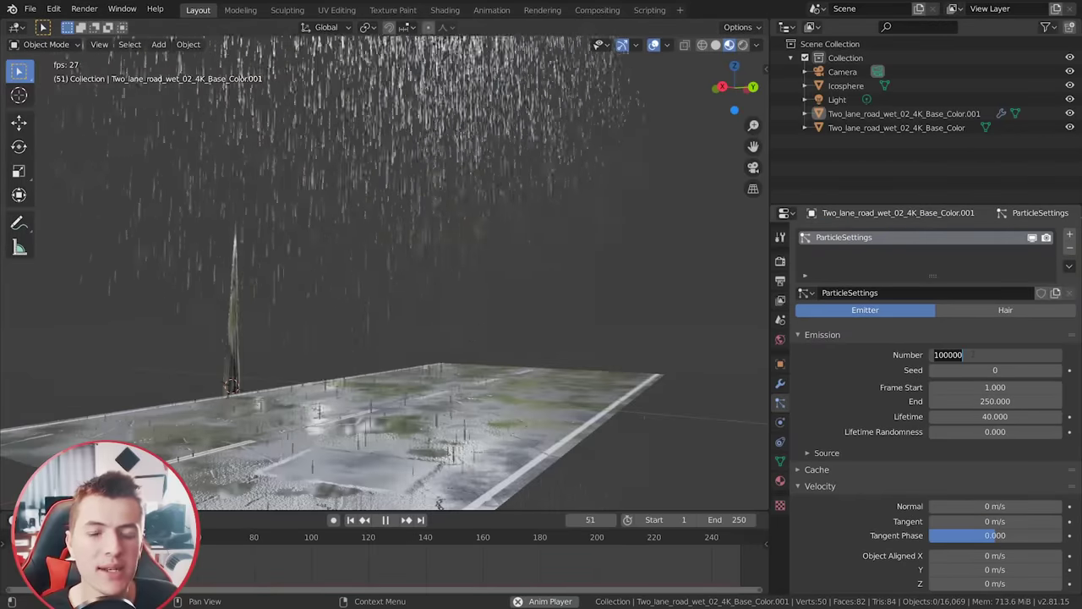
Step: Set the particle emission Number to 200000 and check how densely the rain falls over the road
text(200000)
key(Return)
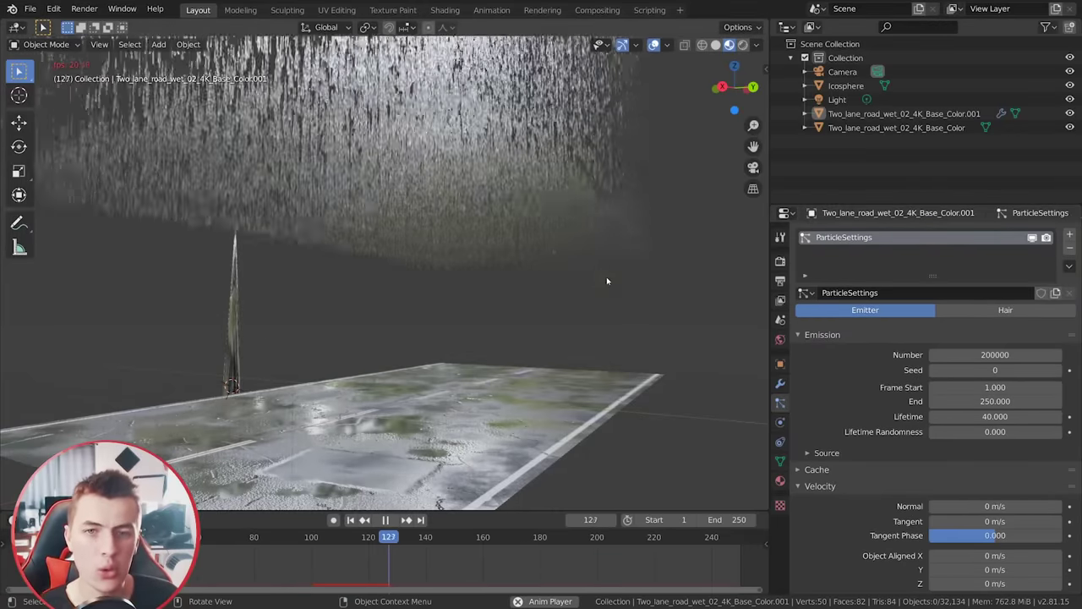
middle_drag(621, 291, 615, 334)
Step: Bake the rain particle simulation in its cache and go to frame 62
scroll(622, 361, down, 4)
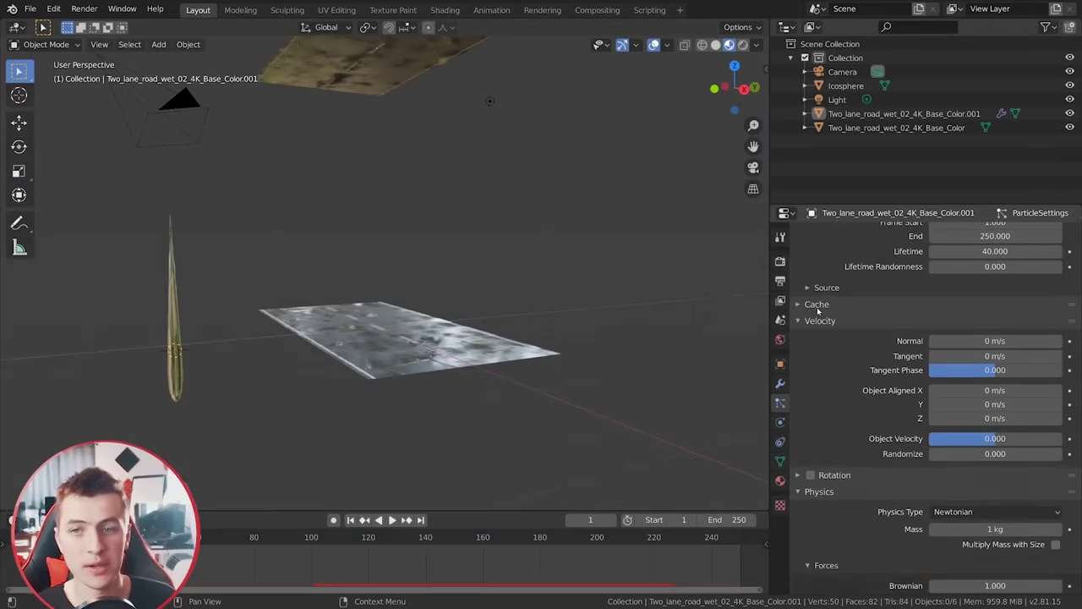
click(817, 308)
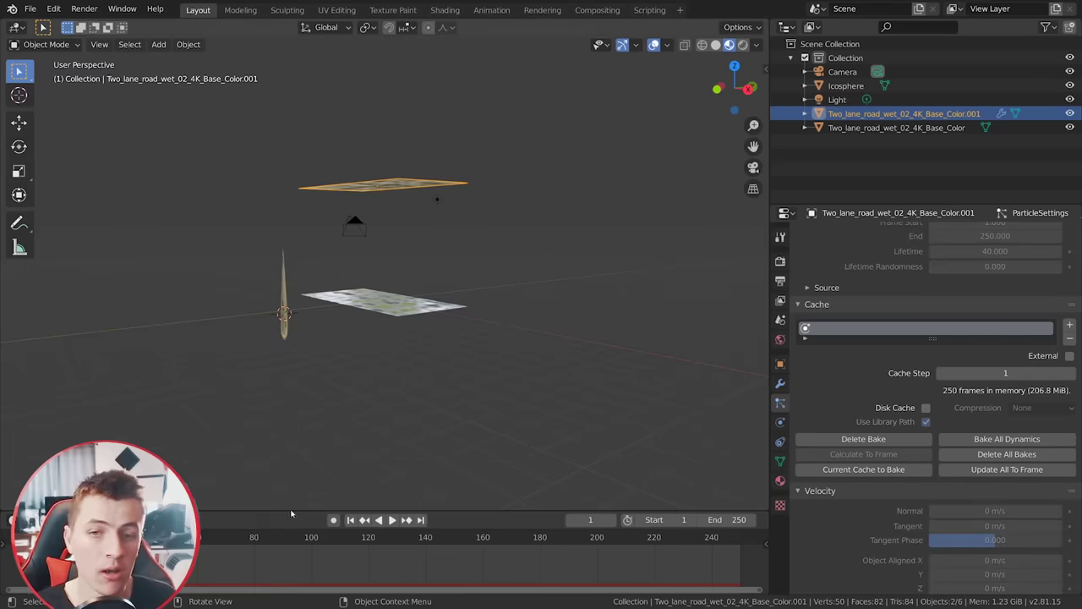
click(253, 537)
scroll(358, 423, up, 5)
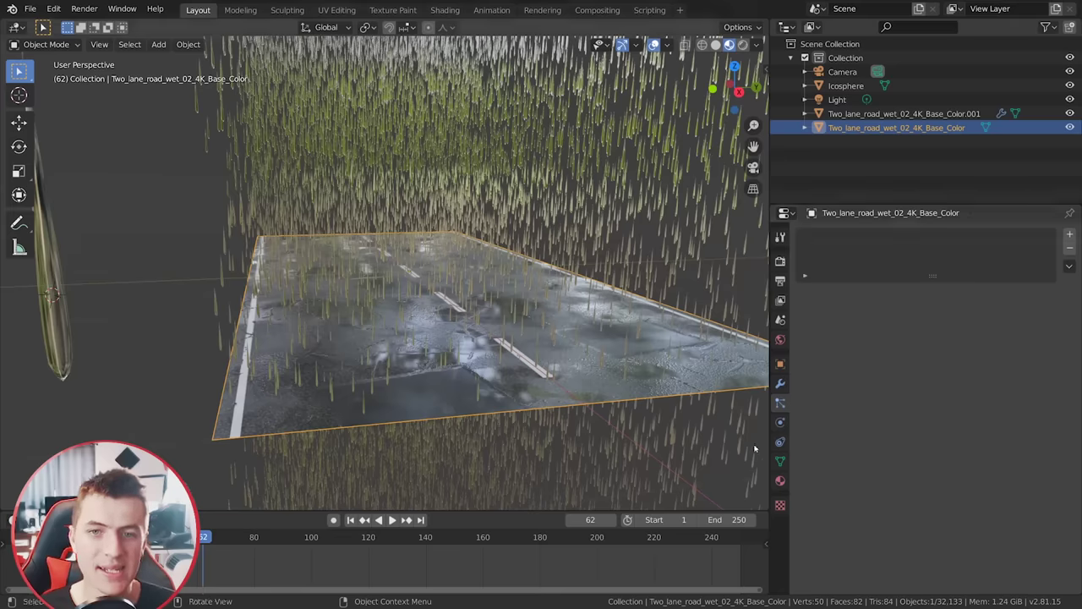
Step: Enable Dynamic Paint physics on the road plane and add a canvas to it
click(781, 423)
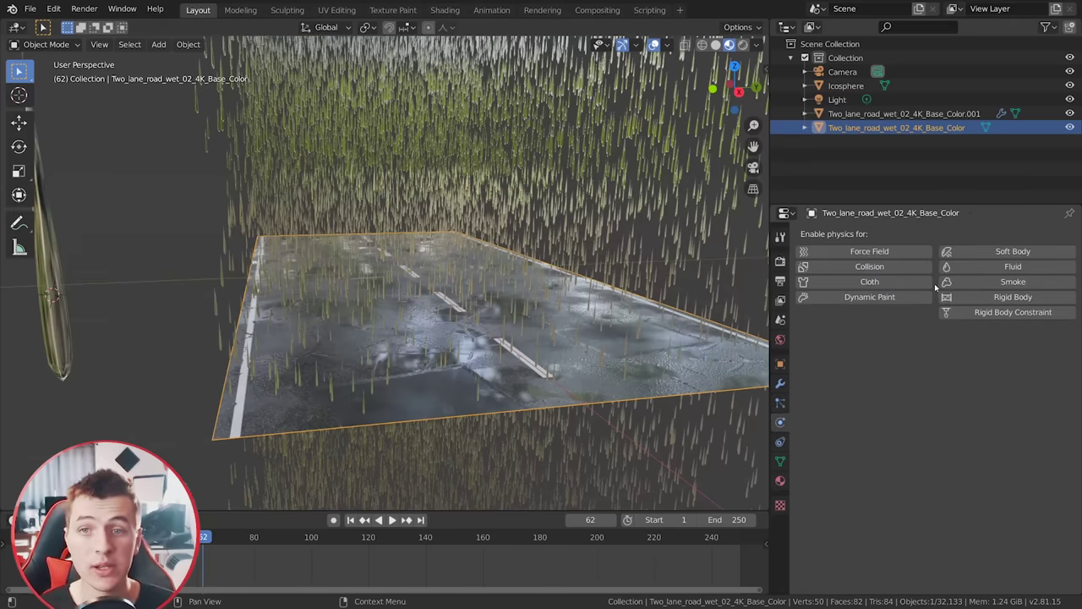
click(869, 297)
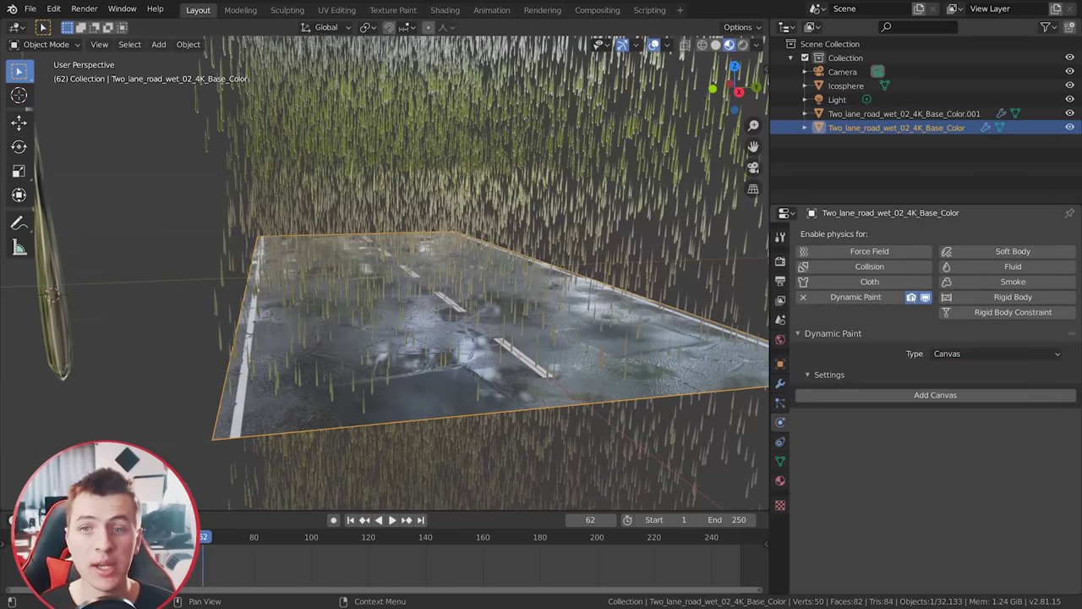
click(955, 395)
Step: Enable Dynamic Paint on the emitter plane above the road, set its type to Brush and add the brush
scroll(560, 218, down, 5)
middle_drag(560, 217, 471, 182)
click(470, 182)
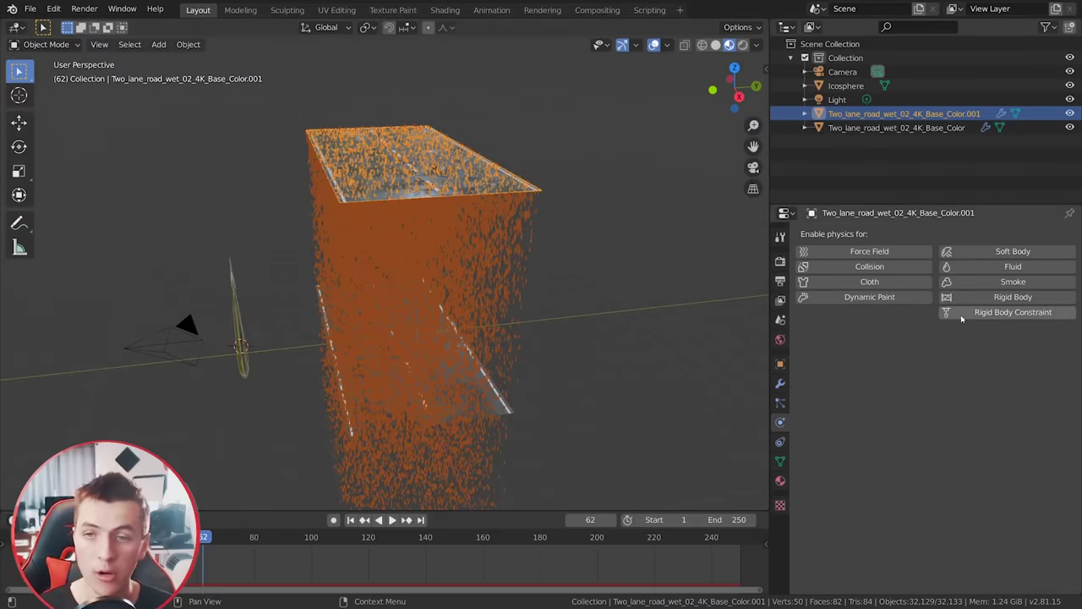
click(871, 297)
click(962, 353)
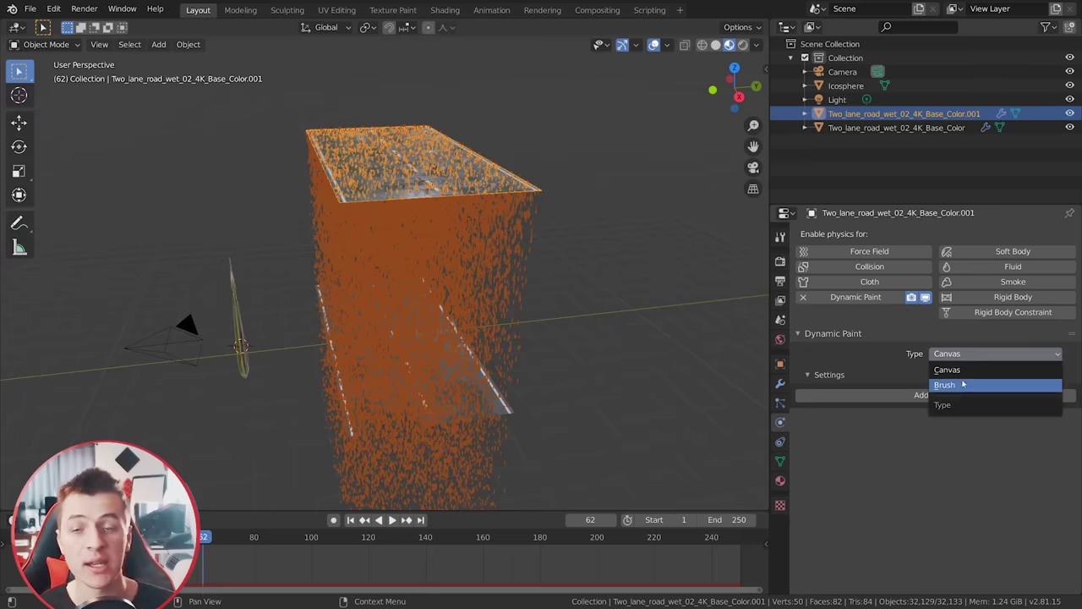
click(947, 384)
click(955, 395)
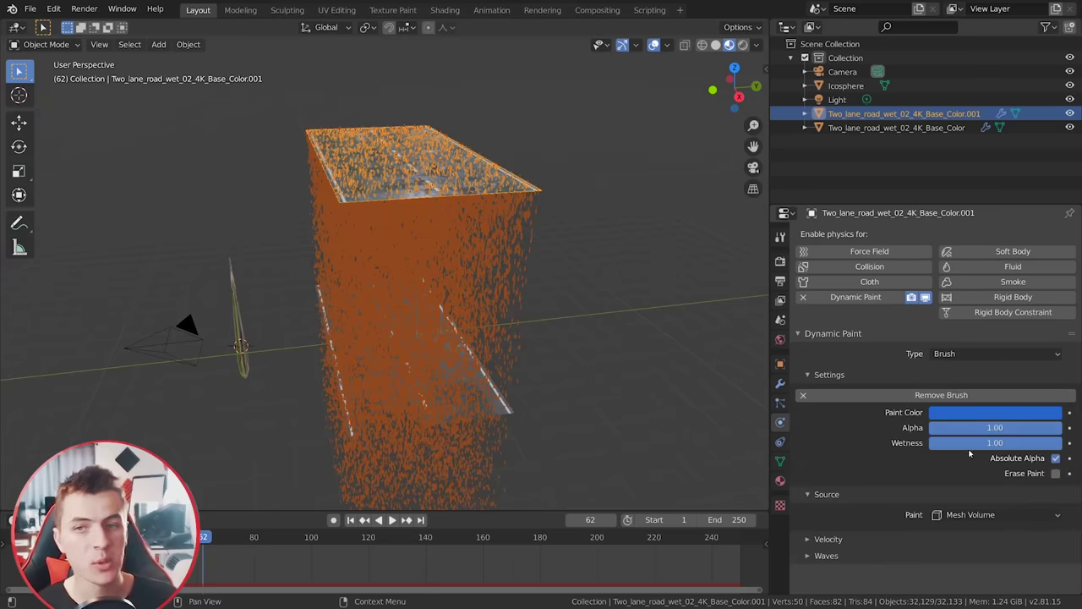
Step: Set the brush's paint source to Particle System and assign ParticleSettings to it
click(981, 515)
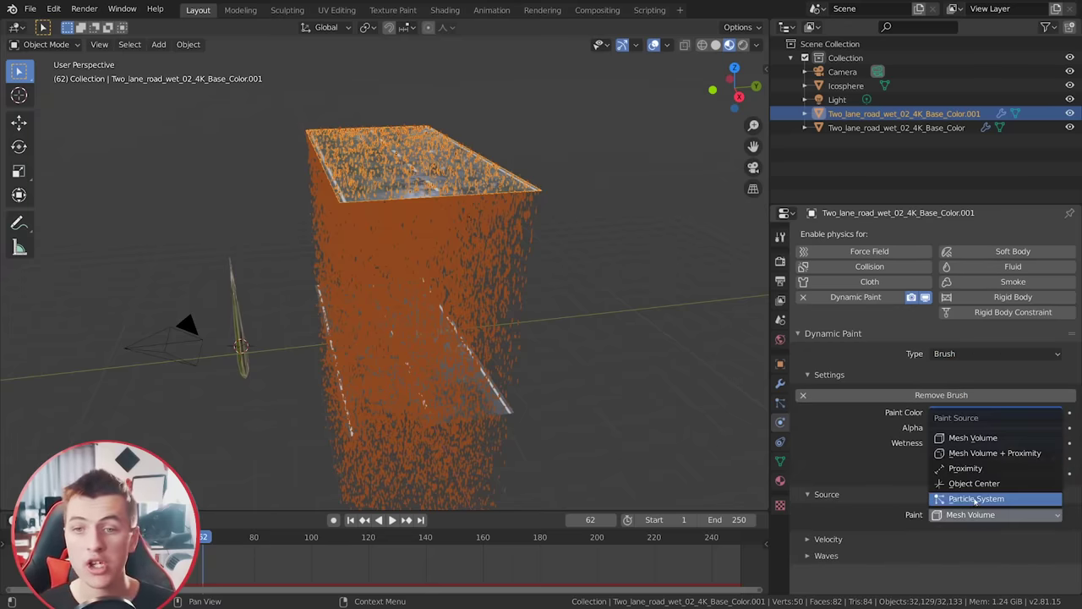
click(976, 499)
click(997, 537)
click(968, 395)
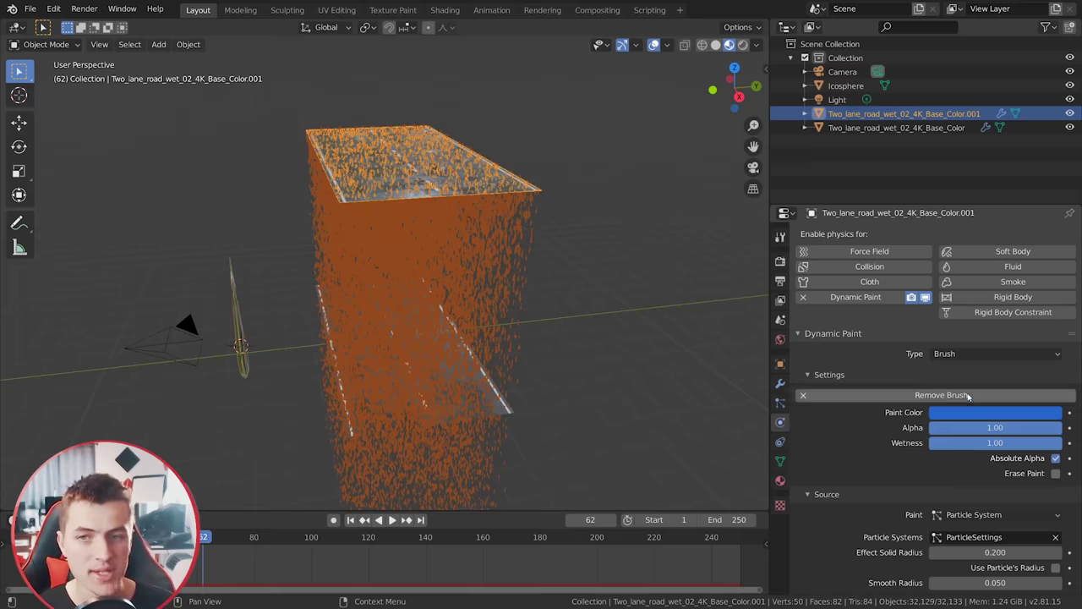
Step: Set the brush's Effect Solid Radius to 0.03 and its Smooth Radius to 0
scroll(896, 406, down, 1)
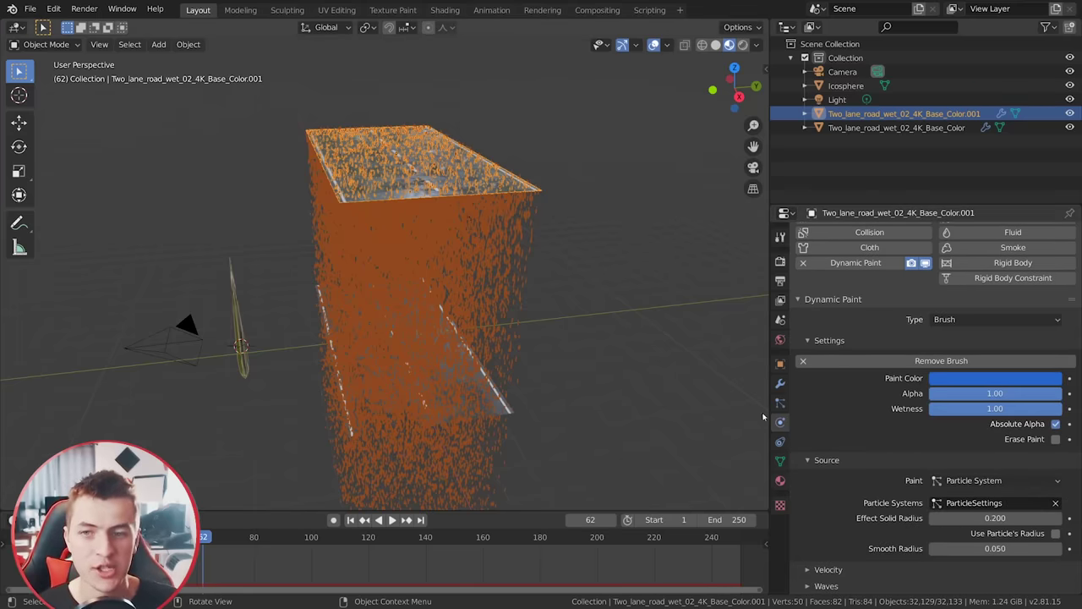
click(995, 517)
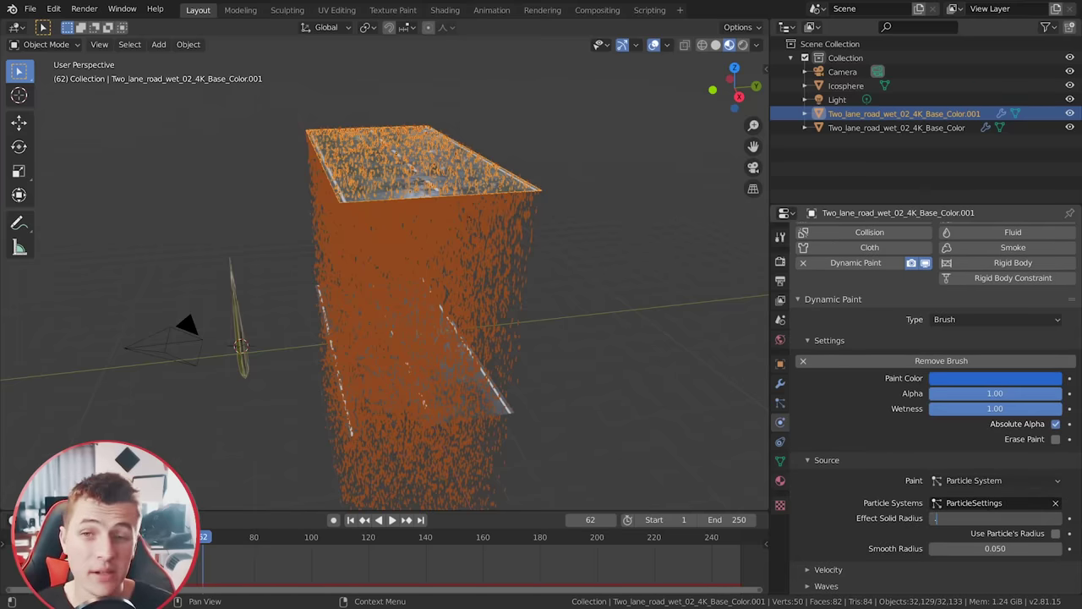
key(Return)
click(992, 518)
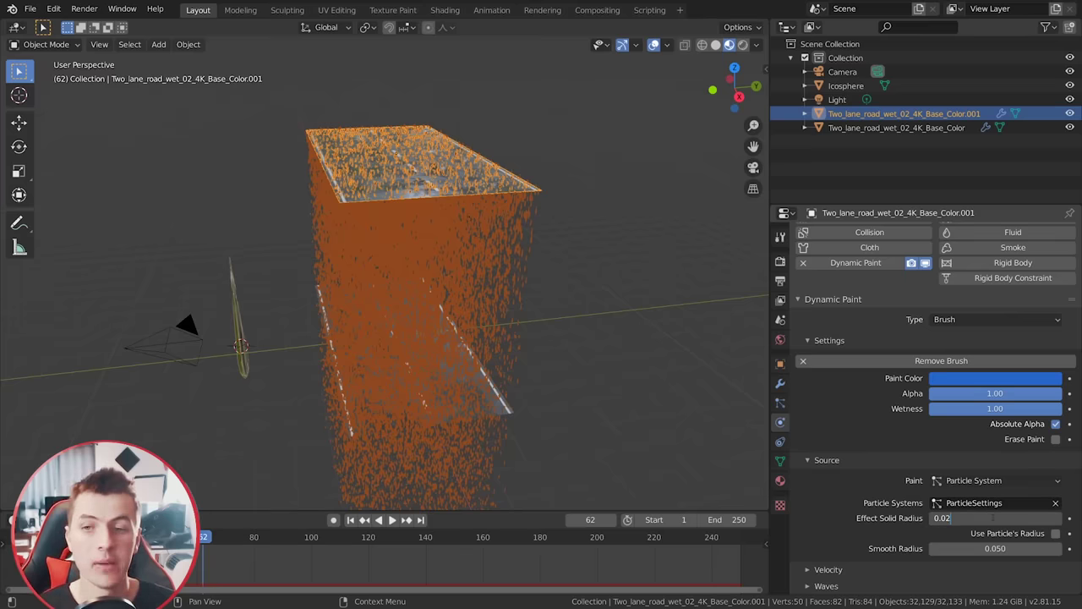
key(Return)
key(BackSpace)
Step: Set the road canvas's format to Image Sequence with a resolution of 1024 and 1 sub-step
mouse_move(753, 500)
middle_down()
mouse_move(583, 426)
mouse_move(604, 411)
middle_up()
click(552, 356)
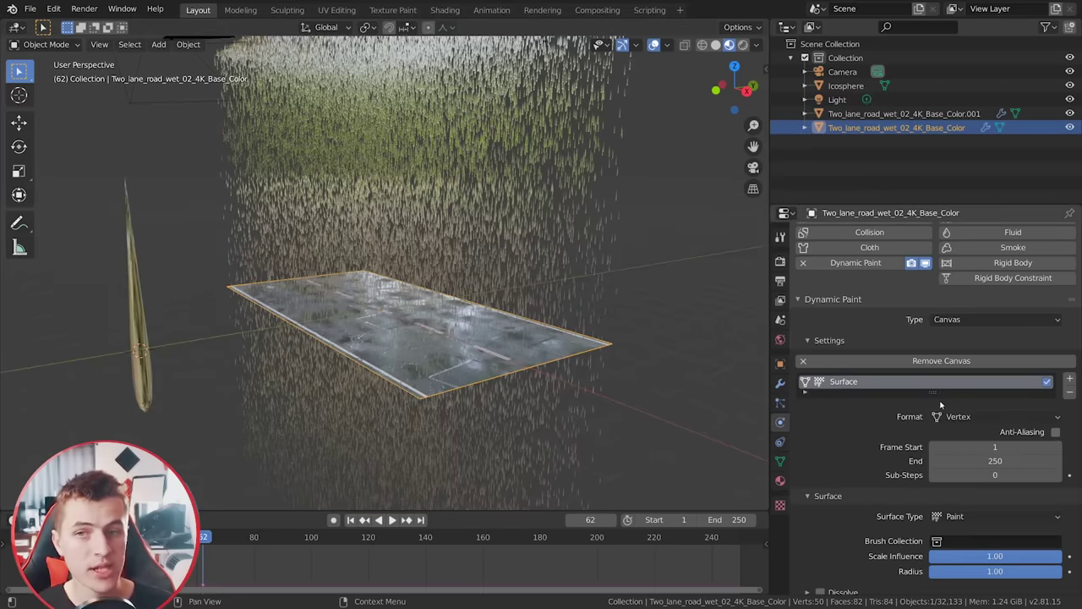
scroll(961, 431, up, 1)
click(961, 433)
click(973, 463)
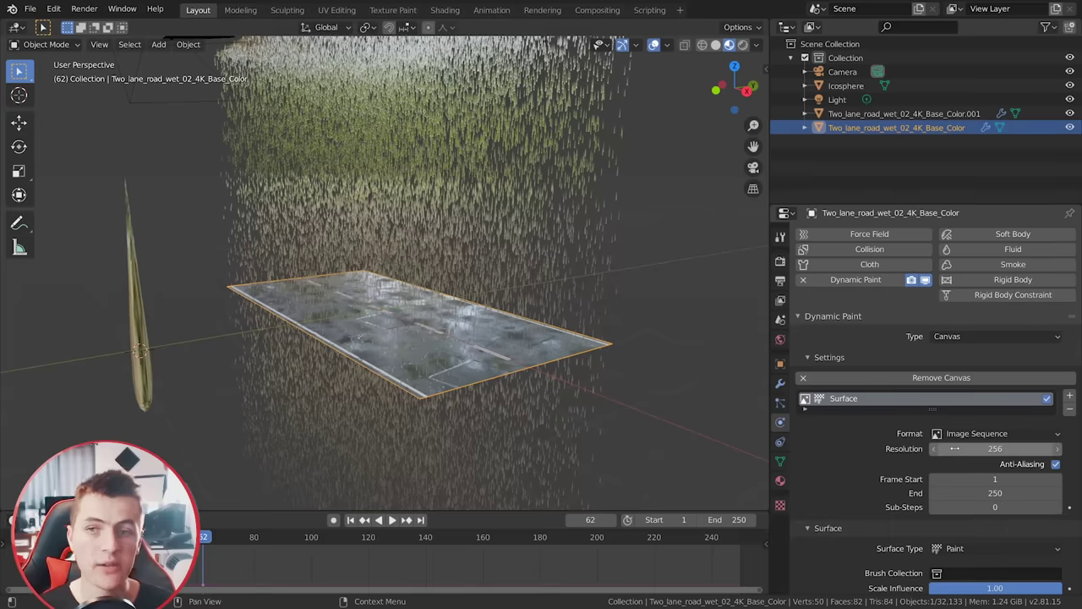
key(Return)
click(1056, 507)
click(1057, 507)
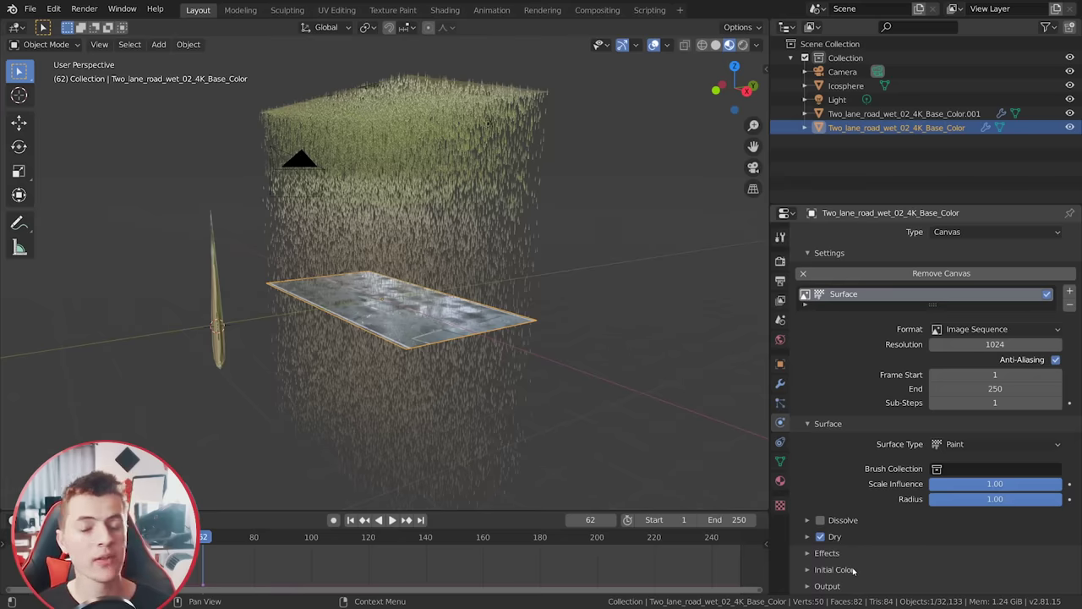
Step: Set the canvas surface's Initial Color type to Color and make that color black
click(846, 571)
scroll(846, 568, down, 1)
click(933, 563)
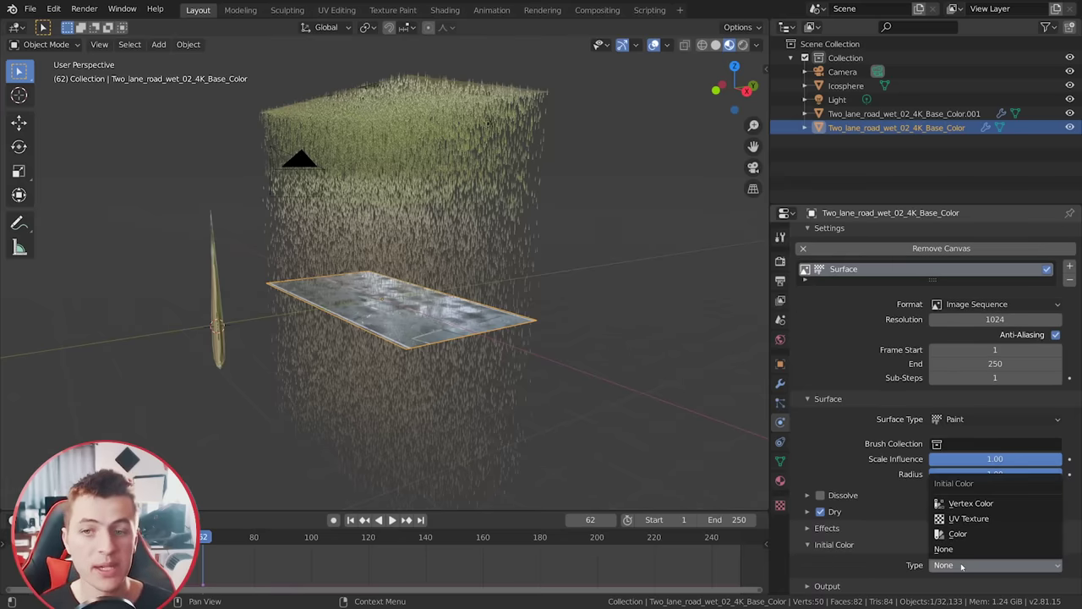
click(973, 534)
scroll(975, 541, down, 1)
click(978, 564)
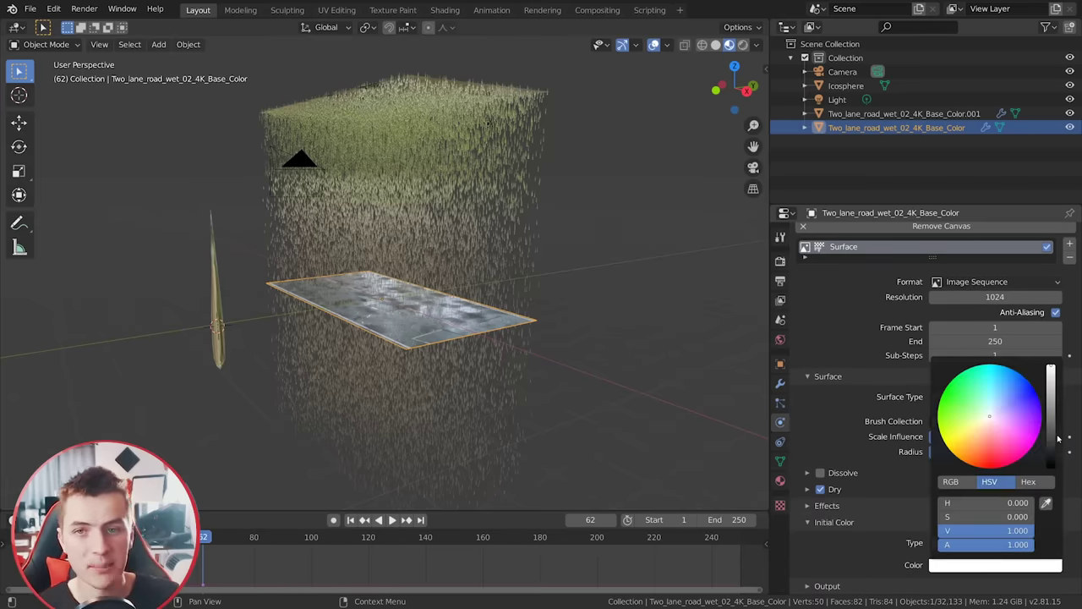
drag(1051, 456, 1052, 475)
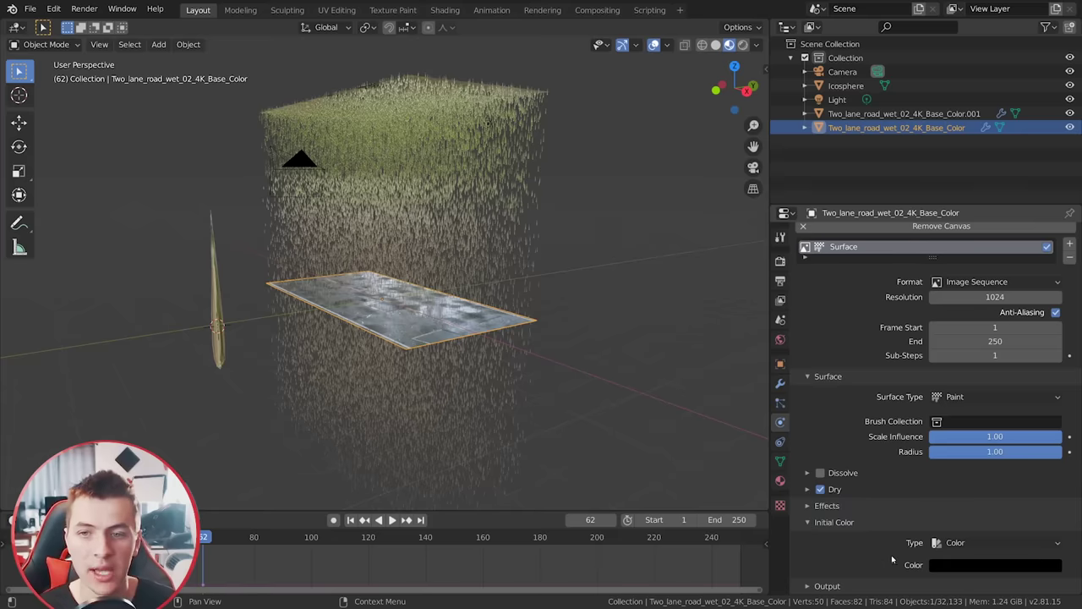
Step: Turn off Dry on the canvas surface and enable the Shrink effect with a Speed of 0.6
click(819, 523)
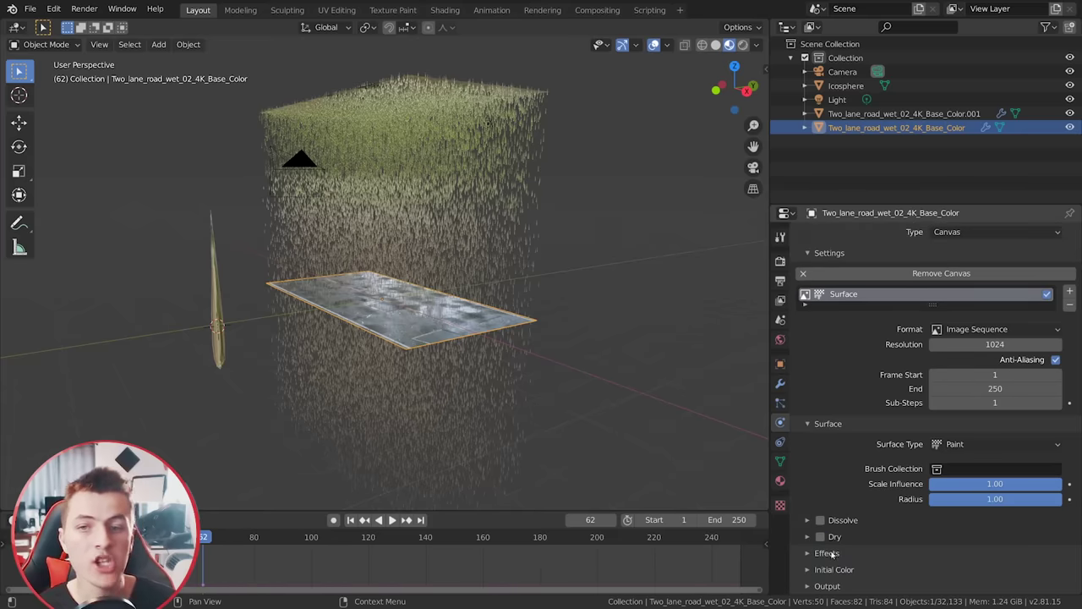
click(833, 554)
scroll(874, 546, down, 2)
click(808, 553)
scroll(852, 544, down, 1)
click(994, 547)
text(.6)
key(Return)
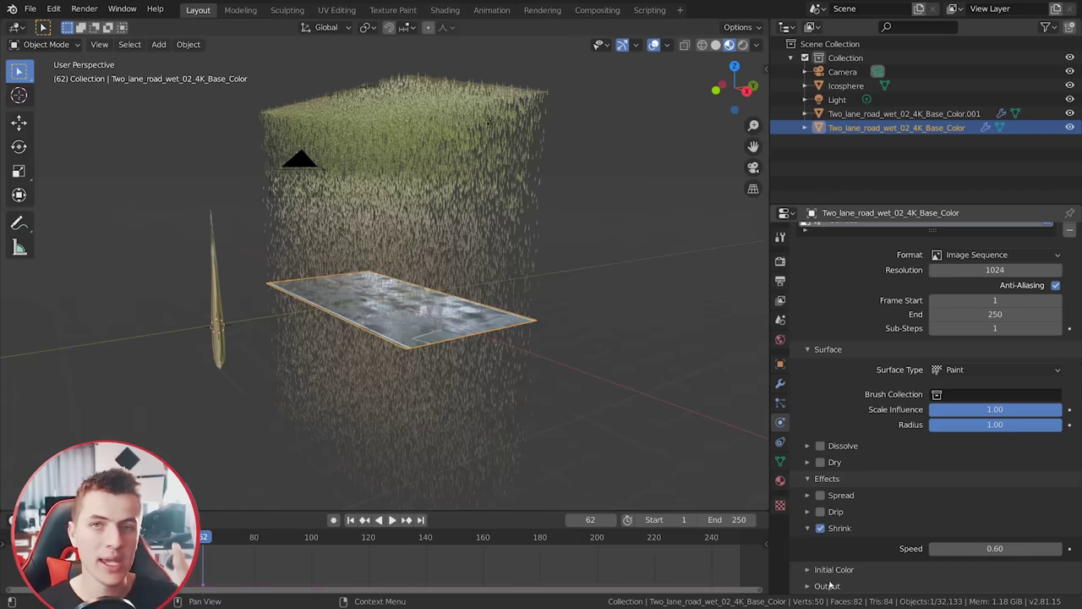
Step: Create a folder named Spash in the project directory and set it as the canvas output's Cache Path
scroll(852, 568, down, 5)
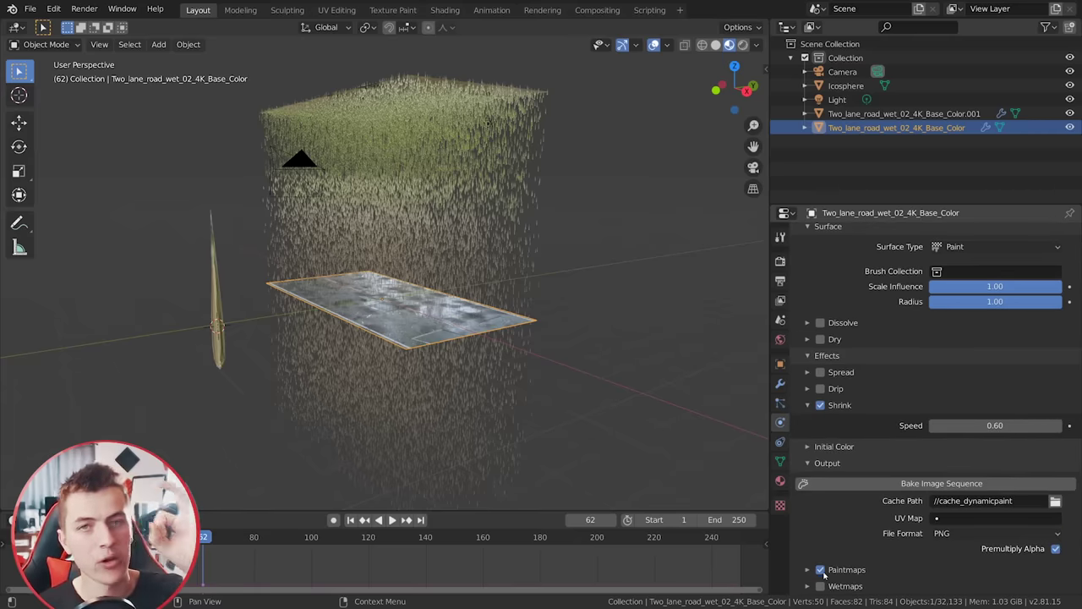
click(1055, 500)
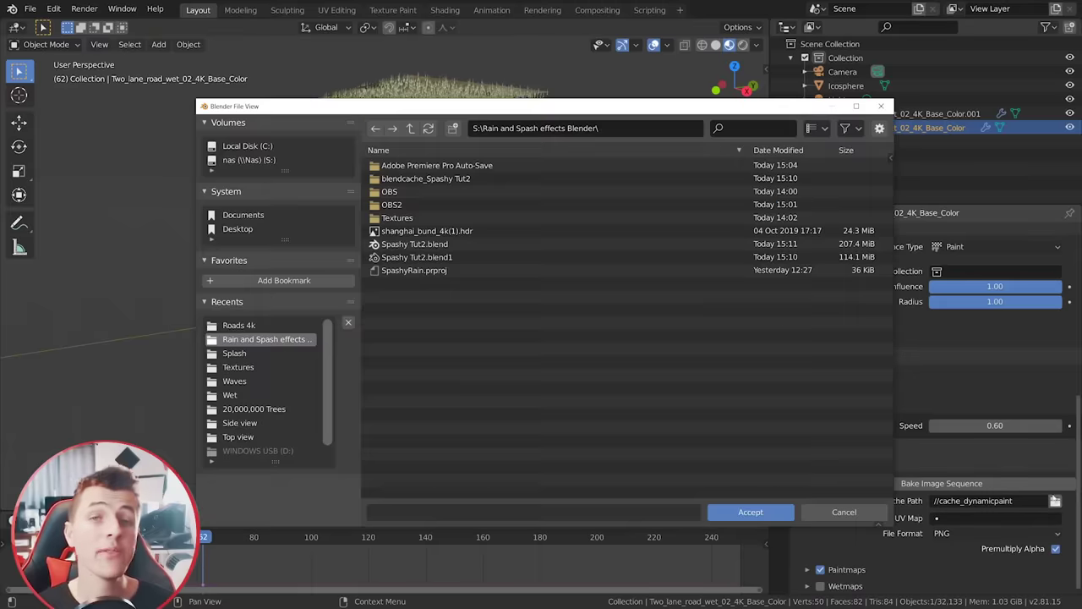
click(452, 128)
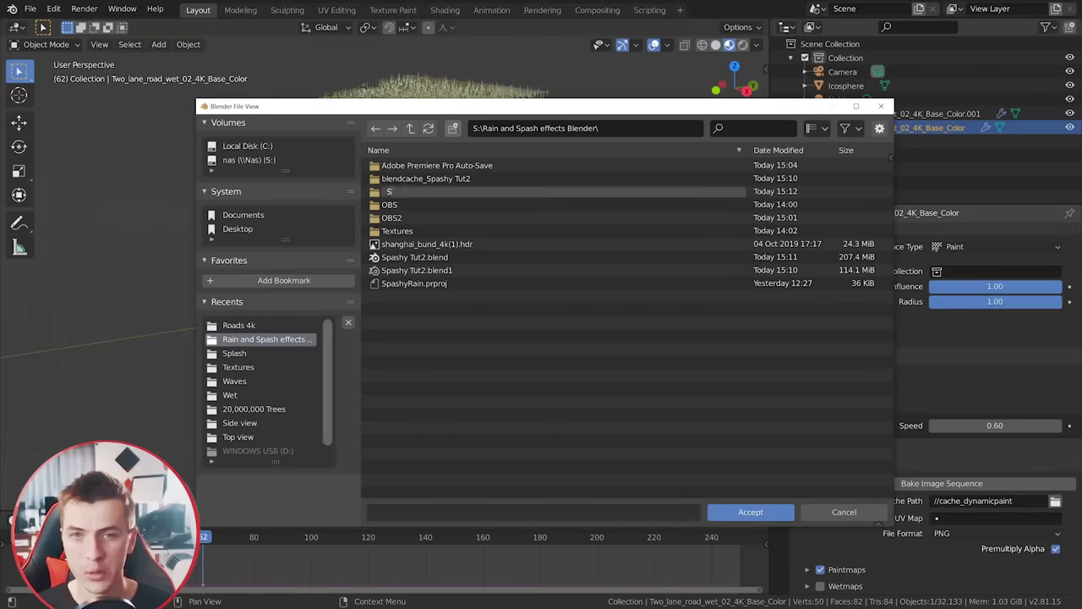
text(Spash)
key(Return)
double_click(390, 217)
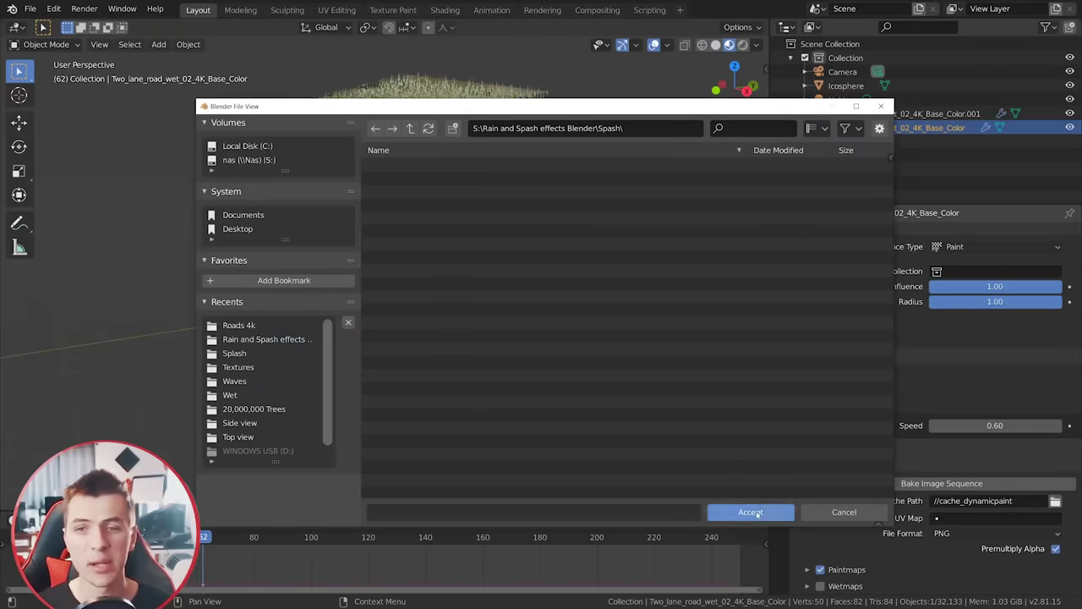
click(756, 511)
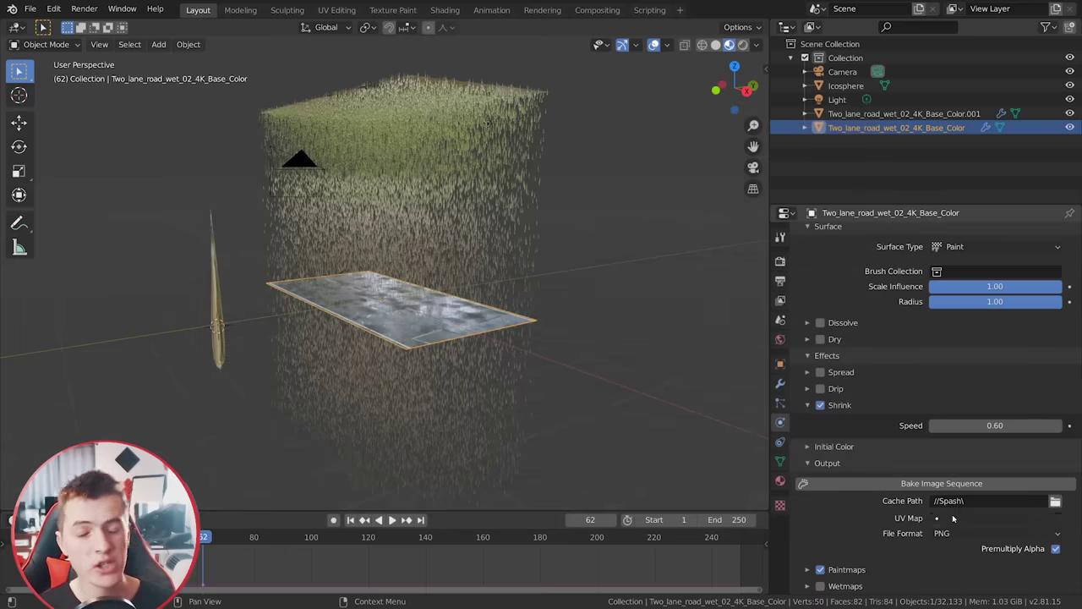
Step: Assign the road's UV map to the canvas output and save the file
click(989, 517)
click(939, 375)
key(ctrl+s)
Step: Set the emitter brush's Paint Color to white and reselect the road plane
click(483, 284)
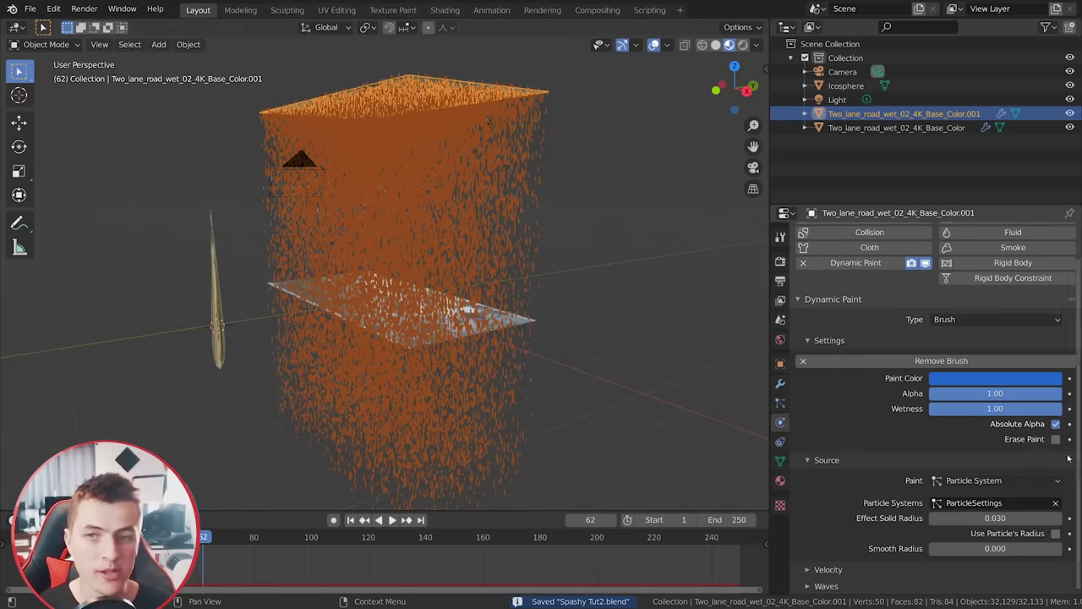
click(959, 380)
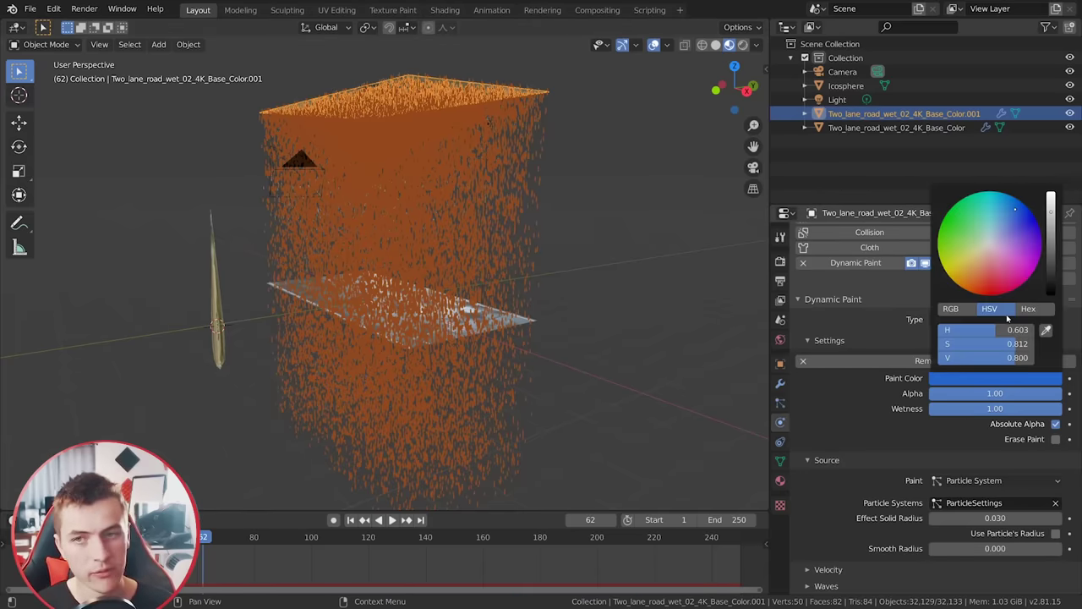
click(950, 308)
mouse_move(963, 329)
mouse_down()
mouse_move(1033, 330)
mouse_move(994, 358)
mouse_move(1056, 344)
mouse_up()
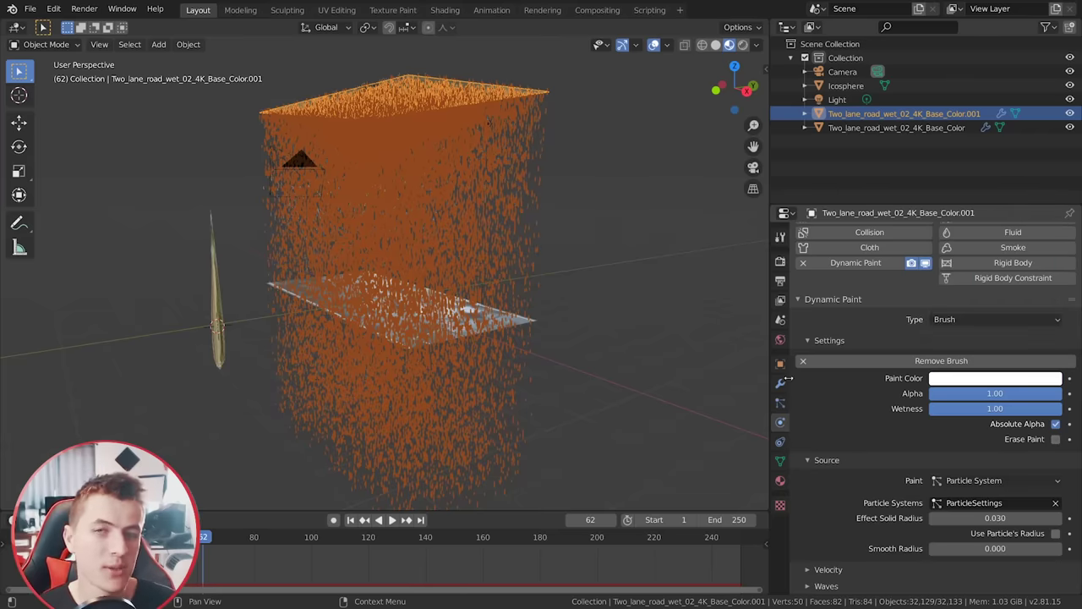
click(512, 328)
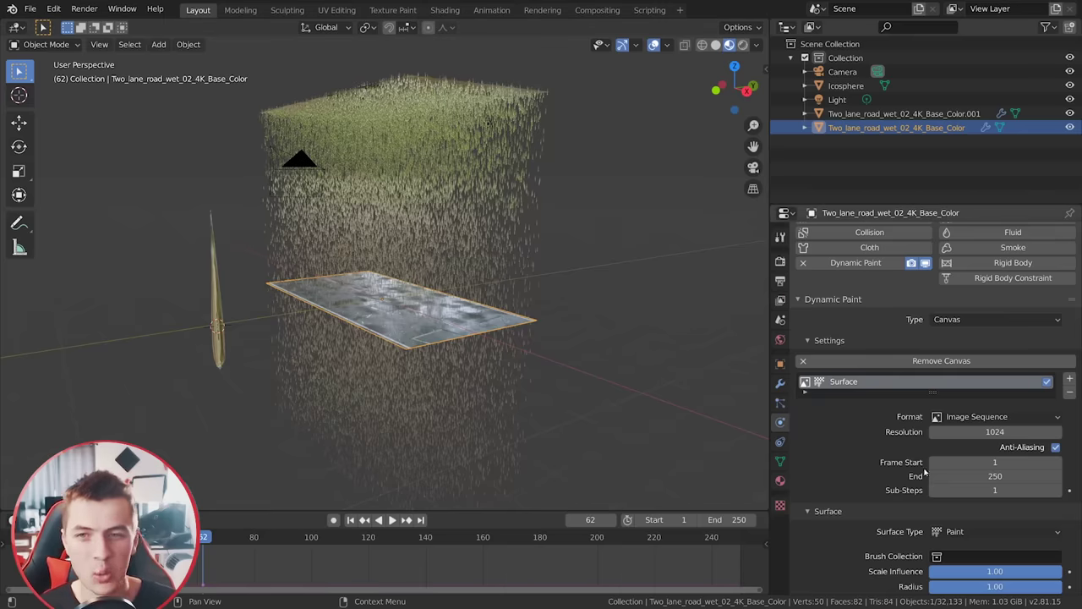
Step: Bake the road canvas's paintmap image sequence into the Spash folder
scroll(862, 477, down, 6)
scroll(849, 494, down, 1)
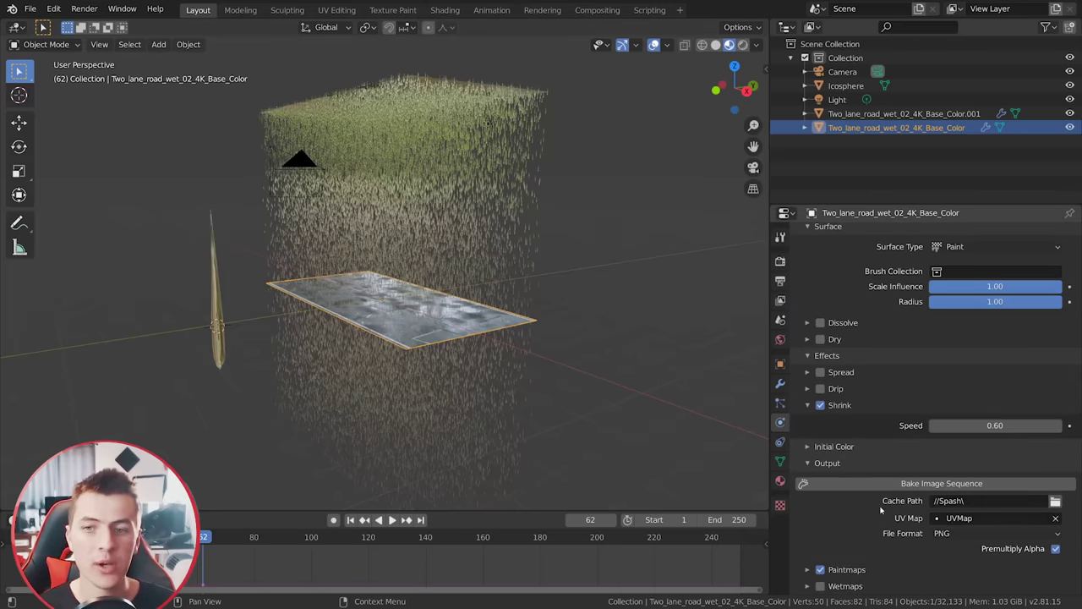
click(940, 484)
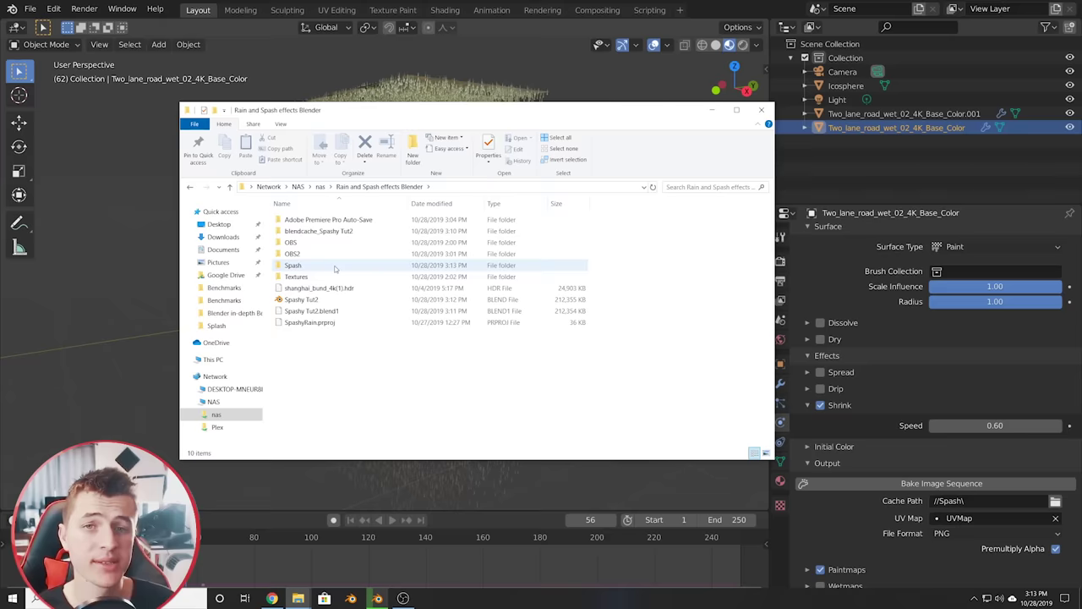
Step: Open the Spash folder in the file explorer and examine the baked paintmap images from paintmap0050 onward
double_click(335, 267)
scroll(507, 291, down, 2)
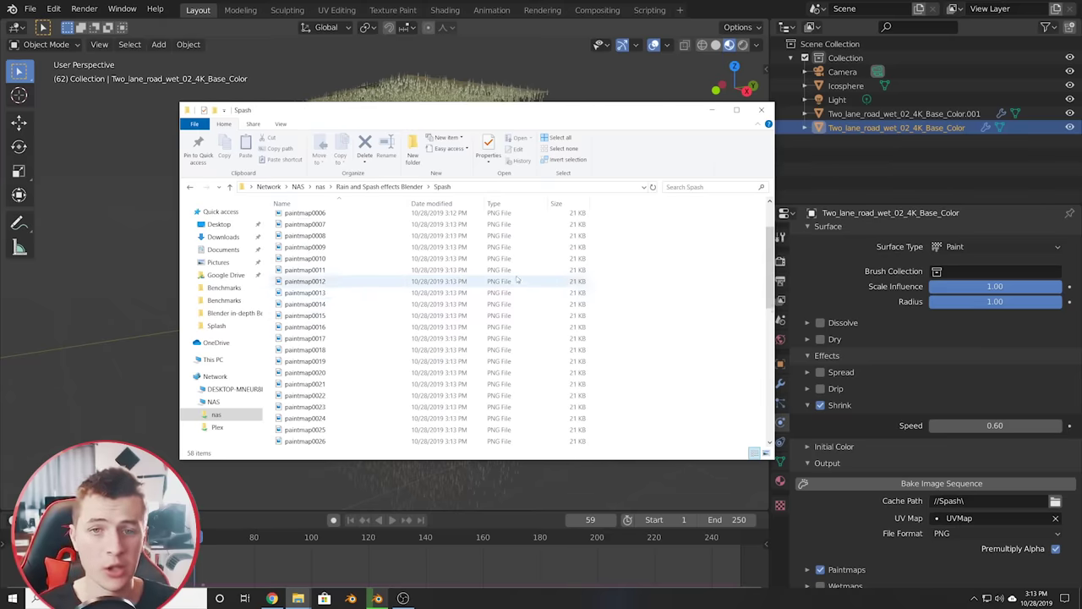
scroll(354, 404, down, 10)
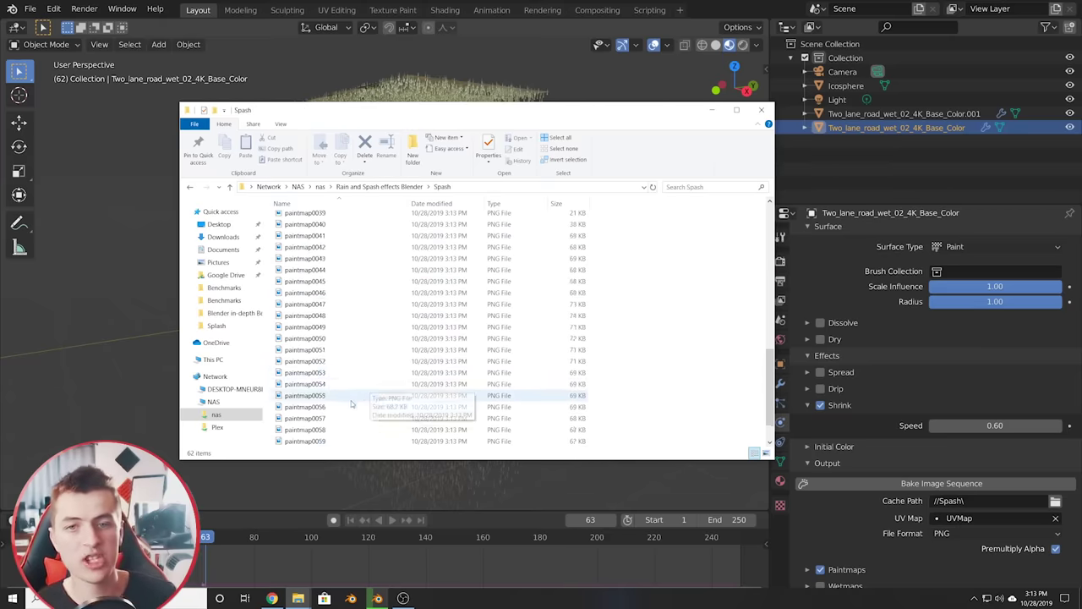
double_click(344, 398)
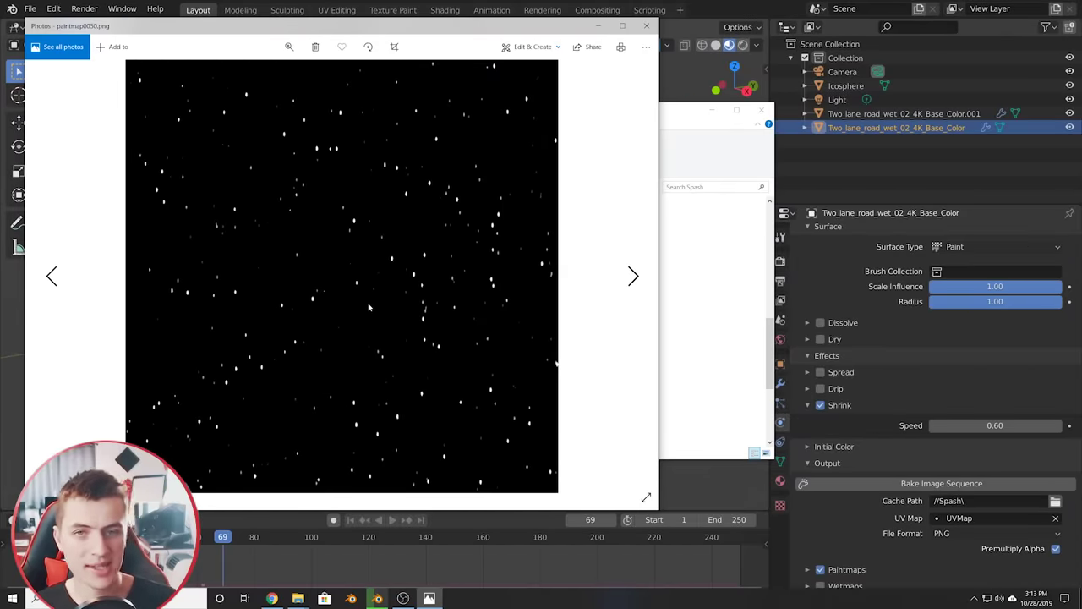
key(Right)
key(Right)
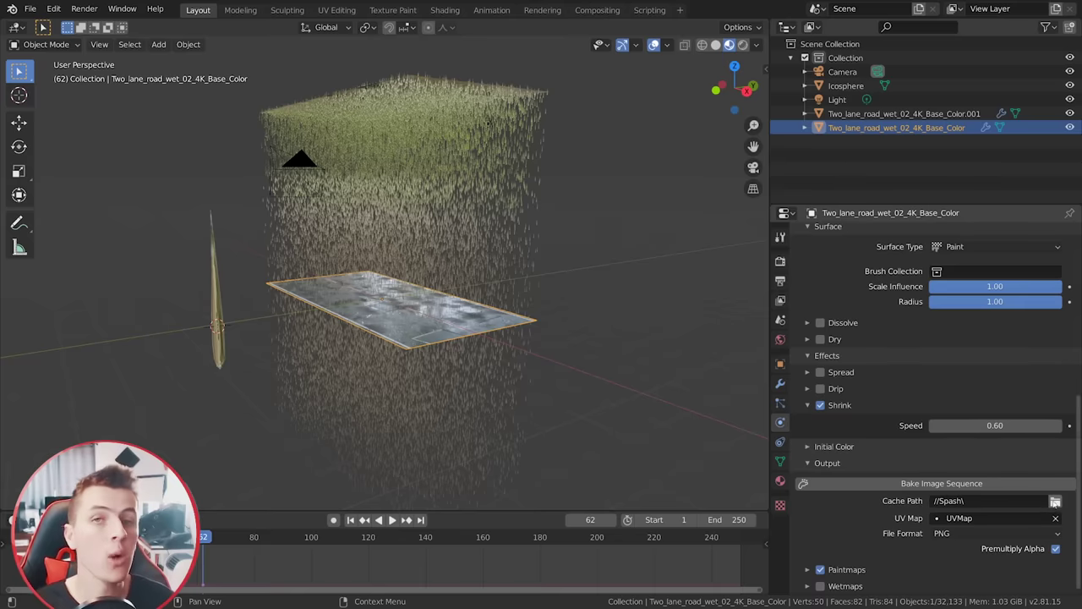
Step: Create a folder named Wet in the project directory as the canvas Cache Path and output Wetmaps instead of Paintmaps
click(1055, 501)
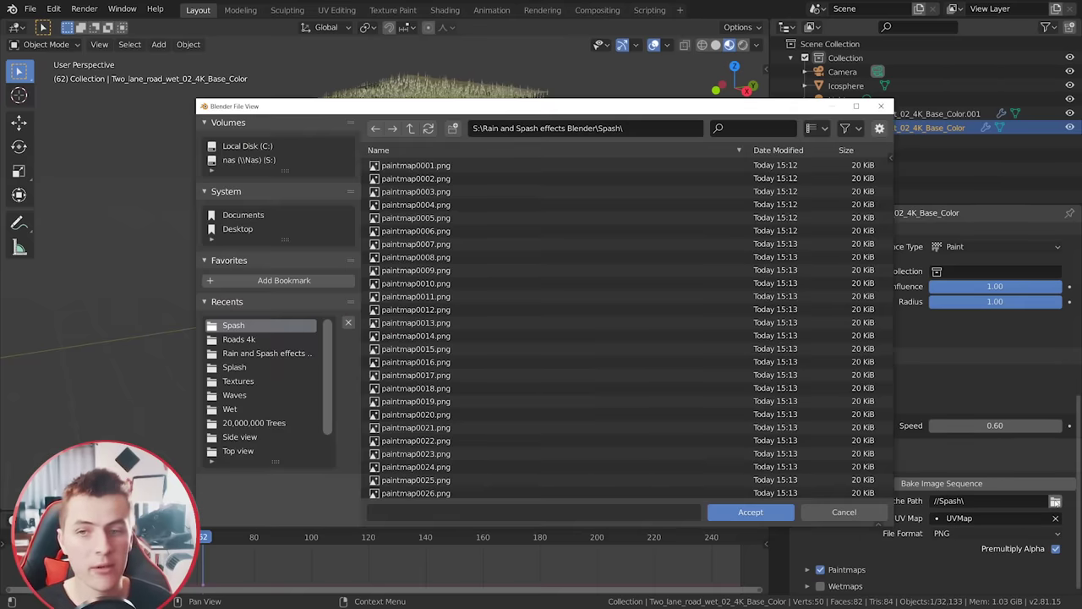
click(410, 128)
click(452, 127)
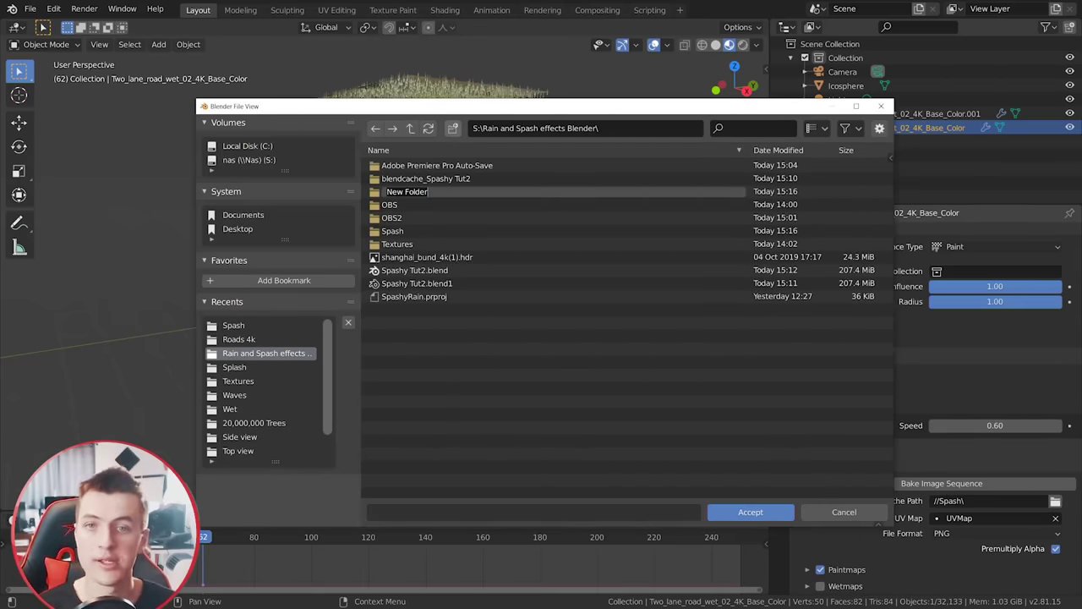
text(We)
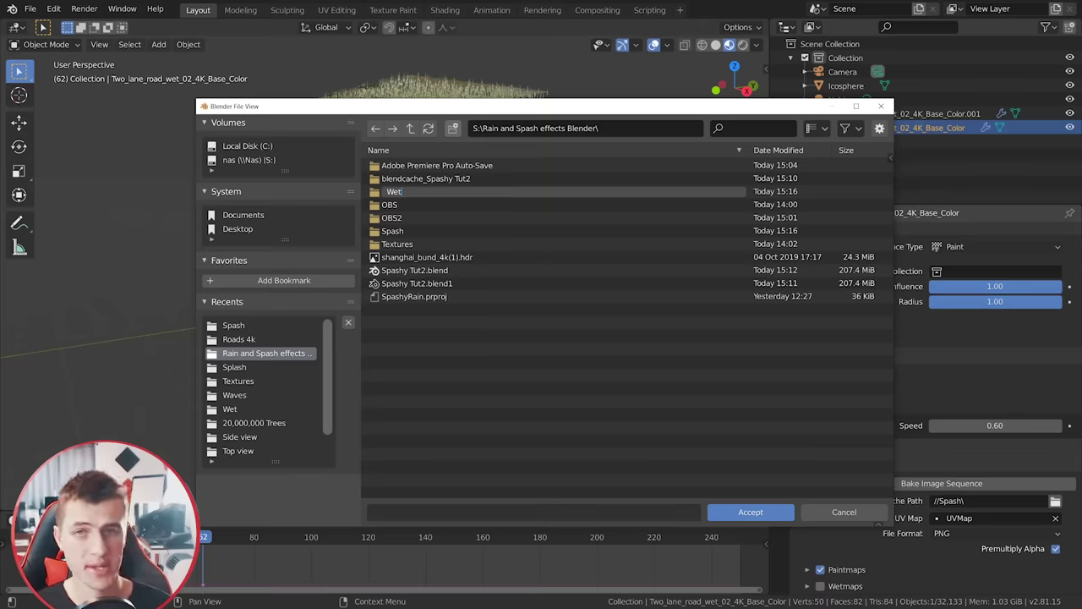
text(t)
key(Return)
double_click(412, 245)
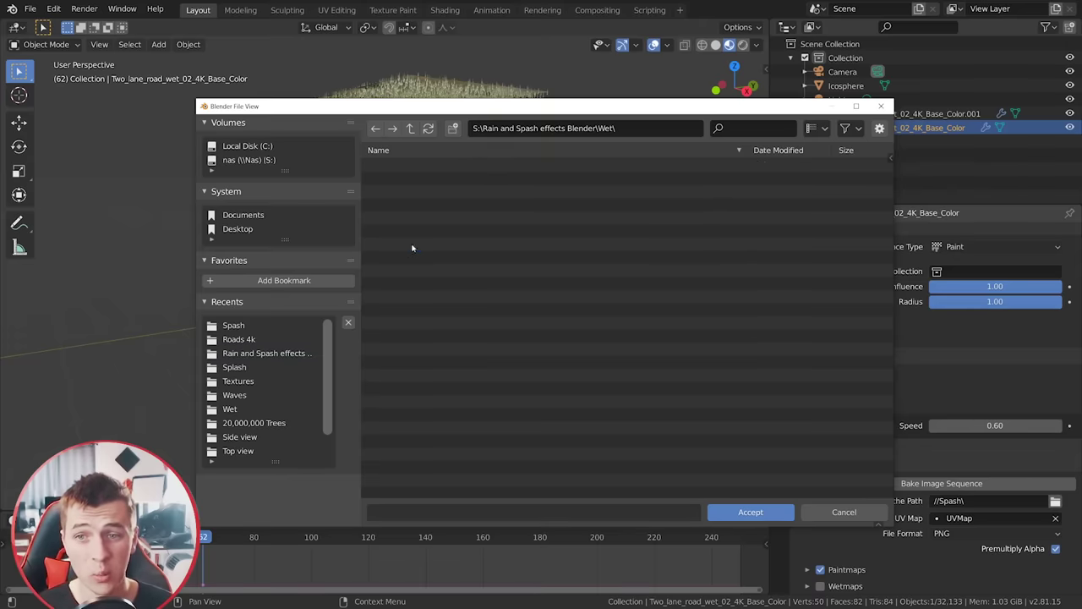
click(750, 511)
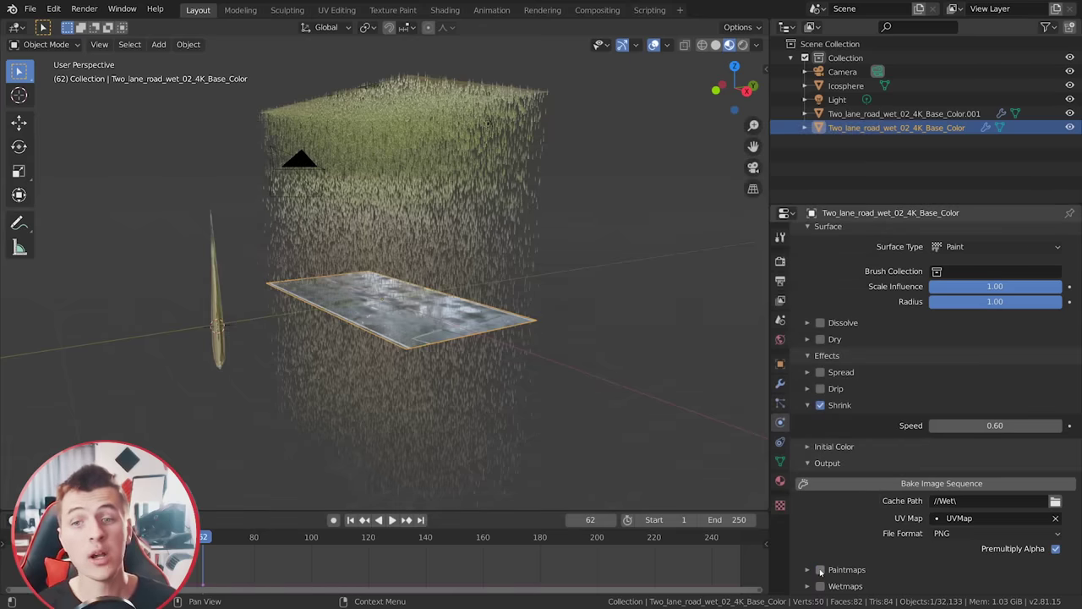
Step: Turn off the Shrink effect on the canvas surface and enable Spread with a Speed of 0.06
click(819, 407)
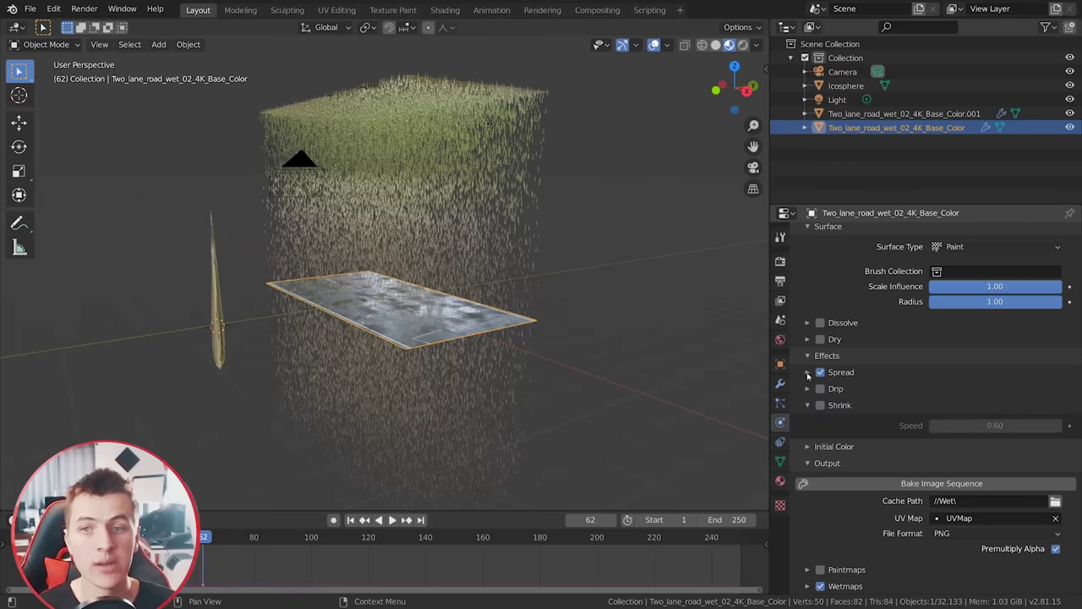
click(808, 373)
click(935, 391)
text(0.05)
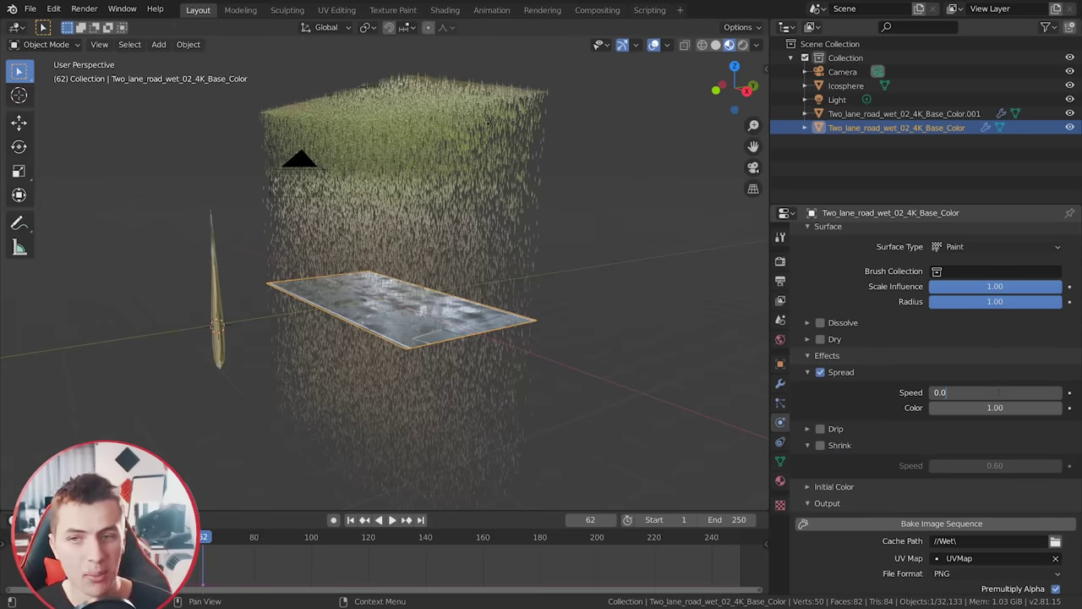
key(Return)
click(819, 372)
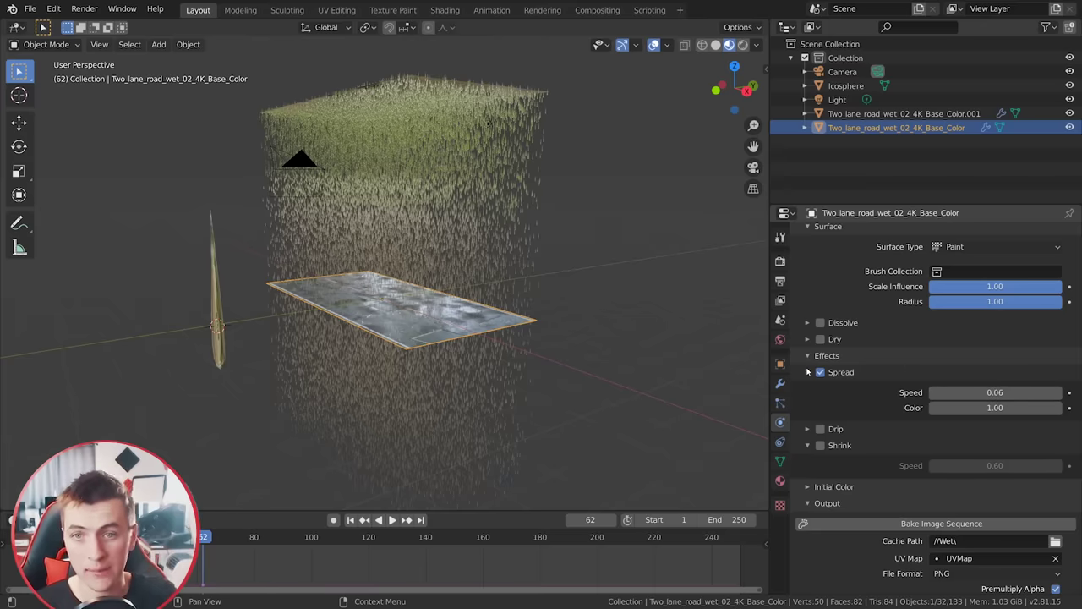
Step: Enable Dry on the canvas surface with a Time of 150 and bake the wetmap image sequence
click(808, 340)
click(1001, 359)
key(BackSpace)
key(BackSpace)
key(BackSpace)
text(140)
key(Return)
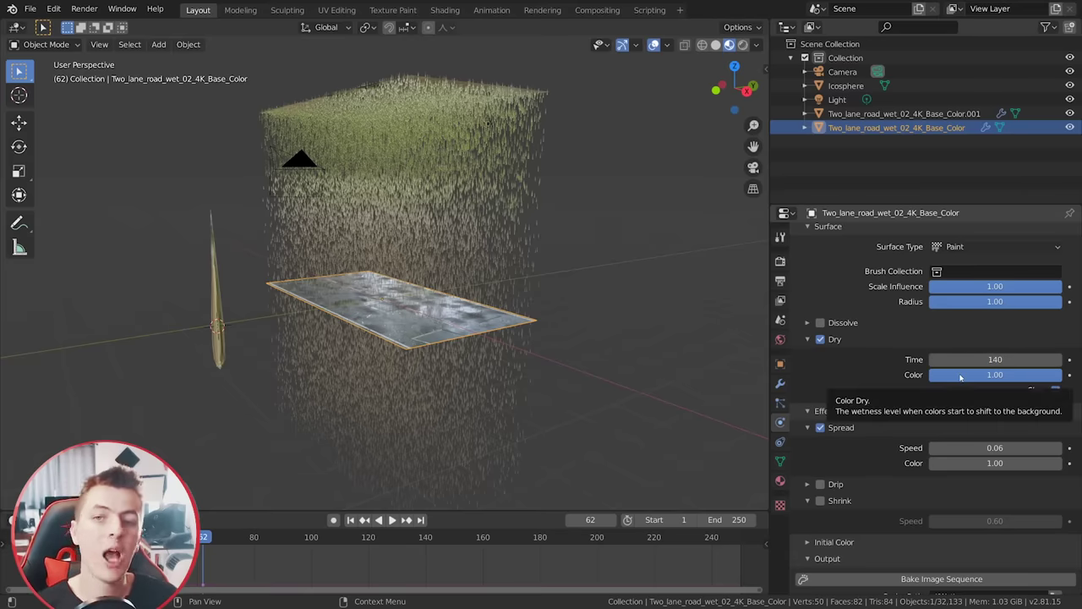
double_click(980, 360)
text(150)
key(Return)
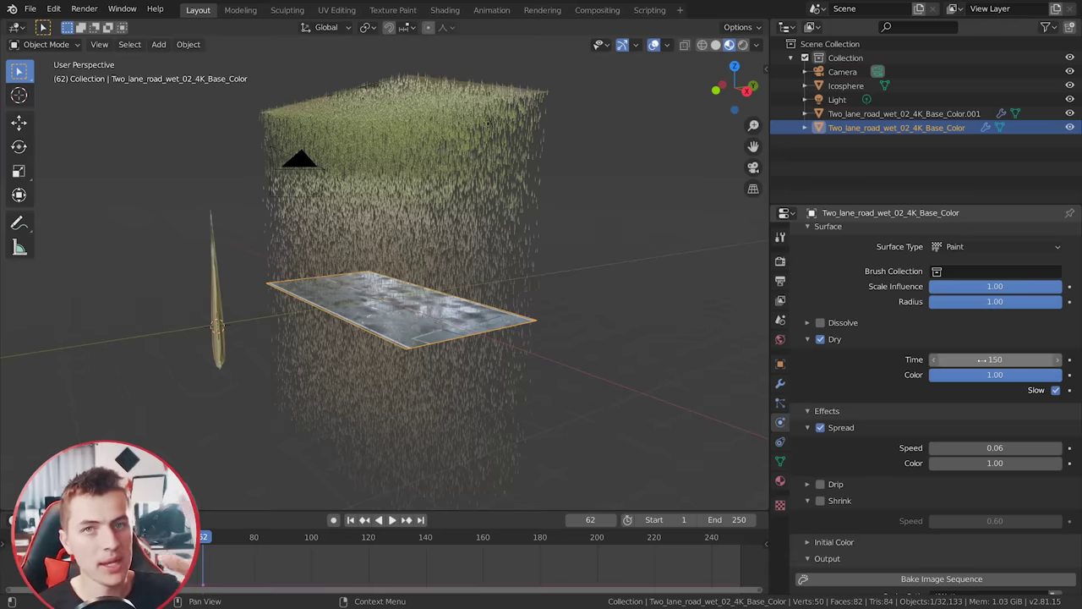
scroll(957, 489, down, 3)
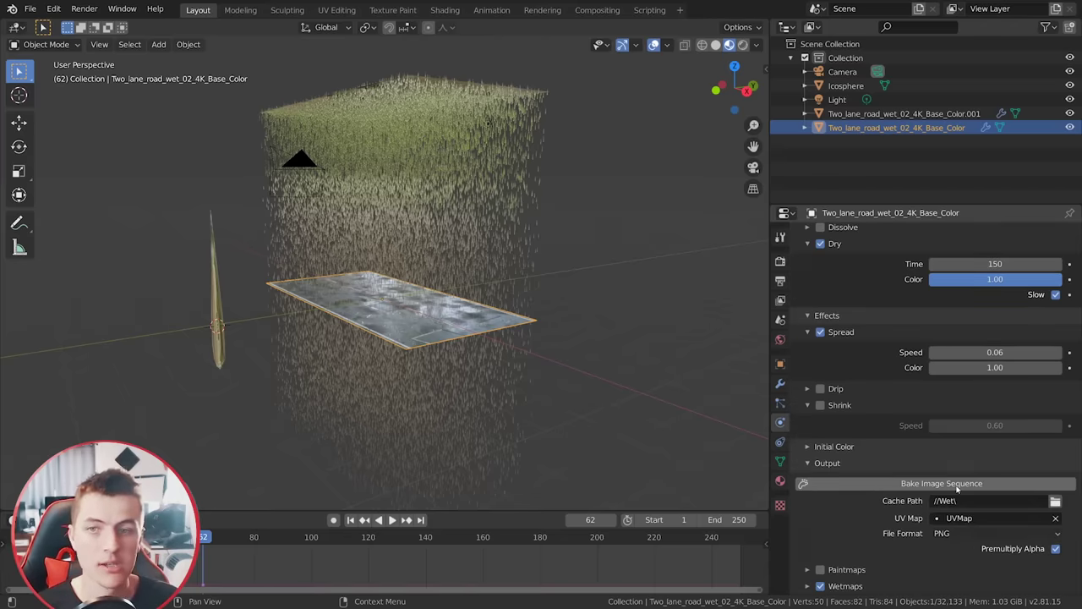
click(957, 485)
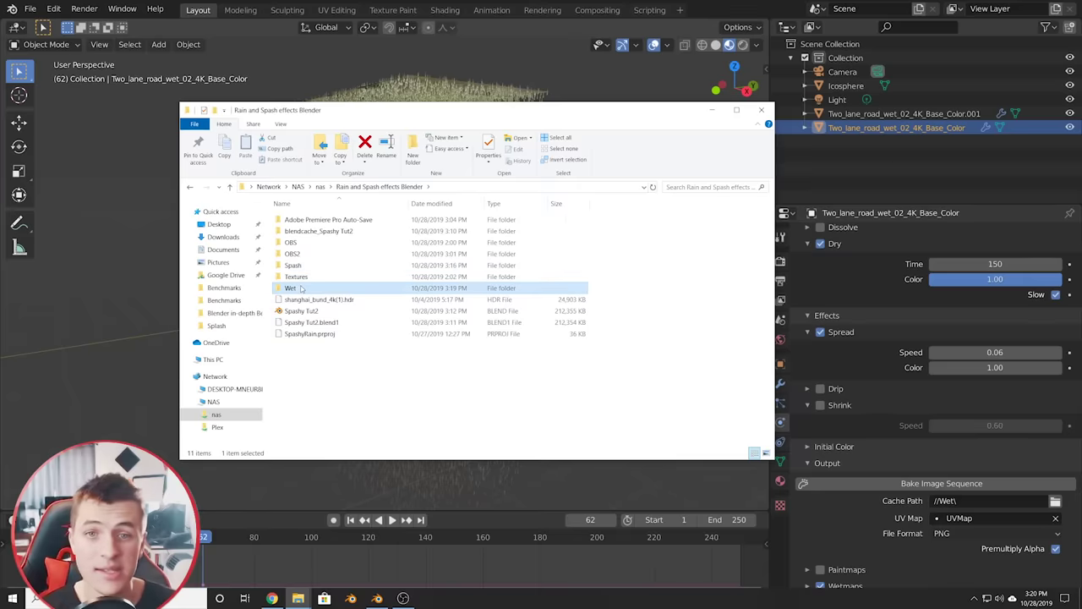
Step: Open the Wet folder and step through the baked wetmap images to examine how the wet spots develop
double_click(296, 285)
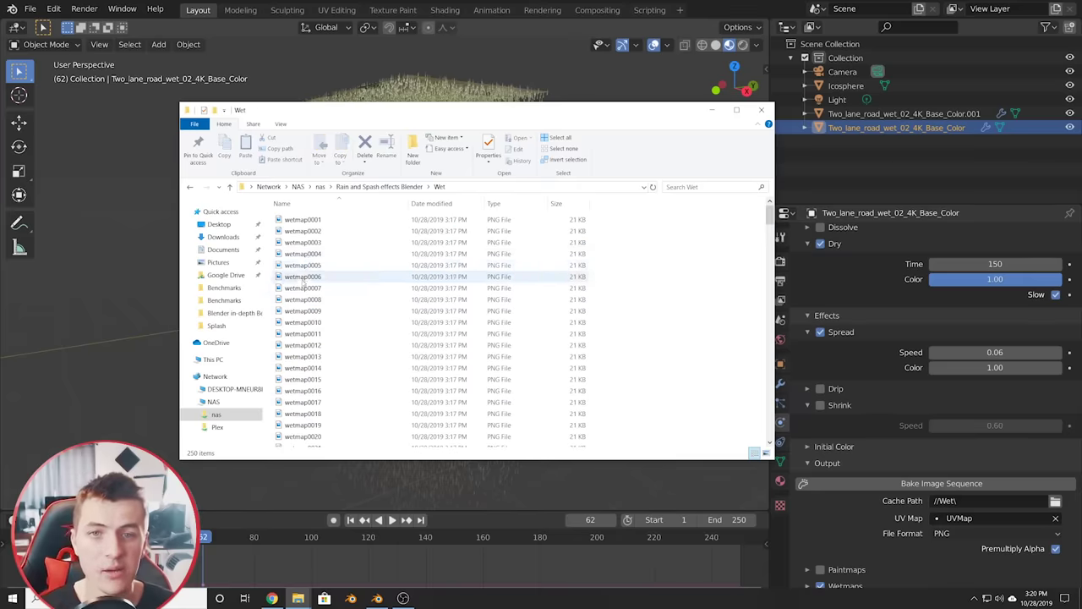
scroll(346, 338, down, 4)
double_click(330, 407)
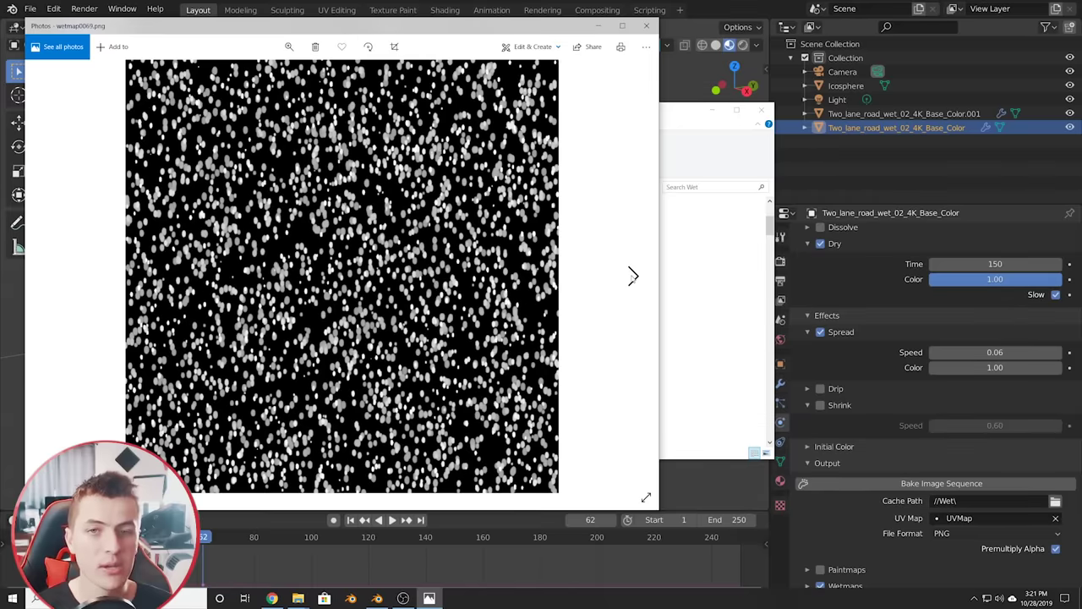
click(632, 276)
click(632, 275)
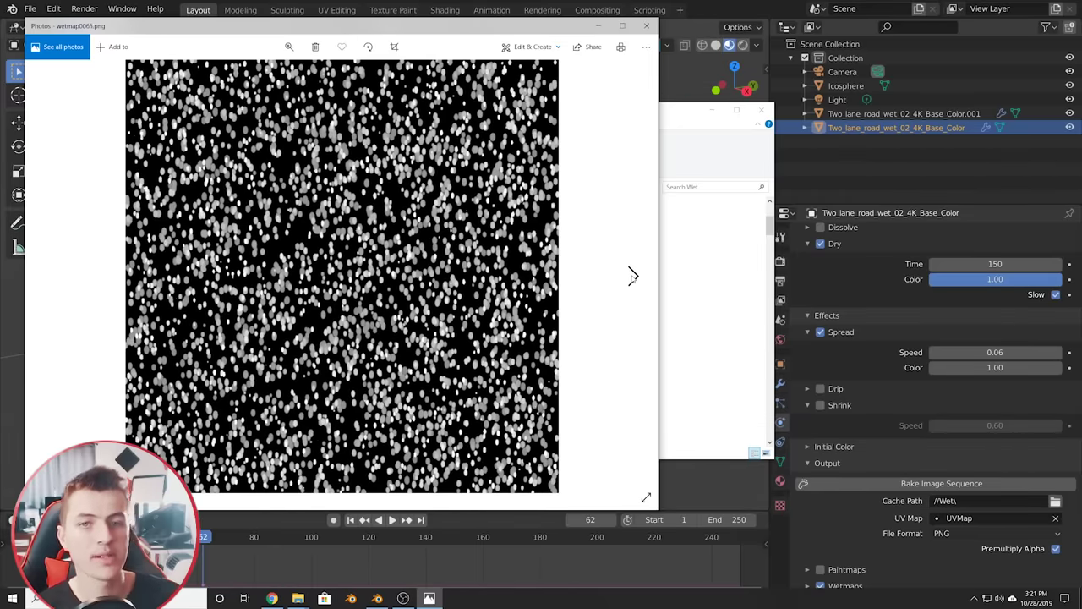
click(632, 276)
click(632, 275)
click(633, 278)
click(632, 277)
click(633, 277)
click(633, 277)
click(632, 277)
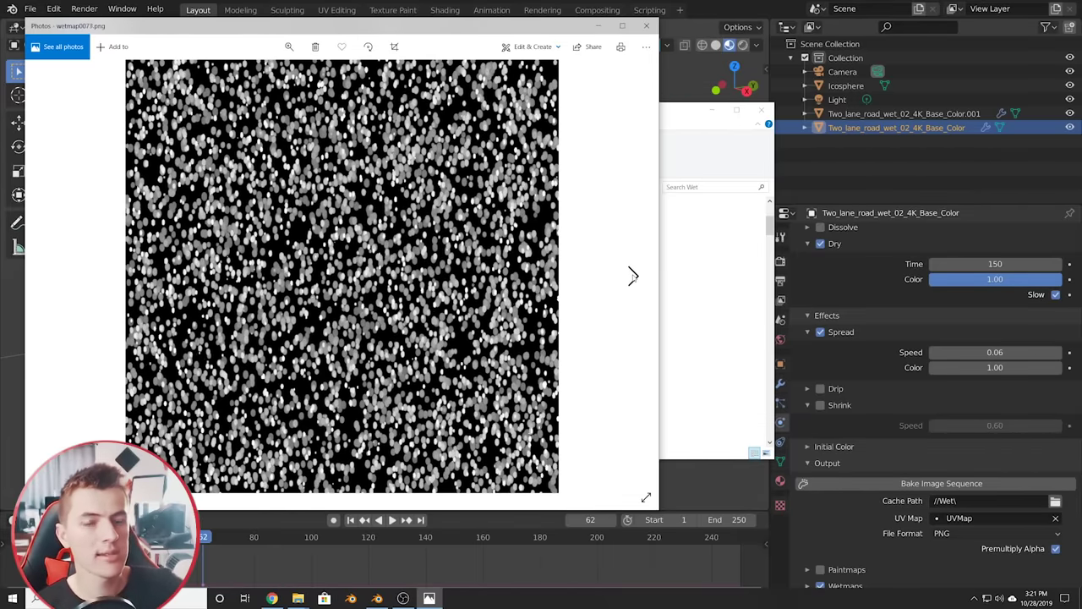
click(633, 277)
click(633, 278)
click(633, 277)
click(632, 275)
click(632, 275)
click(632, 276)
click(633, 276)
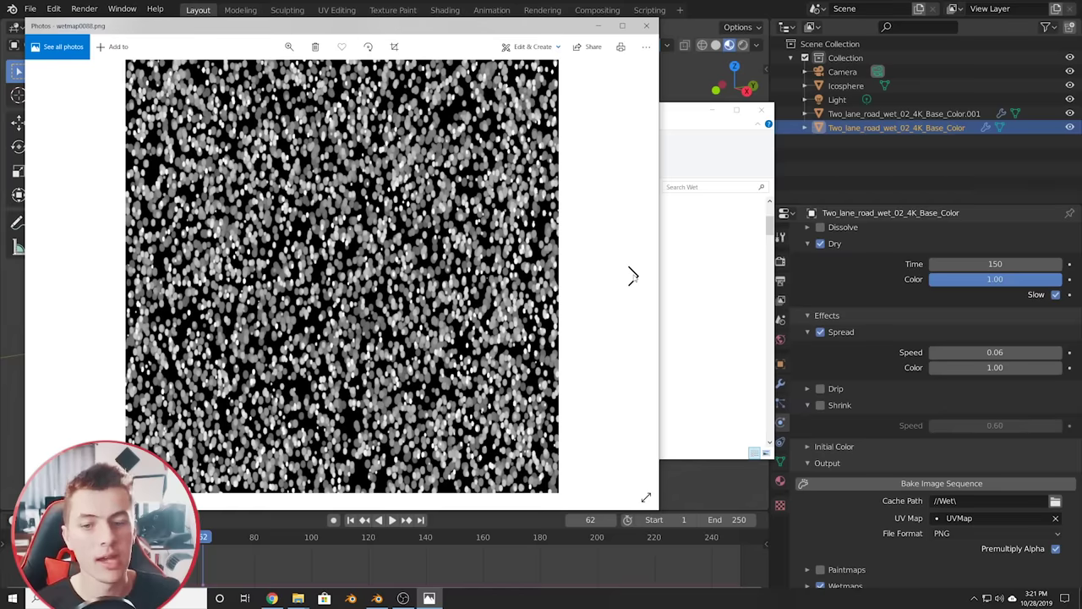
click(632, 276)
click(632, 275)
click(633, 275)
click(633, 276)
click(633, 275)
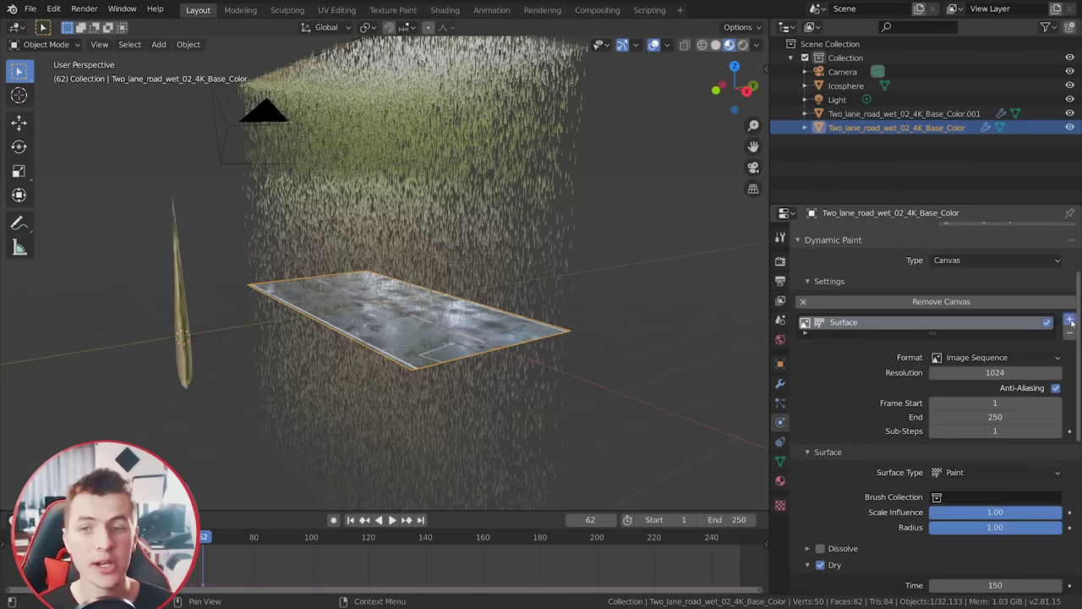
Step: Add a second canvas surface named displace and disable the first surface
click(1070, 321)
click(1047, 322)
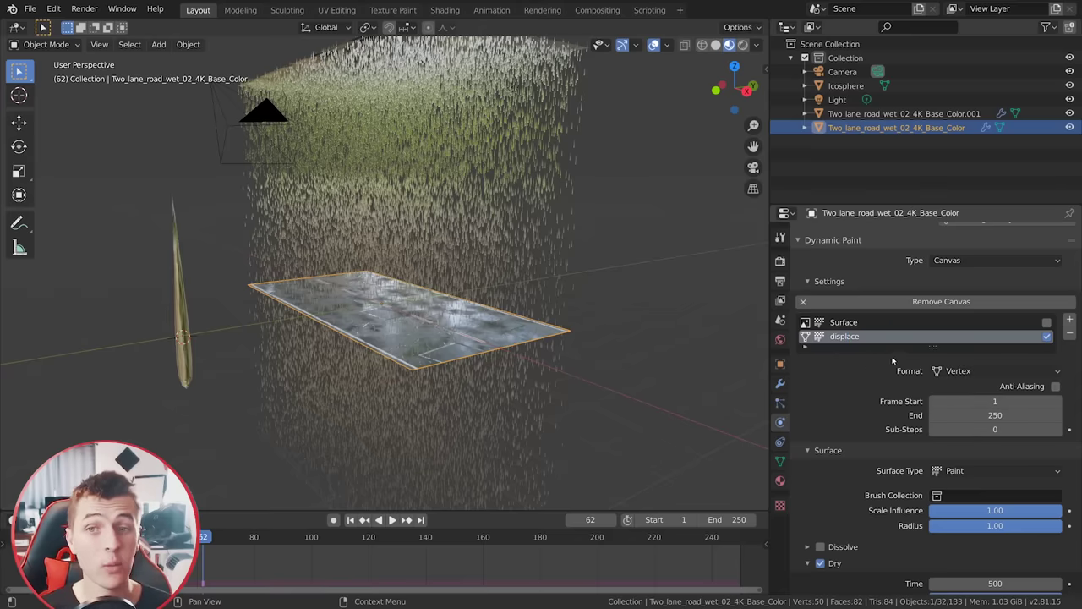
Step: Set the displace surface's format to Image Sequence with a Resolution of 1024, Anti-Aliasing enabled and 2 Sub-Steps
click(972, 372)
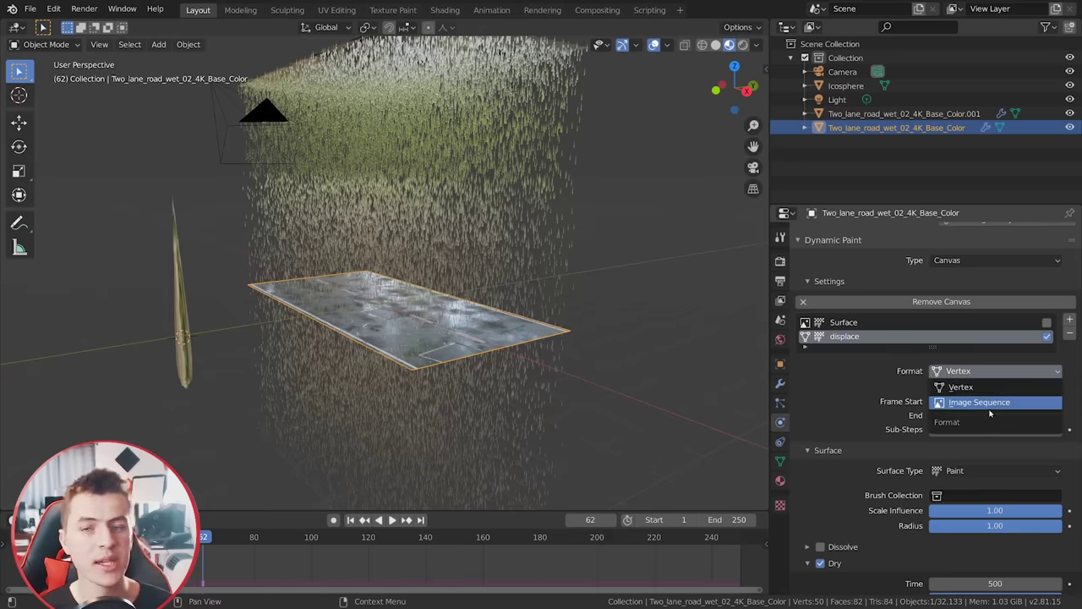
click(991, 401)
click(995, 386)
text(1024)
key(Return)
click(1051, 444)
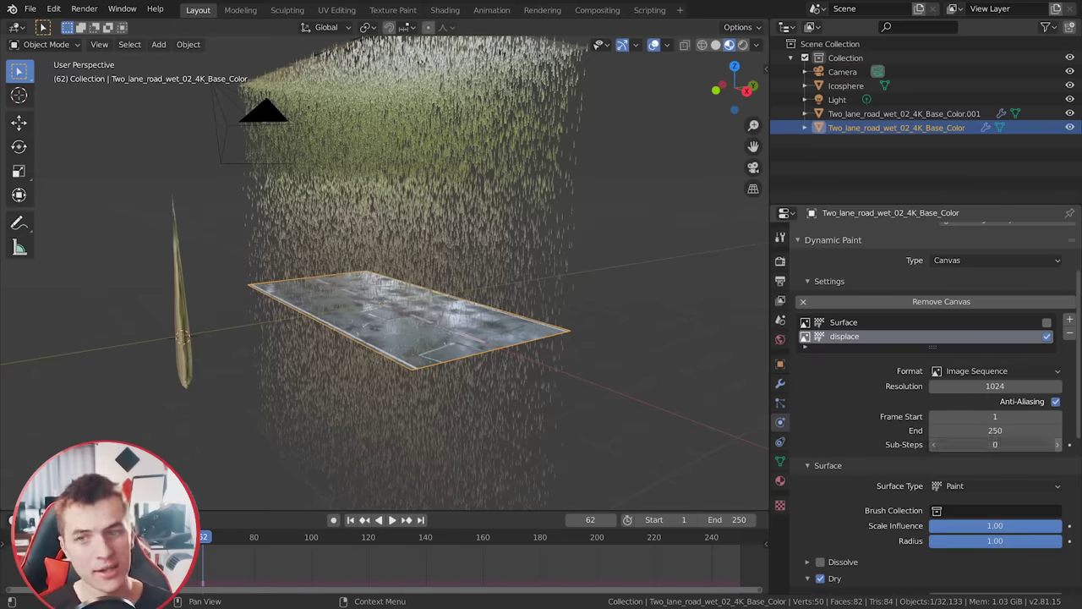
click(1050, 444)
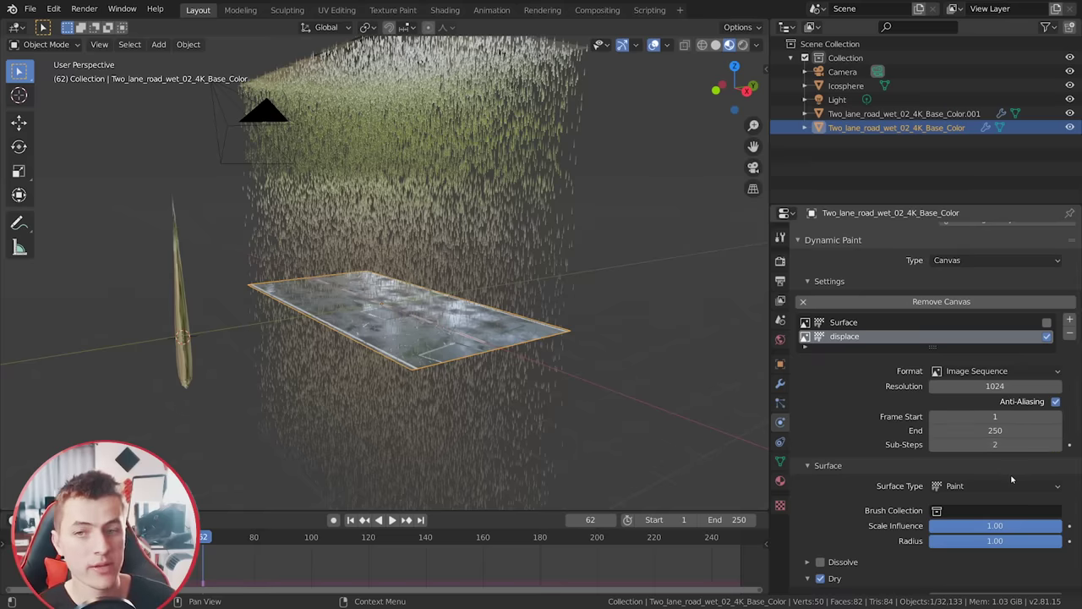
Step: Change the displace surface's type to Waves and enable Open Borders
scroll(1012, 480, down, 1)
click(985, 470)
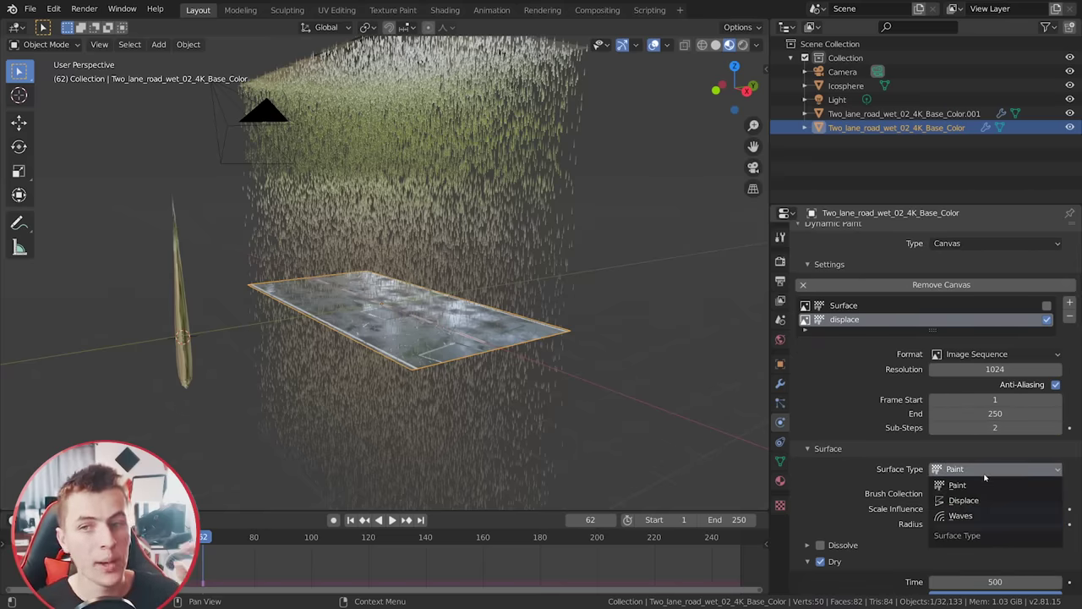
click(972, 515)
scroll(1052, 456, down, 3)
click(1055, 442)
Step: Set the wave surface's Timescale to 0.8, Speed to 0.3 and Smoothness to 0.3
click(994, 457)
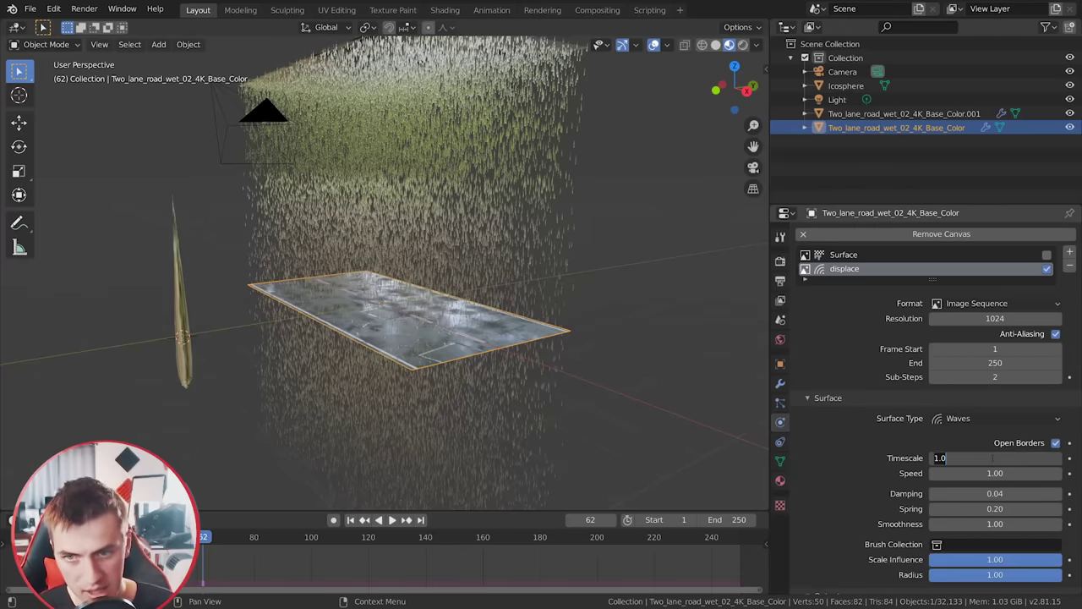
text(0.8)
key(Return)
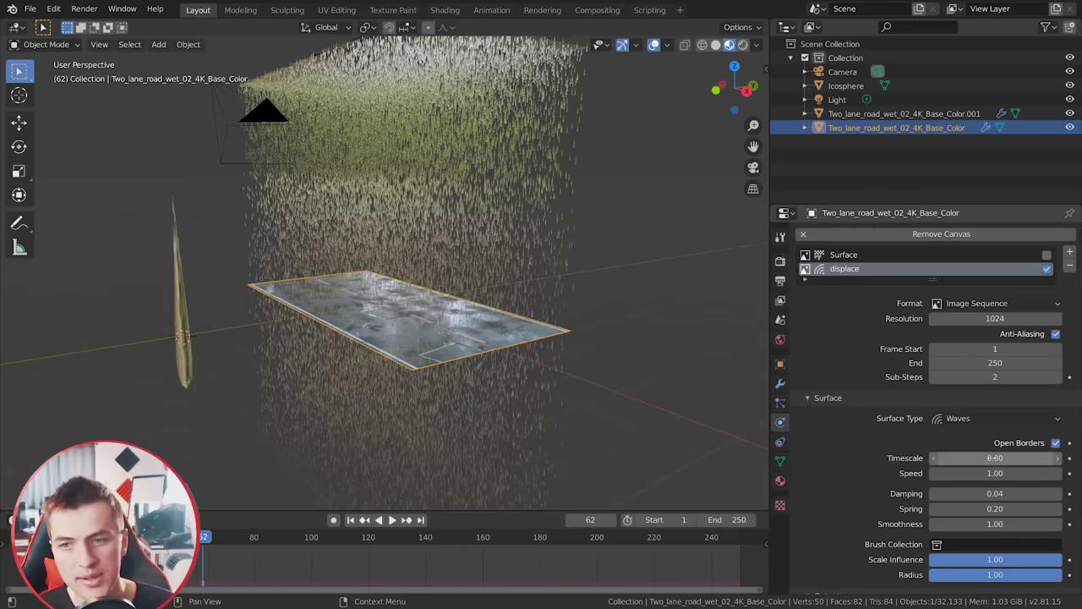
click(935, 474)
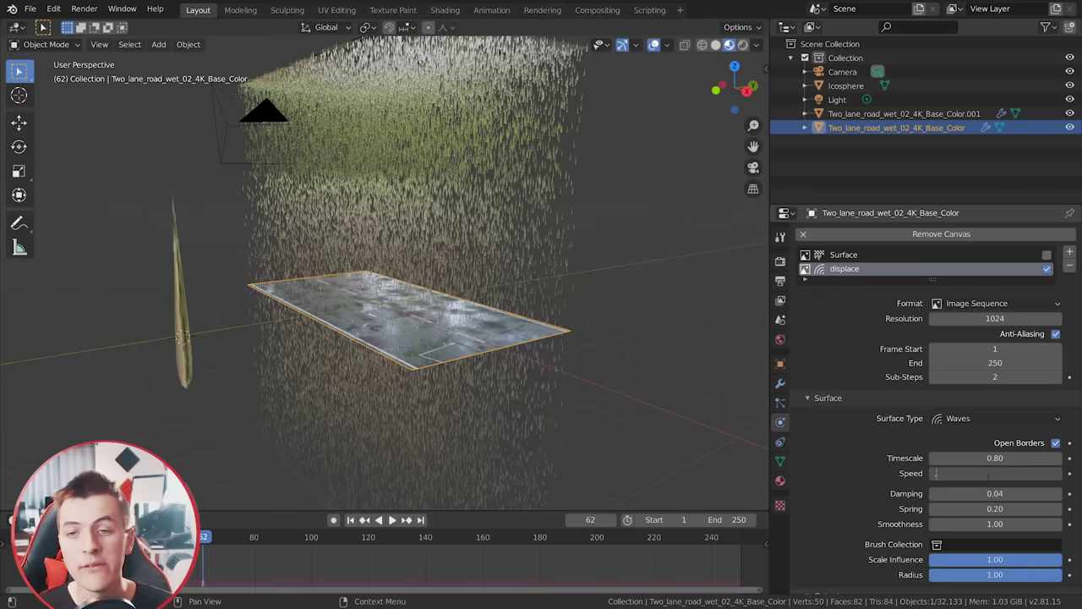
key(Return)
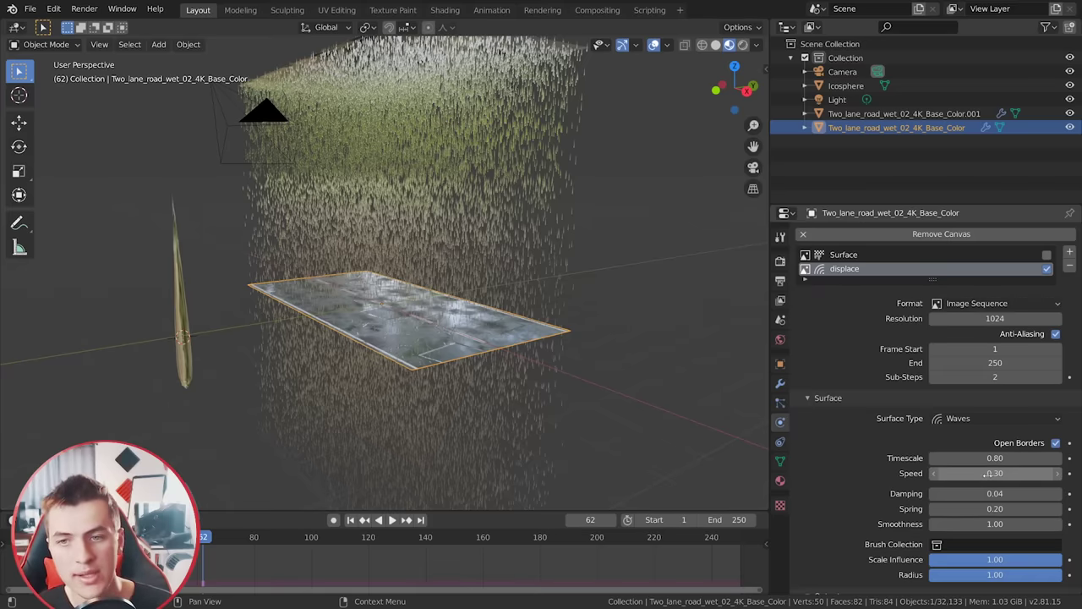
click(998, 523)
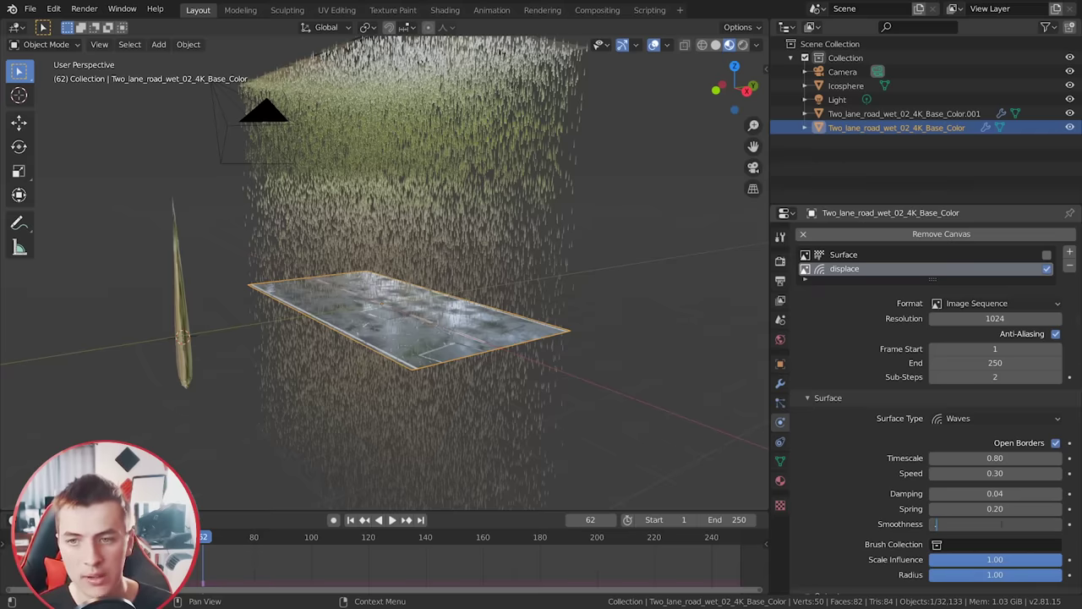
text(0.3)
key(Return)
scroll(870, 450, down, 4)
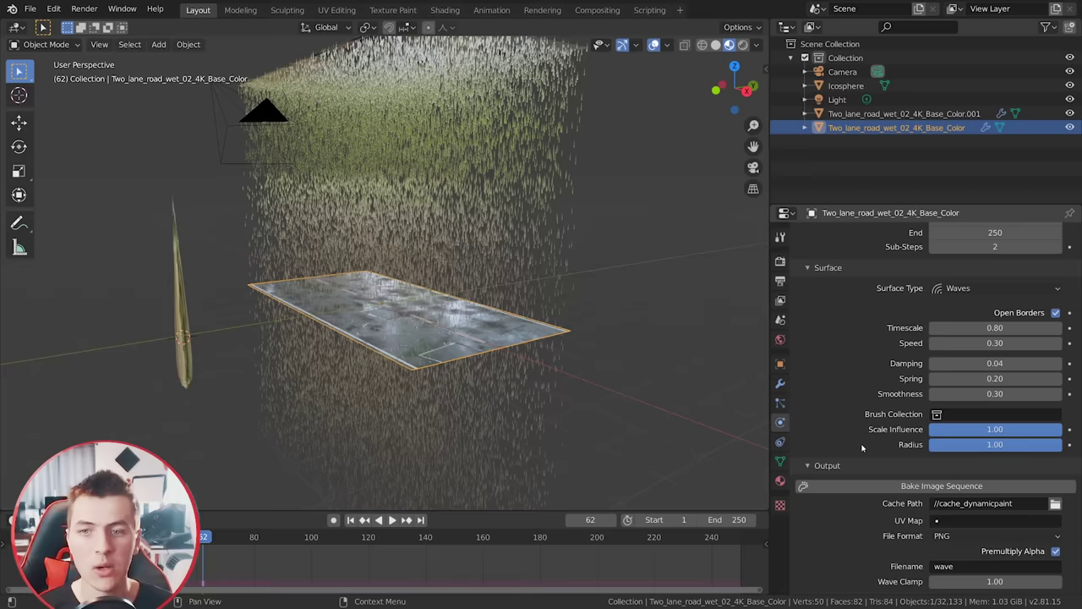
Step: Configure the wave output with the OpenEXR file format, UVMap as its UV map and the waves folder as its cache path
click(957, 536)
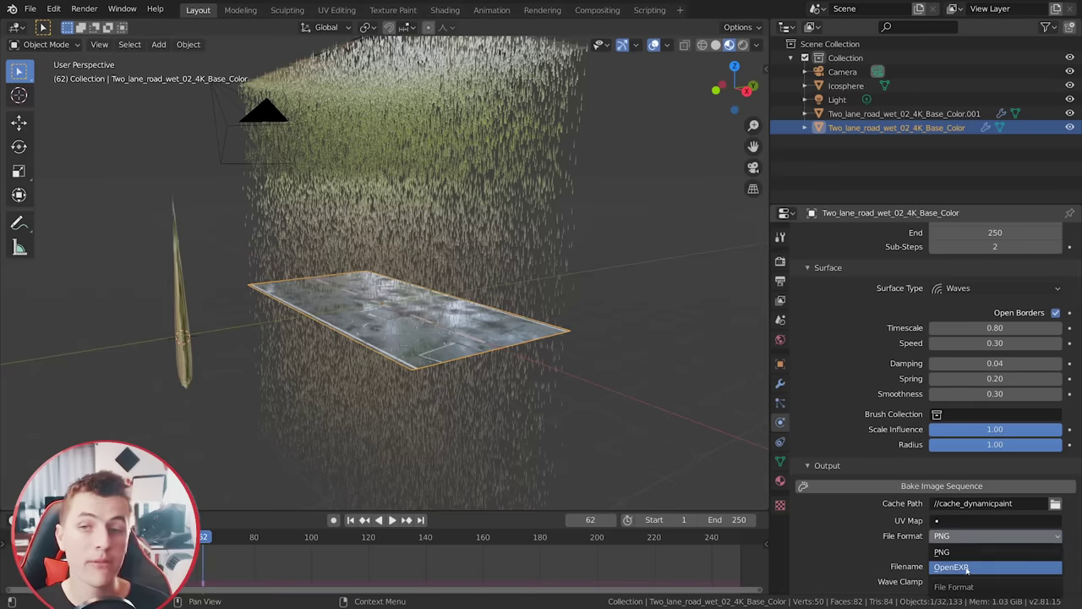
click(966, 568)
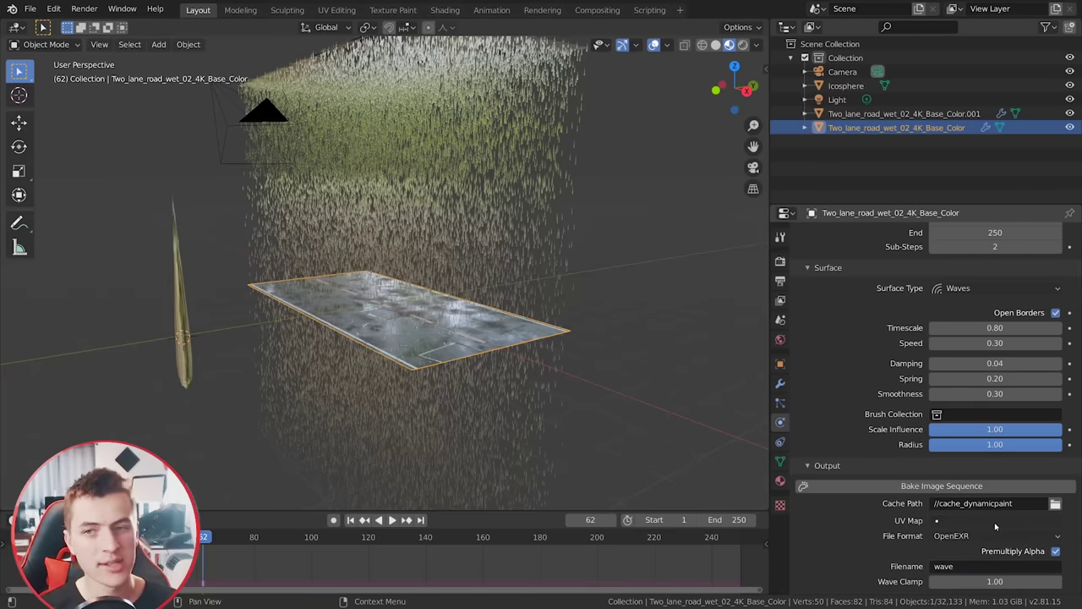
click(996, 522)
click(932, 377)
click(1055, 503)
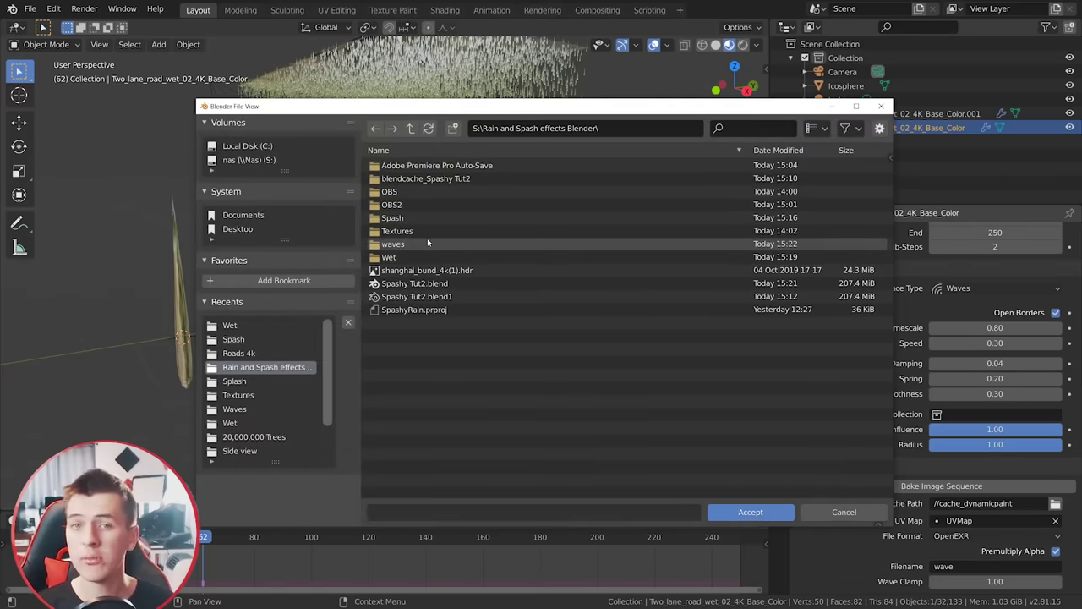
double_click(429, 244)
click(747, 511)
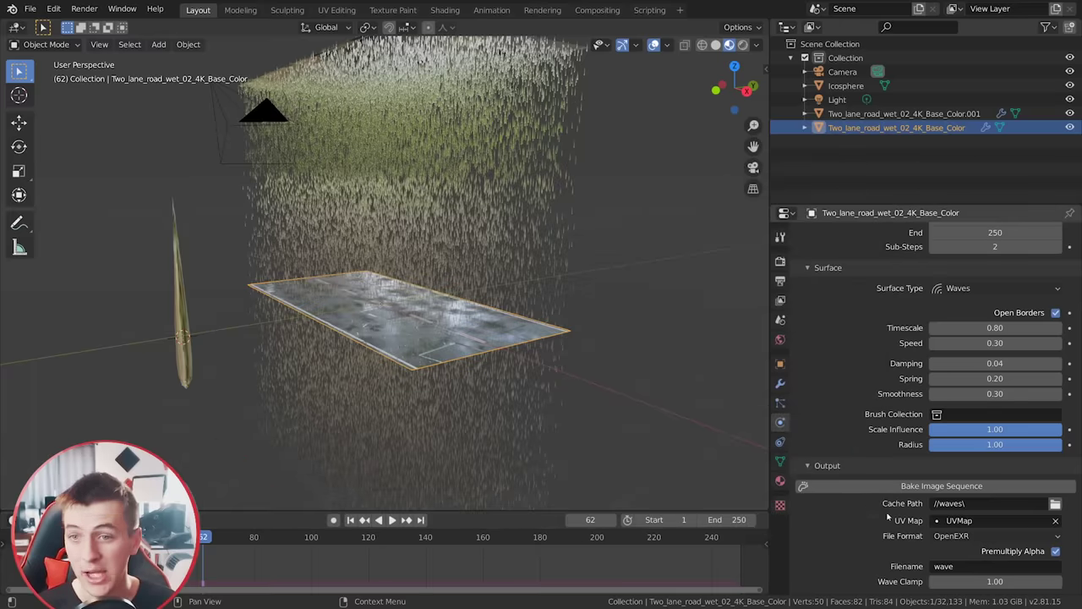
Step: Save the Blender file and bake the wave surface's image sequence
key(ctrl+s)
click(941, 485)
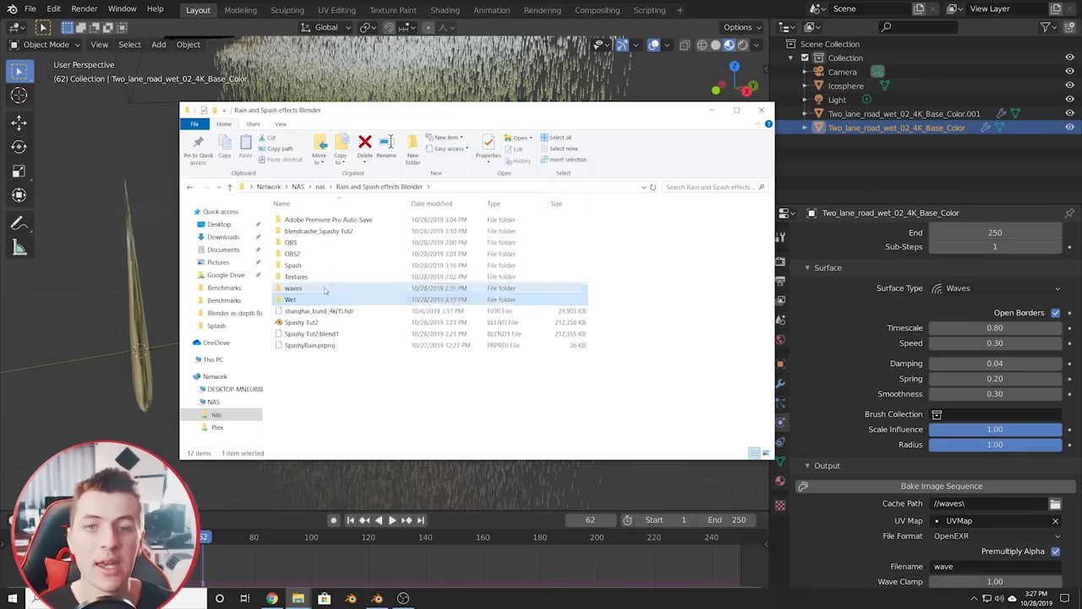
Step: Switch to File Explorer, open the waves folder and examine the file sizes of the baked EXR frames
double_click(338, 292)
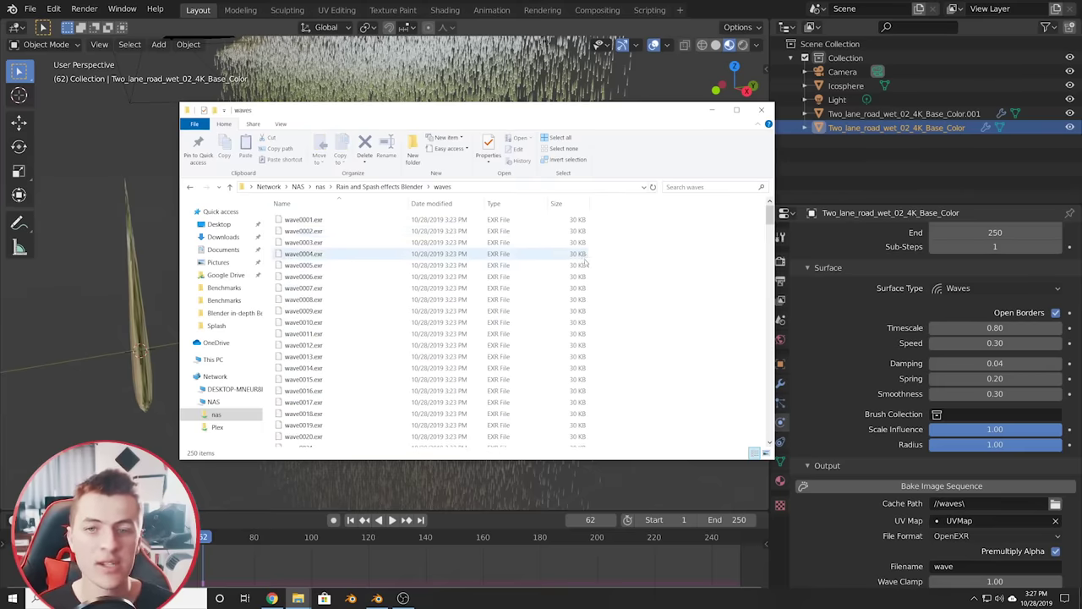
scroll(585, 262, down, 5)
scroll(467, 402, down, 7)
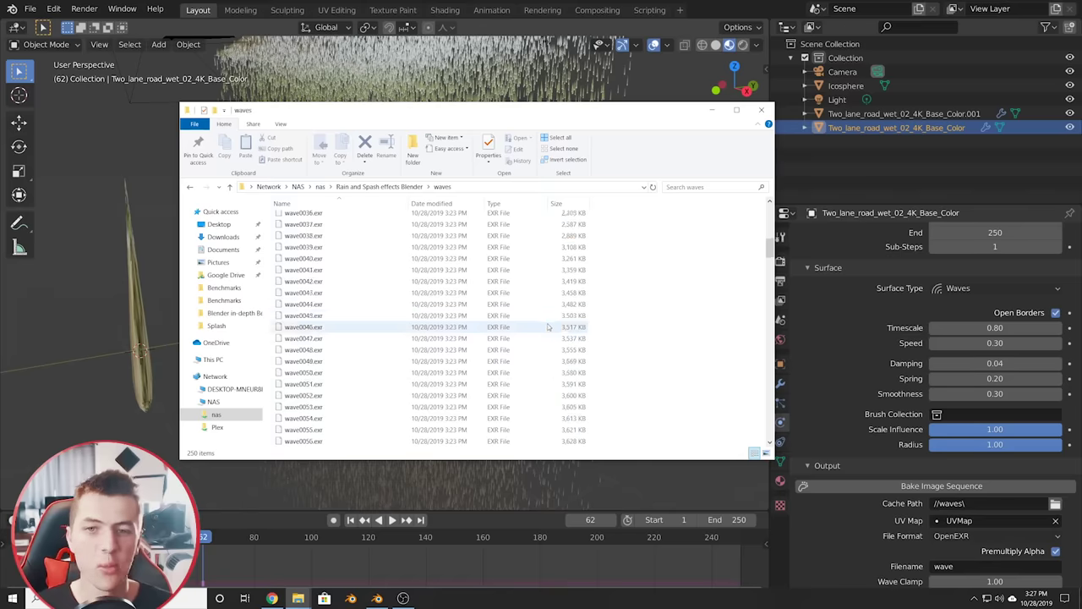
scroll(461, 282, up, 3)
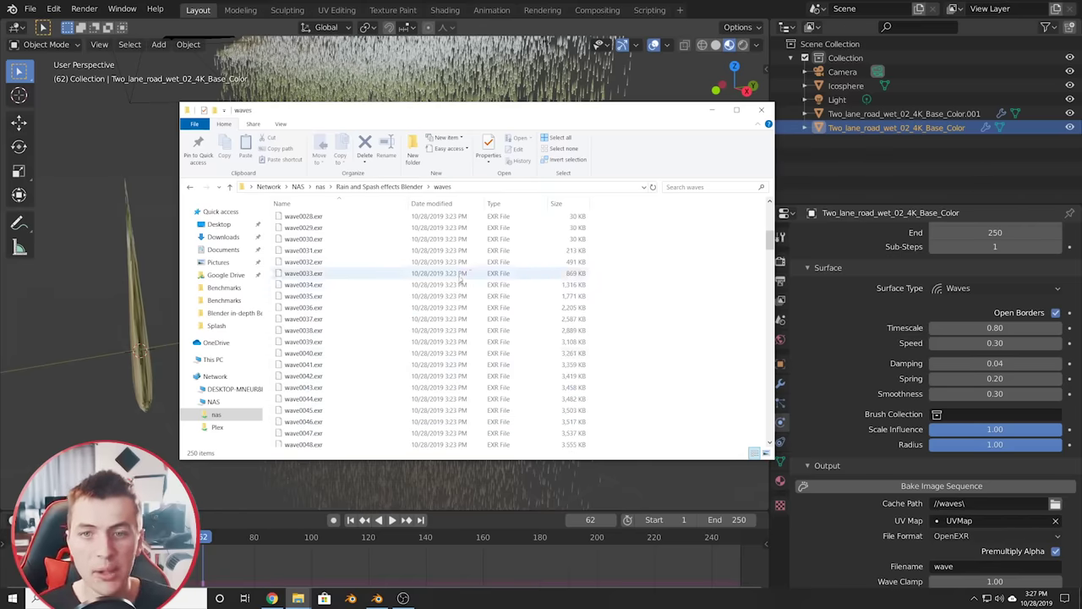
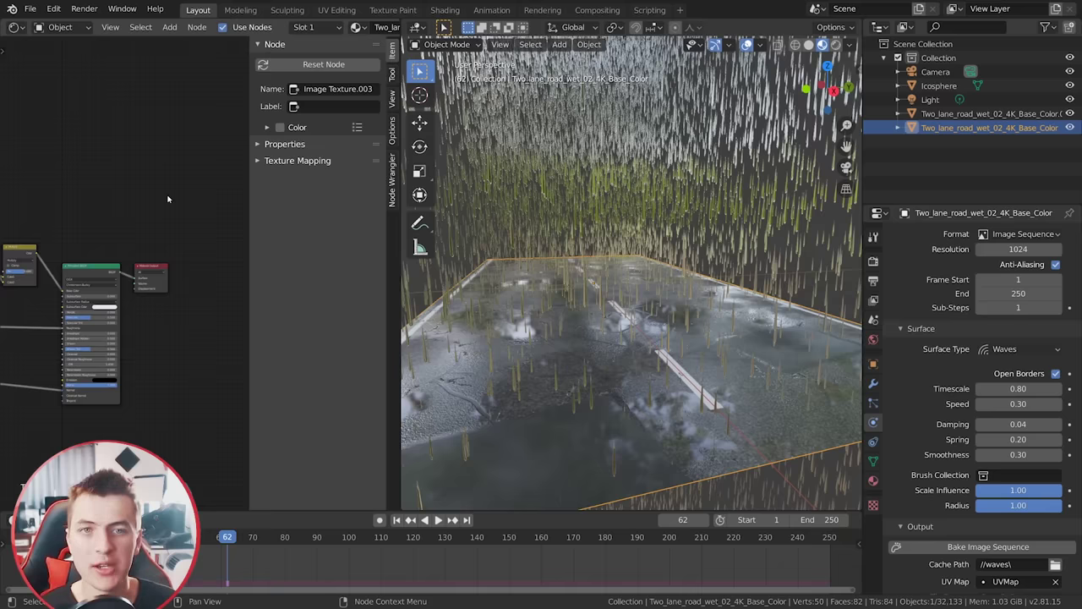
Step: Add an image sequence texture node from all paintmap frames in the Spash folder, with Cyclic and Auto Refresh enabled
drag(401, 250, 451, 250)
middle_drag(293, 312, 385, 291)
key(shift+a)
mouse_move(126, 151)
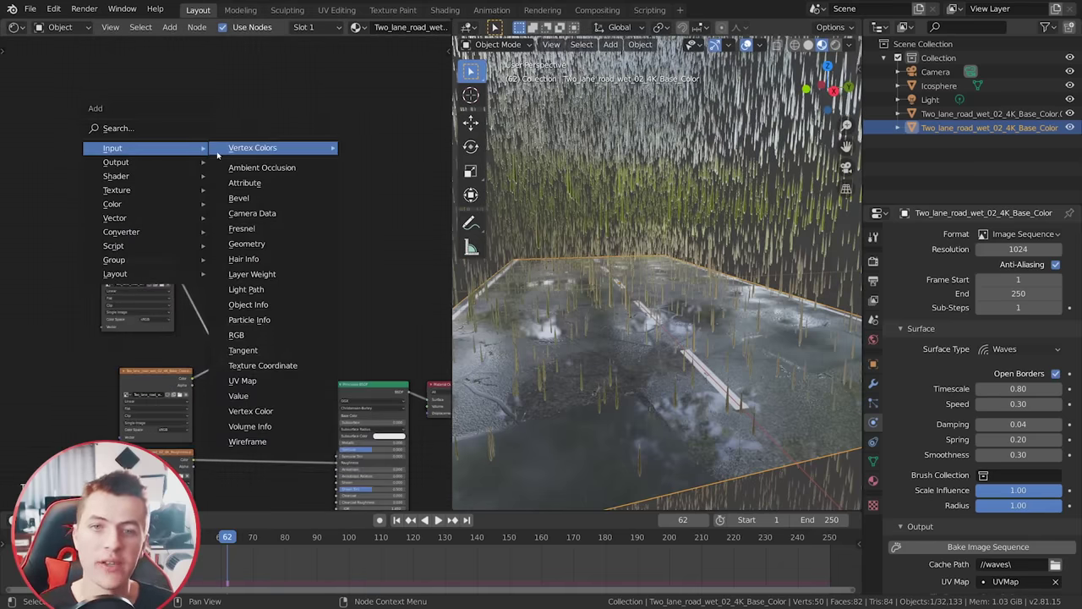
mouse_move(117, 189)
click(254, 203)
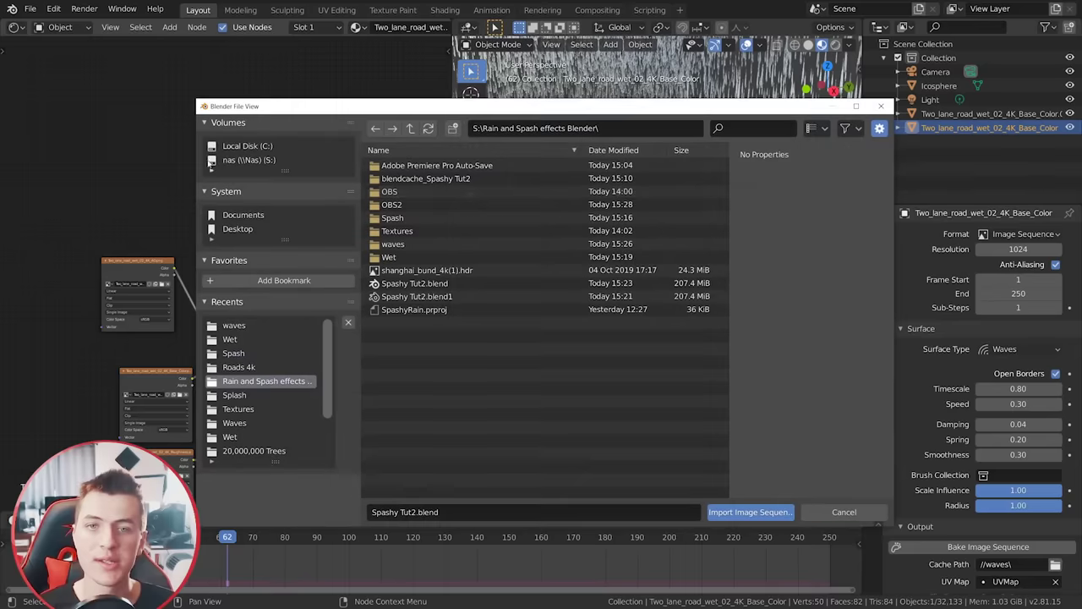
double_click(393, 217)
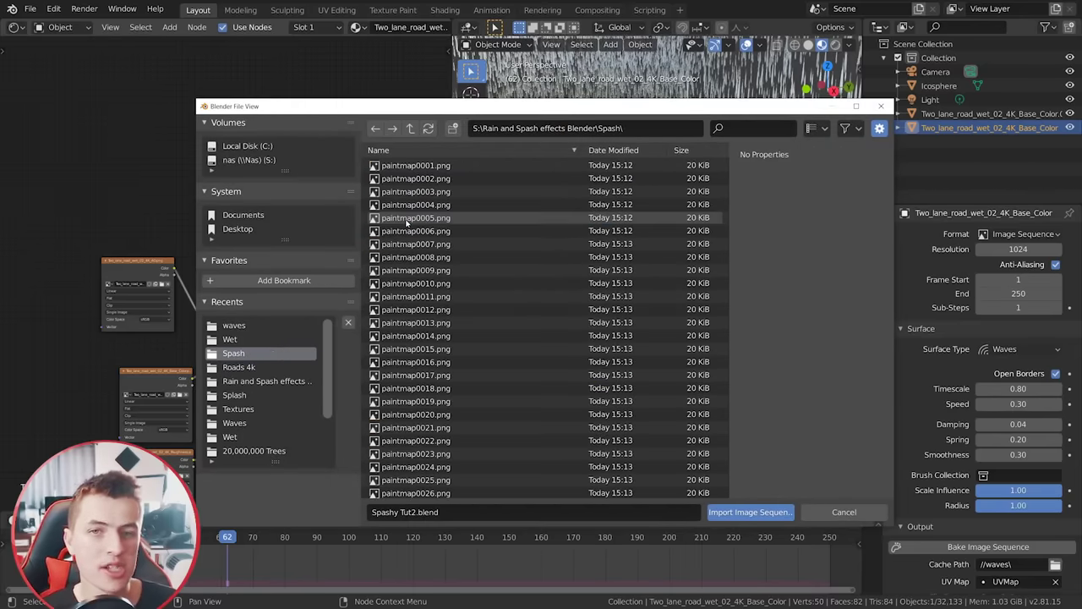
key(a)
click(796, 514)
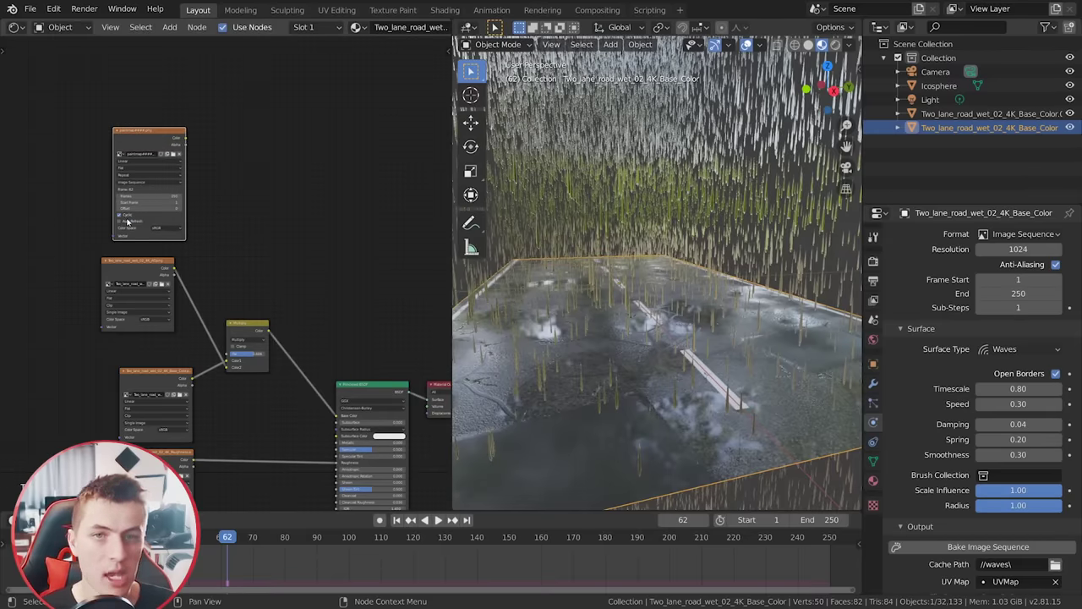
drag(159, 140, 132, 137)
Step: Insert a MixRGB node set to Add before the Principled BSDF's base color and connect the paintmap color to its second input
key(shift+a)
mouse_move(272, 314)
click(420, 388)
click(314, 339)
click(318, 348)
click(321, 404)
drag(158, 136, 303, 371)
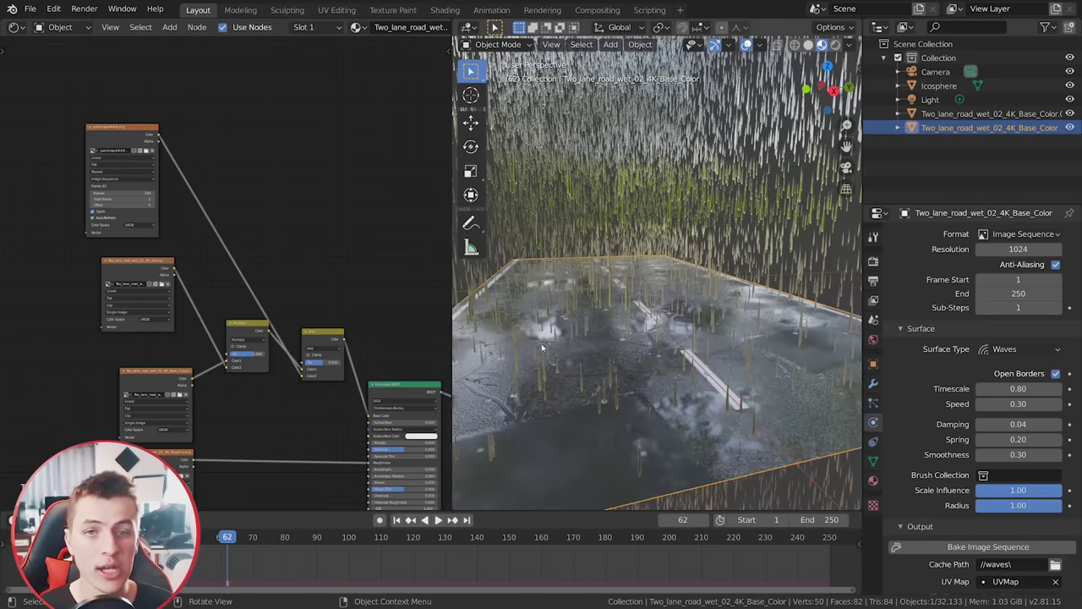
Step: Examine the raindrop splashes on the road close up across neighbouring frames
middle_drag(568, 366, 653, 440)
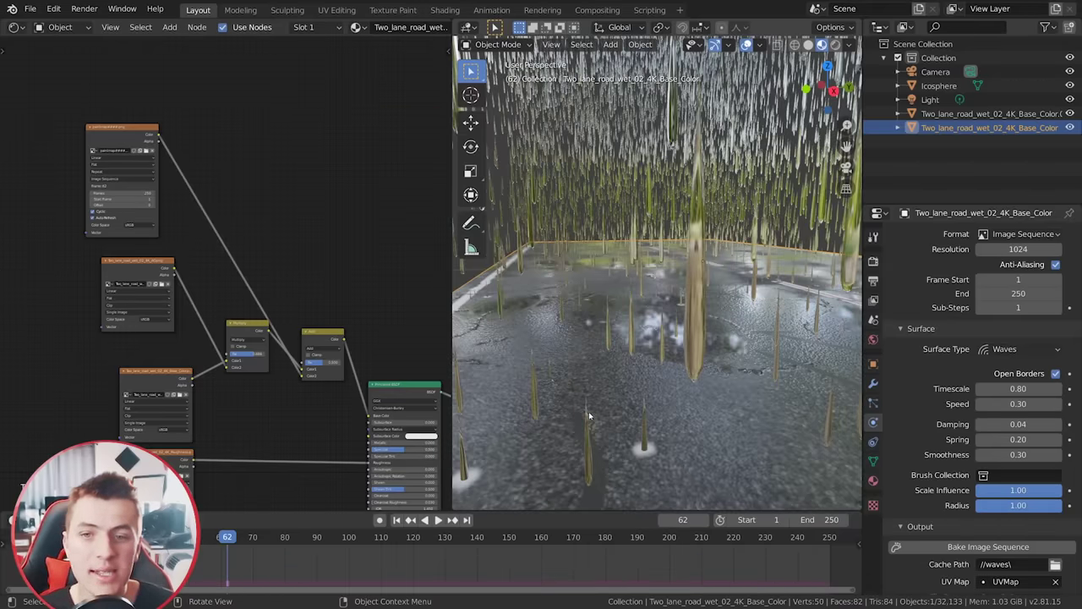
key(Left)
key(Left)
key(Right)
key(Right)
key(Right)
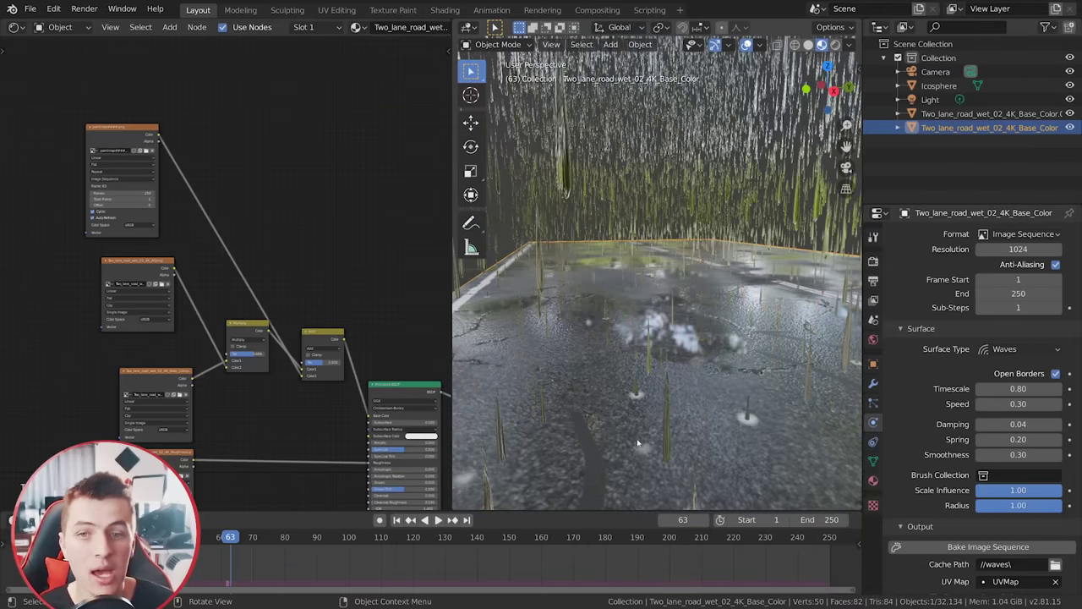
key(Escape)
Step: Insert a ColorRamp node between the paintmap sequence and the Add node
key(shift+a)
mouse_move(205, 257)
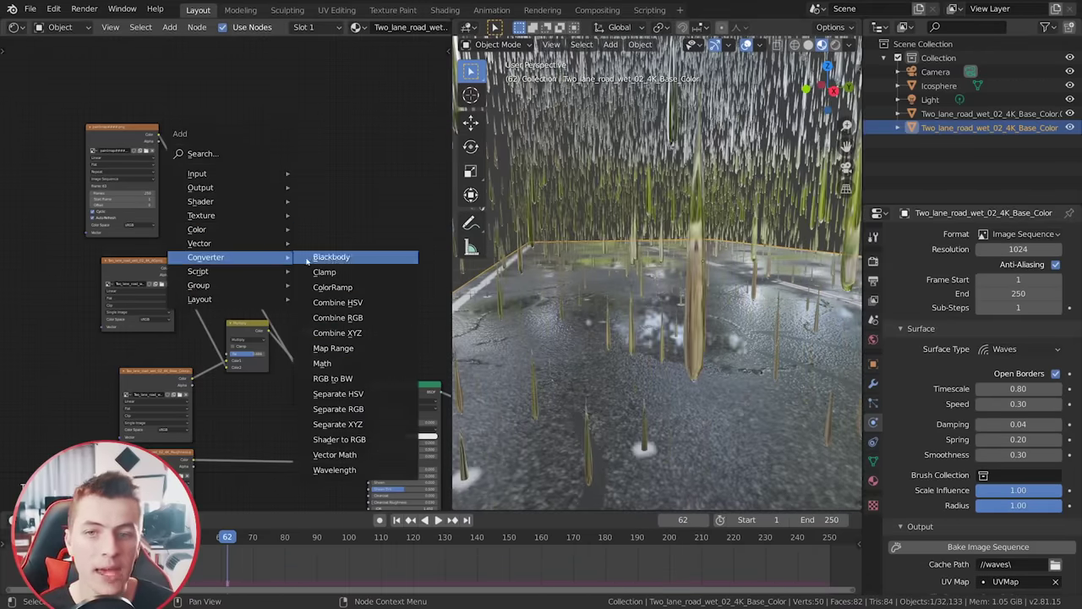
click(332, 287)
click(254, 264)
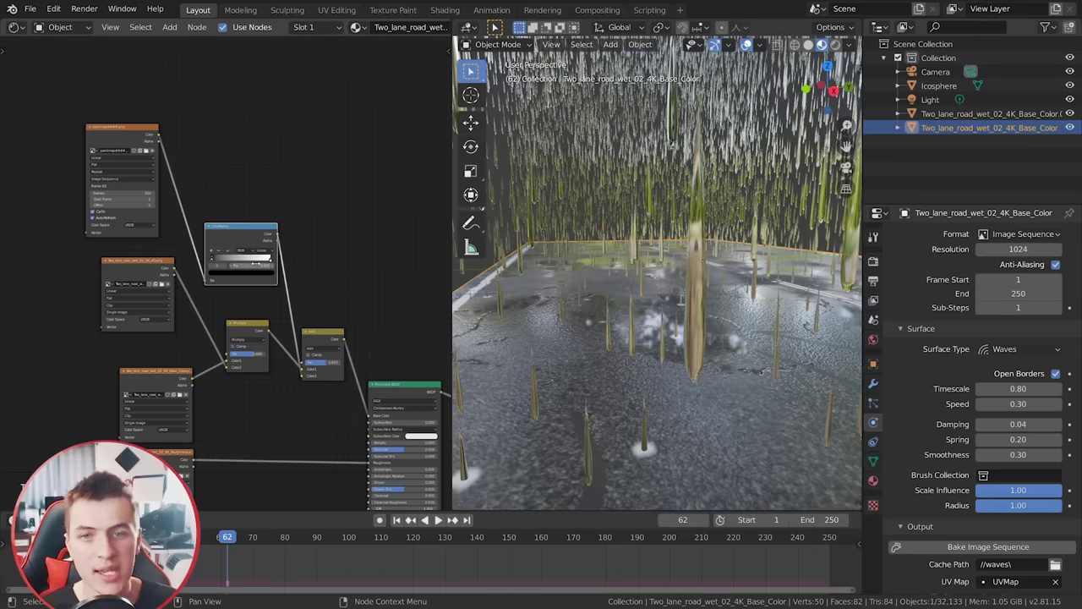
Step: Add a middle stop to the color ramp, darken its color to grey and shift it toward the white end
ctrl+click(241, 259)
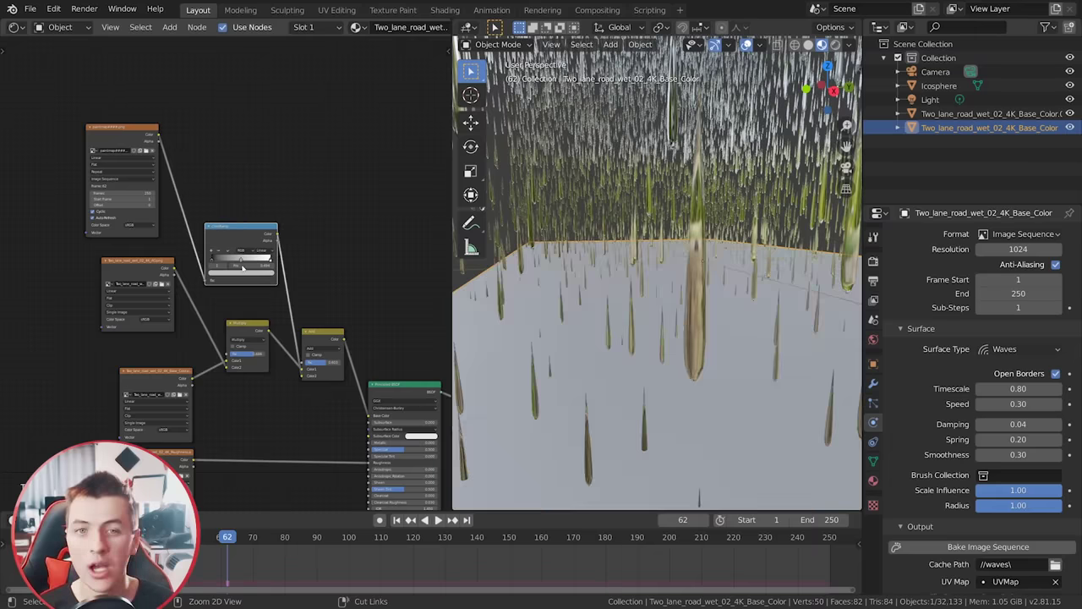
click(240, 272)
drag(260, 197, 261, 209)
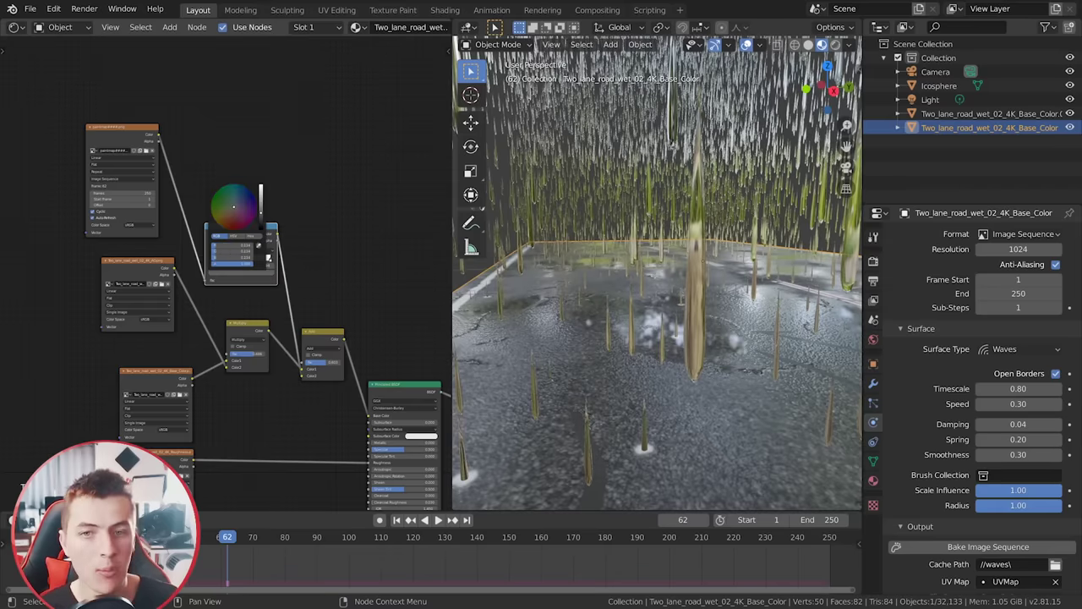
click(238, 272)
drag(242, 262, 256, 261)
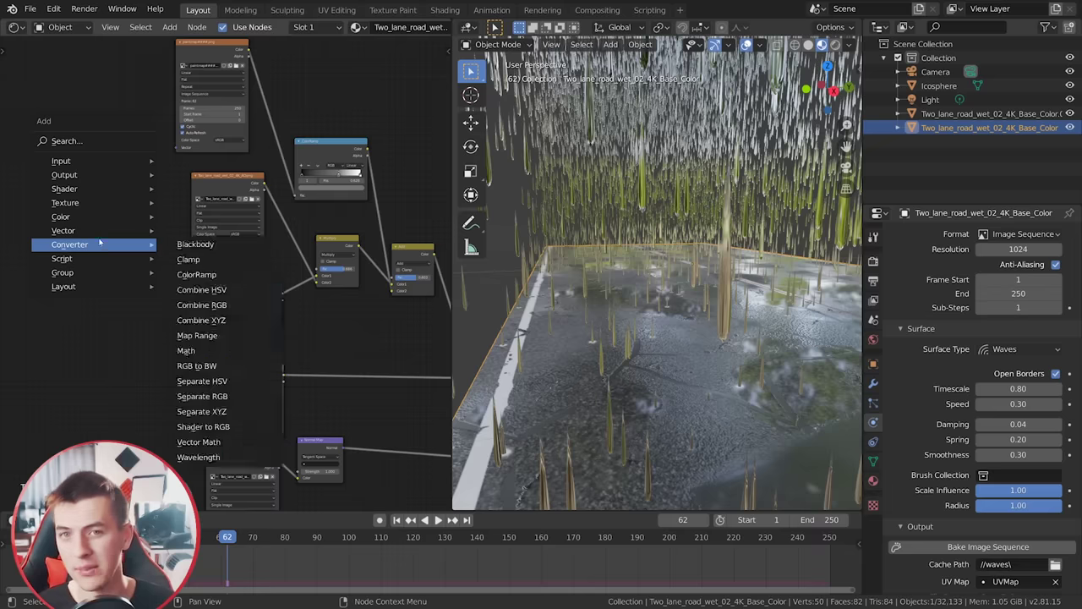
Step: Add an image sequence texture node from all wetmap frames in the Wet folder and place it beside the road textures
click(162, 216)
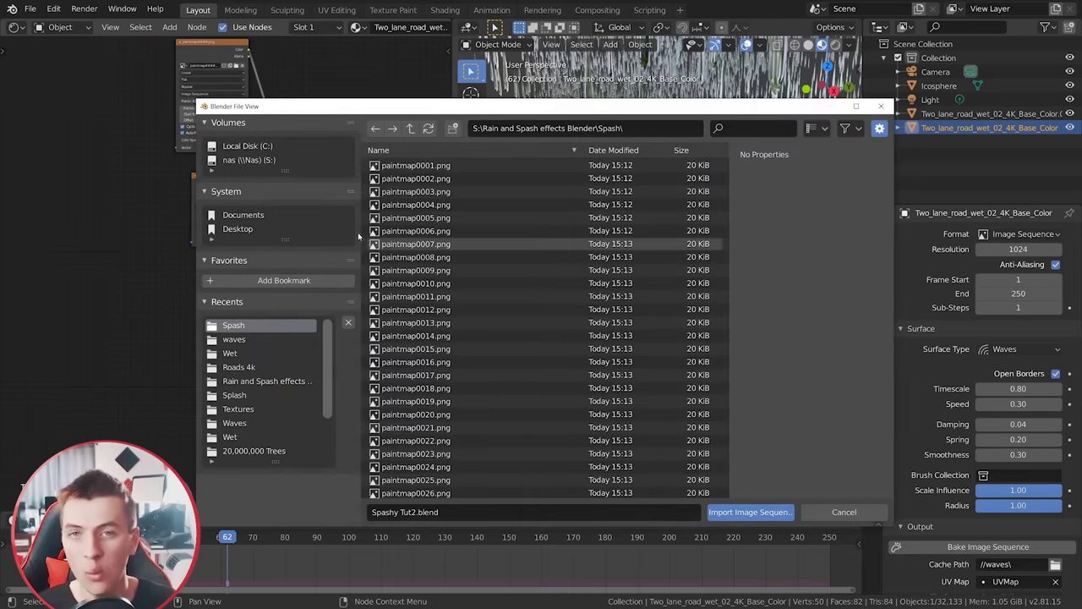
click(412, 129)
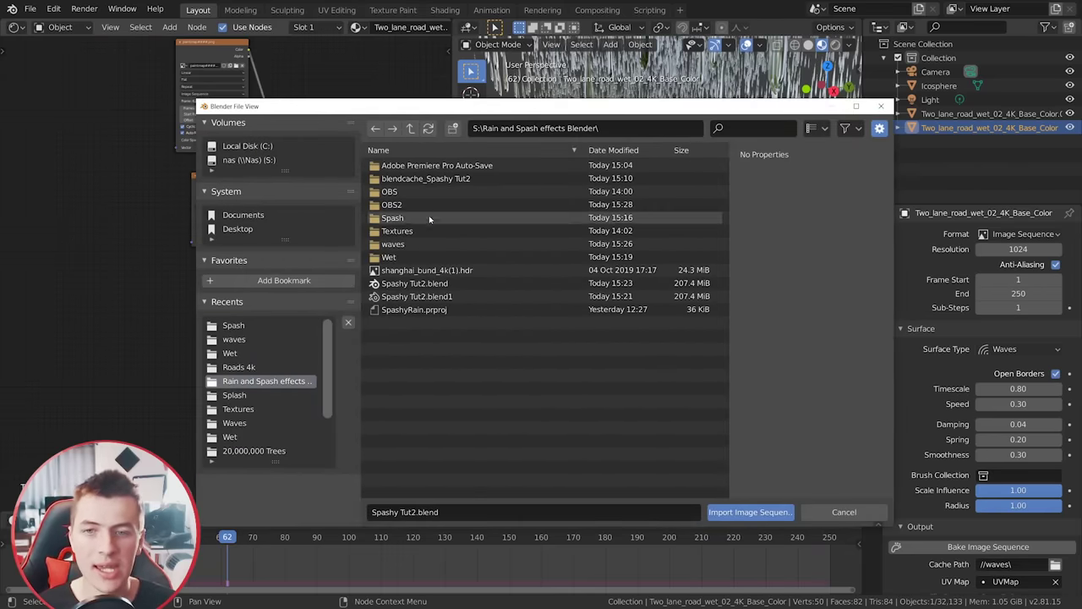
double_click(389, 256)
key(a)
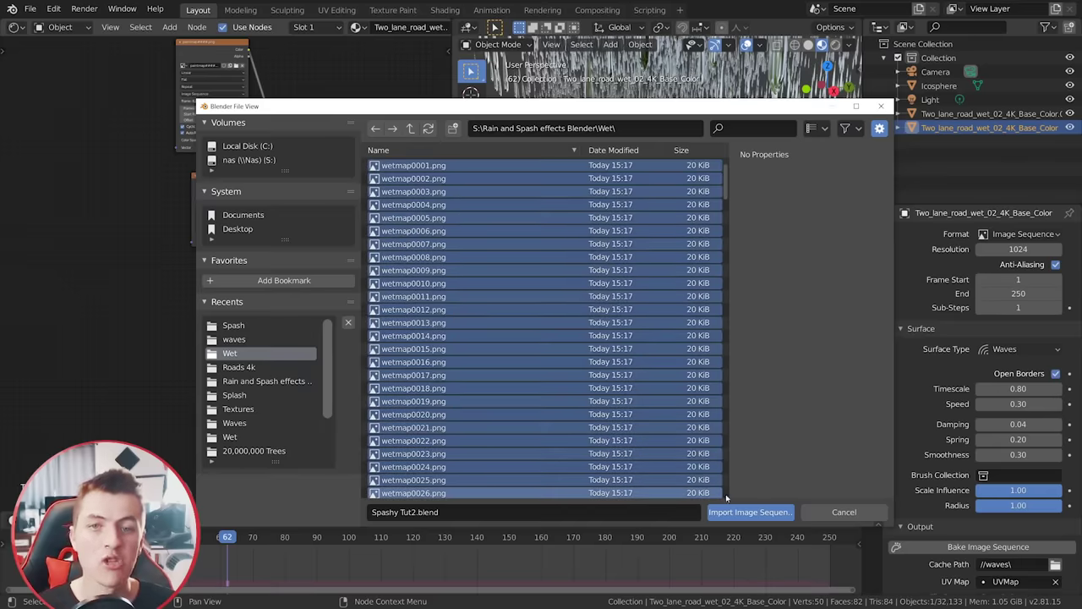
click(749, 511)
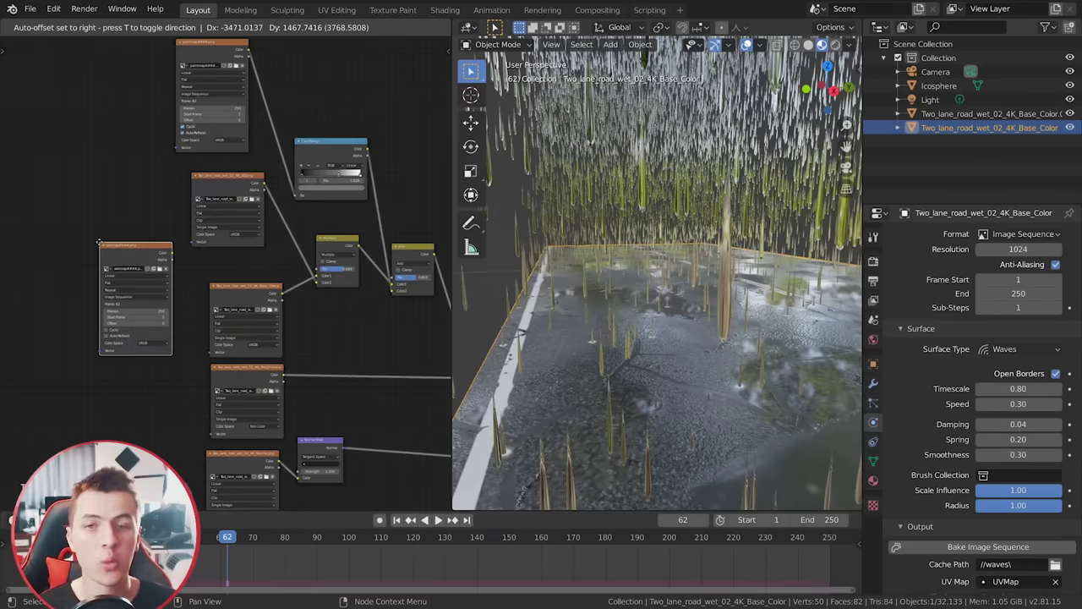
click(144, 262)
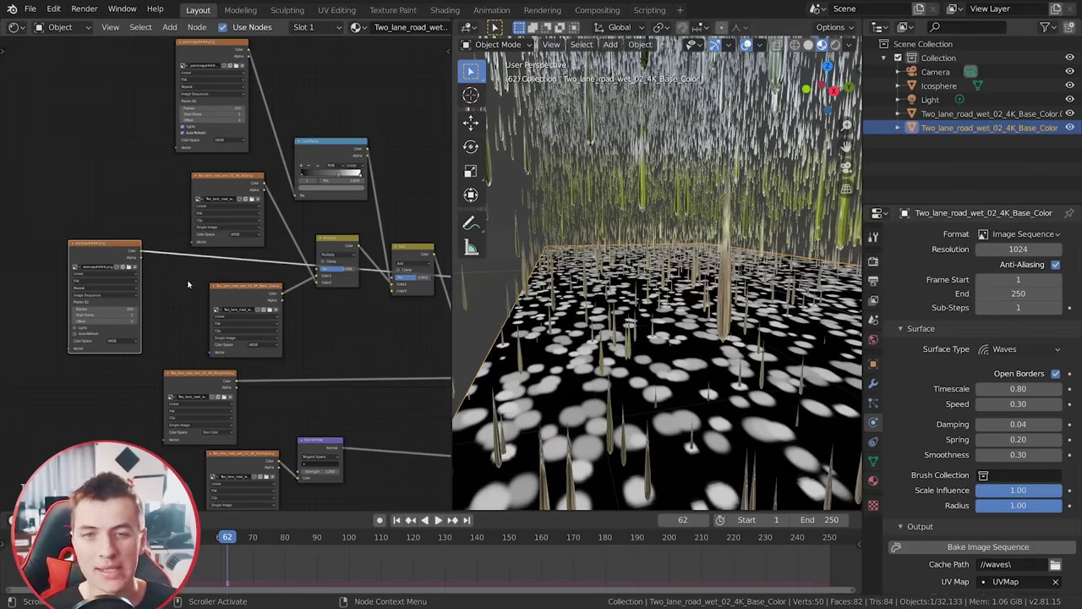
Step: Insert an Invert node on the wetmap sequence's color output
key(shift+a)
mouse_move(120, 292)
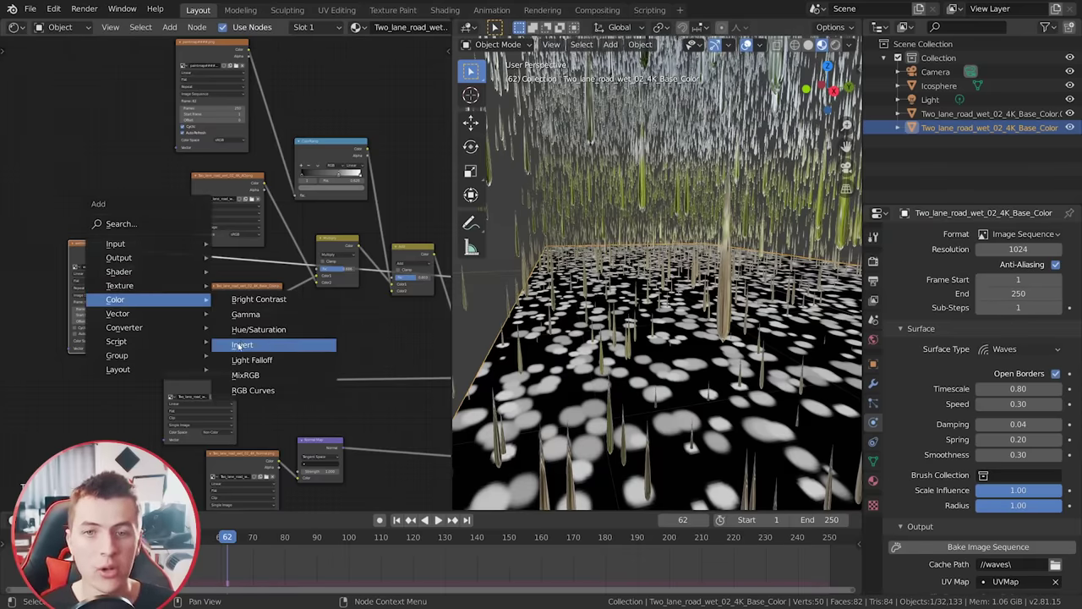
click(249, 347)
click(154, 251)
Step: Insert a MixRGB node set to Multiply after the roughness texture and connect the inverted wetmap to its second color input
key(shift+a)
mouse_move(338, 359)
click(459, 418)
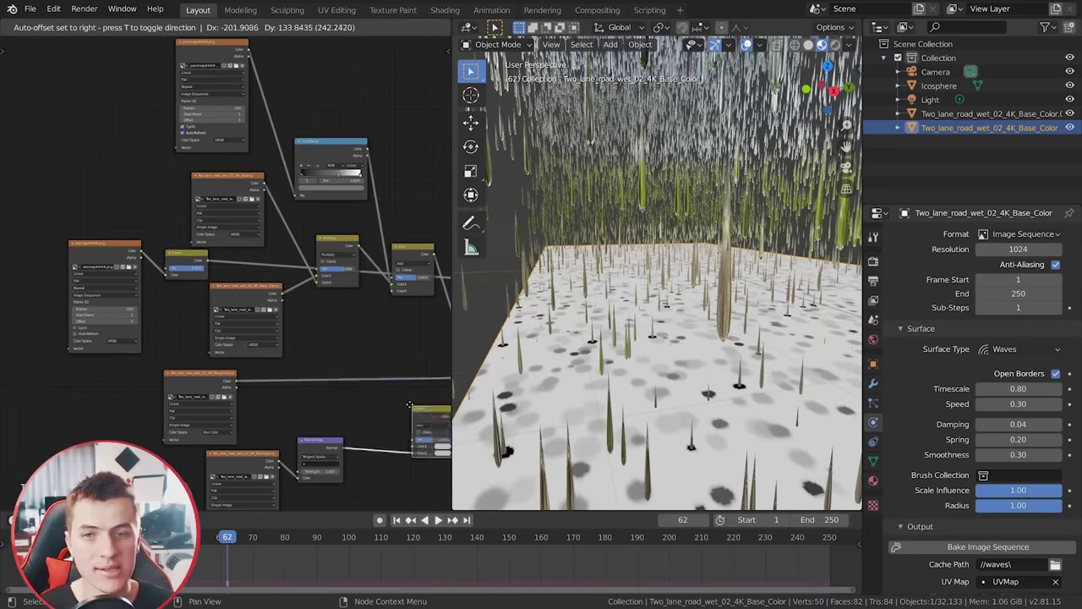
click(307, 359)
click(322, 377)
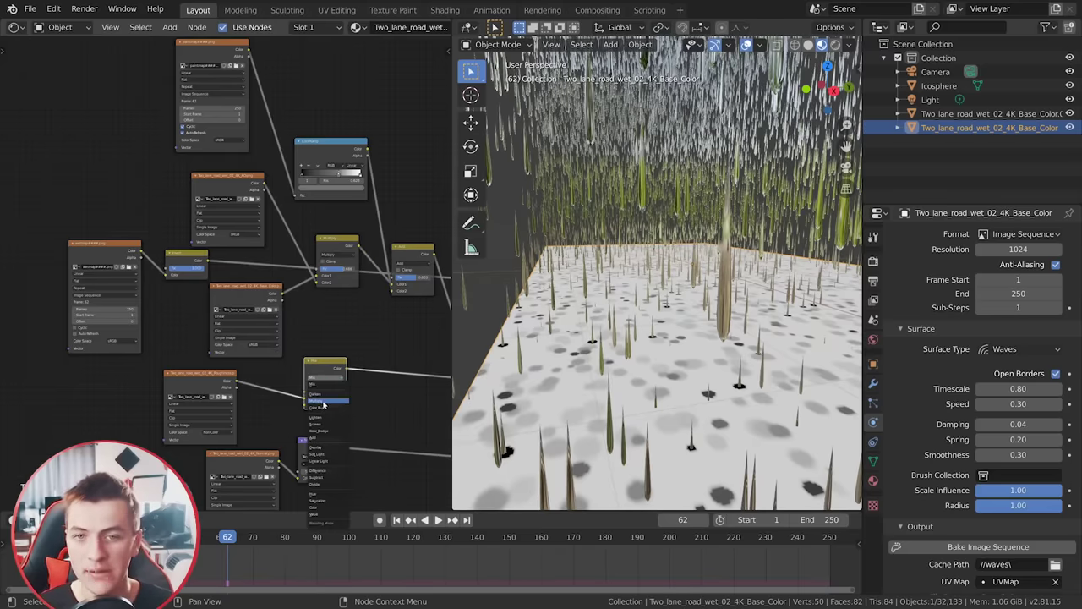
click(323, 402)
drag(209, 264, 252, 312)
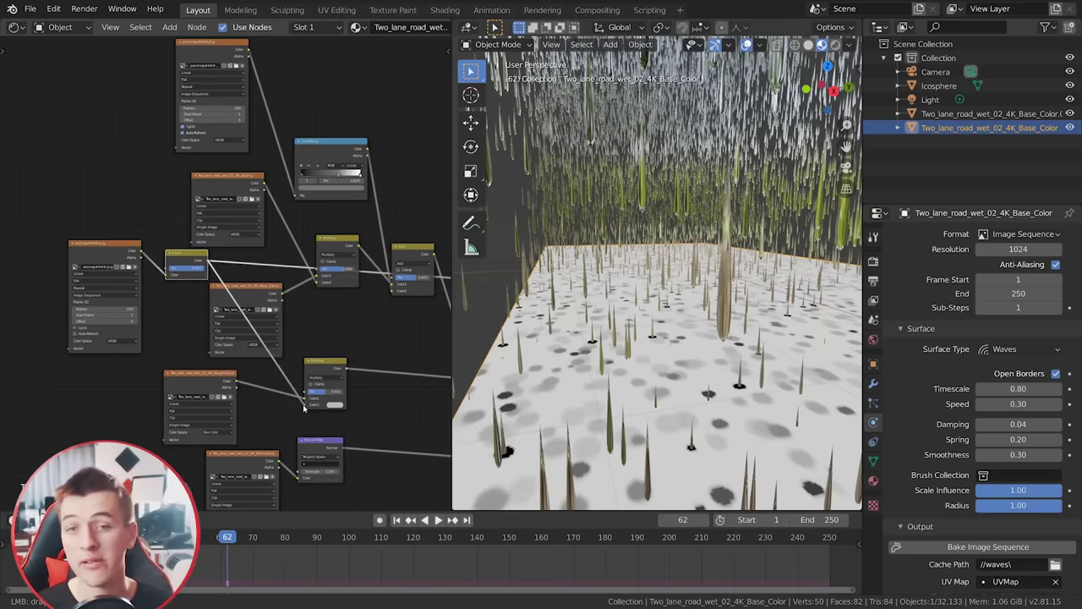
Step: Preview the roughness Multiply node's output, raise its mix factor and restore the Principled BSDF as the surface shader
ctrl+shift+click(330, 366)
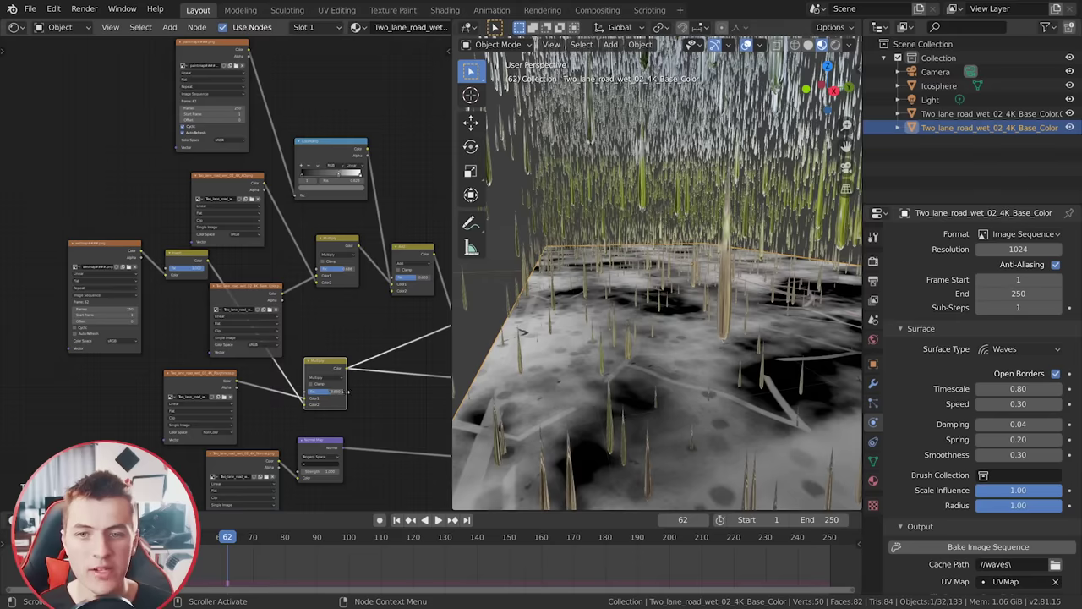
scroll(384, 407, down, 2)
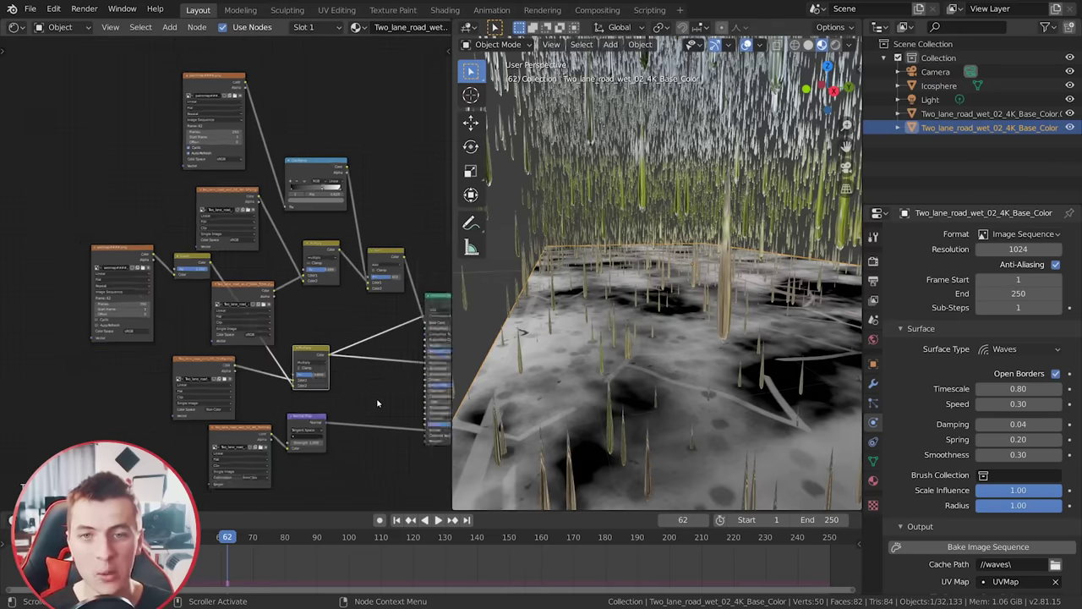
middle_drag(384, 407, 253, 399)
ctrl+shift+click(334, 302)
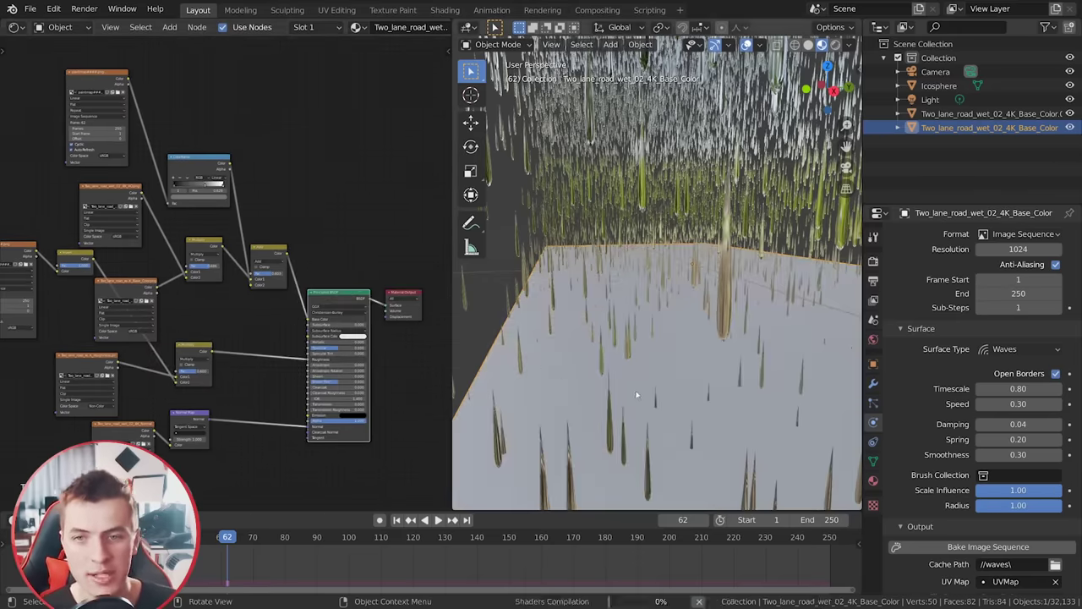
middle_drag(645, 398, 601, 394)
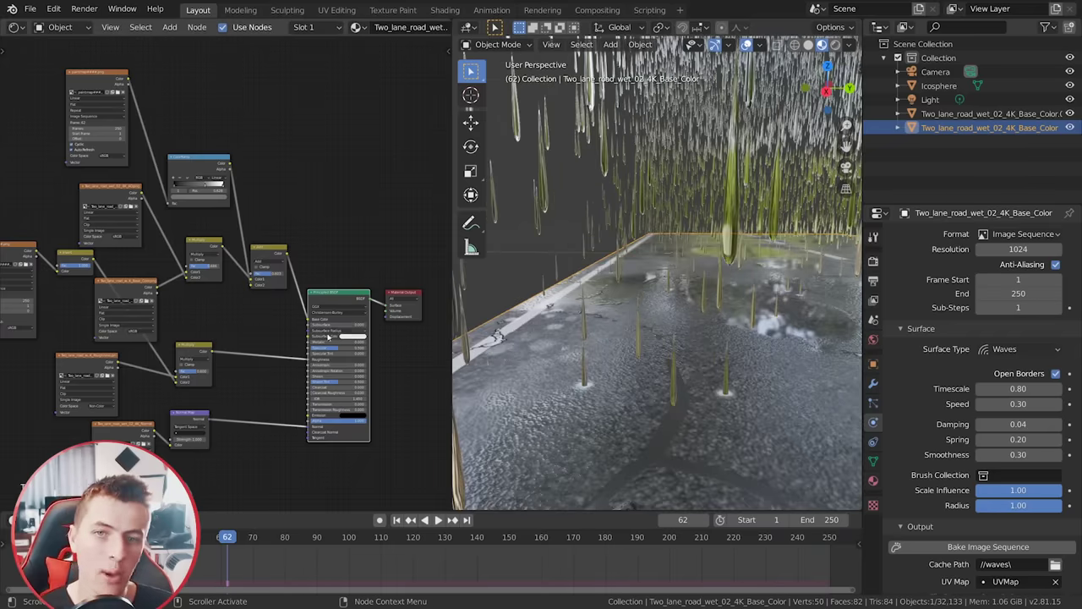
Step: Duplicate the Multiply node into the base color chain before the Add node and connect the inverted wetmap to its second color input
middle_drag(211, 318, 287, 350)
scroll(284, 311, up, 3)
scroll(289, 293, down, 5)
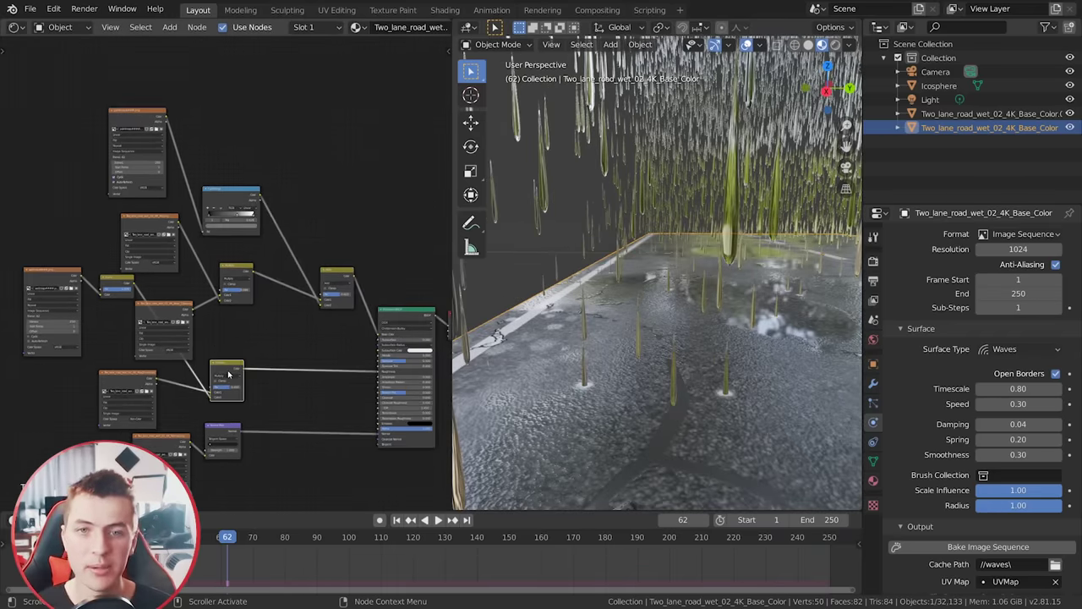
key(shift+d)
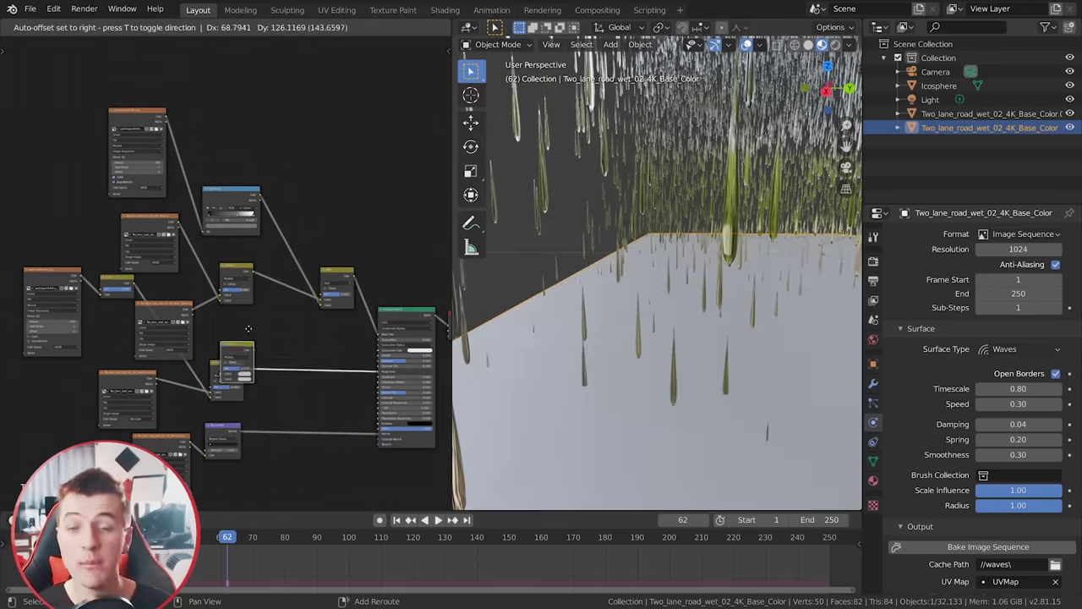
click(291, 288)
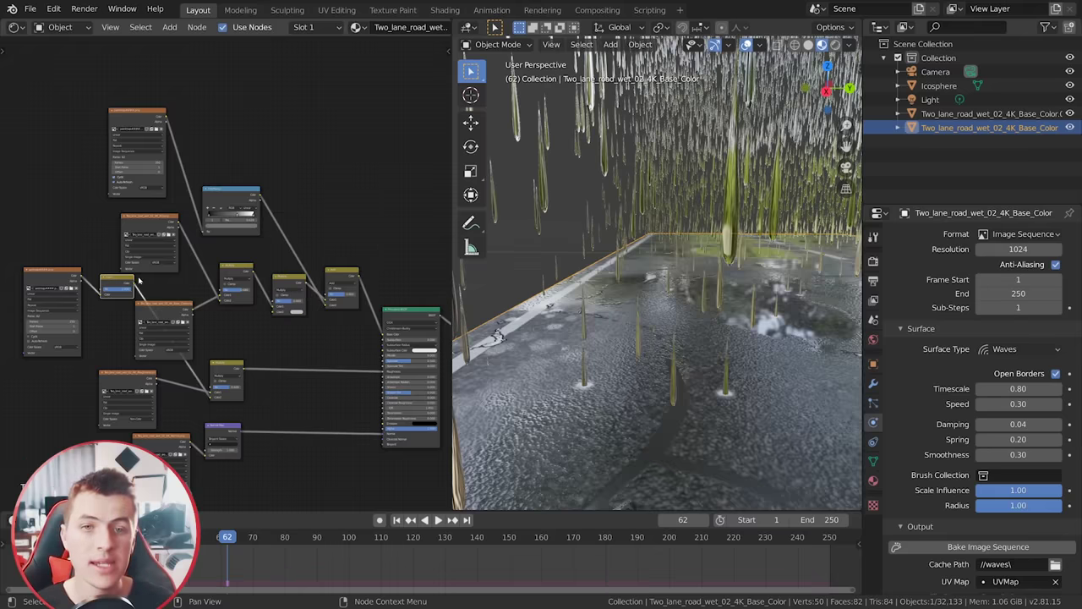
drag(272, 315, 273, 312)
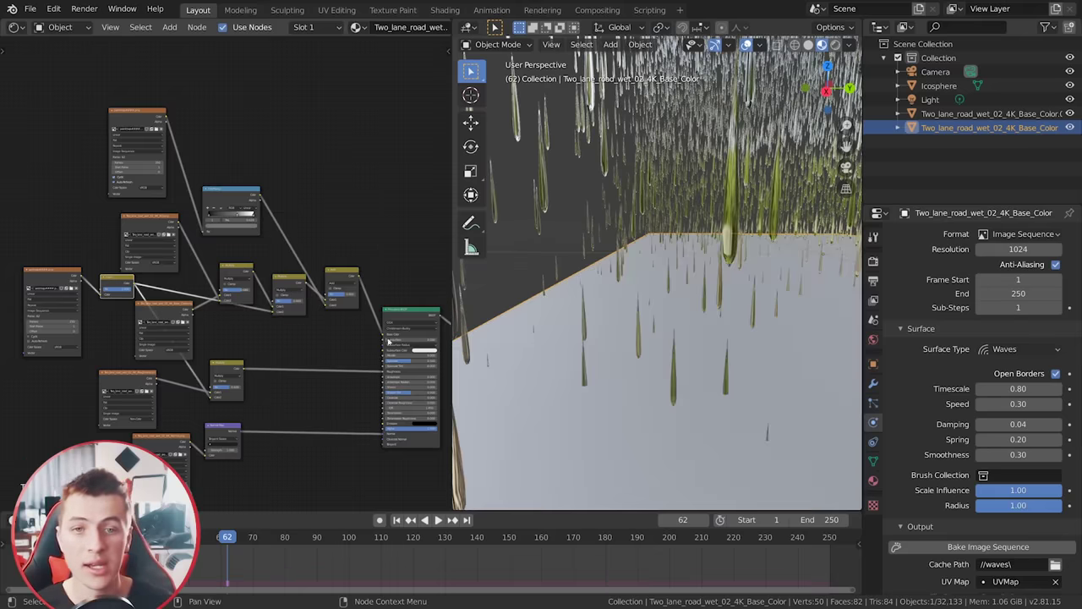
mouse_move(547, 359)
middle_down()
mouse_move(530, 349)
mouse_move(544, 355)
middle_up()
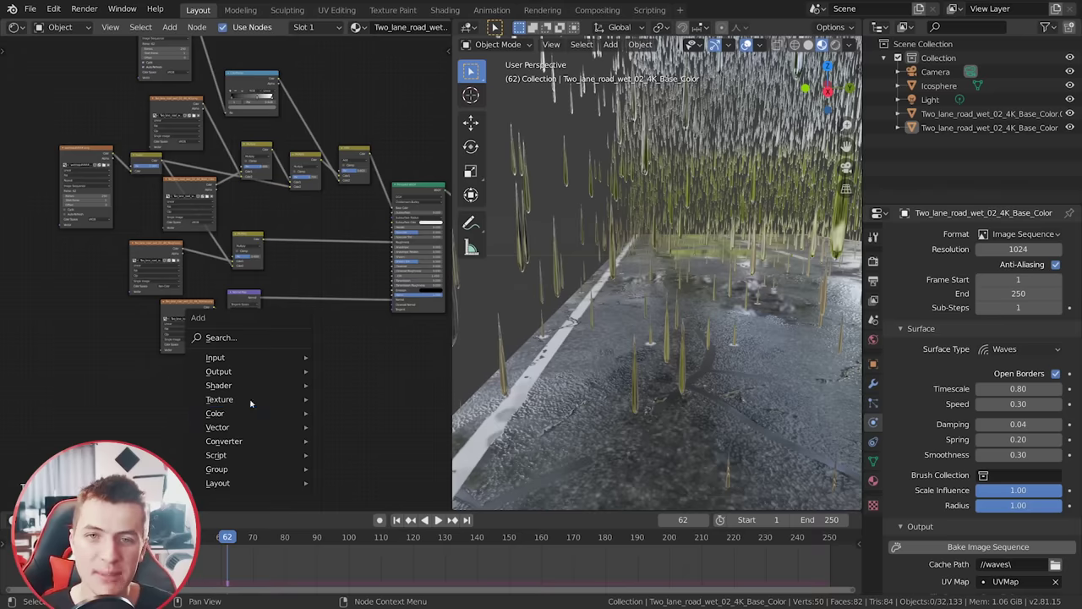
Step: Add an image sequence texture node from all EXR frames in the waves folder and place it below the normal map texture
mouse_move(237, 399)
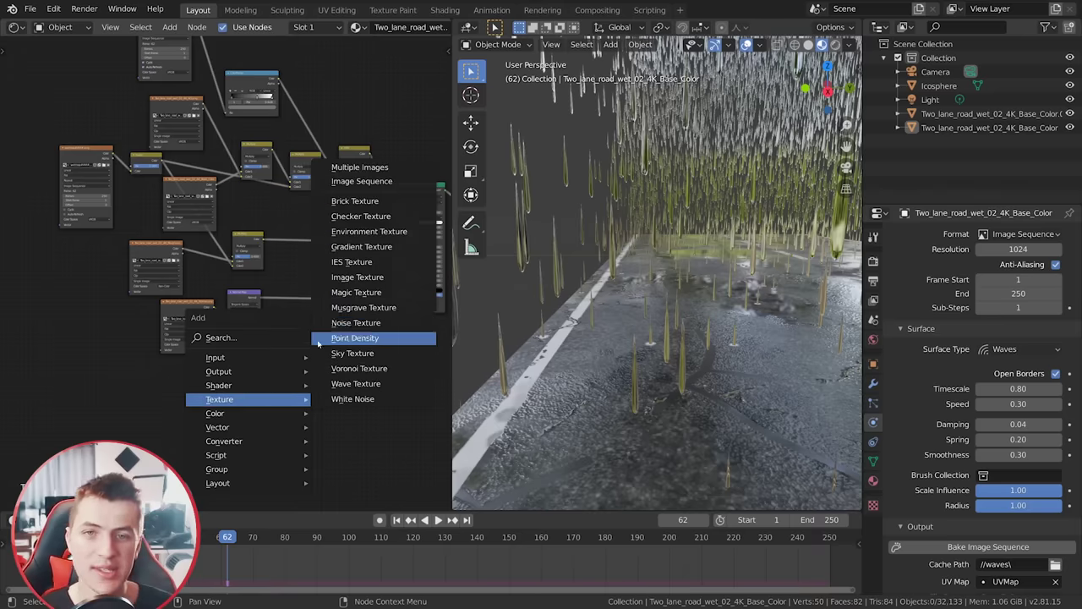
click(361, 182)
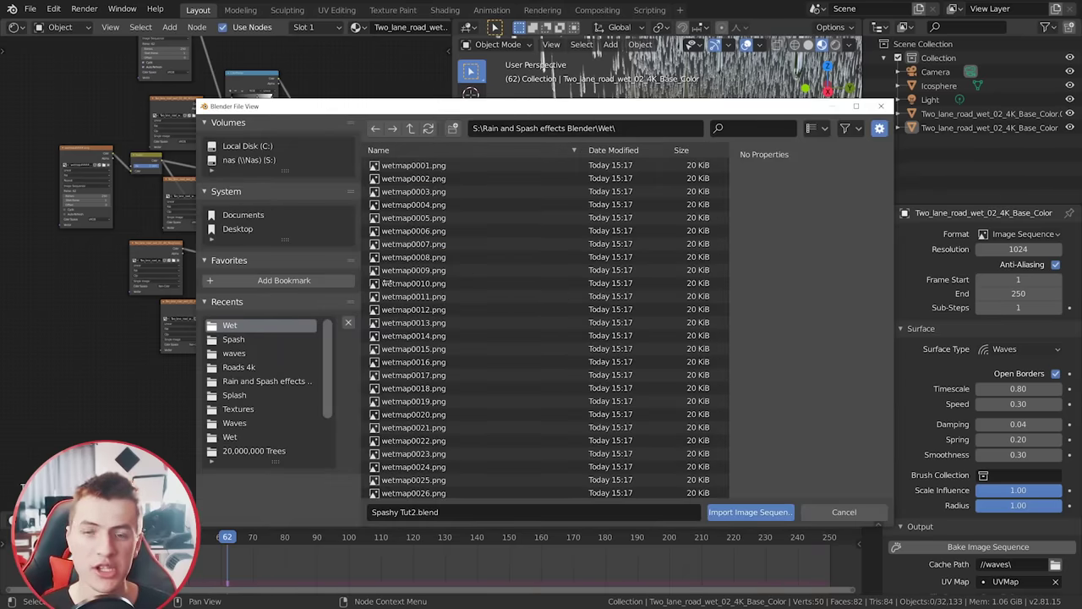
click(409, 129)
click(406, 243)
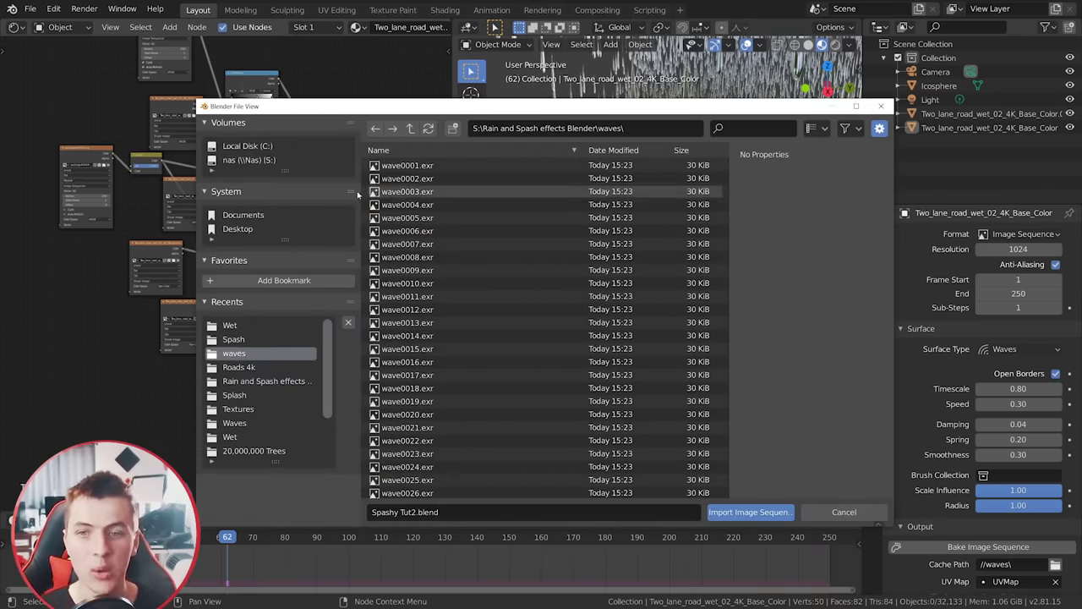
key(a)
click(743, 513)
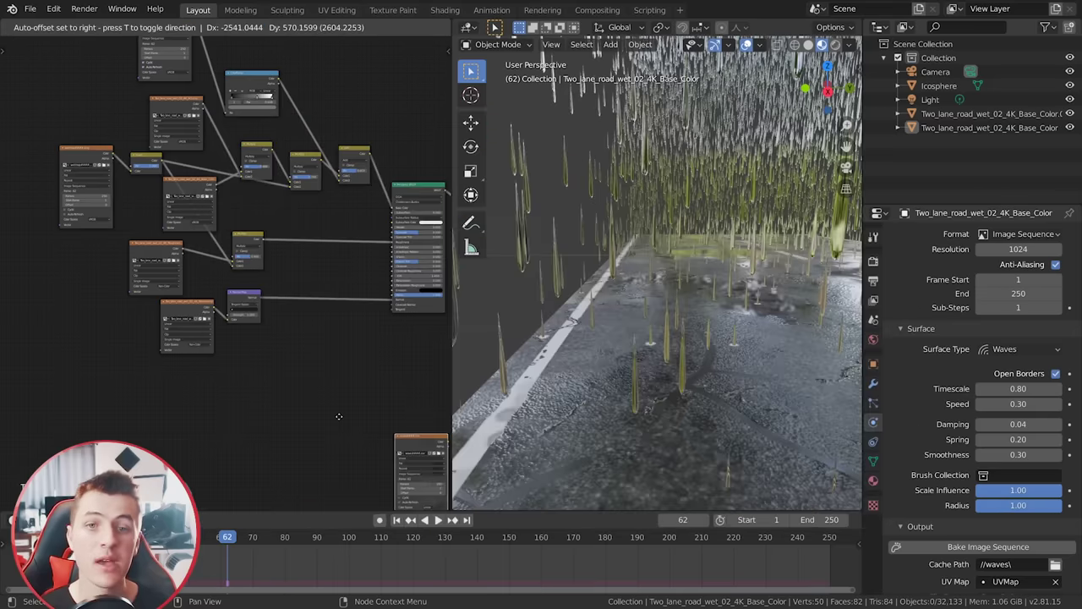
click(319, 373)
Step: Insert a Bump node between the Normal Map and the Principled BSDF and connect the waves texture's color to its Height input
scroll(319, 374, up, 2)
middle_drag(319, 374, 278, 355)
key(shift+a)
mouse_move(264, 383)
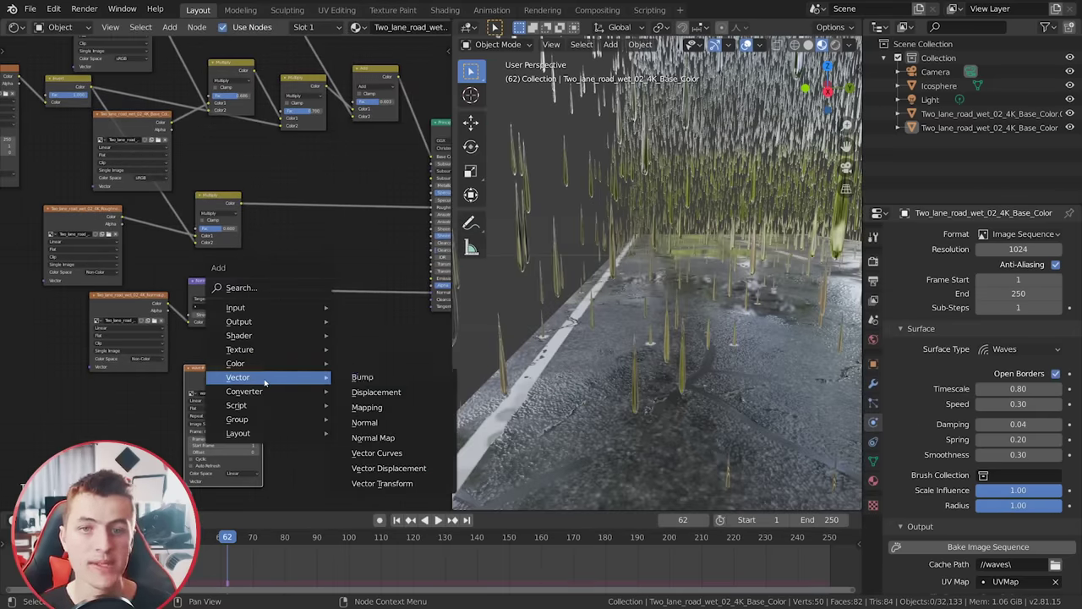
click(344, 376)
click(318, 282)
middle_drag(247, 280, 129, 302)
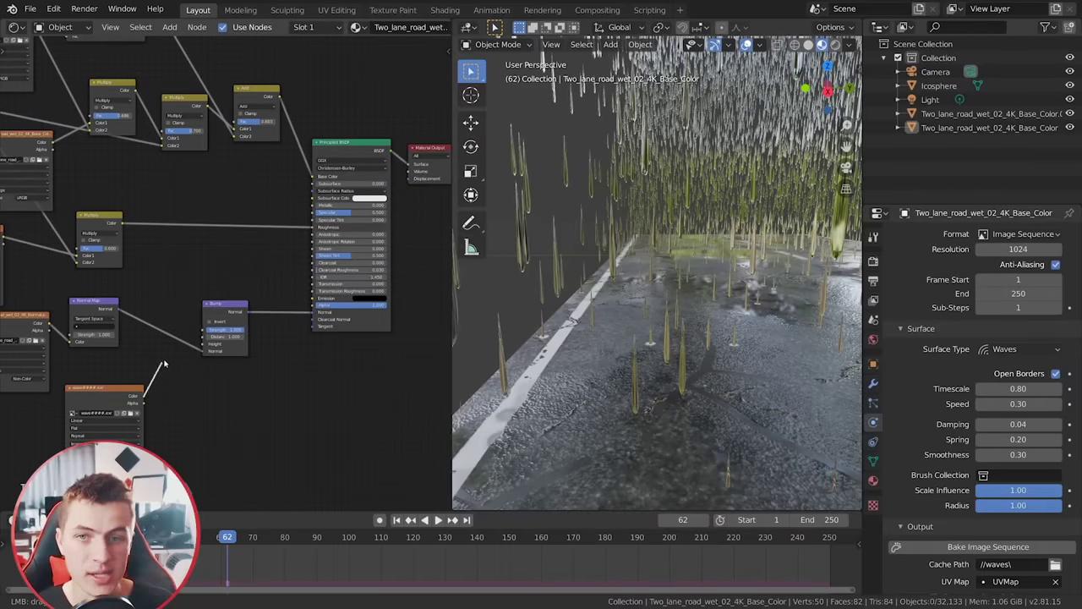
drag(205, 345, 205, 345)
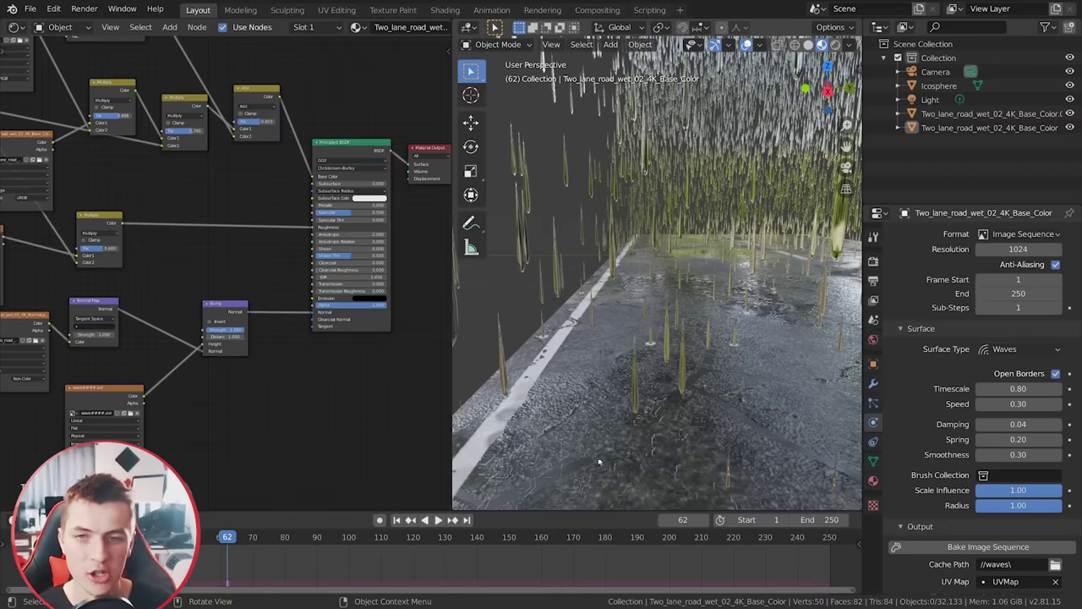
Step: Lower the Bump node's strength and play the animation to check the ripples on the road surface
middle_drag(706, 420, 725, 385)
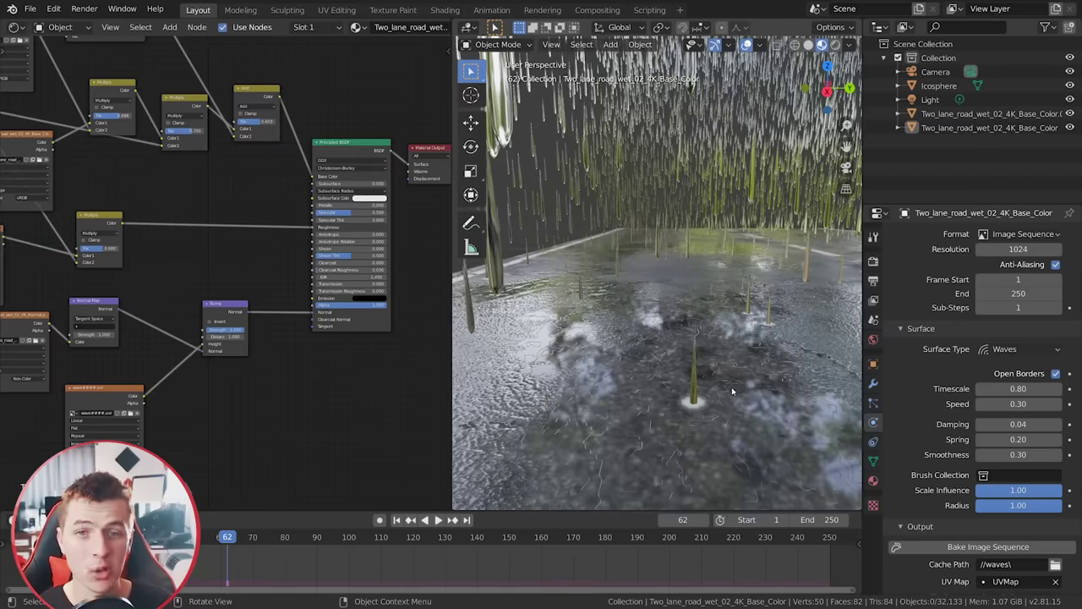
middle_drag(461, 372, 461, 382)
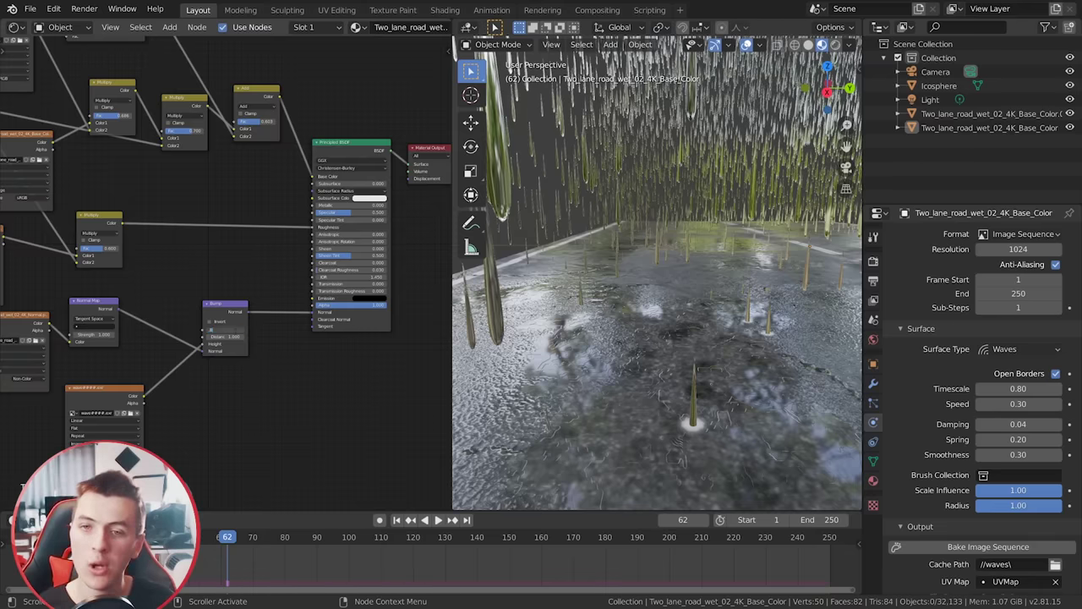
middle_drag(642, 398, 592, 395)
key(a)
key(alt+a)
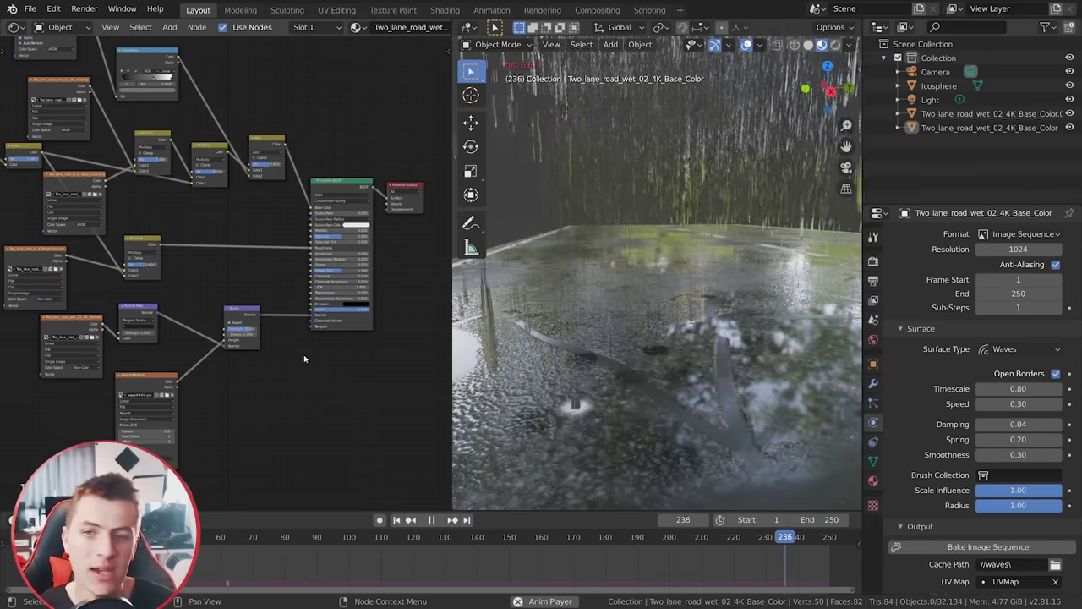
middle_drag(534, 466, 551, 478)
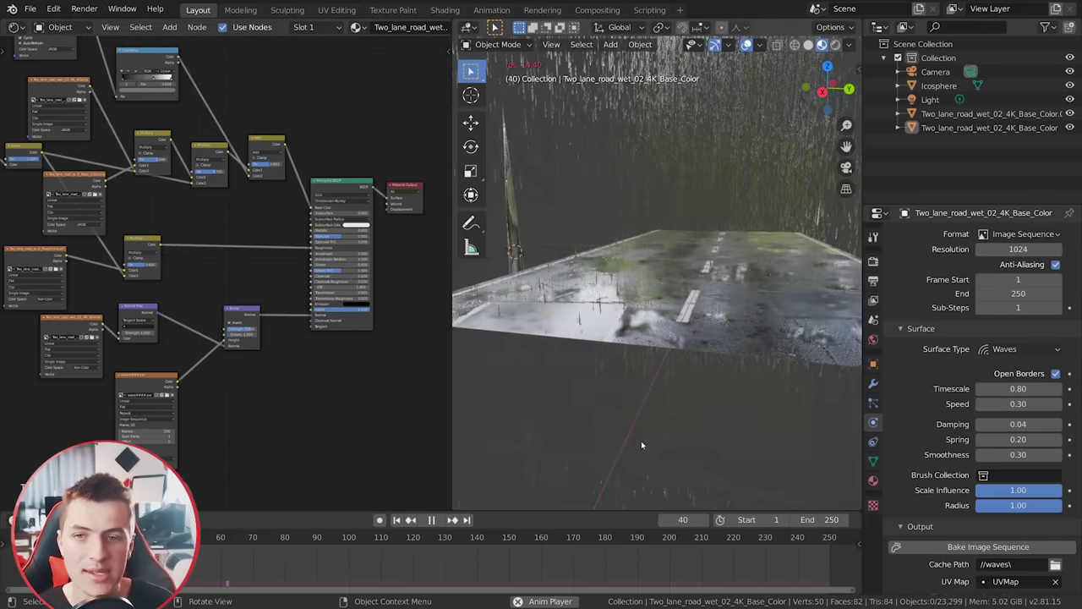
middle_drag(641, 445, 706, 390)
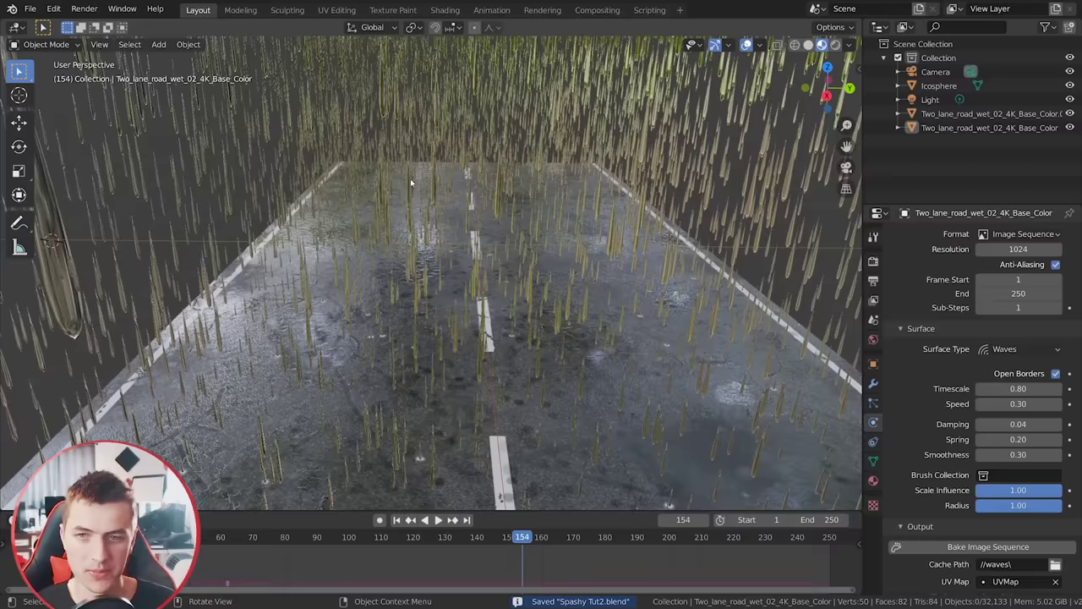
Step: Place the 3D cursor in the empty space beside the raindrop in right view and add a cube there
scroll(410, 183, down, 9)
key(KP_1)
key(KP_3)
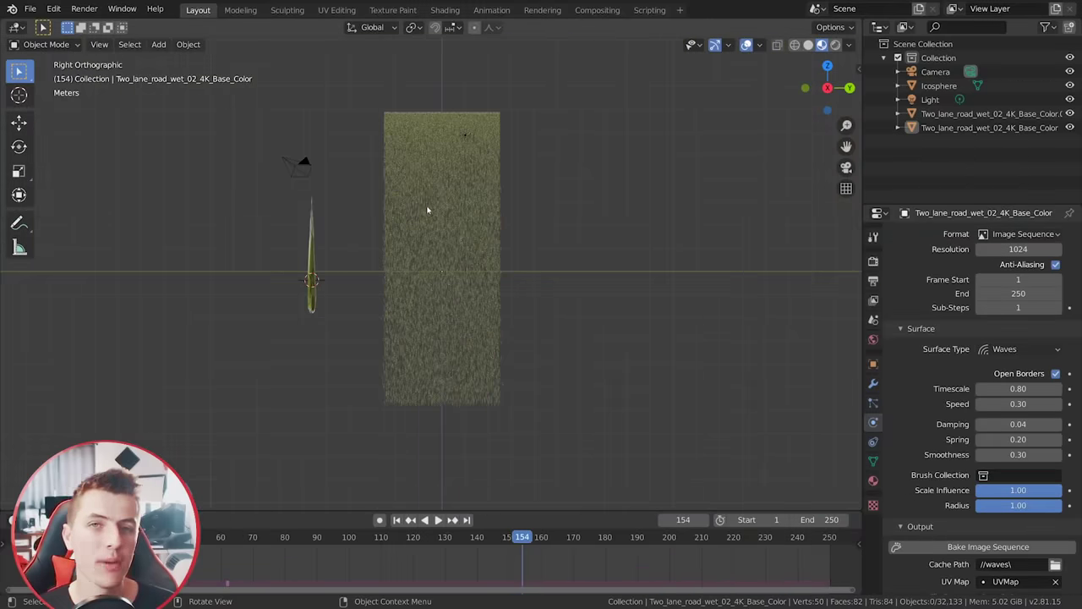
scroll(164, 273, up, 2)
shift+middle_drag(164, 273, 211, 264)
scroll(179, 271, up, 2)
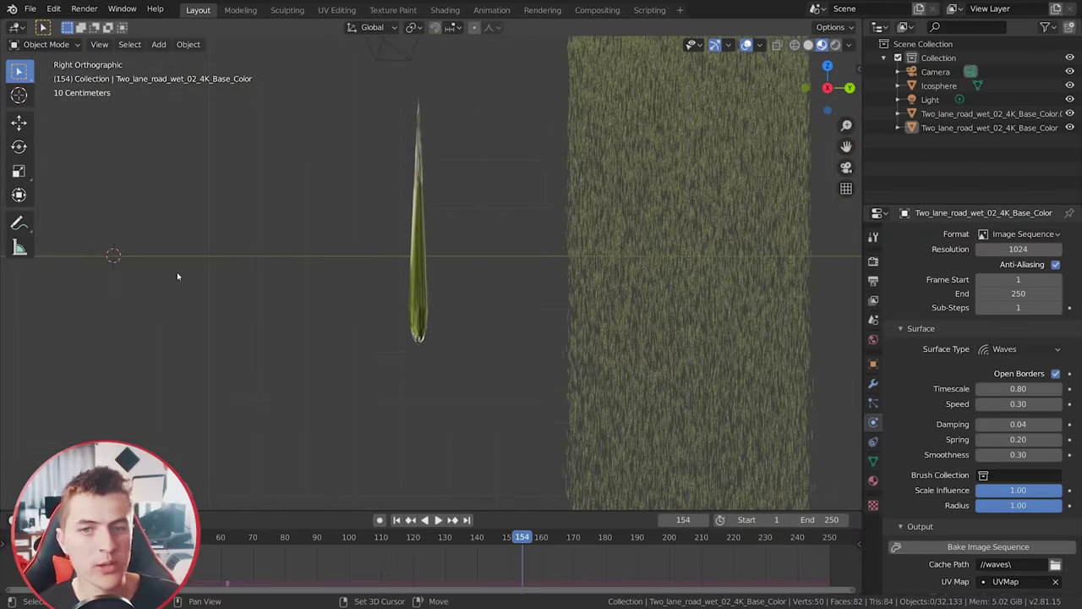
key(shift+a)
mouse_move(218, 275)
click(269, 287)
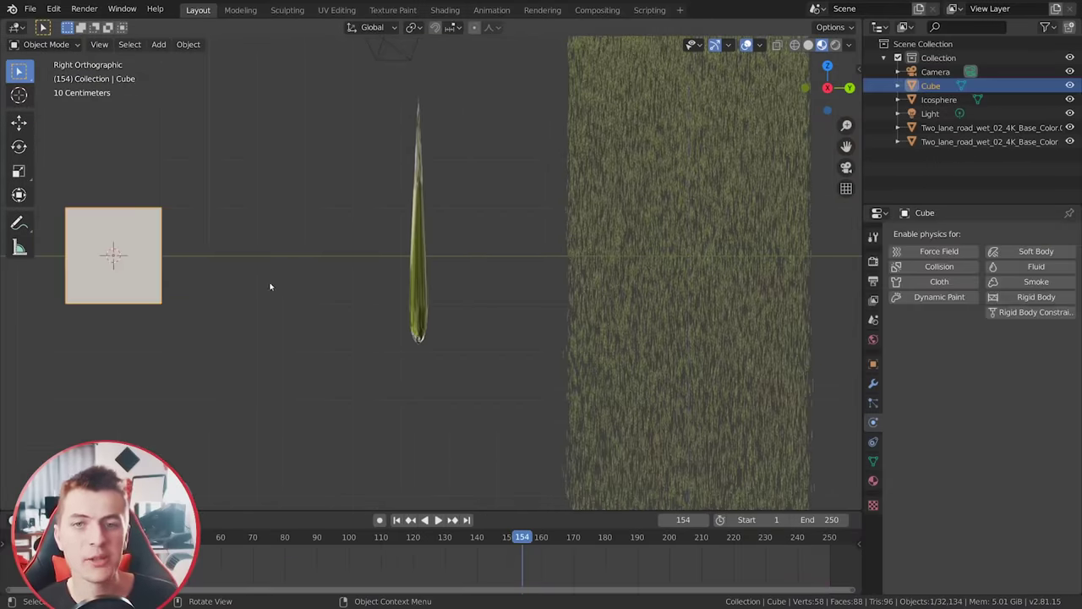
scroll(248, 272, down, 3)
middle_drag(248, 273, 265, 303)
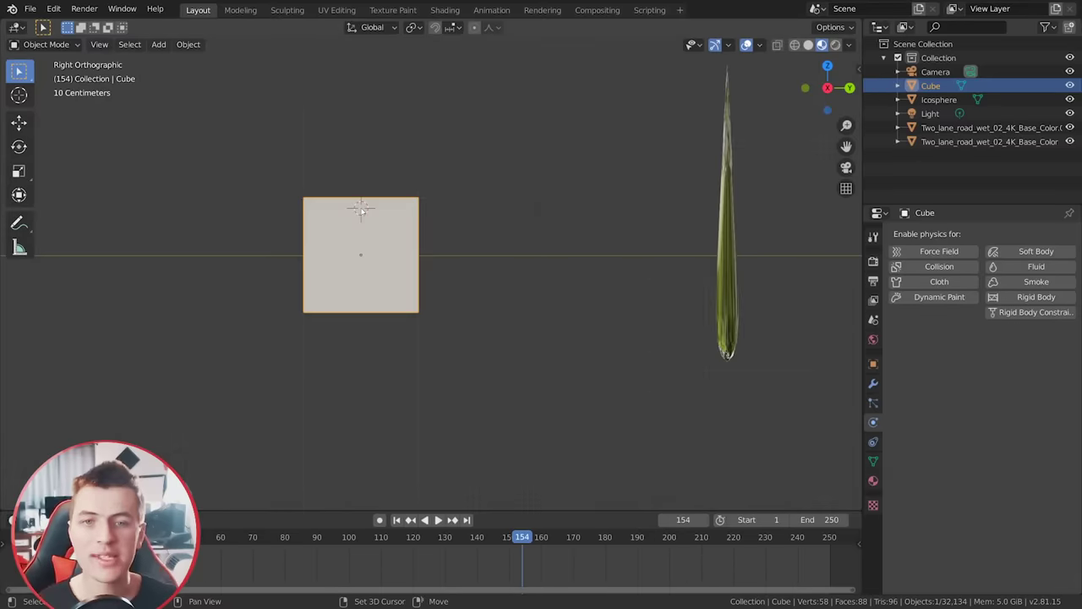
Step: Switch to wireframe shading and add an ico sphere near the cube's top, scaled down to about 0.13
key(z)
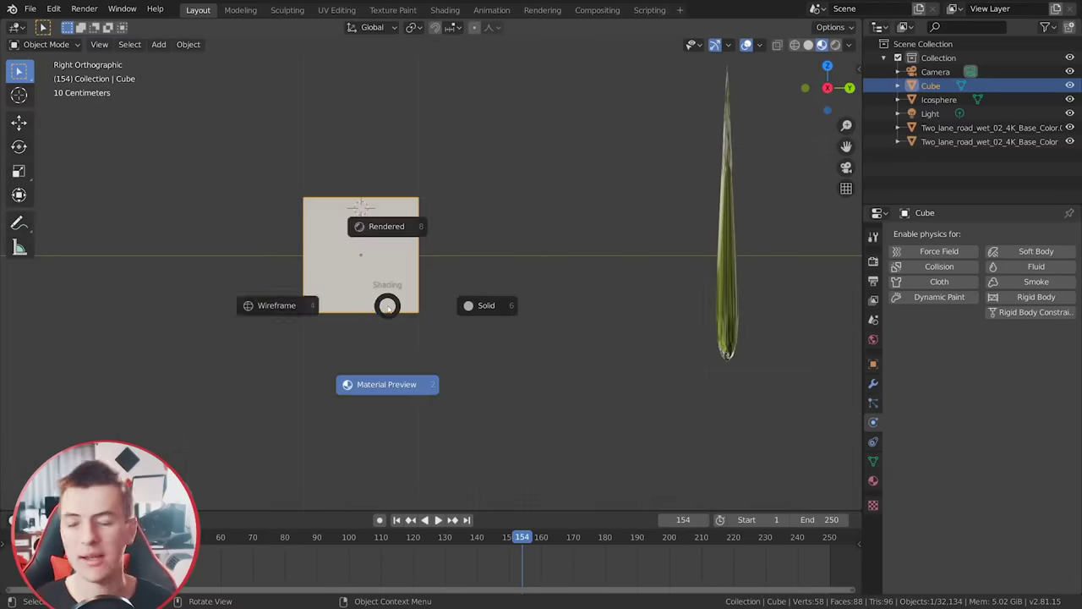
click(299, 311)
key(shift+a)
mouse_move(429, 263)
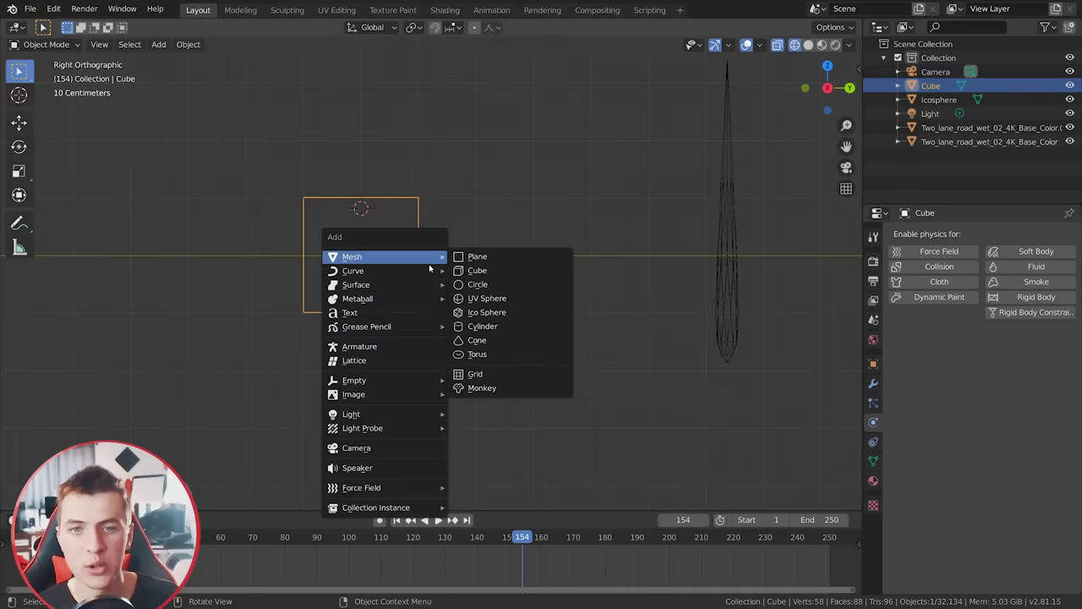
click(528, 310)
key(s)
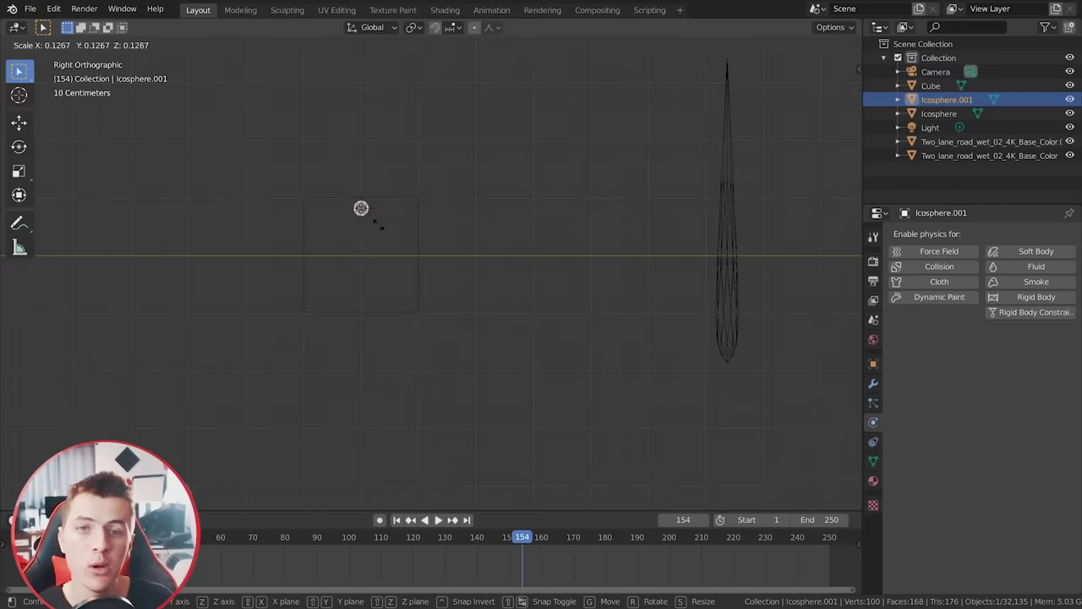
click(374, 226)
Step: Center the small ico sphere within the cube in top view and scale it down further
key(KP_7)
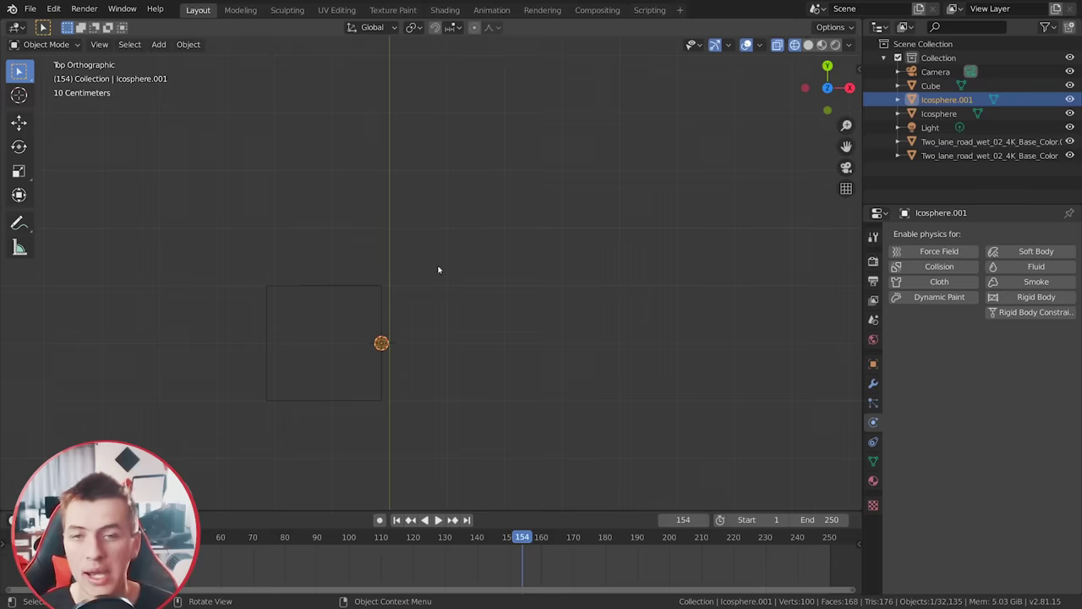
key(g)
click(402, 333)
key(KP_3)
key(s)
click(338, 183)
key(s)
click(338, 186)
Step: Duplicate the cube in place, shrinking the copy slightly and flattening it into a thin slab along the Z axis
click(406, 355)
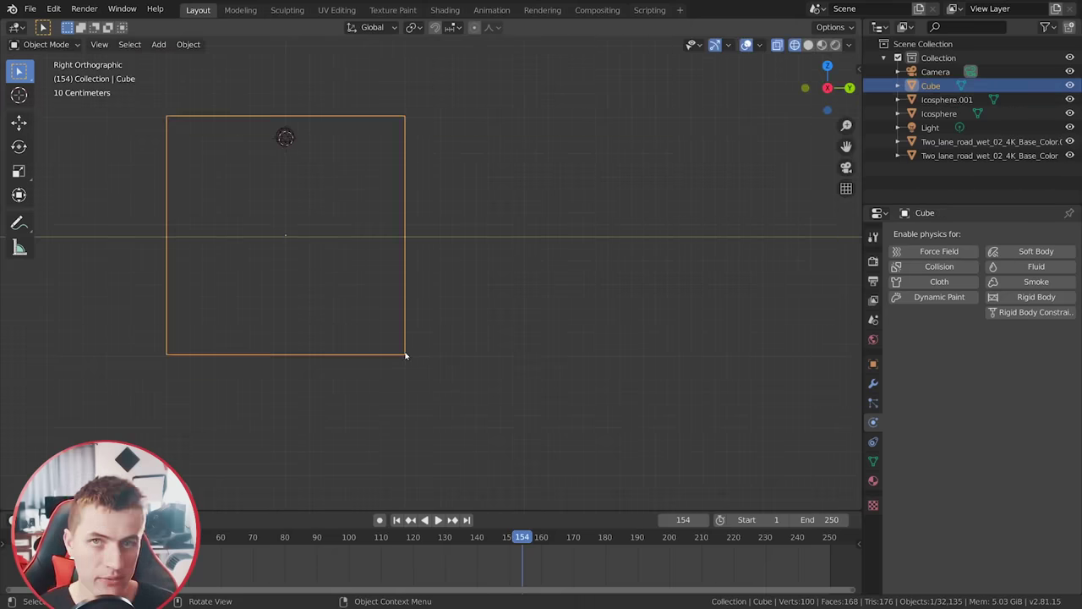
key(shift+d)
right_click(408, 353)
key(s)
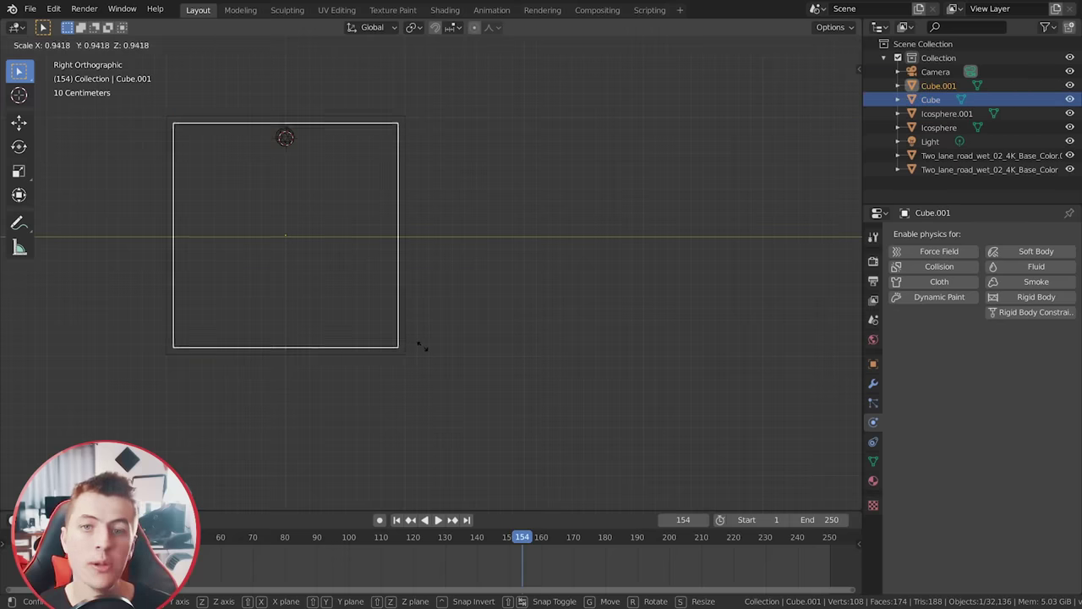
key(z)
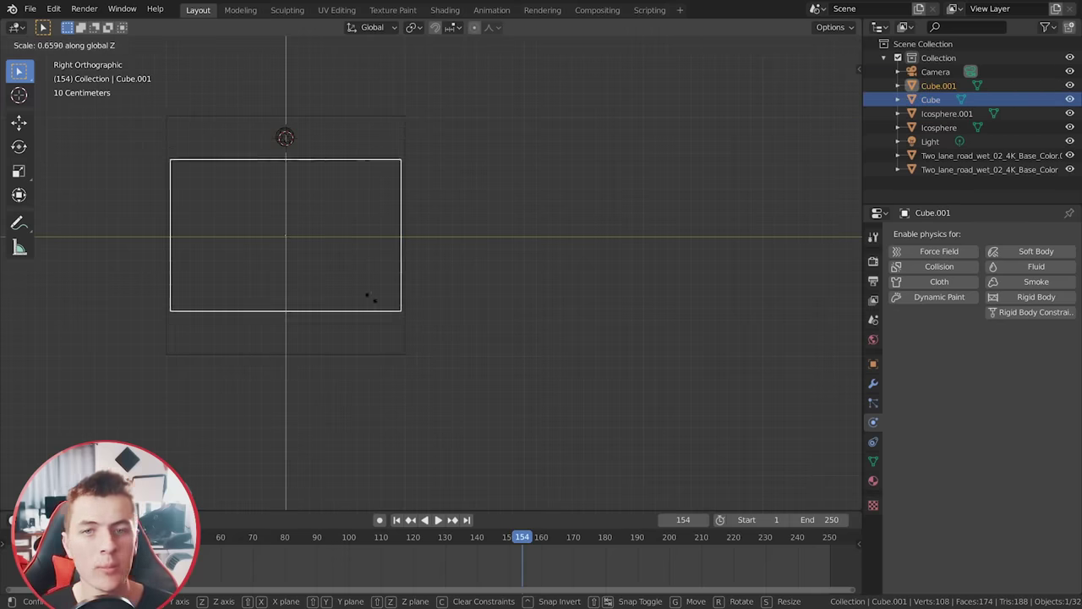
click(309, 246)
Step: Move the flattened slab down along Z by about 0.82 m to the bottom inside the cube
key(g)
key(z)
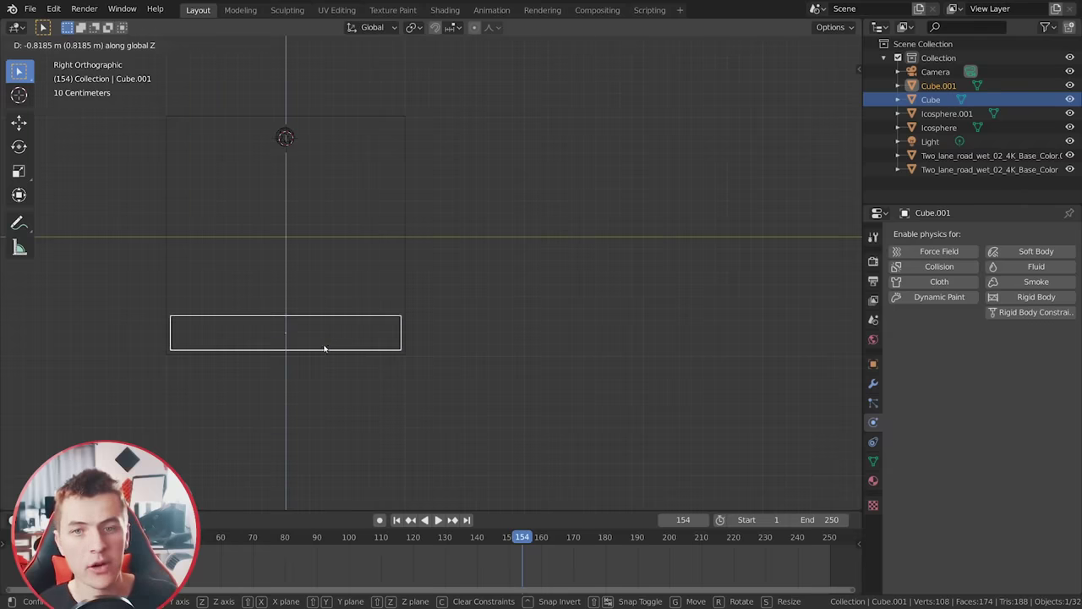
click(324, 348)
key(a)
Step: Enable Fluid physics on the large outer cube and set its type to Domain
click(403, 280)
click(421, 283)
middle_drag(420, 282, 338, 334)
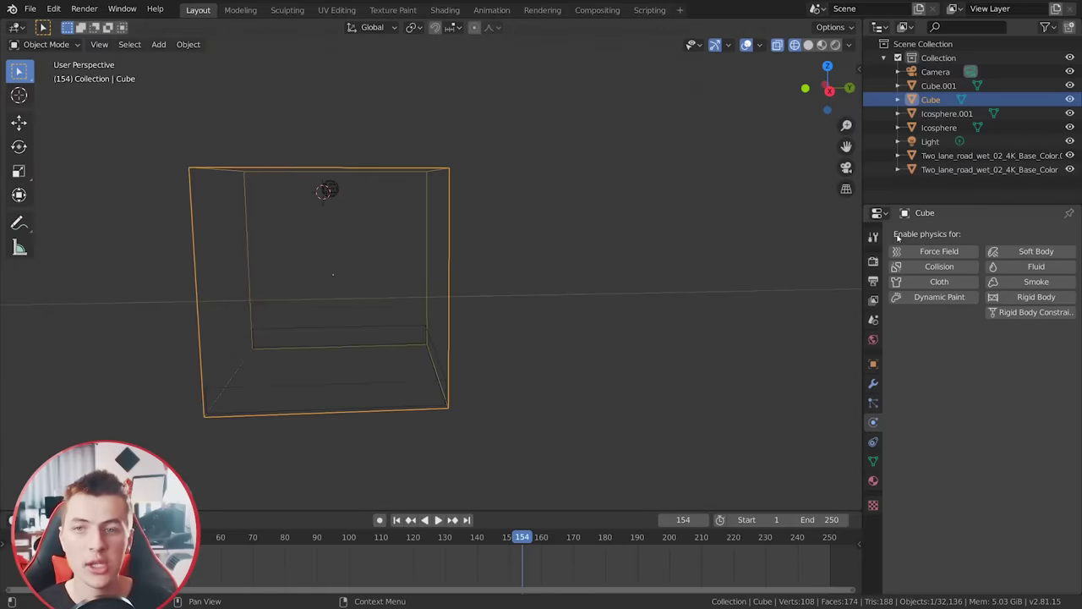
click(1038, 267)
click(1026, 355)
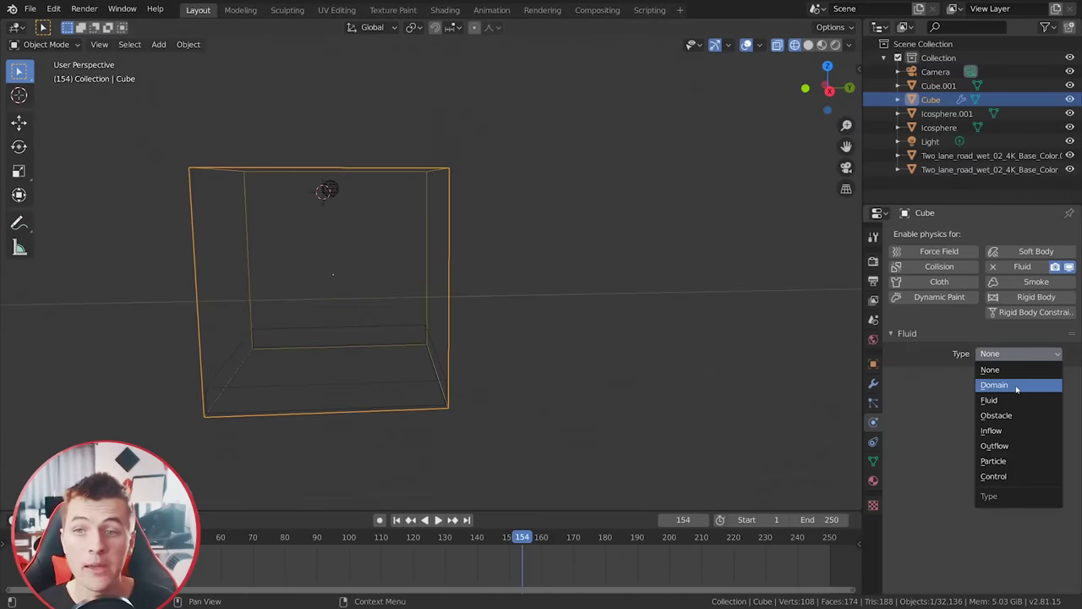
click(1018, 390)
Step: Enable Fluid physics on the flat slab at the bottom of the domain and set its type to Fluid
click(427, 343)
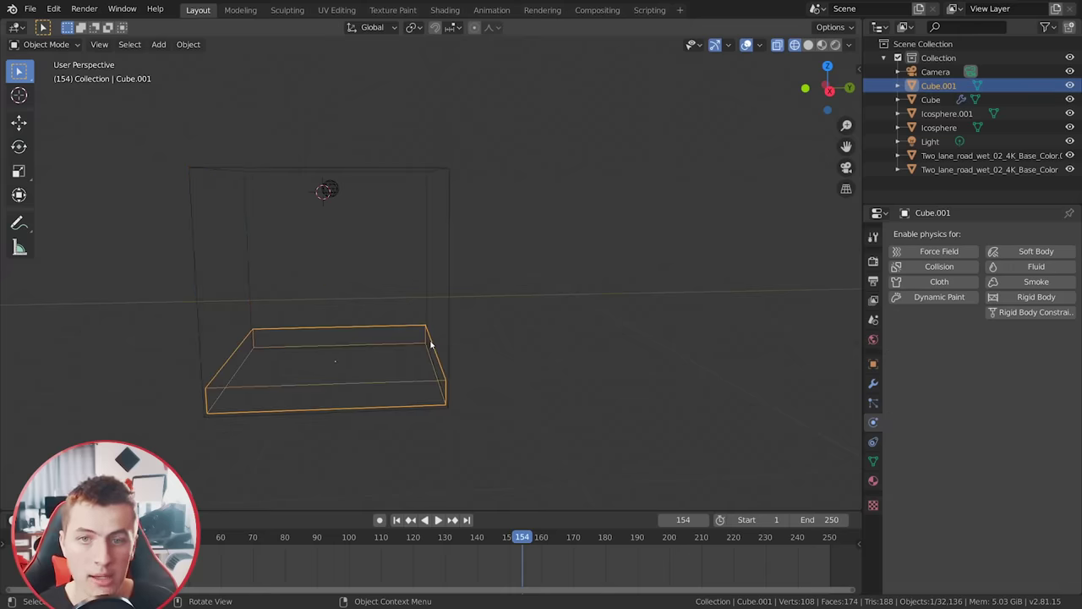
click(1022, 268)
click(1004, 359)
click(1016, 399)
Step: Enable Fluid physics on the small ico sphere inside the domain and set its type to Fluid
click(329, 190)
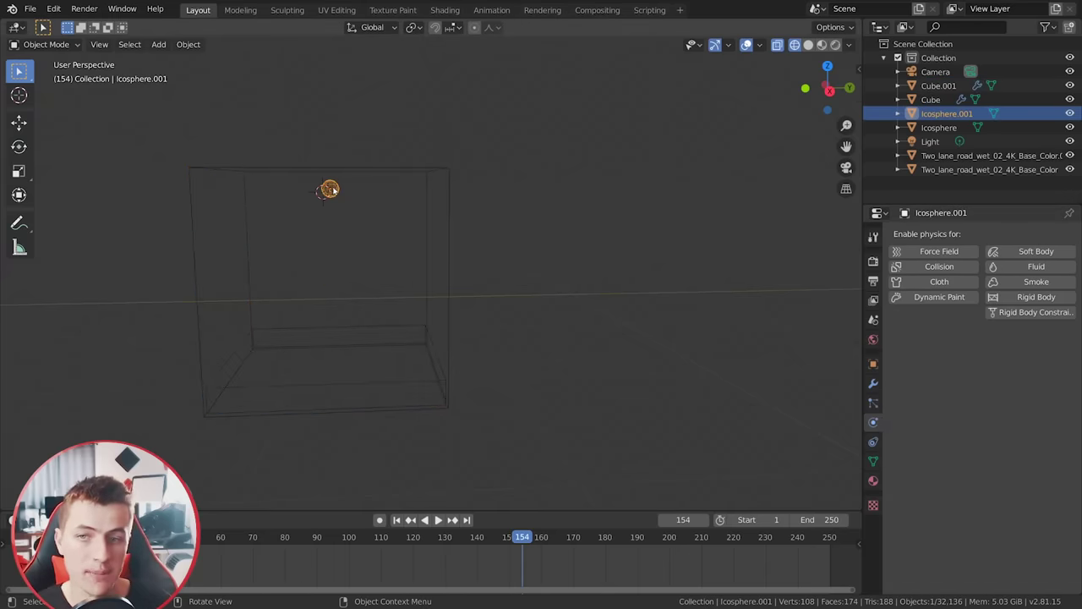
click(1043, 268)
click(1018, 353)
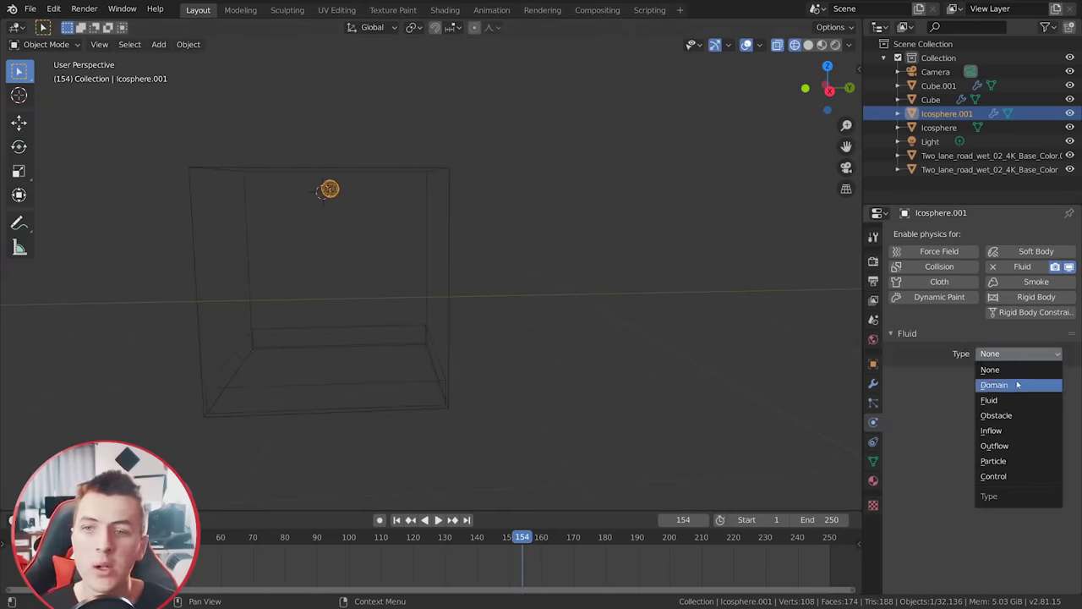
click(998, 396)
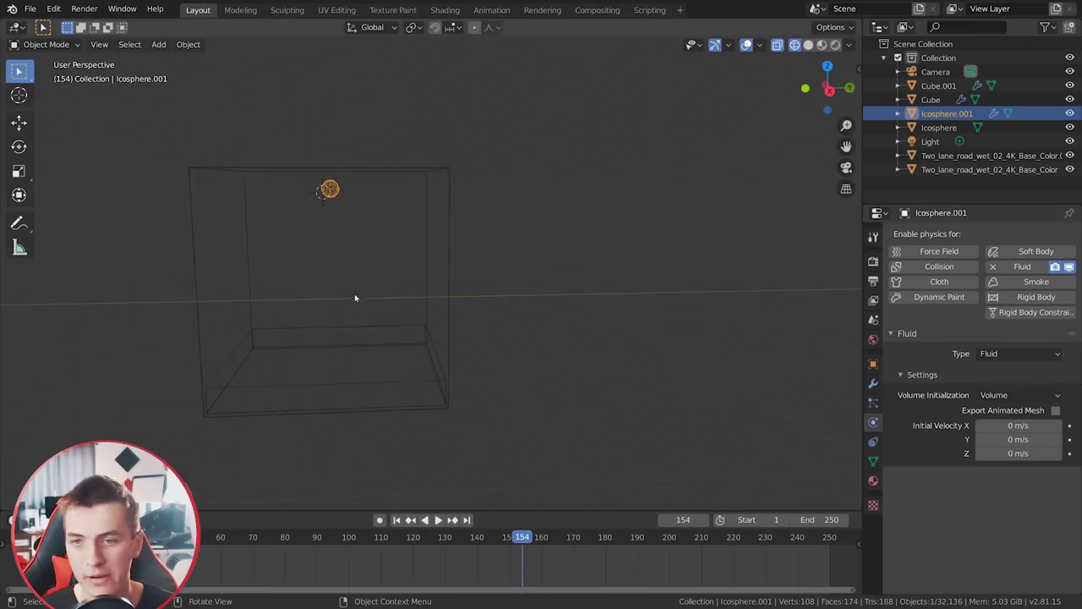
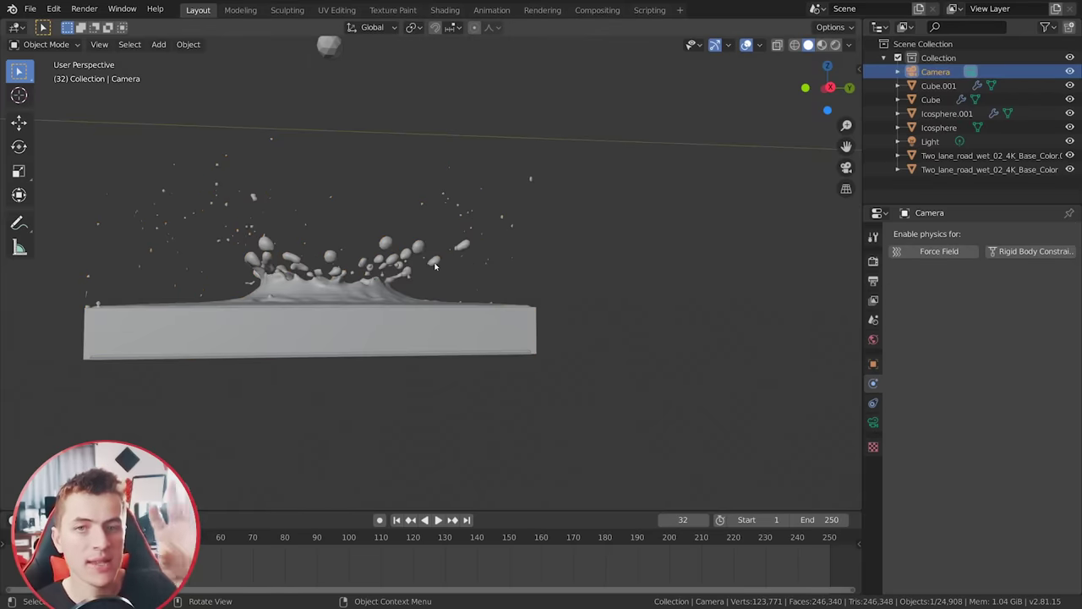
Step: Align the camera to the current view of the splash, then move it and rotate it freely to frame the splash
key(ctrl+alt+KP_0)
key(g)
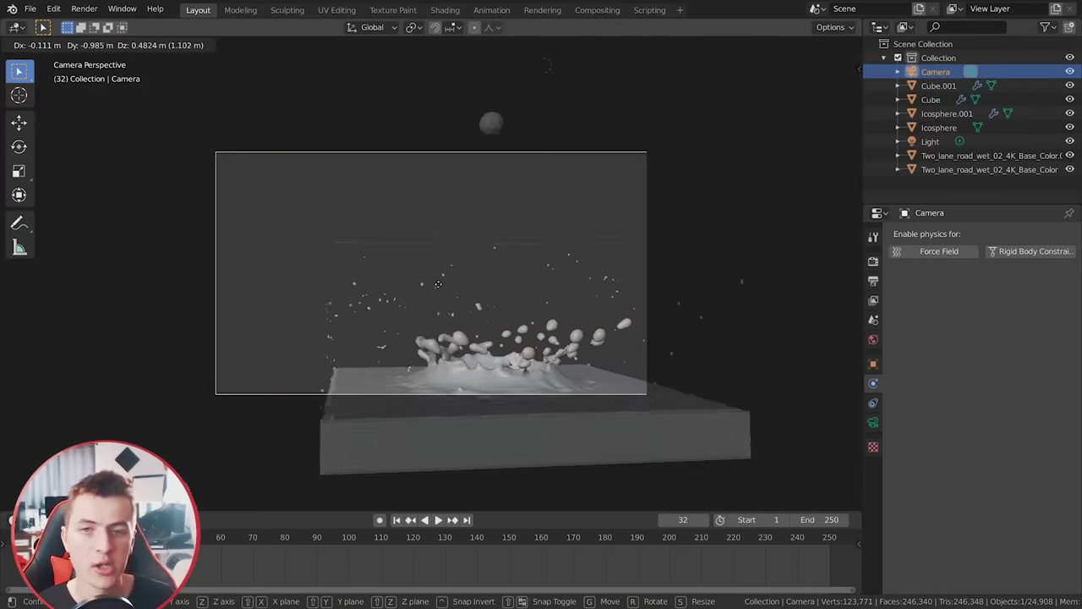
key(r)
key(r)
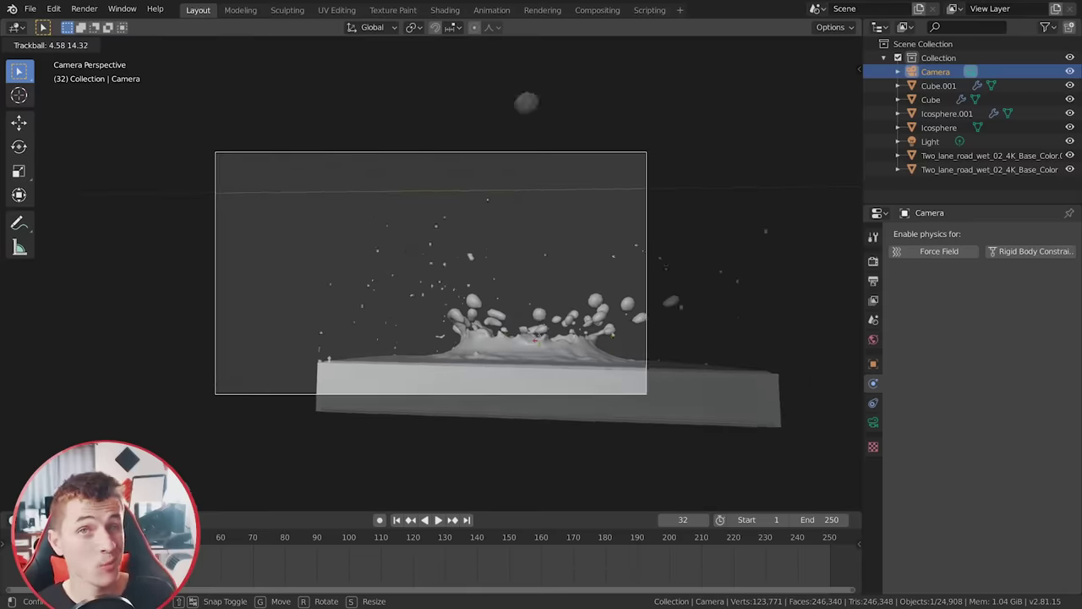
Step: Move the camera along the global Z axis until the splash crown rises from the lower edge of the frame
key(g)
key(z)
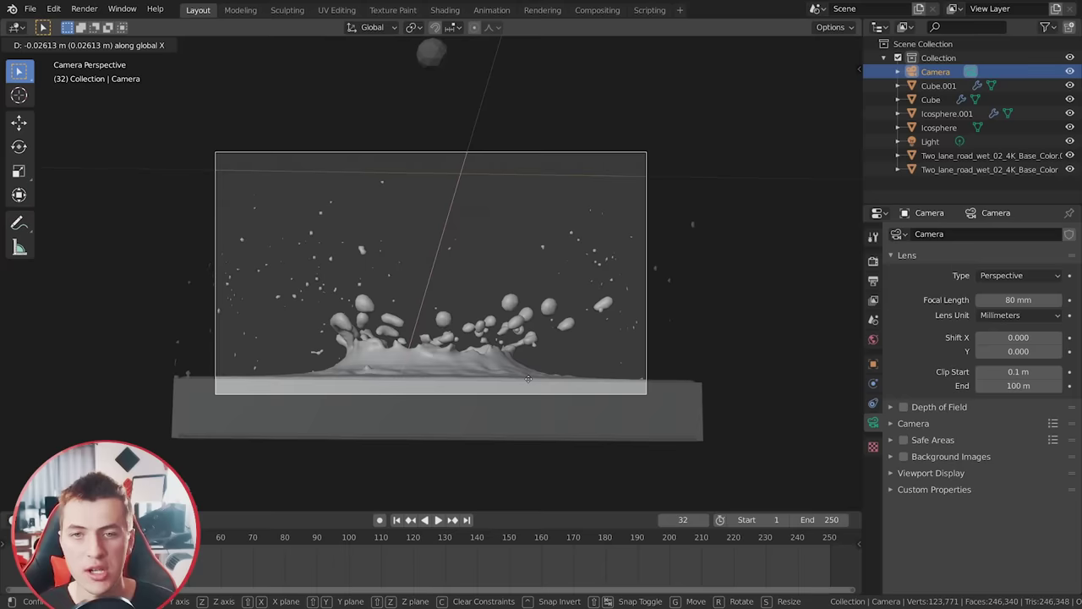
click(527, 378)
key(g)
key(z)
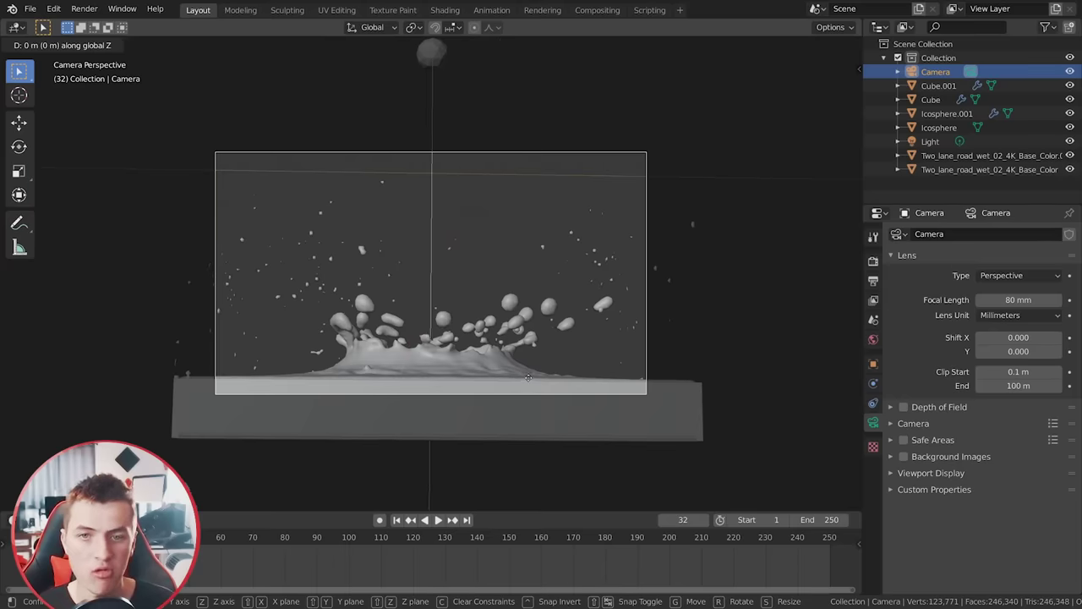
click(513, 378)
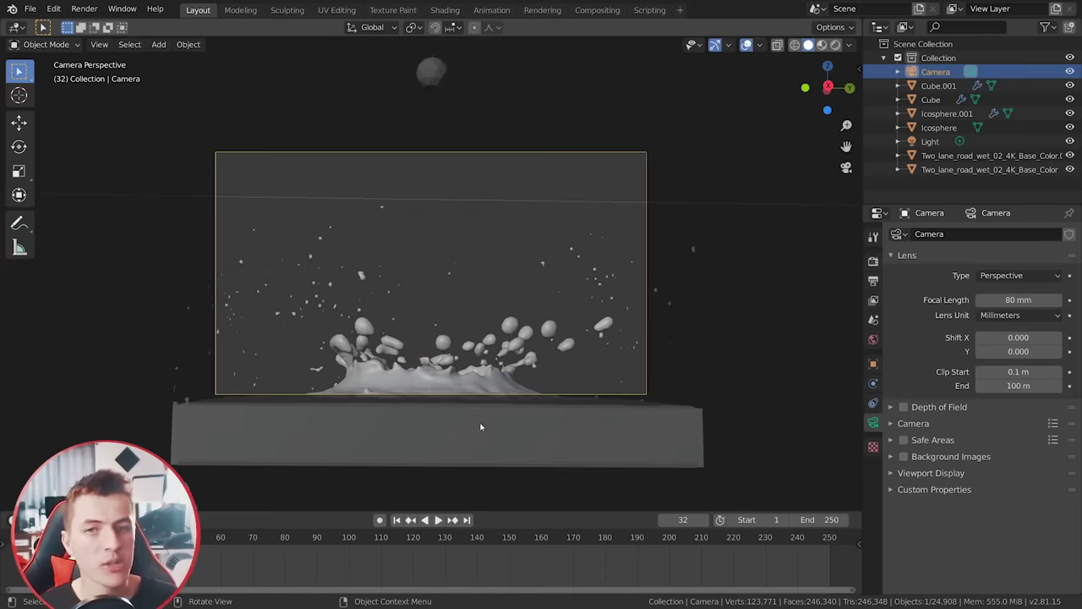
Step: Hide the small ico sphere drop and the flat fluid slab from renders
click(947, 113)
click(875, 365)
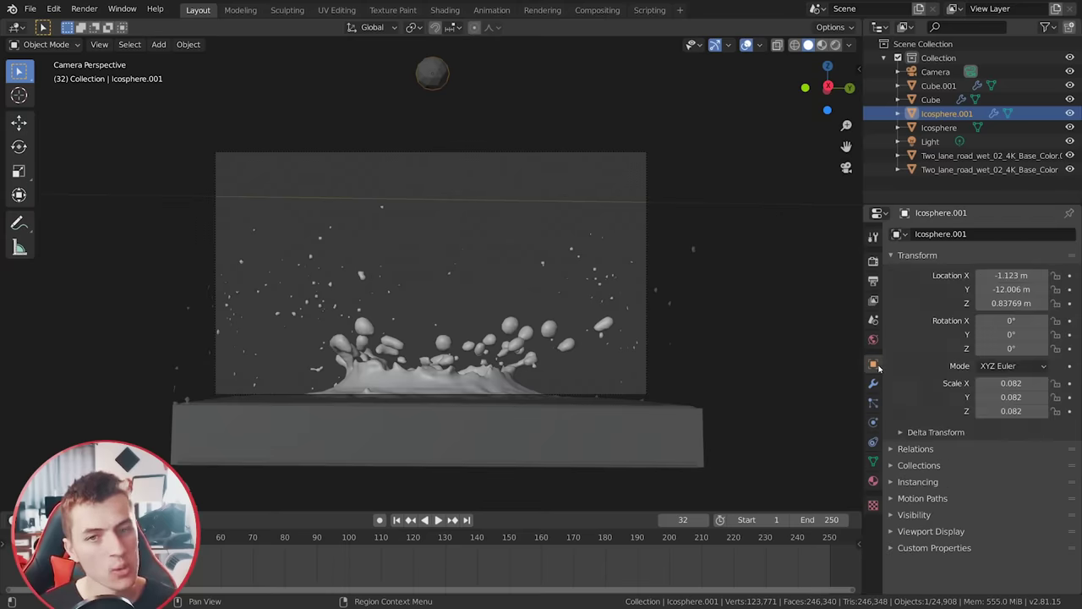
click(915, 515)
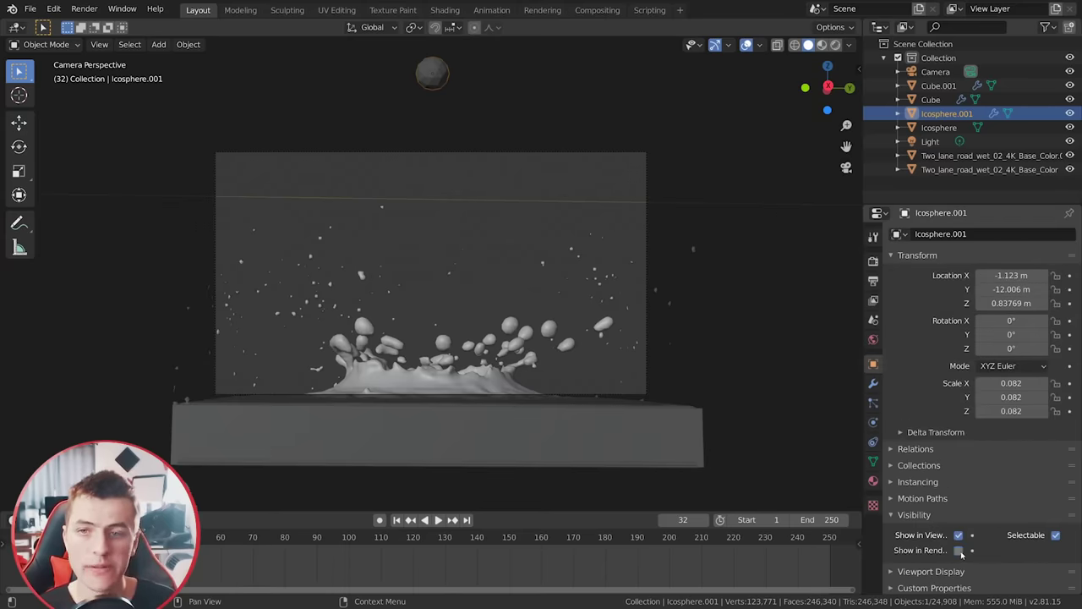
click(681, 445)
click(958, 550)
Step: Give the fluid domain cube a new Glass BSDF material with roughness 0 and IOR 1.333, and save the file
click(510, 361)
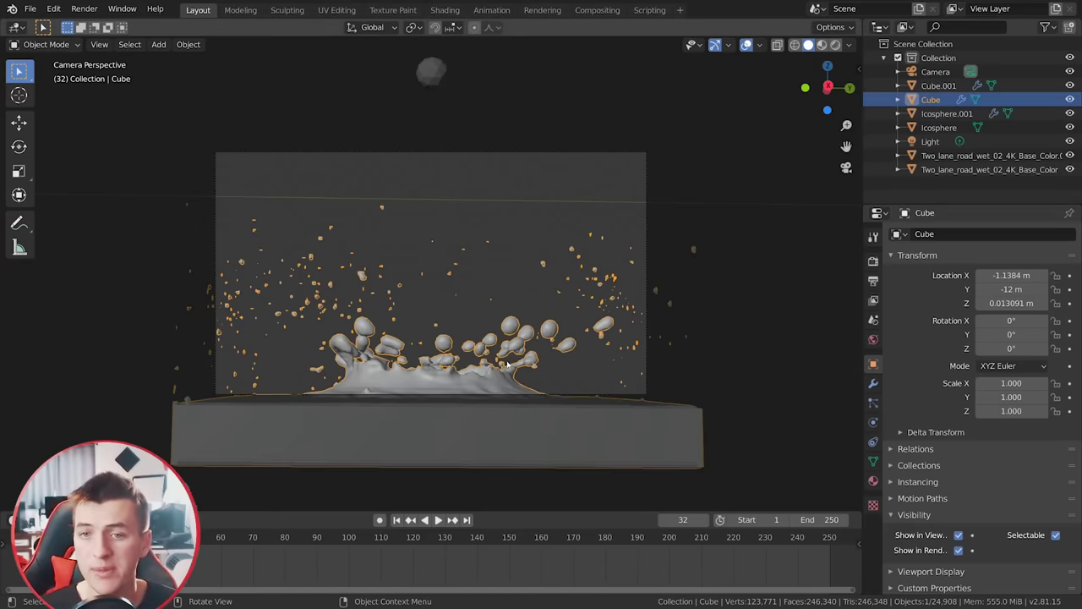
click(873, 480)
click(981, 294)
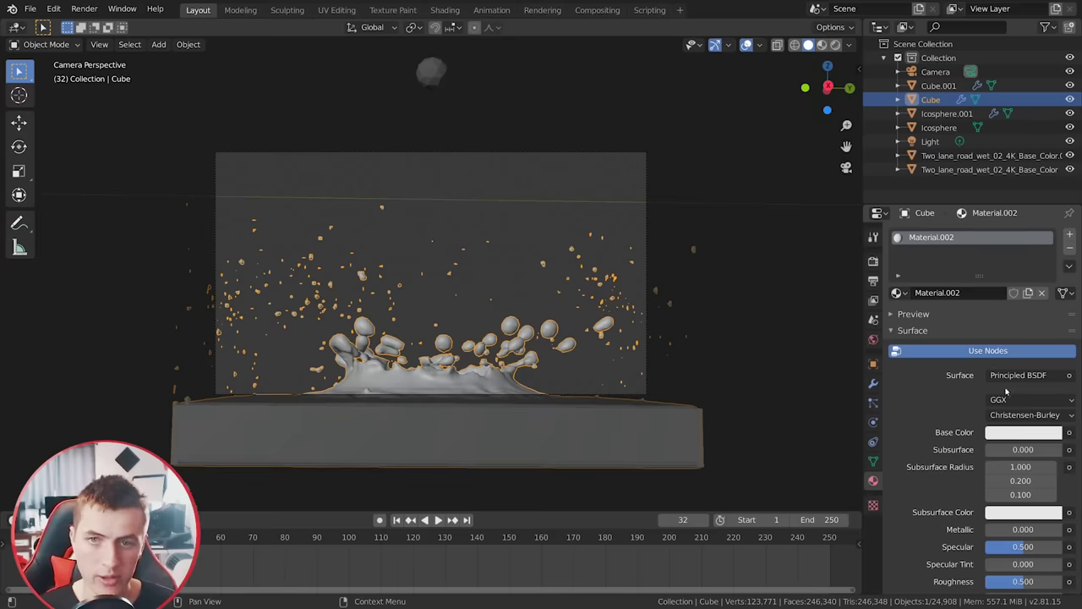
click(1019, 374)
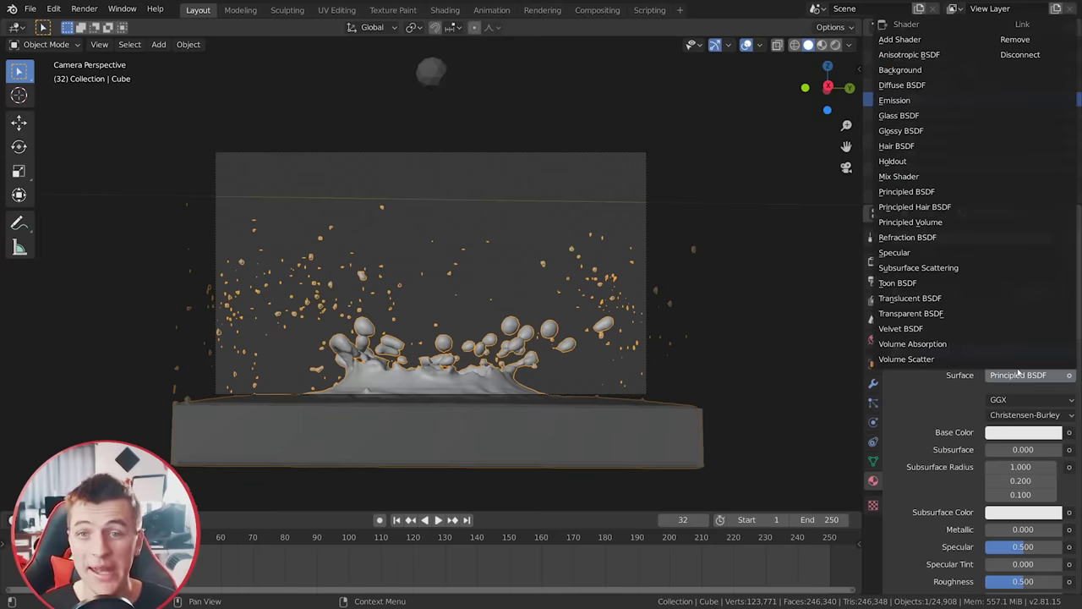
click(896, 116)
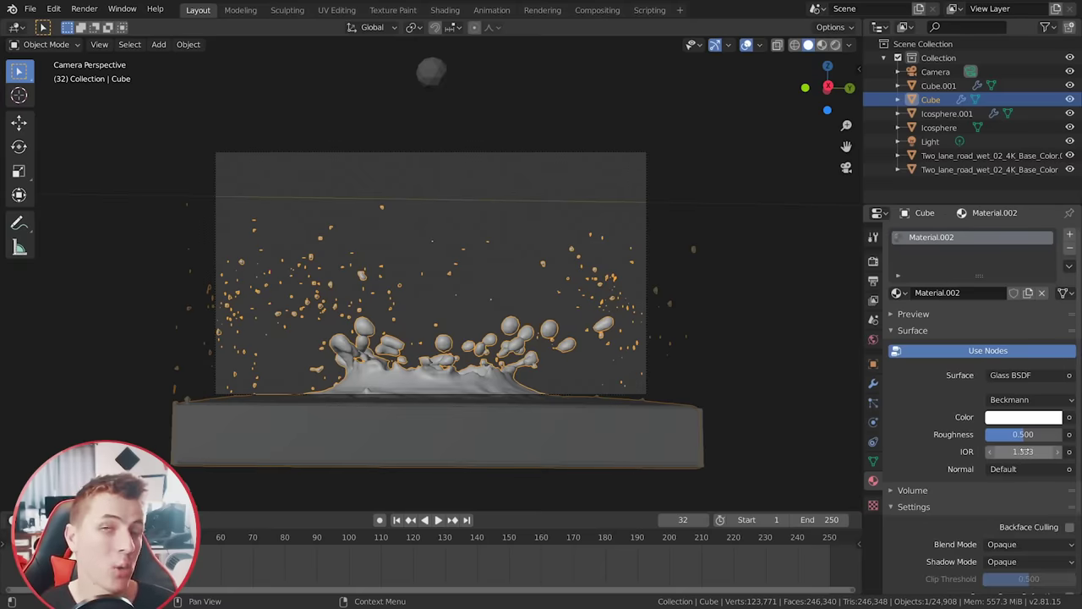
key(ctrl+s)
Step: Set the render engine to Cycles with GPU Compute as the device
click(873, 259)
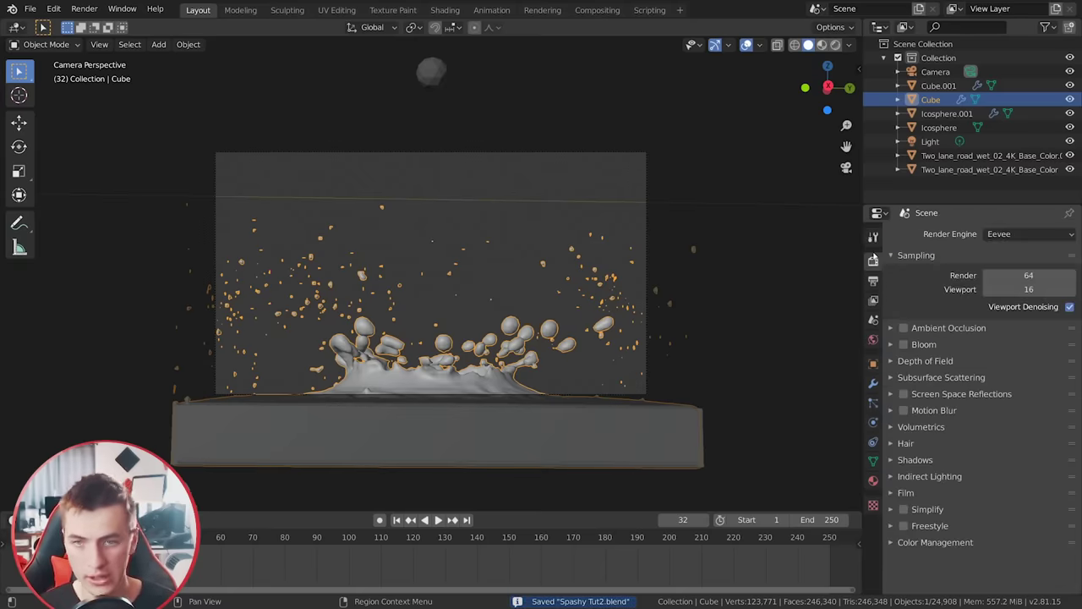
click(1006, 234)
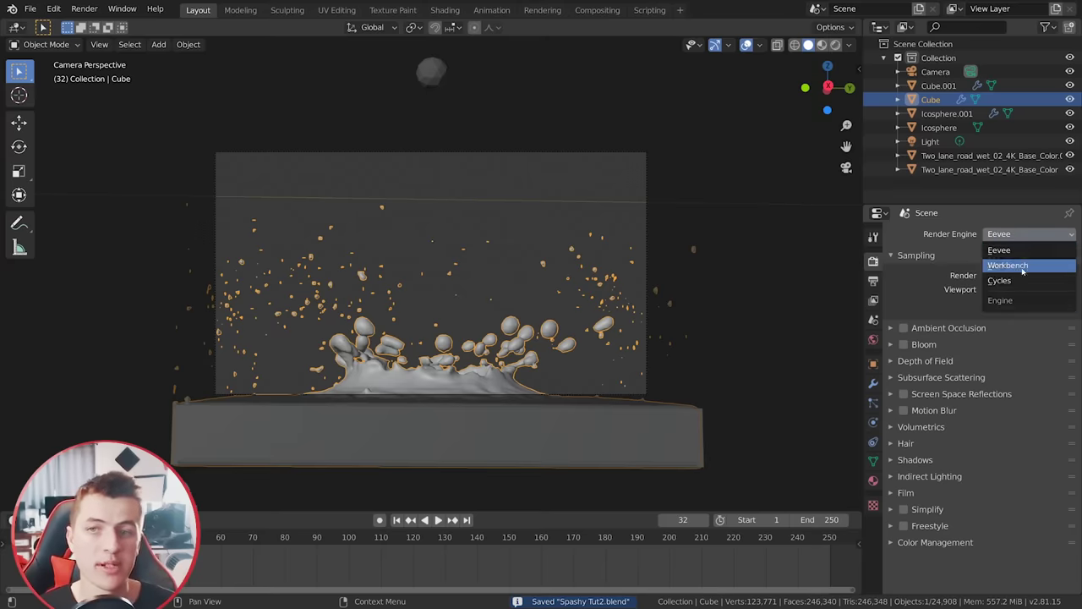
click(1021, 278)
click(1019, 268)
click(1019, 297)
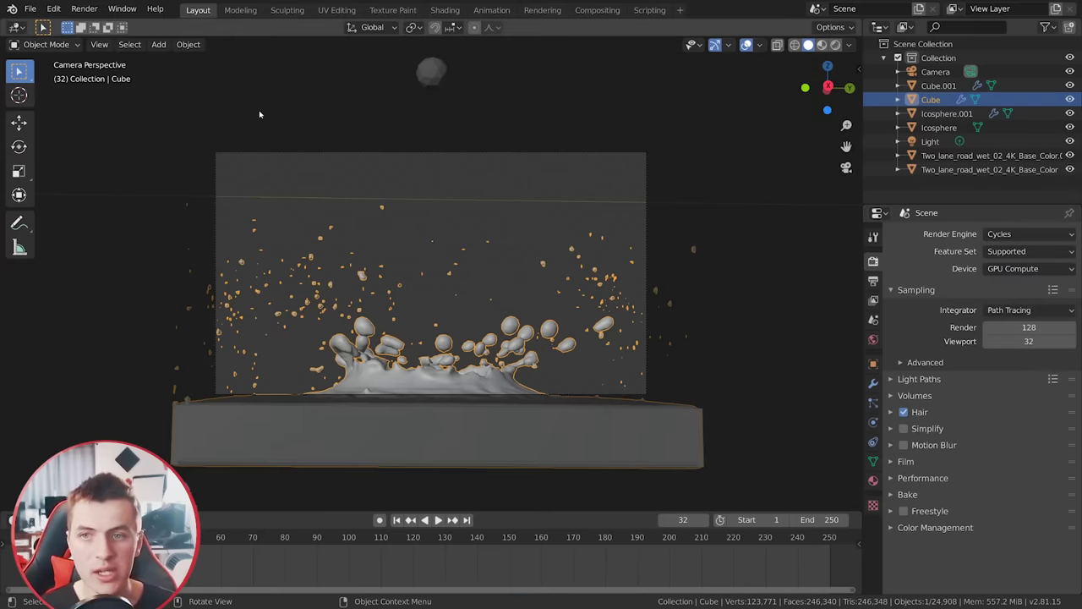
Step: Check which Cycles render devices are enabled in the system preferences
click(53, 9)
click(50, 204)
click(51, 245)
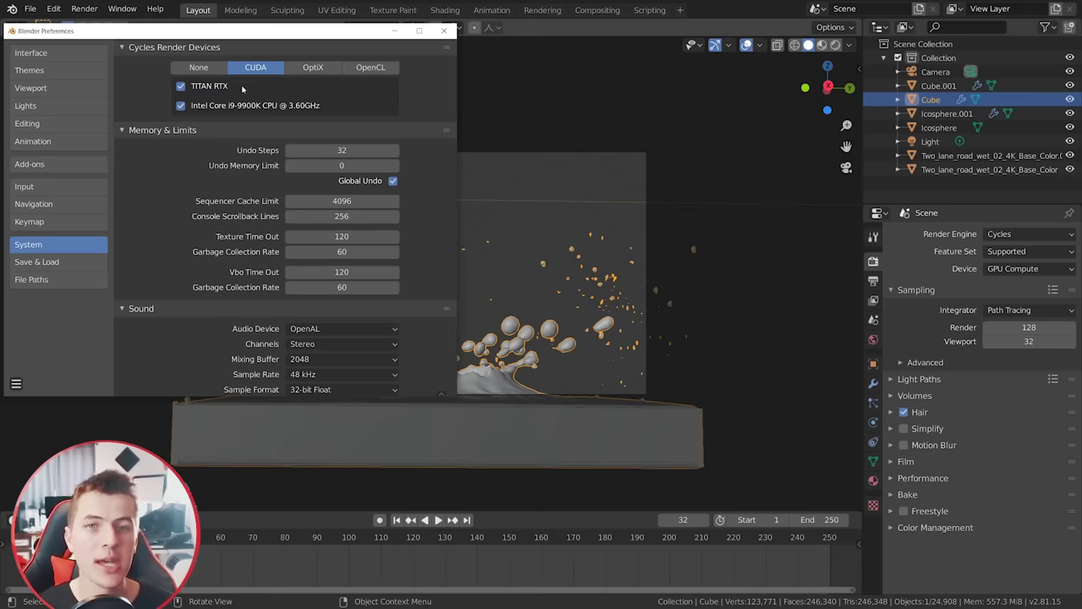
click(444, 30)
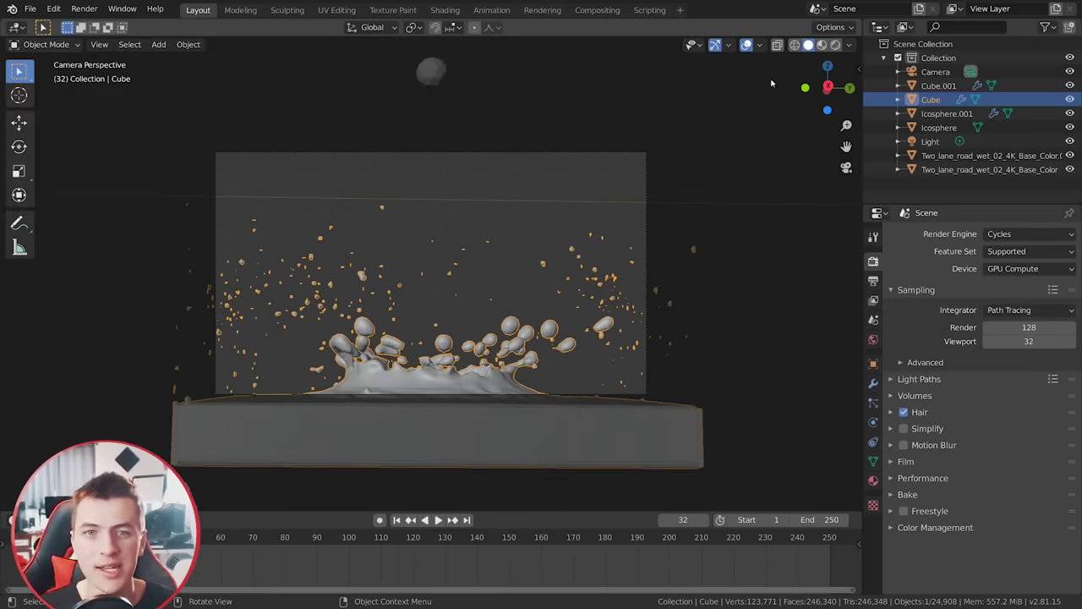
Step: Show the viewport in rendered shading and deselect all objects
click(835, 45)
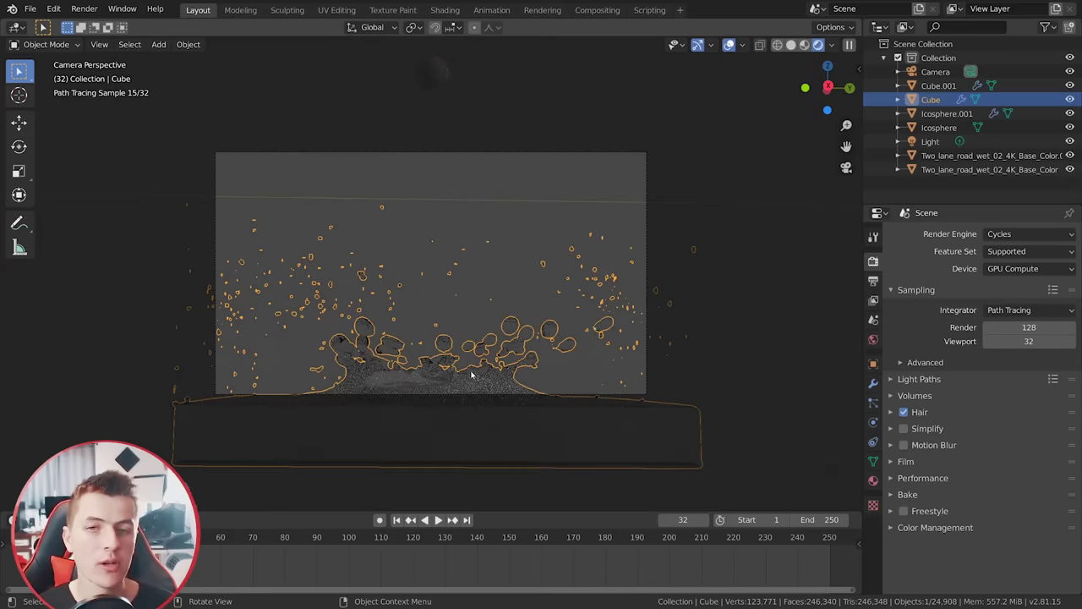
key(alt+a)
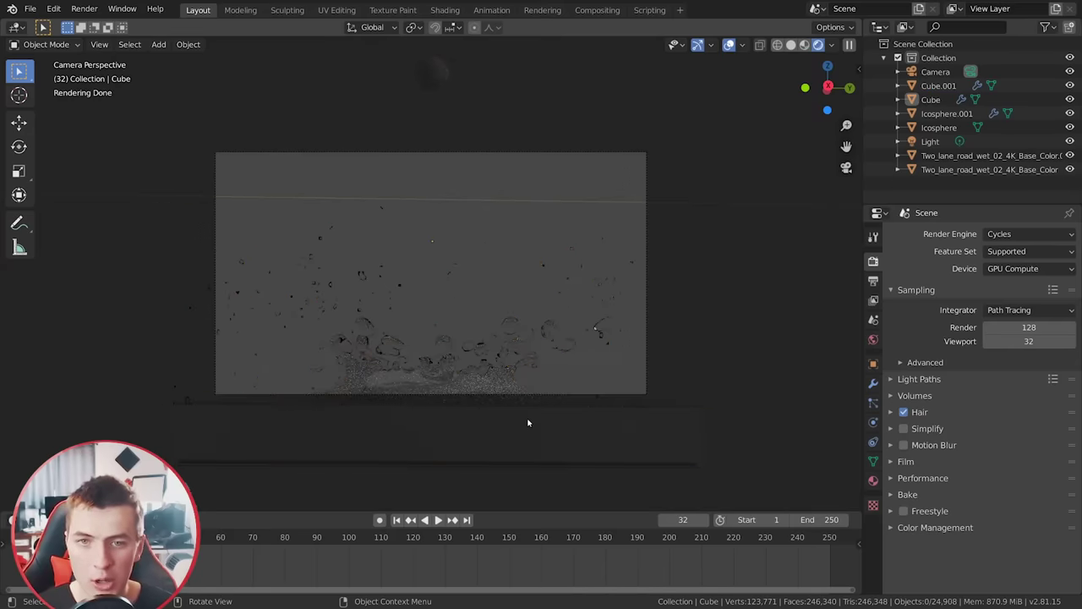
scroll(540, 375, up, 1)
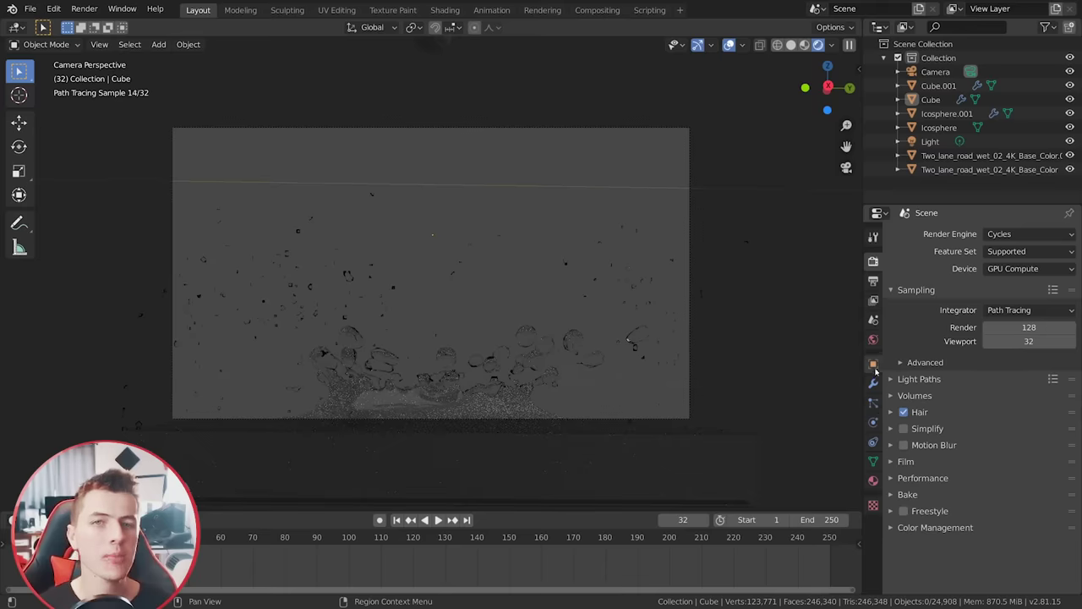
Step: Use an Environment Texture for the world colour and load shanghai_bund_4k(1).hdr into it
click(873, 339)
click(1067, 317)
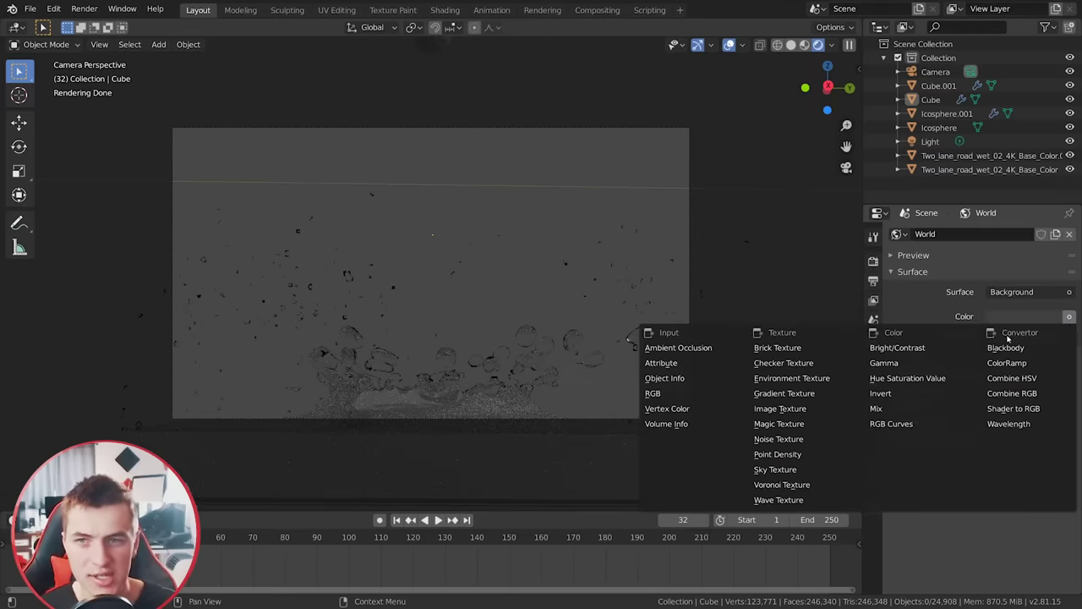
click(824, 378)
click(1058, 333)
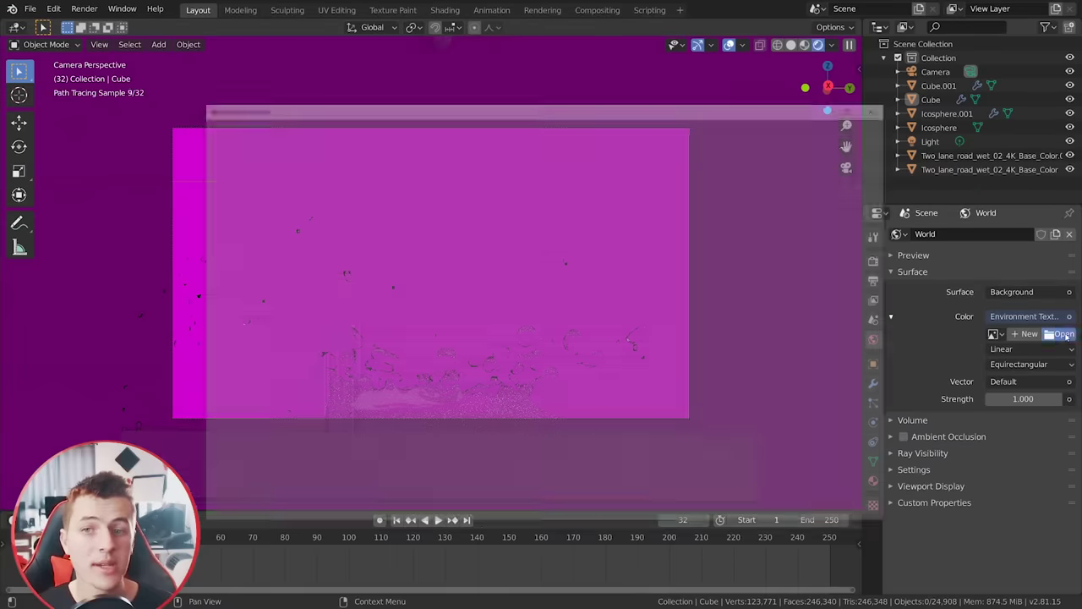
double_click(448, 283)
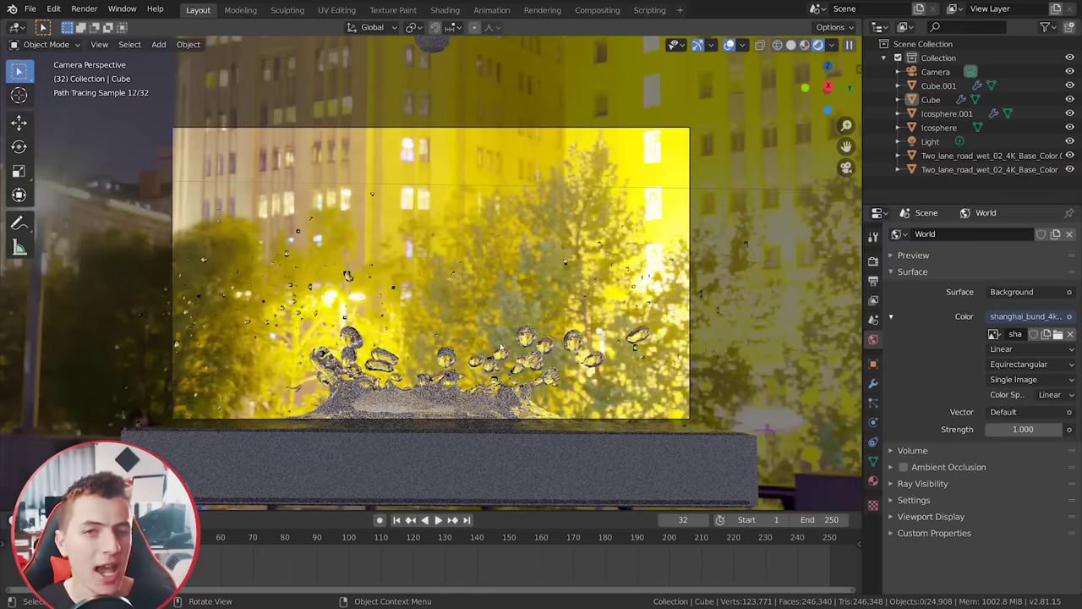
Step: Split the 3D viewport into two areas, turn the new one into a Shader Editor and hide its sidebar
drag(4, 22, 410, 101)
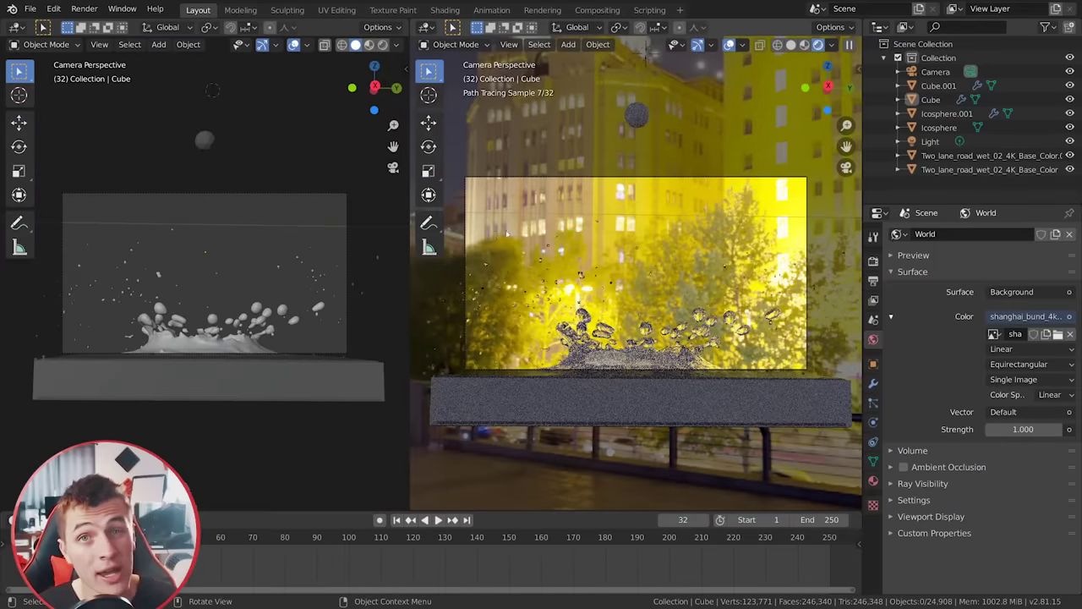
click(17, 27)
click(50, 123)
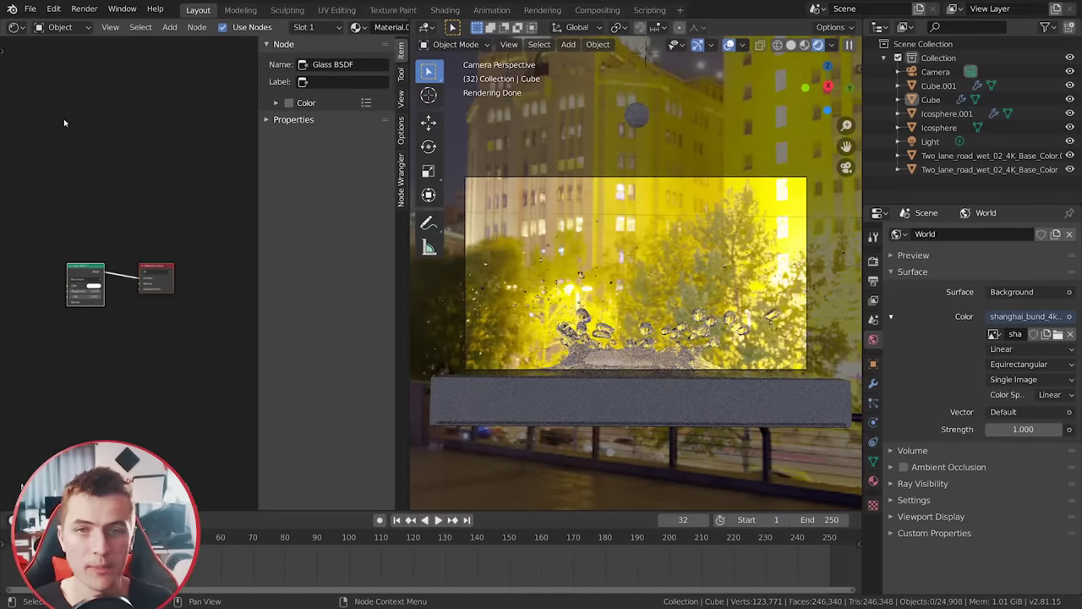
scroll(228, 232, up, 3)
key(n)
scroll(195, 211, up, 3)
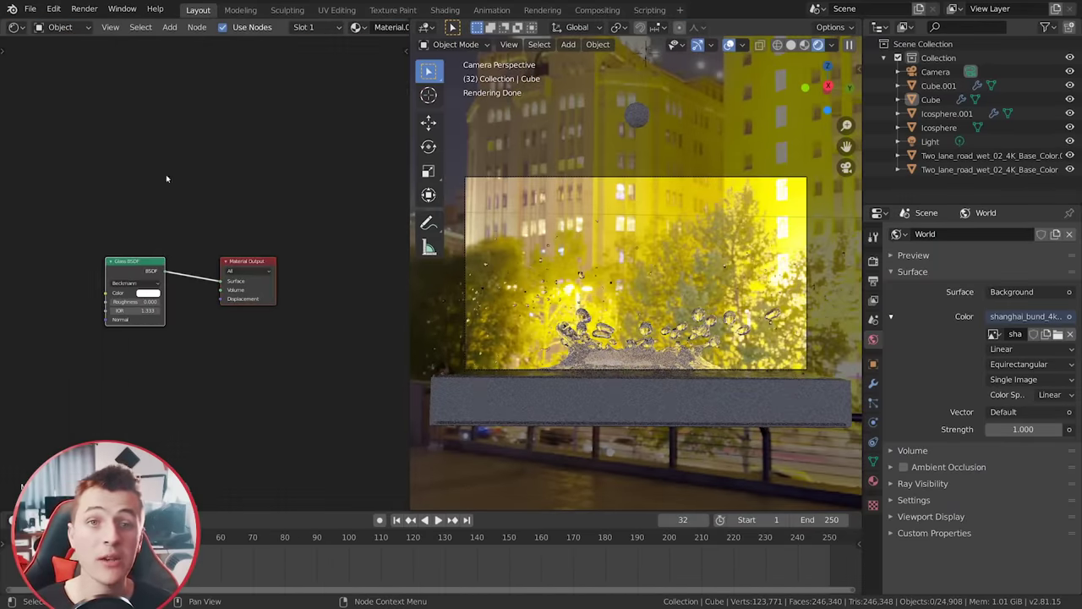
Step: In the world shader, add Texture Coordinate and Mapping nodes to the HDRI and set the mapping's Z rotation to 40°
click(68, 28)
click(59, 58)
scroll(169, 177, up, 1)
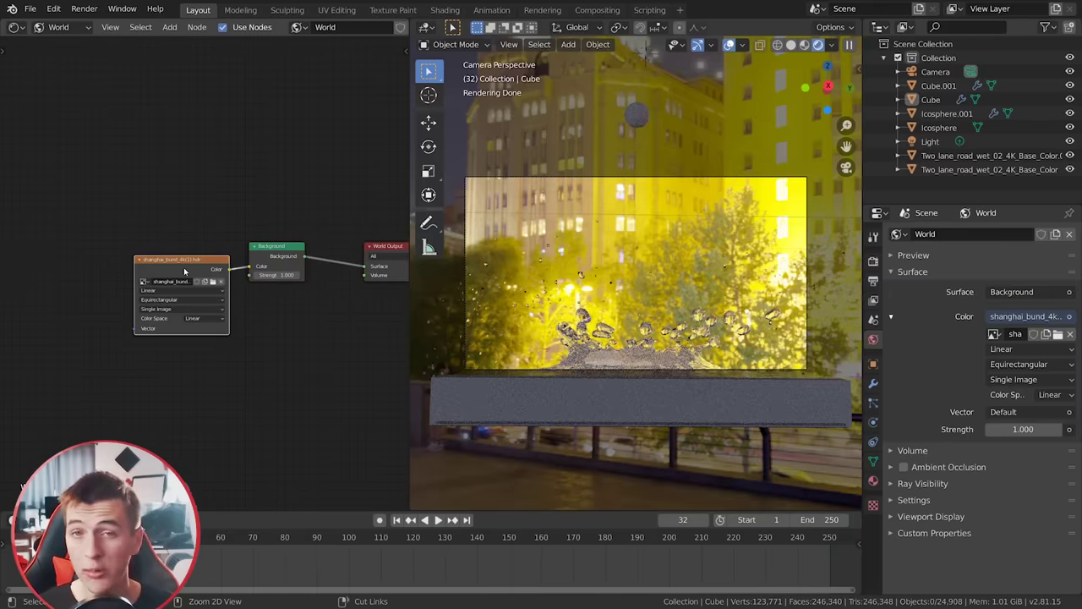
key(ctrl+t)
scroll(157, 242, down, 4)
middle_drag(157, 242, 259, 233)
scroll(203, 275, up, 4)
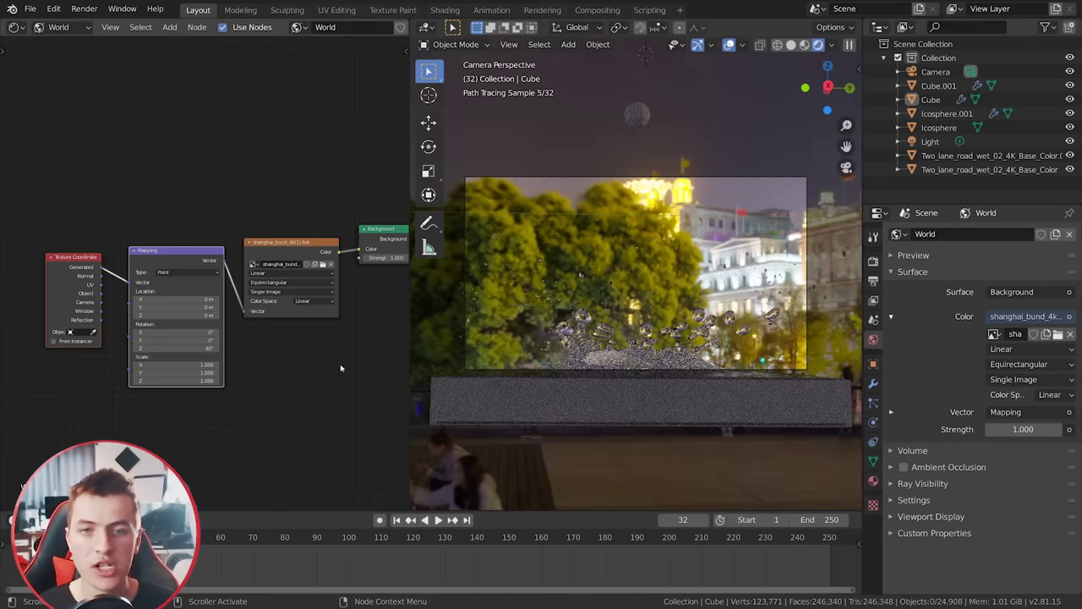
Step: Enable a transparent film background for the Cycles render
key(Home)
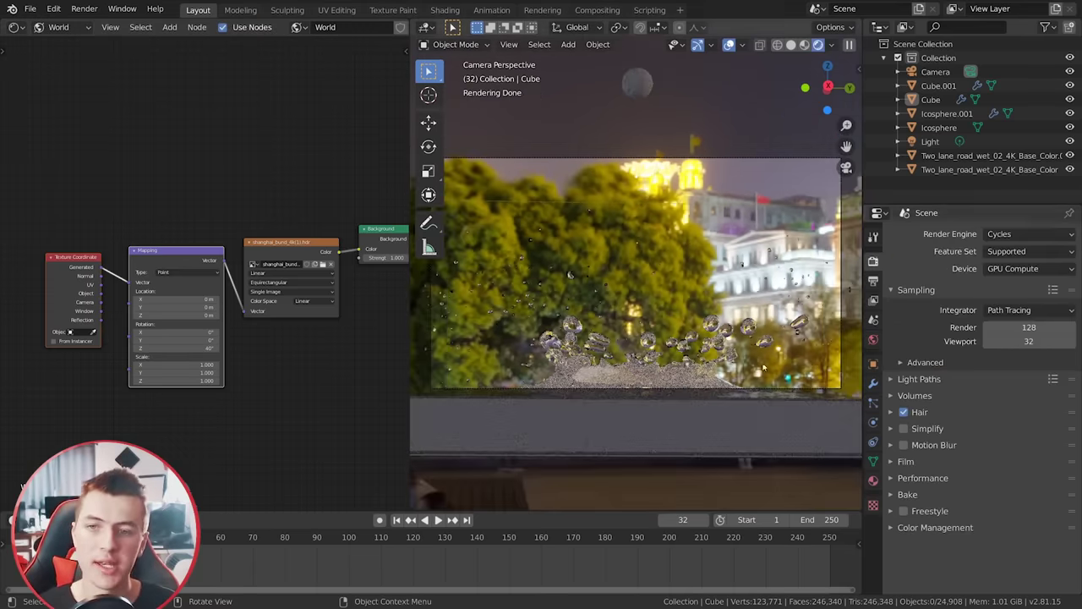
click(906, 462)
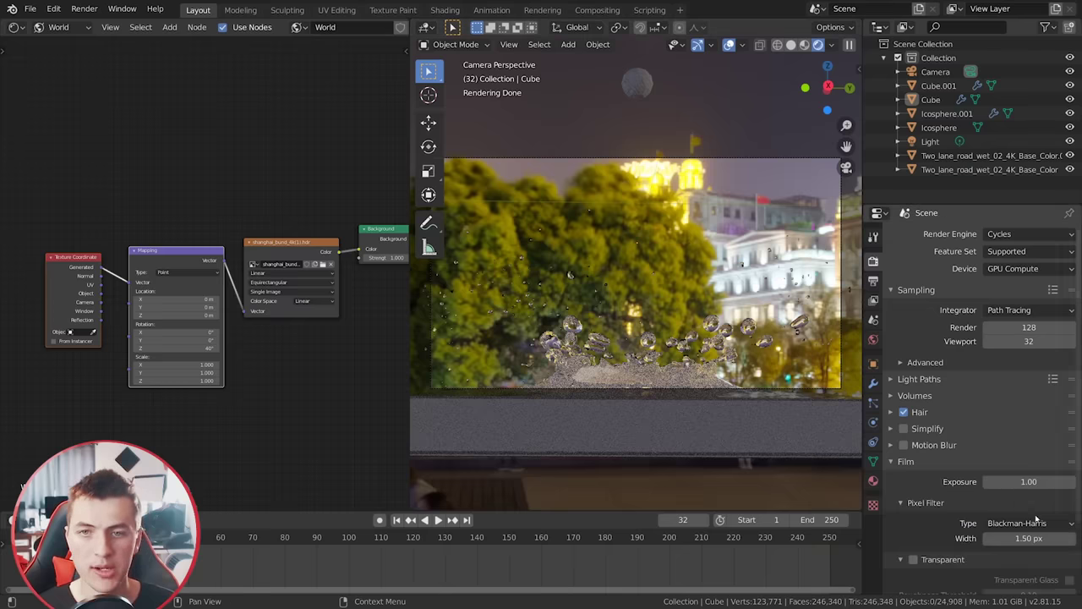
scroll(1035, 519, down, 2)
click(912, 525)
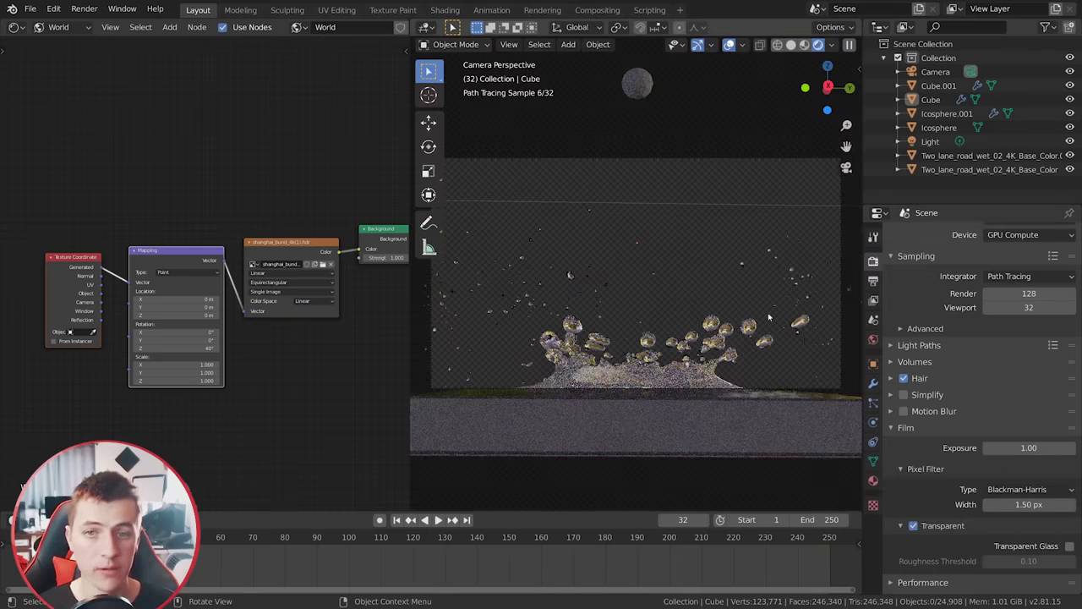
Step: Render frame 32 of the splash and save the result as a PNG image named Splash1
key(F12)
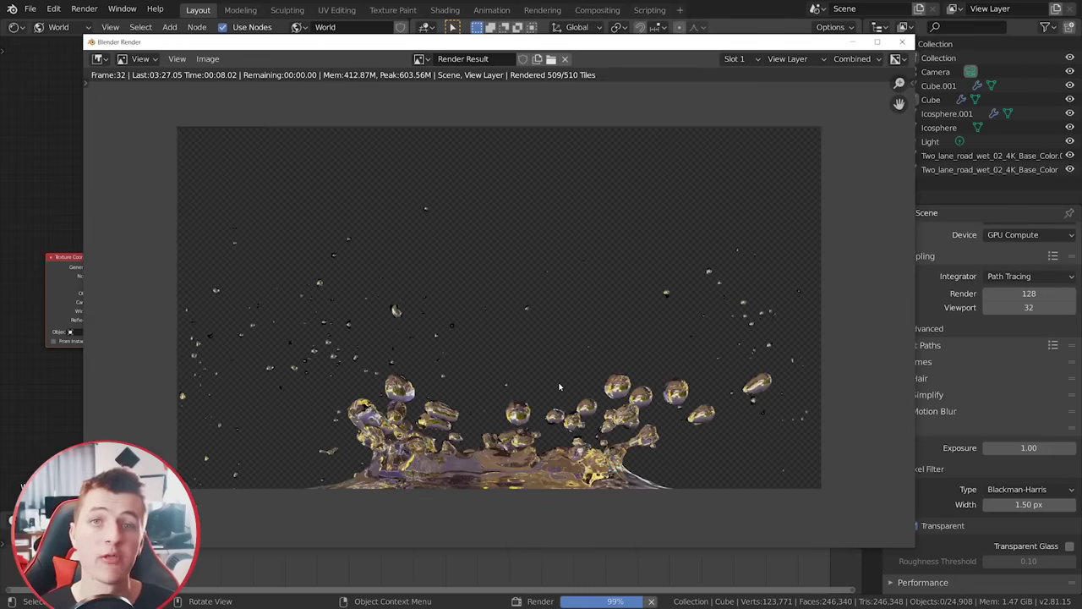
click(207, 58)
click(240, 158)
click(401, 512)
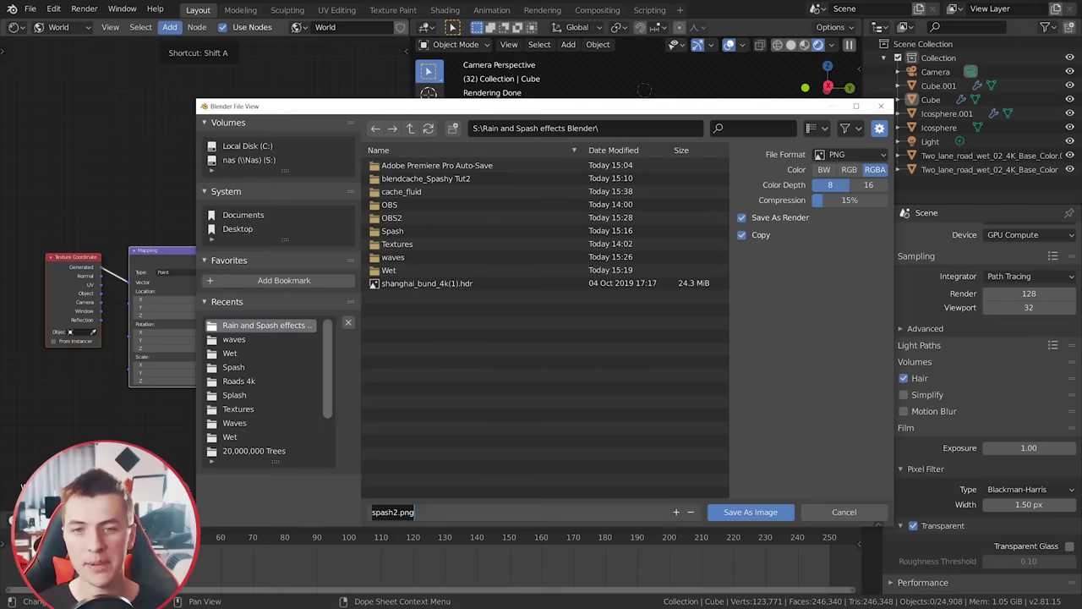
text(Splash1)
key(Return)
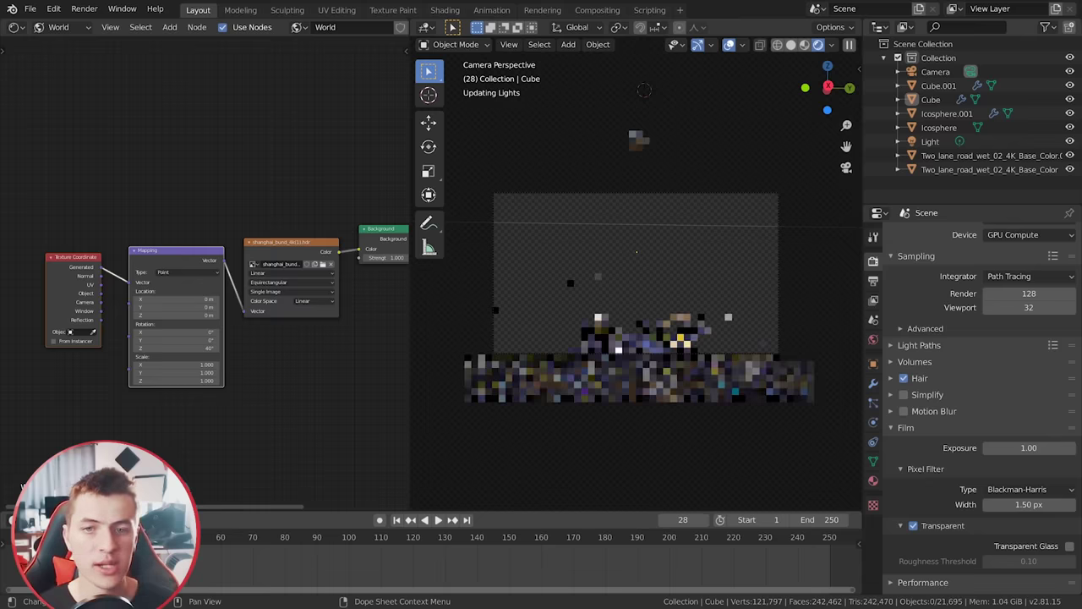
Step: Render frame 27 of the splash and save the result as another image
key(F12)
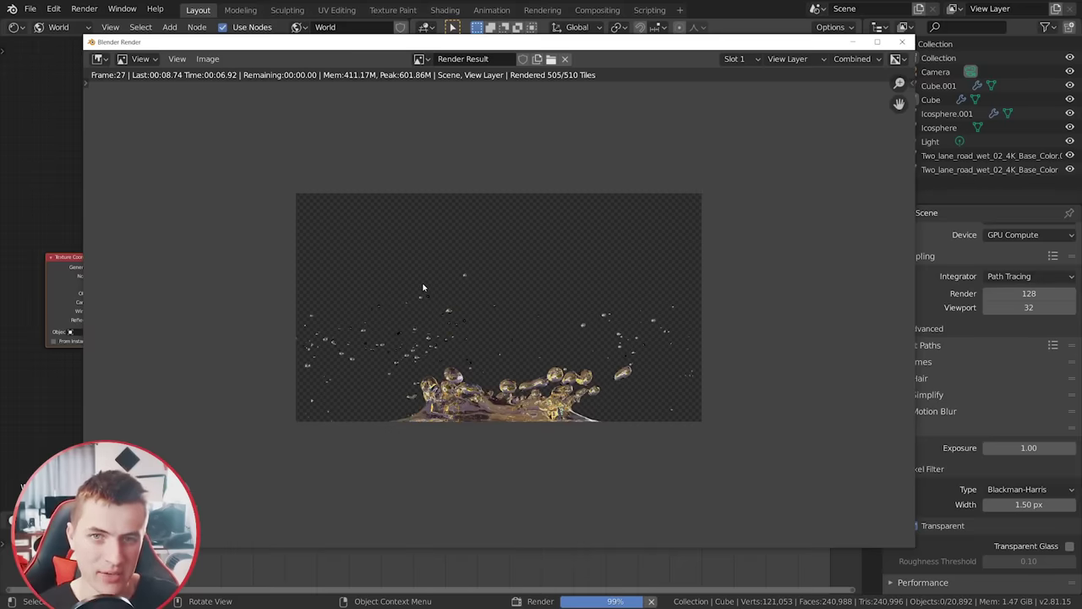
key(shift+alt+s)
click(394, 512)
key(Return)
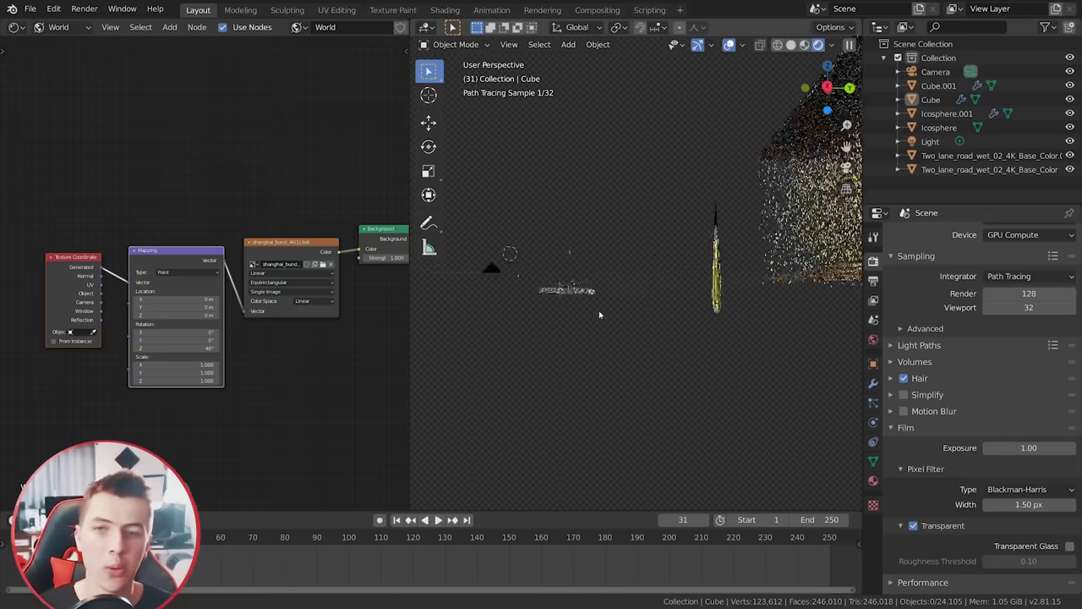
Step: In the right orthographic view, import Splash1.png into the scene as an image plane
scroll(716, 320, down, 5)
click(737, 330)
key(KP_3)
key(shift+a)
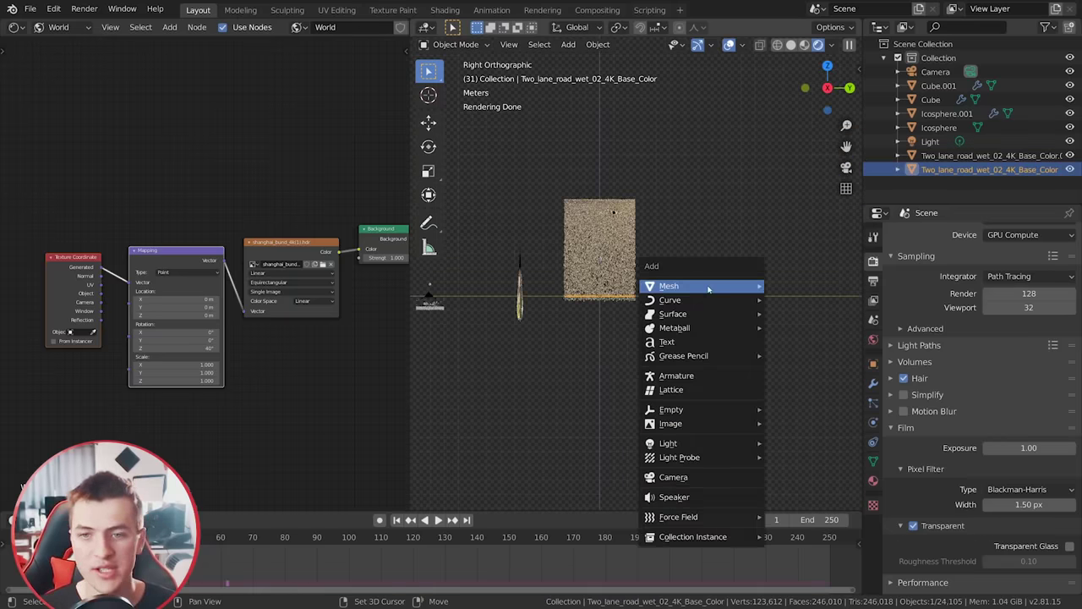
mouse_move(676, 422)
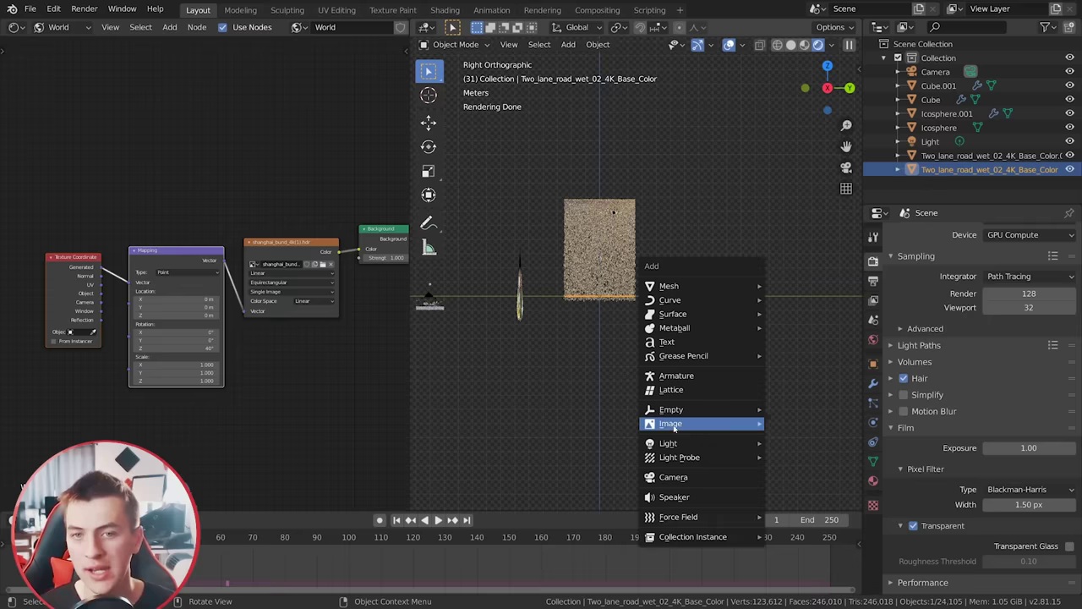
click(796, 449)
double_click(459, 297)
key(KP_Decimal)
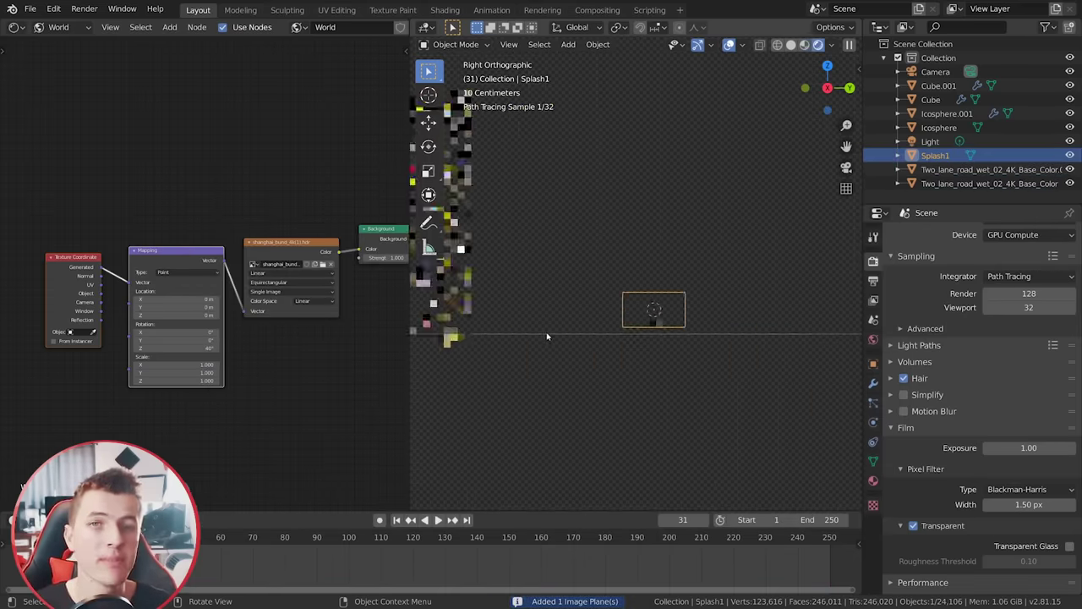
scroll(630, 275, up, 1)
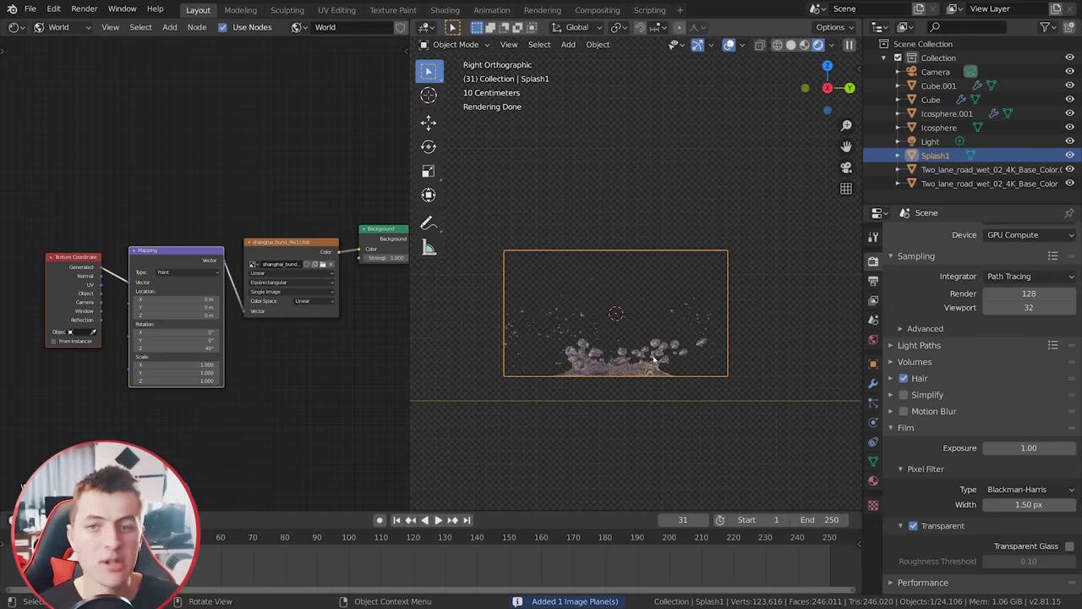
Step: Move the Splash1 plane's mesh up about 0.5 m with proportional editing so its lower edge sits at the object origin
key(Tab)
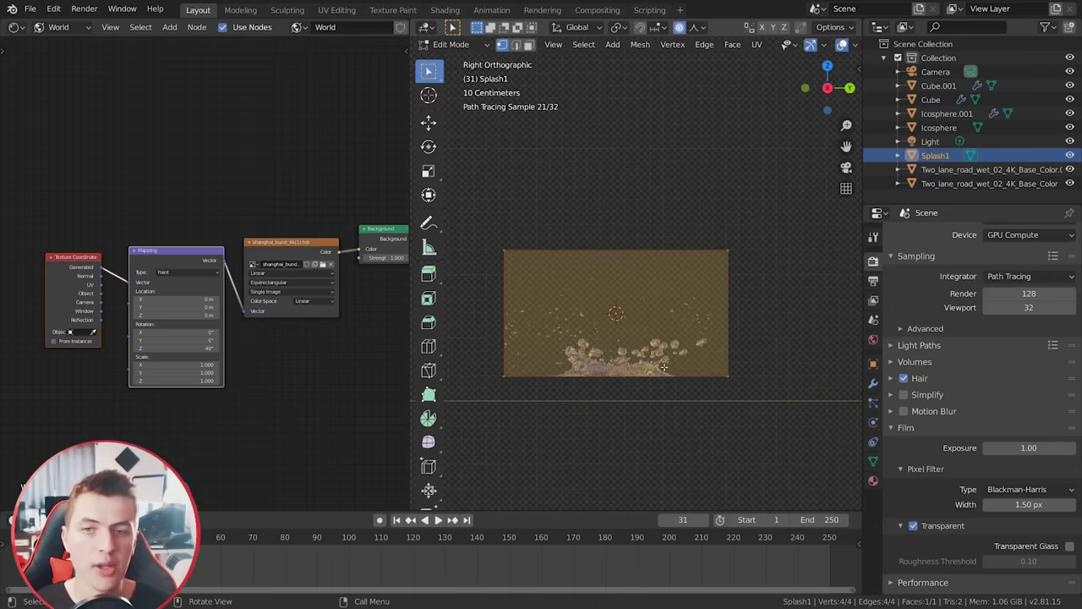
key(o)
key(g)
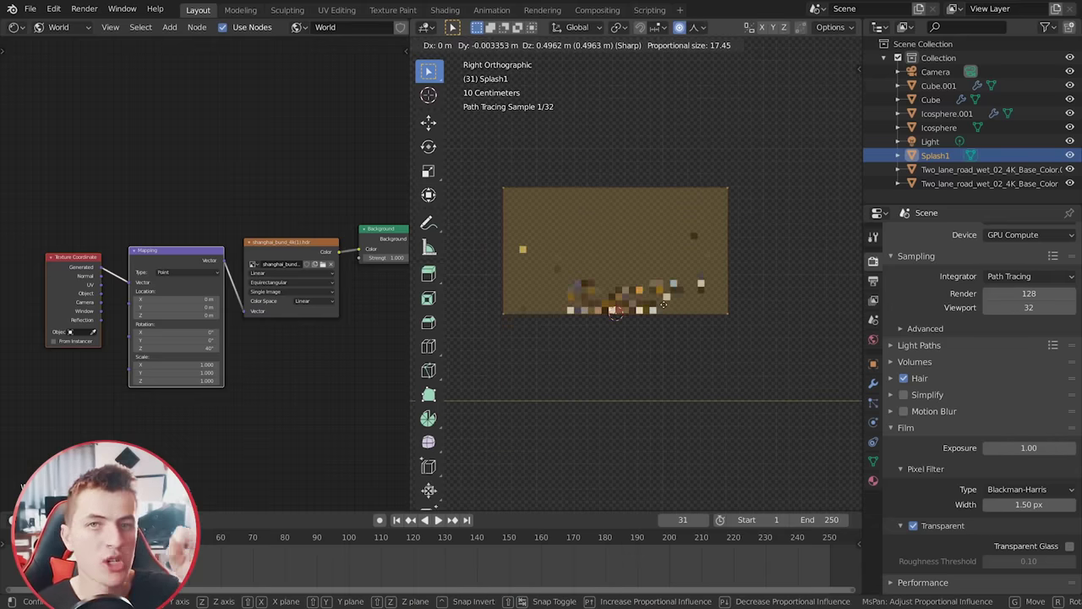
click(664, 302)
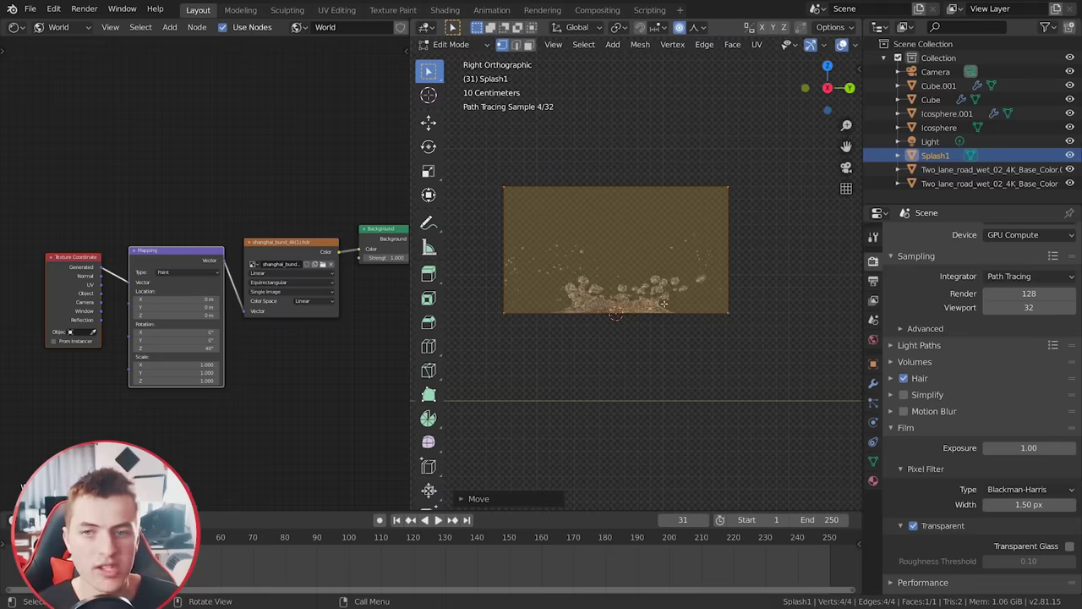
key(Tab)
Step: Stretch the Splash1 plane along the Z axis to about 2.5 times its height
key(s)
key(z)
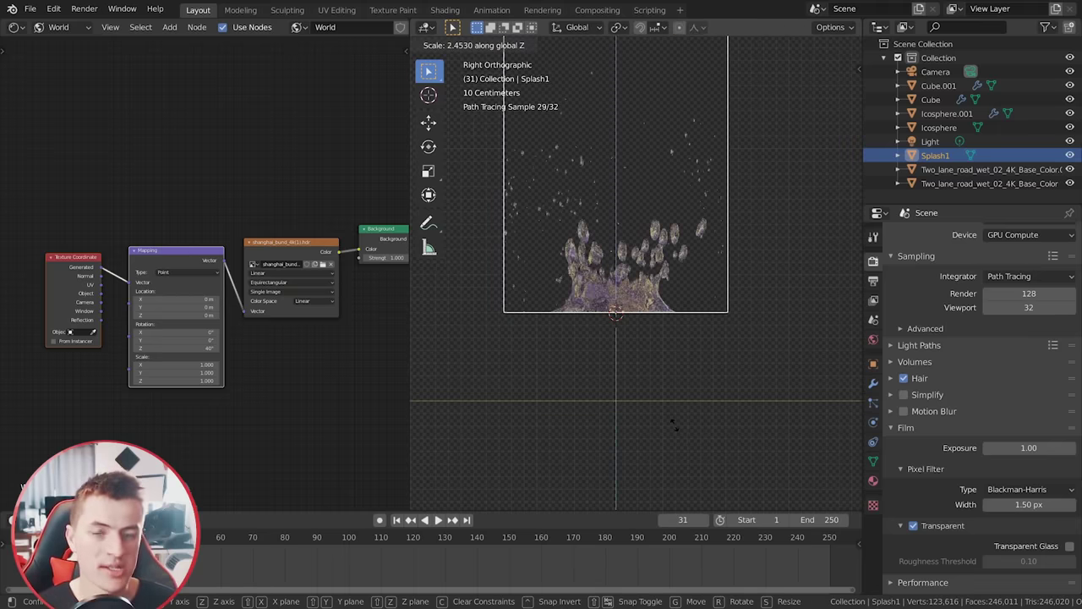
click(650, 334)
scroll(650, 333, down, 3)
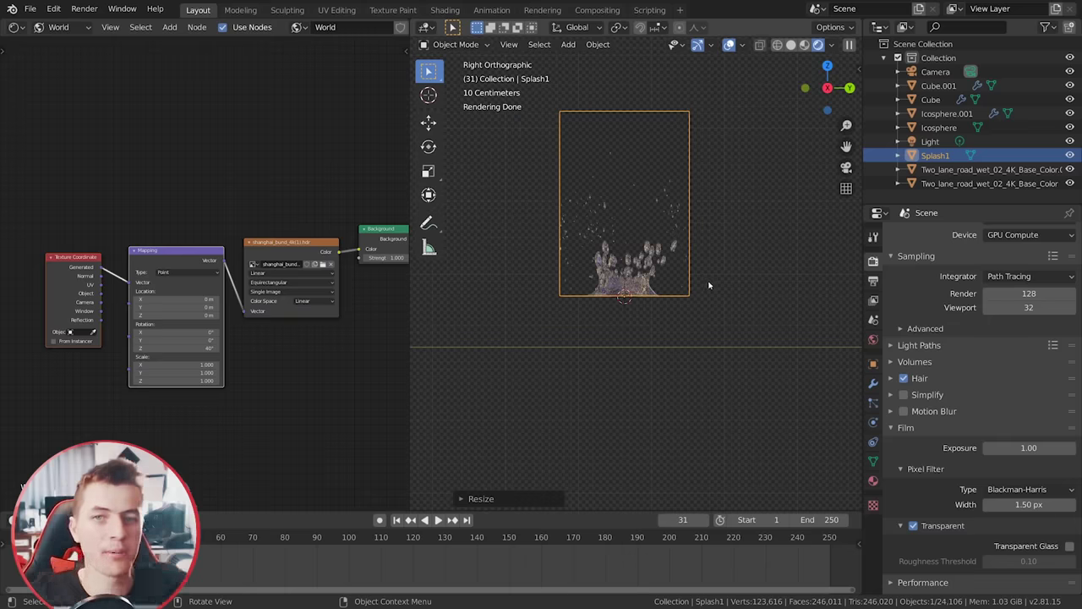
scroll(684, 301, down, 1)
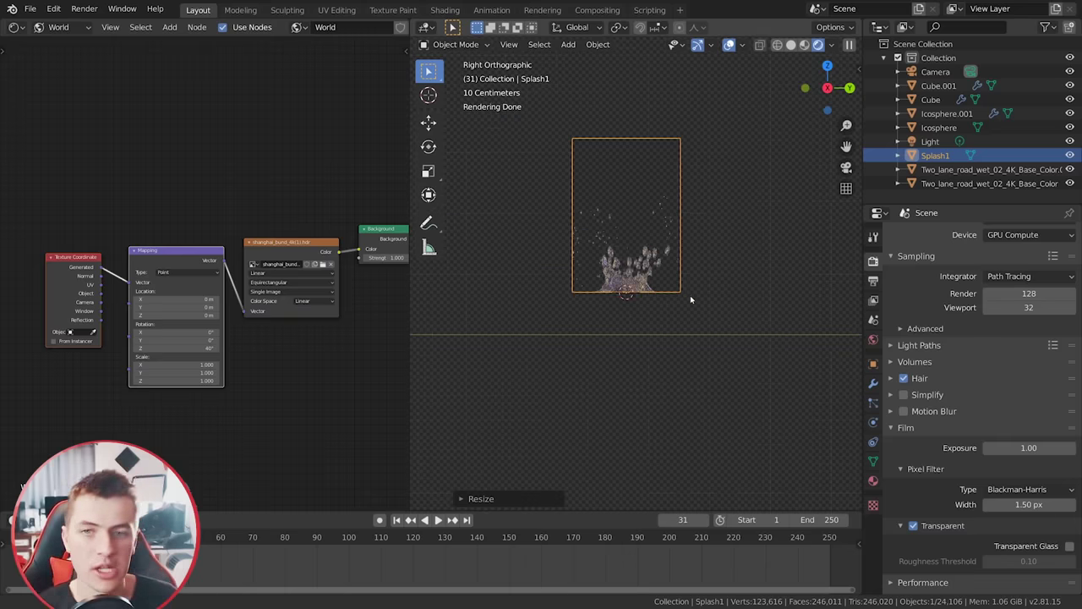
shift+middle_drag(690, 295, 649, 326)
Step: Show the Splash1 plane's object material in the shader editor and lower the Principled BSDF roughness to about 0.1
click(58, 30)
click(63, 46)
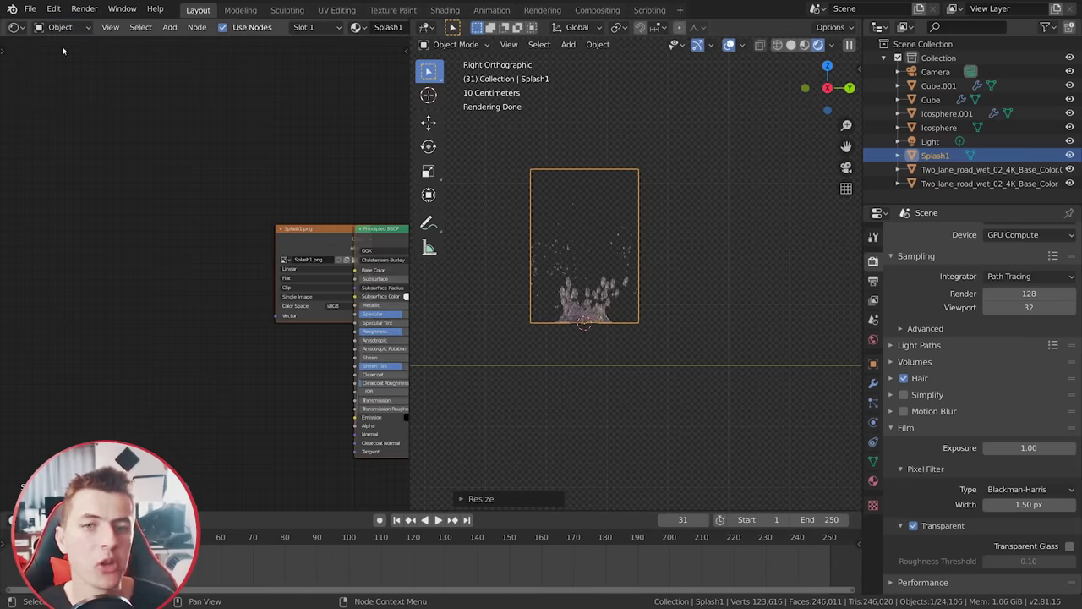
key(Home)
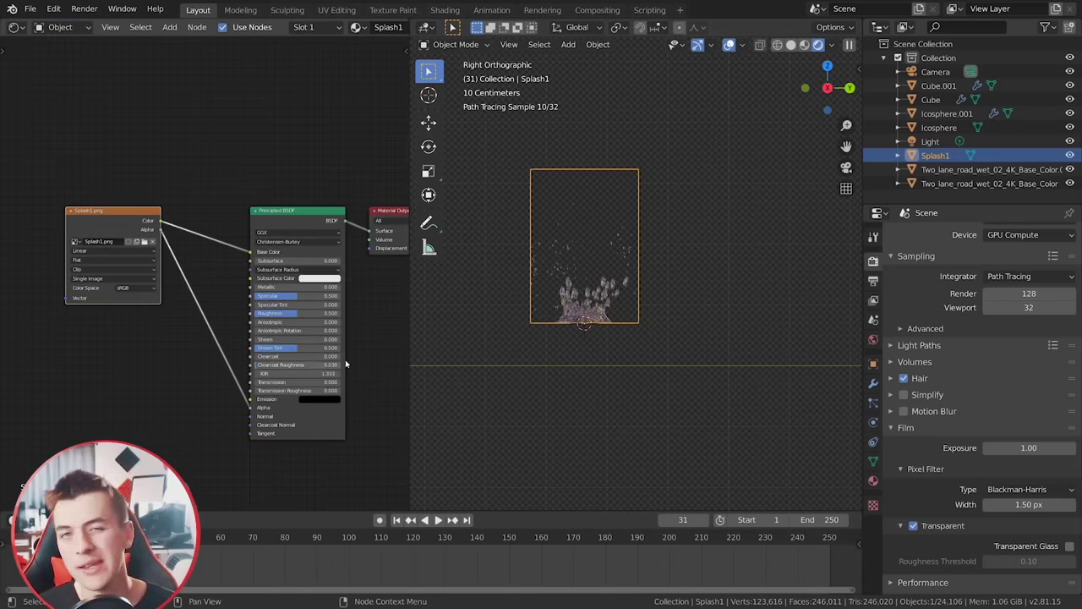
scroll(220, 331, up, 3)
scroll(239, 317, down, 4)
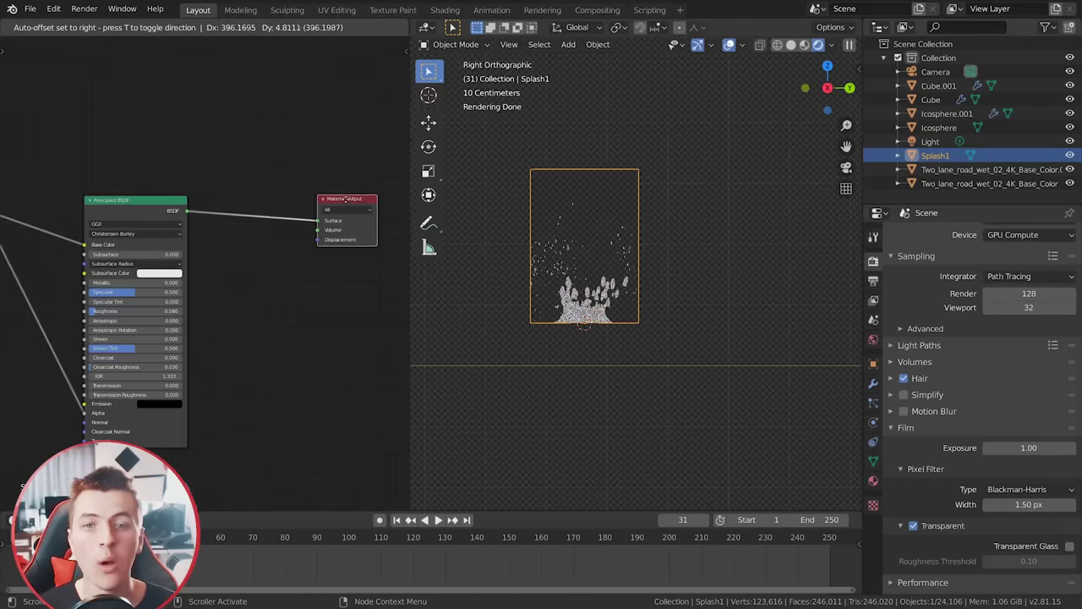
Step: Insert a Mix Shader node between the Principled BSDF and the Material Output
key(shift+a)
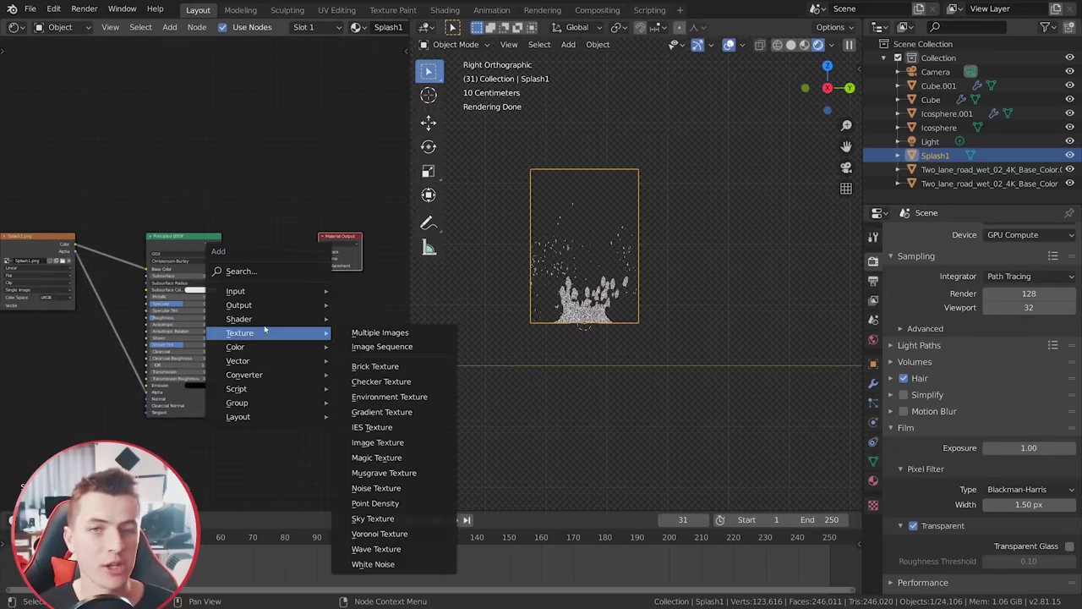
mouse_move(239, 318)
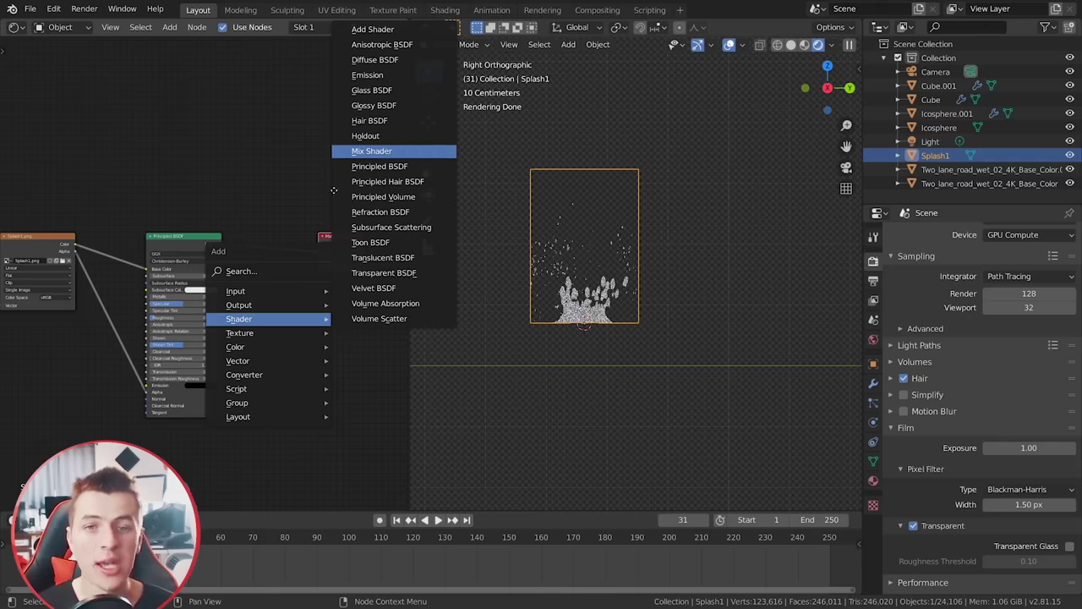
click(365, 152)
click(275, 239)
Step: Connect a new Transparent BSDF to the Mix Shader's second shader input and set the mix factor to 0.22
key(shift+a)
mouse_move(275, 238)
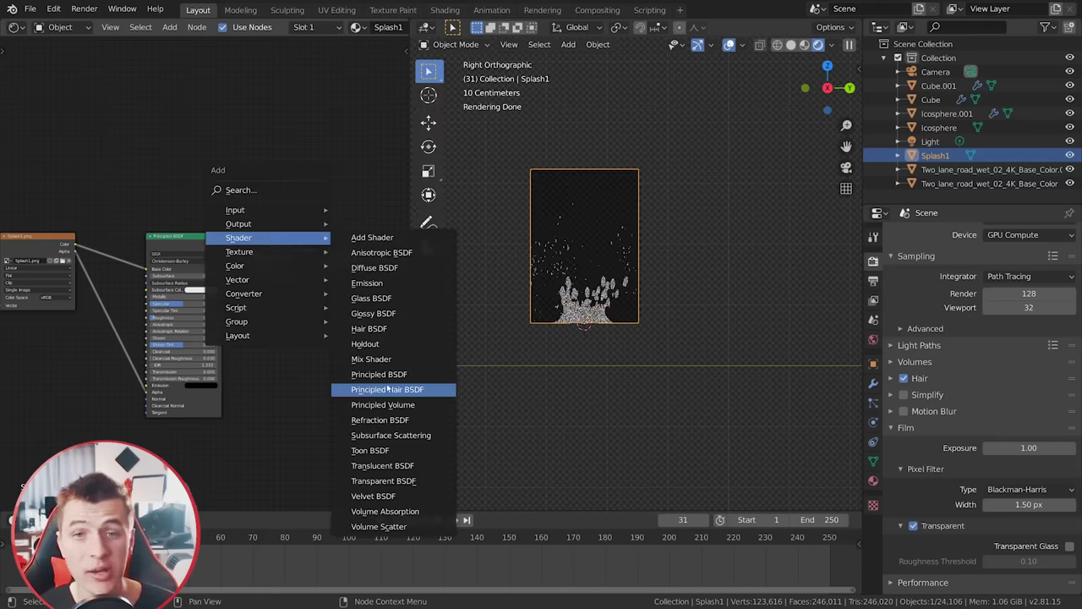
click(408, 481)
click(257, 334)
drag(279, 336, 262, 296)
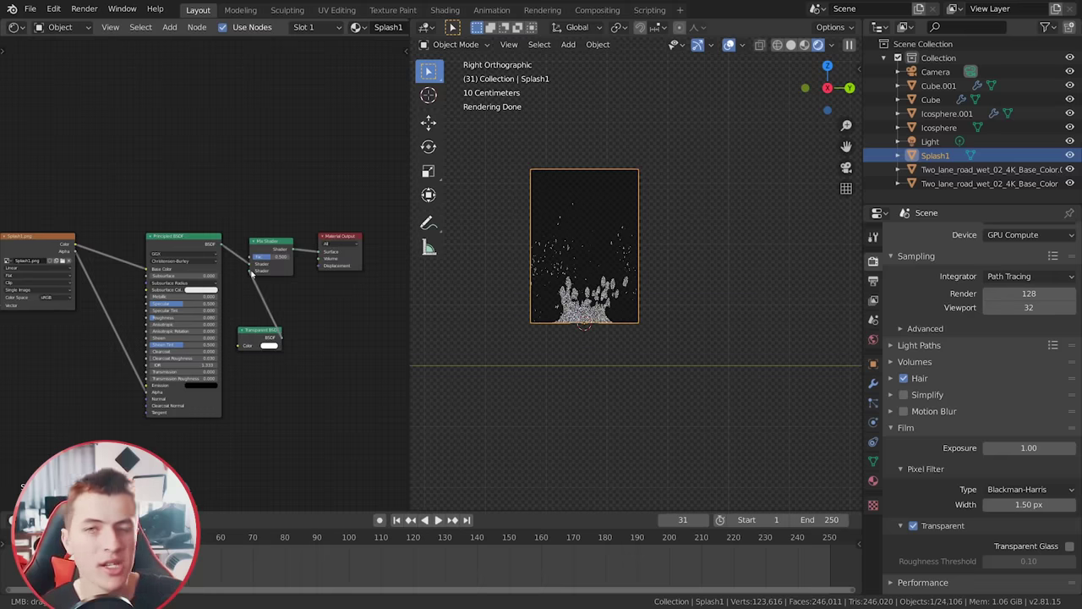
click(276, 257)
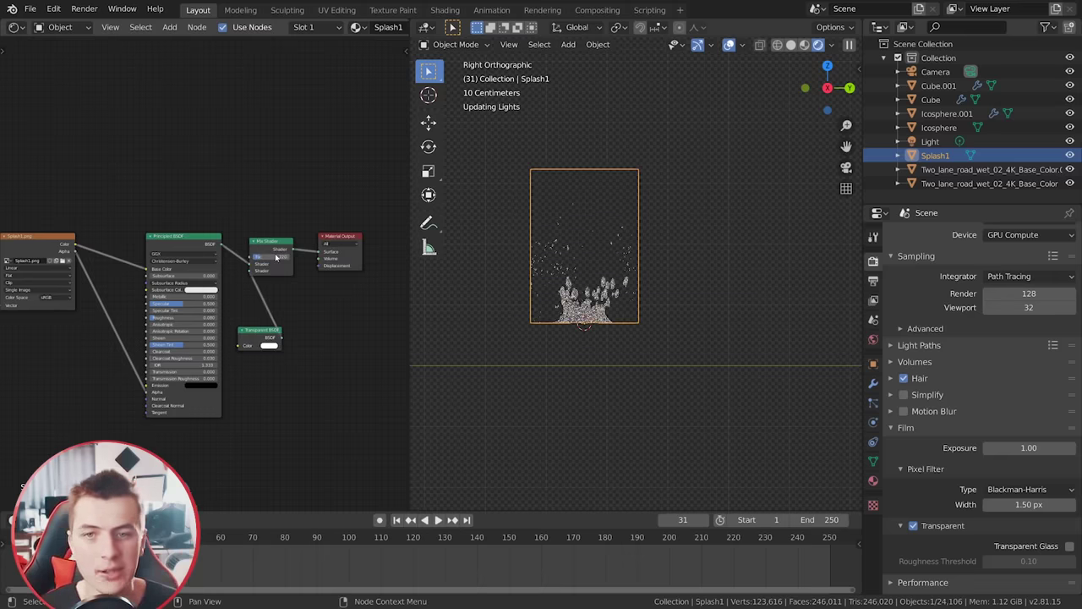
scroll(601, 332, up, 3)
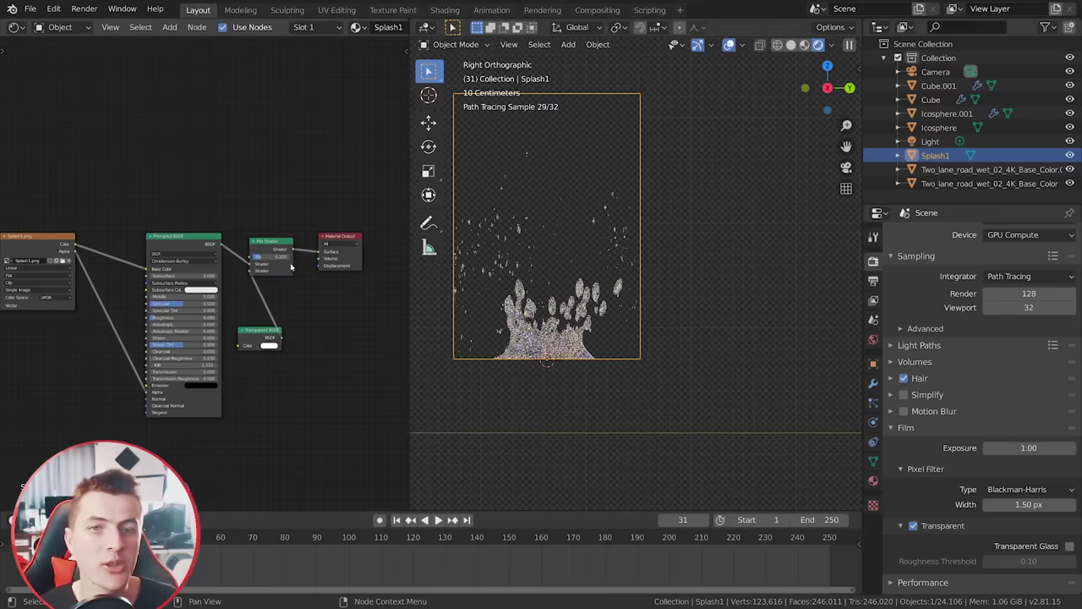
Step: Insert a Hue Saturation Value node between the splash image colour and the Base Color, with its Value set to 1.9
key(shift+a)
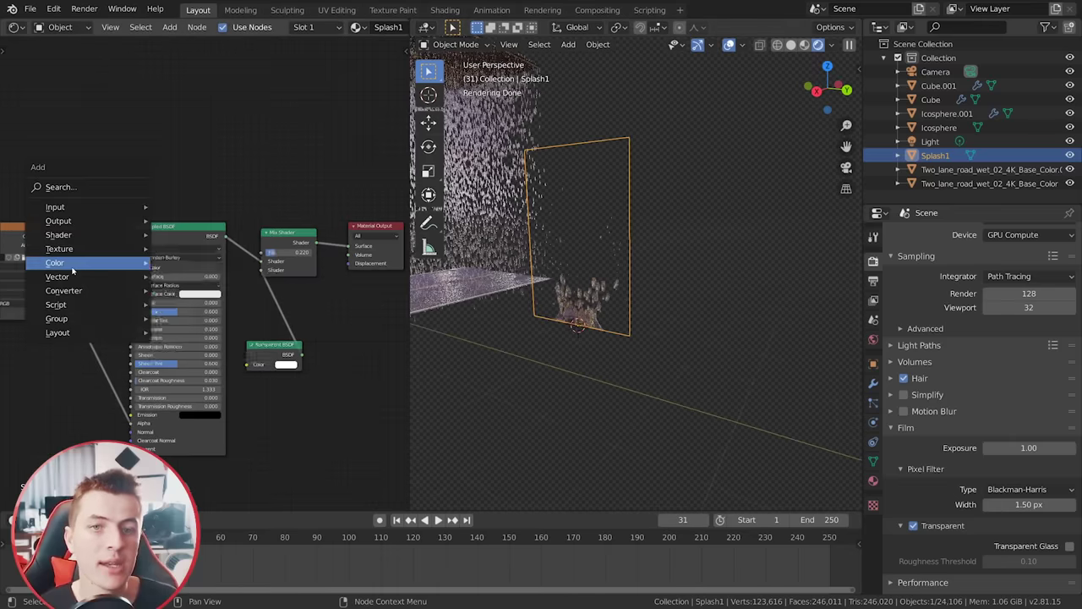
mouse_move(73, 269)
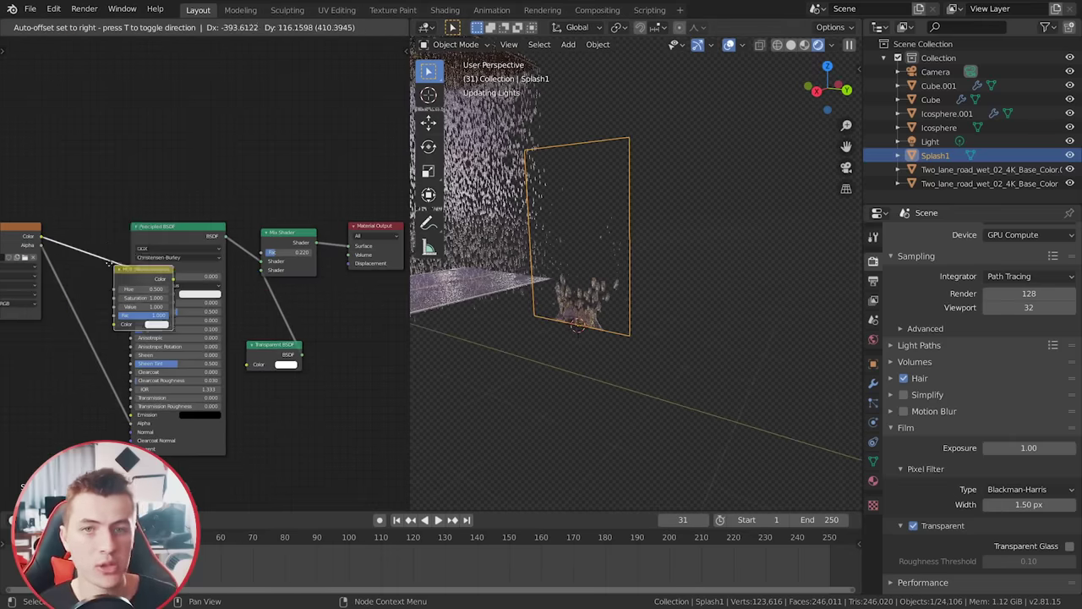
click(198, 292)
click(115, 254)
click(119, 263)
text(1.9)
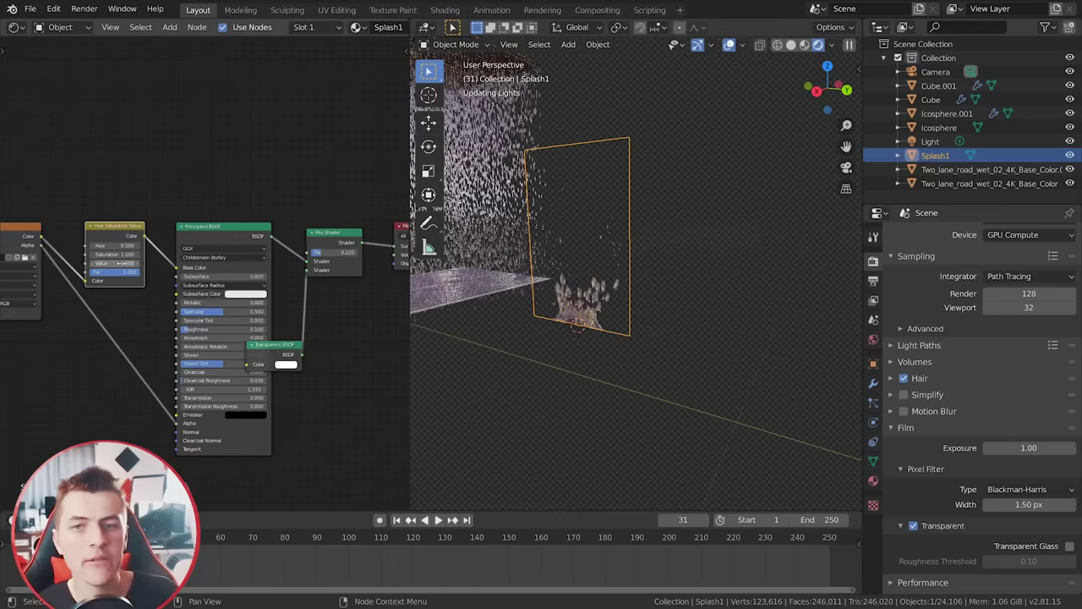
text(1.9)
key(Return)
Step: Duplicate the Splash1 plane in the right view and place the copy beside the original
middle_drag(589, 306, 626, 321)
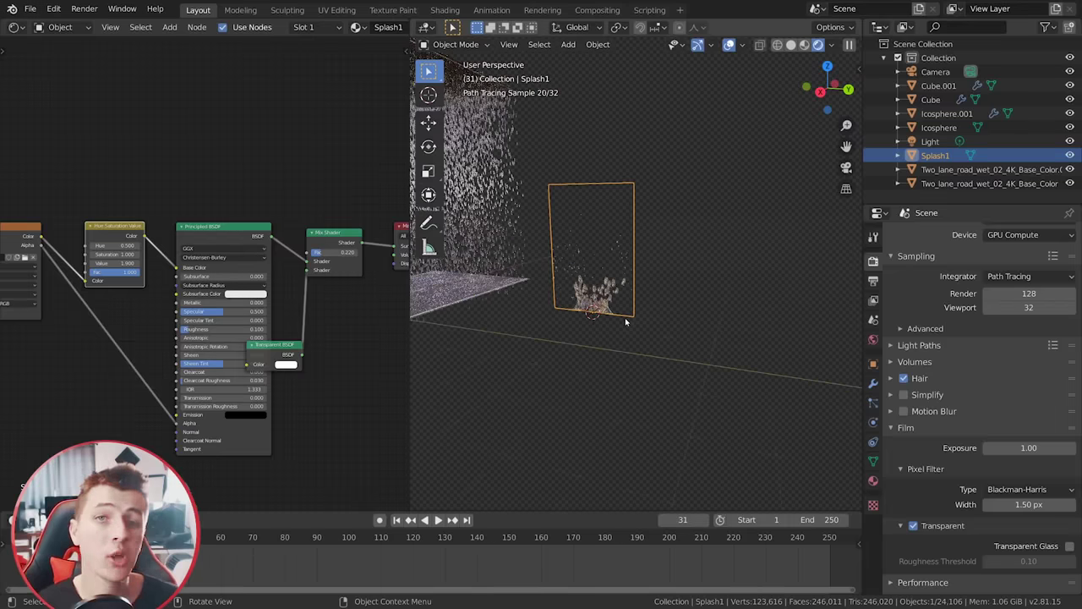
key(KP_3)
key(shift+d)
click(732, 339)
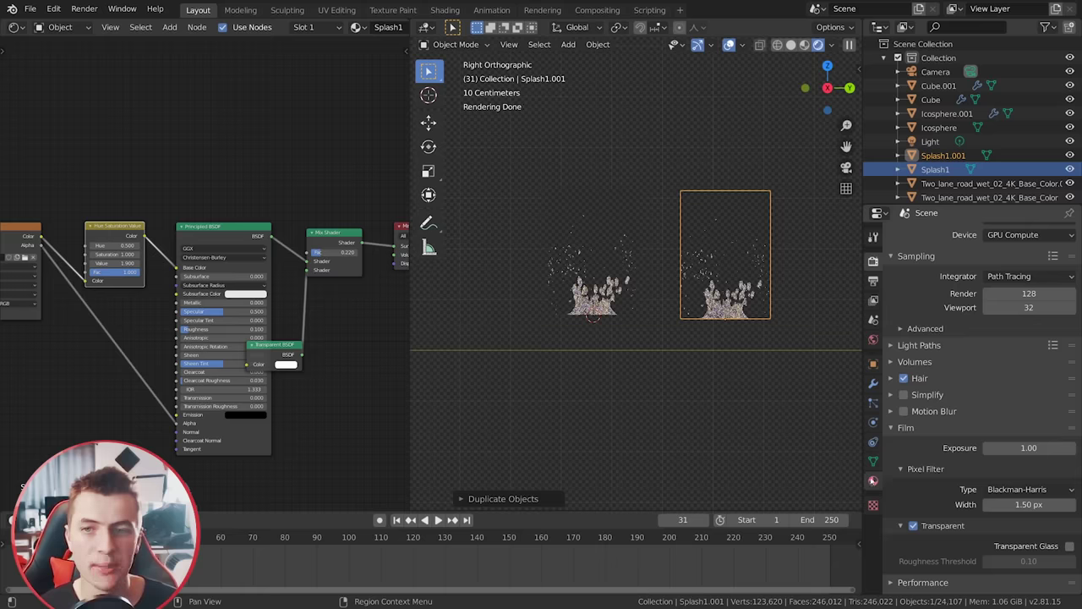
Step: Give the duplicated plane its own copy of the material and replace its image texture with Splash2.png
click(873, 481)
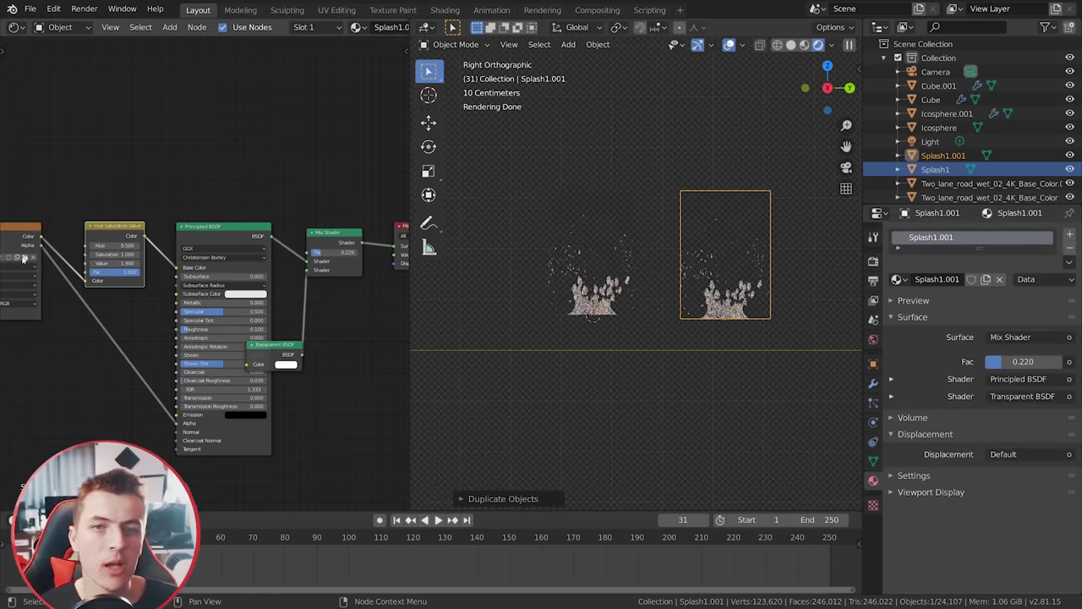
click(24, 258)
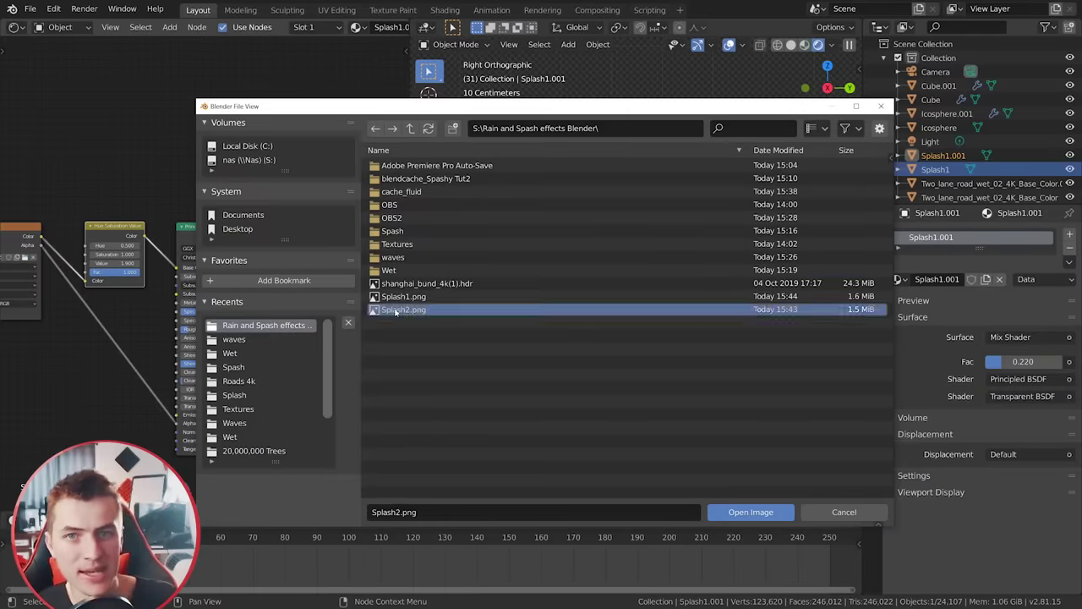
double_click(404, 309)
Step: Narrow the duplicated splash plane along the Y axis to about 0.6 of its width
key(s)
key(x)
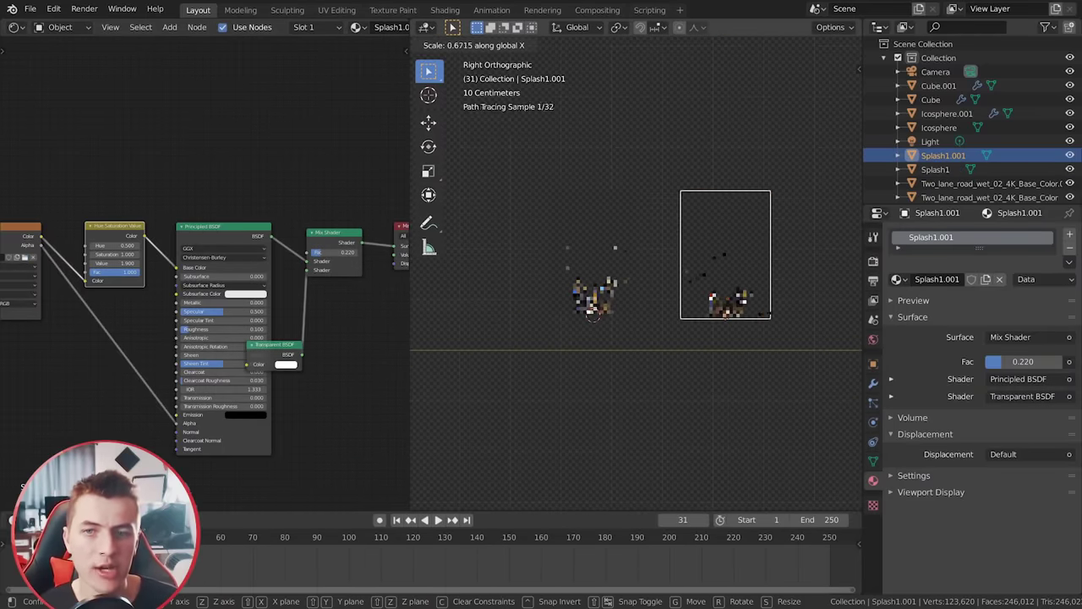
key(y)
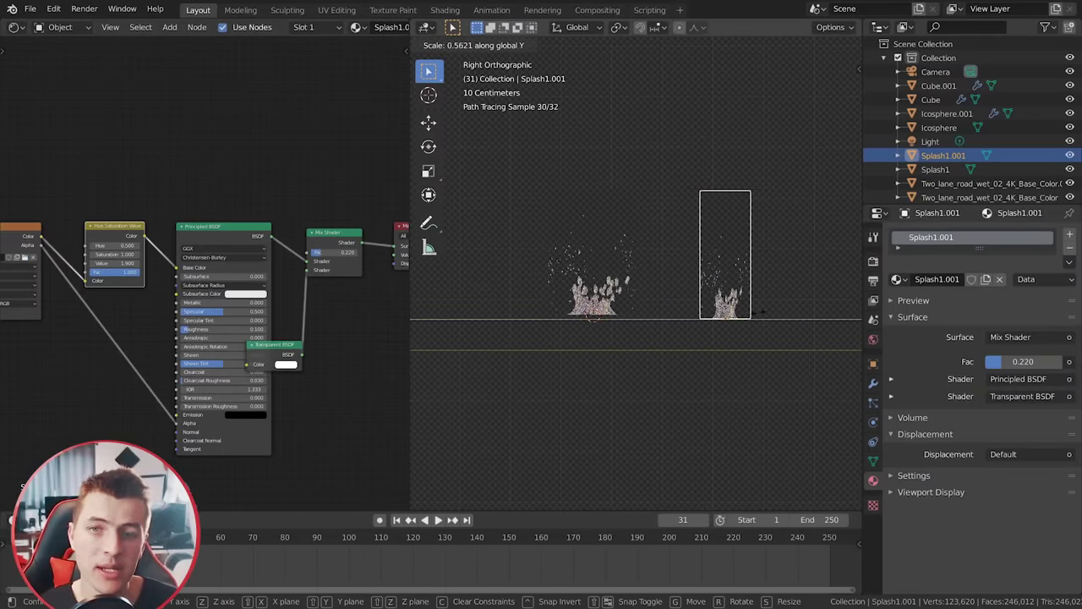
click(760, 313)
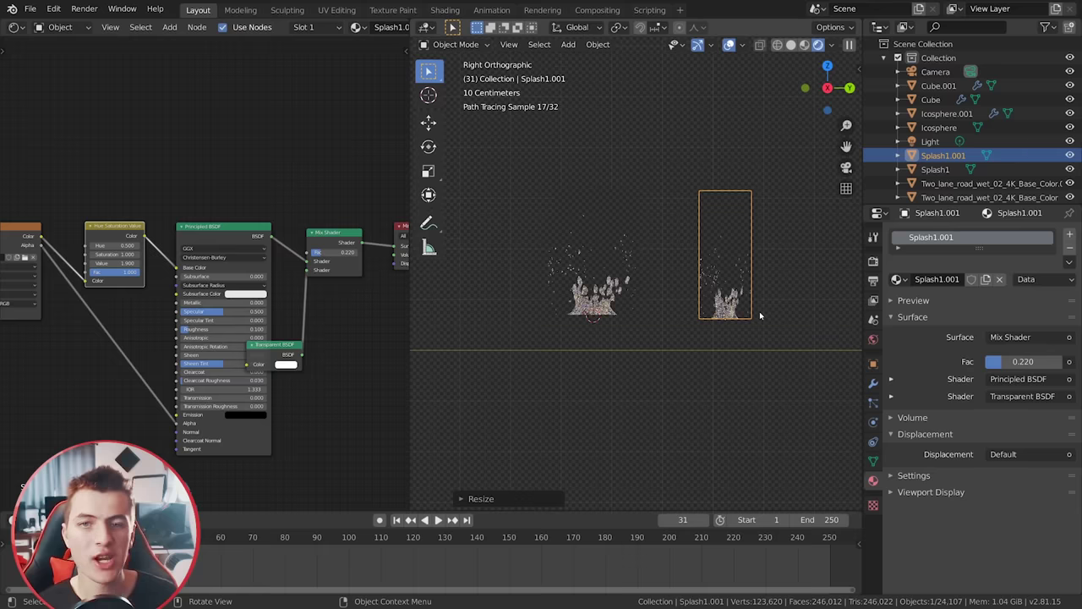
key(Tab)
key(Tab)
Step: Add a particle system to the wet road plane, set to Hair with the Advanced options enabled
click(657, 348)
scroll(657, 347, down, 6)
shift+middle_drag(584, 347, 678, 335)
scroll(626, 352, up, 4)
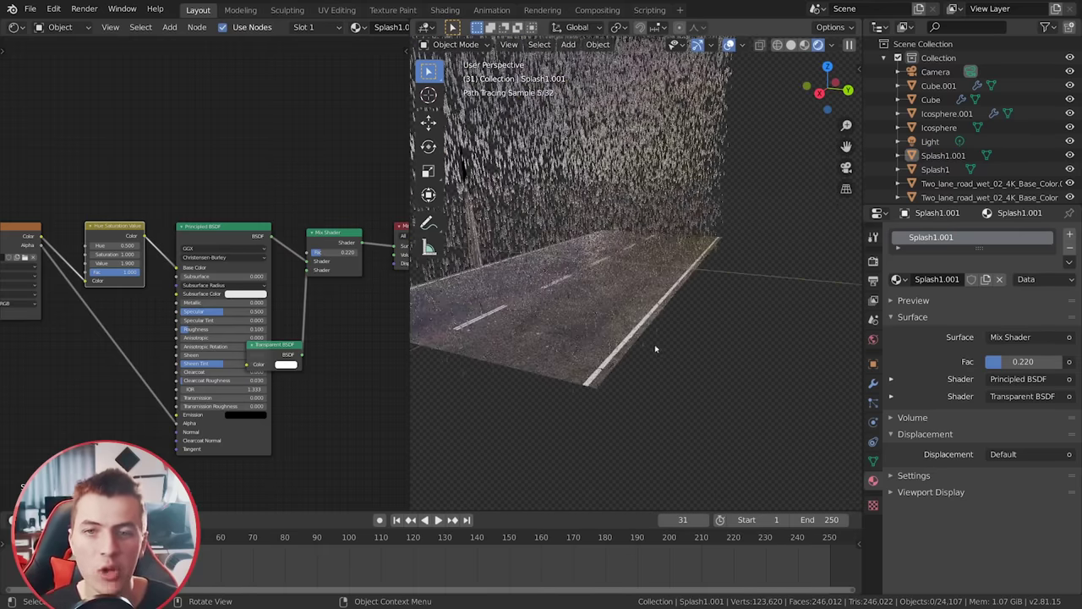
click(606, 362)
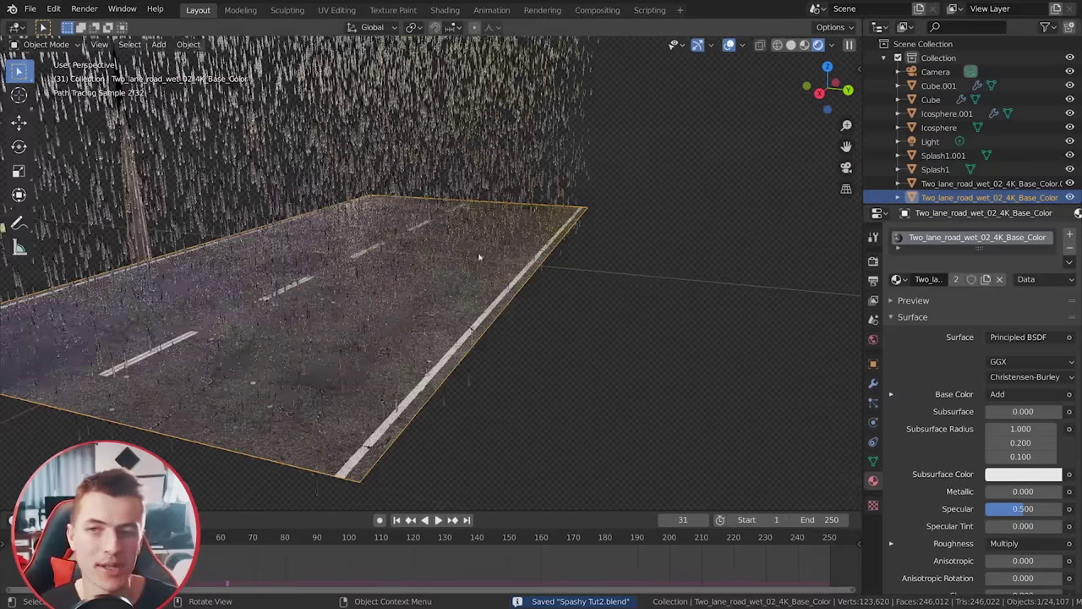
click(873, 406)
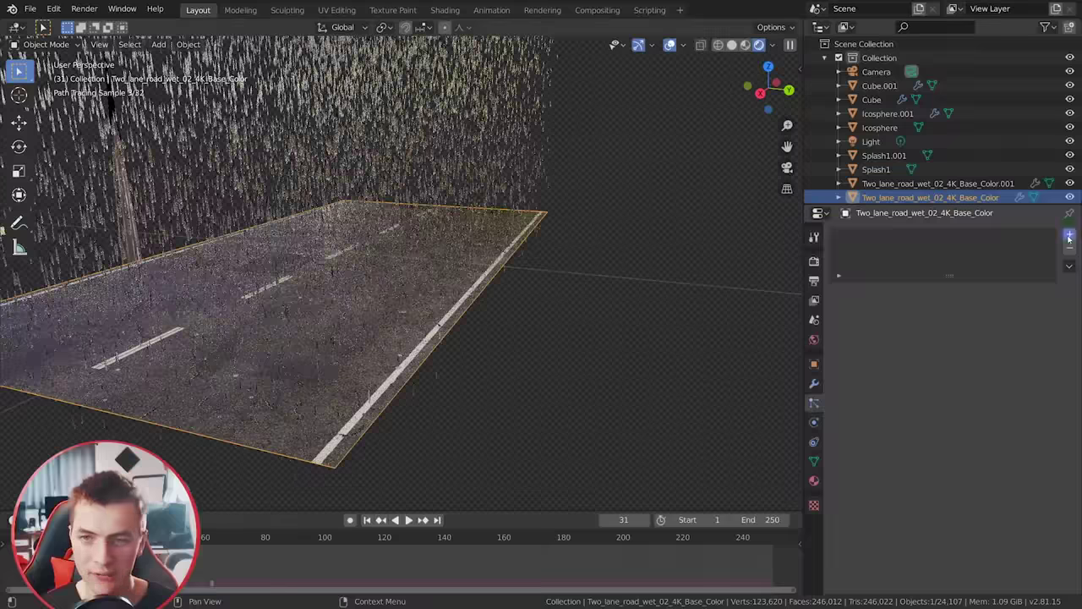
click(1068, 234)
click(1030, 310)
click(962, 327)
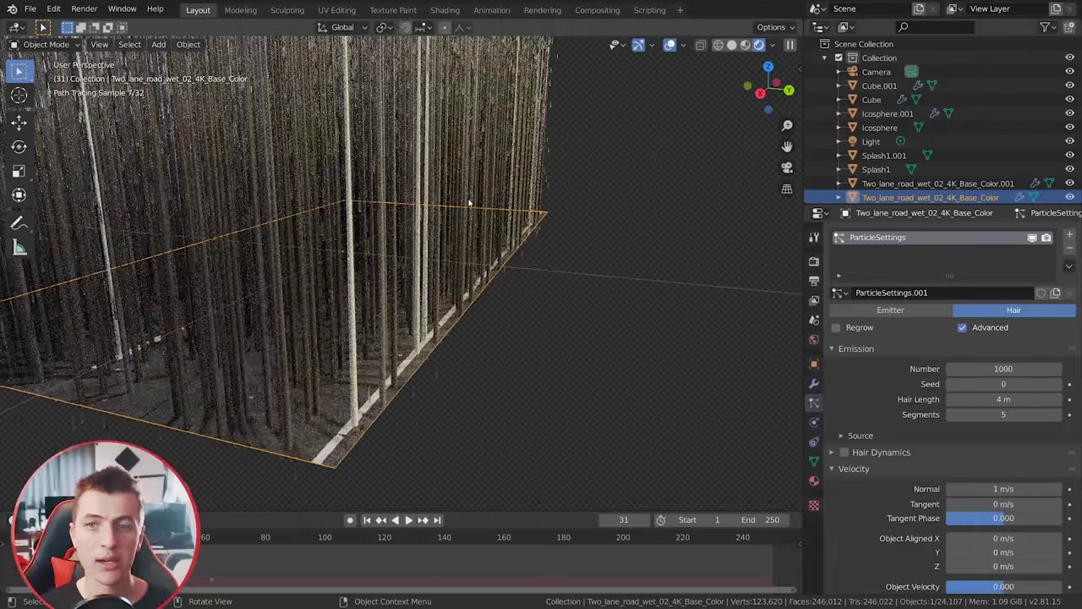
Step: Switch the viewport to material preview shading and delete the Light object from the scene
click(744, 44)
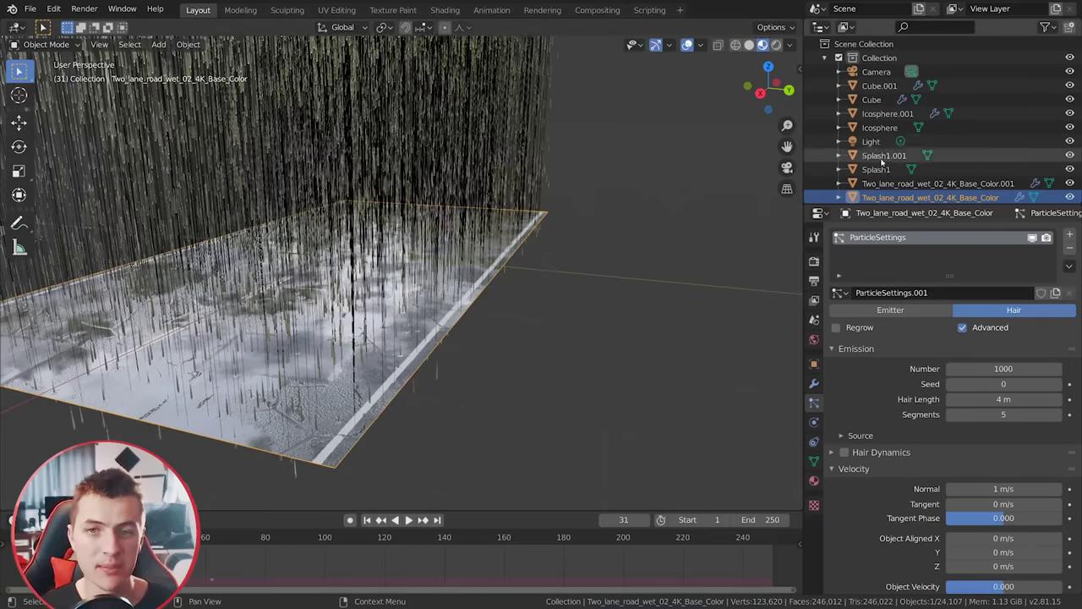
click(871, 141)
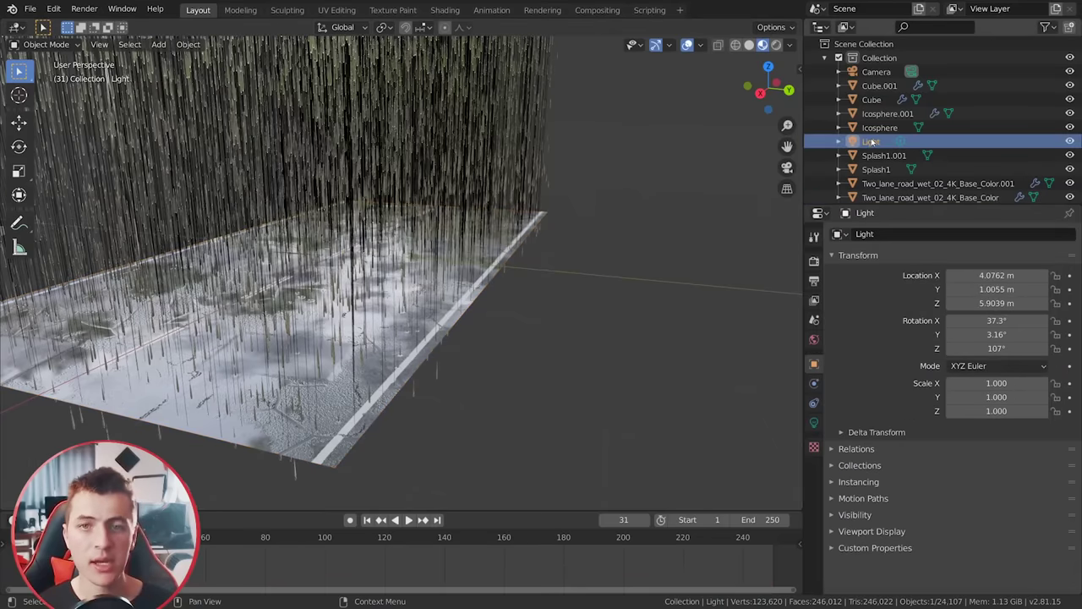
key(x)
click(683, 215)
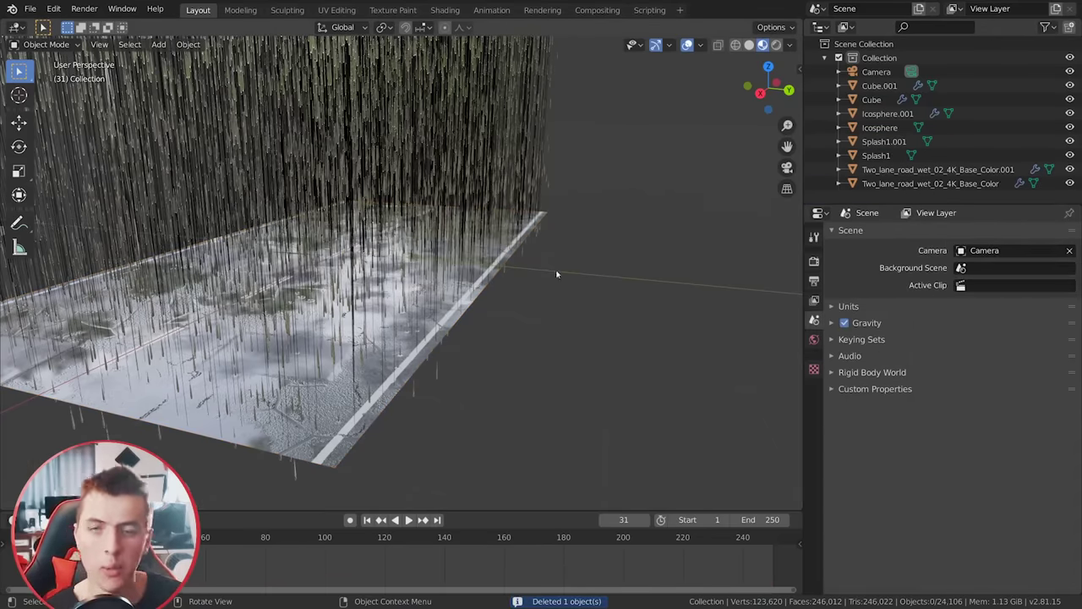
Step: Group the two splash planes into a new collection named raindrops
click(929, 184)
scroll(911, 397, down, 6)
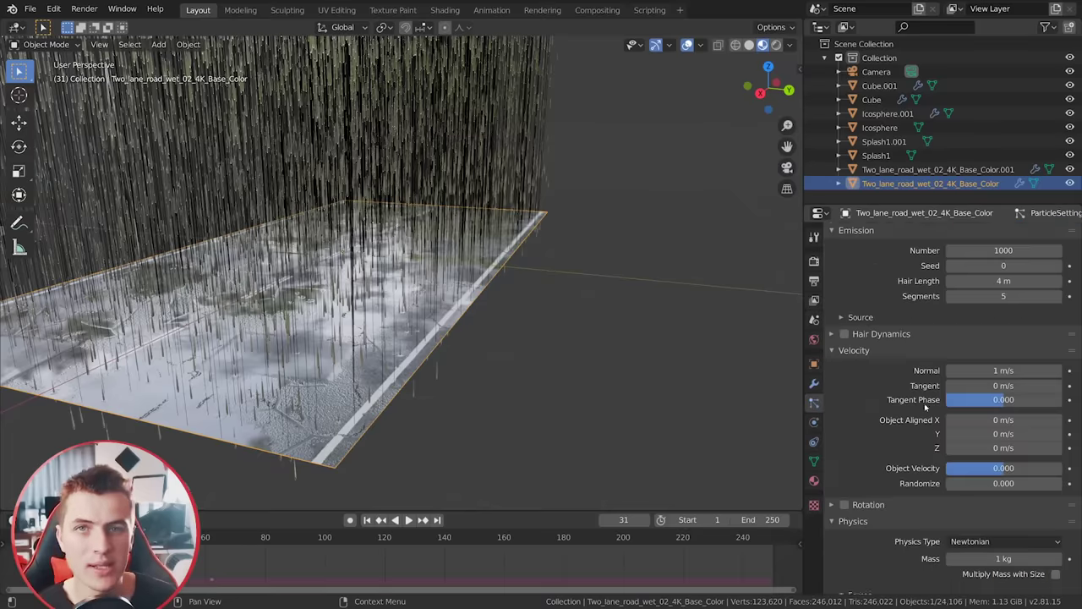
scroll(911, 406, down, 2)
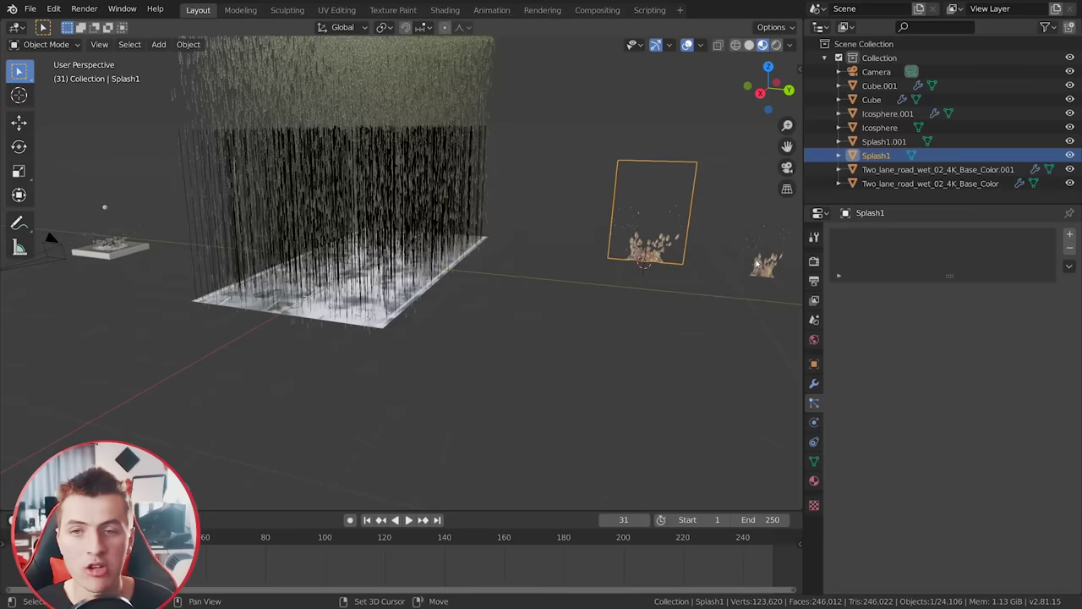
shift+click(765, 228)
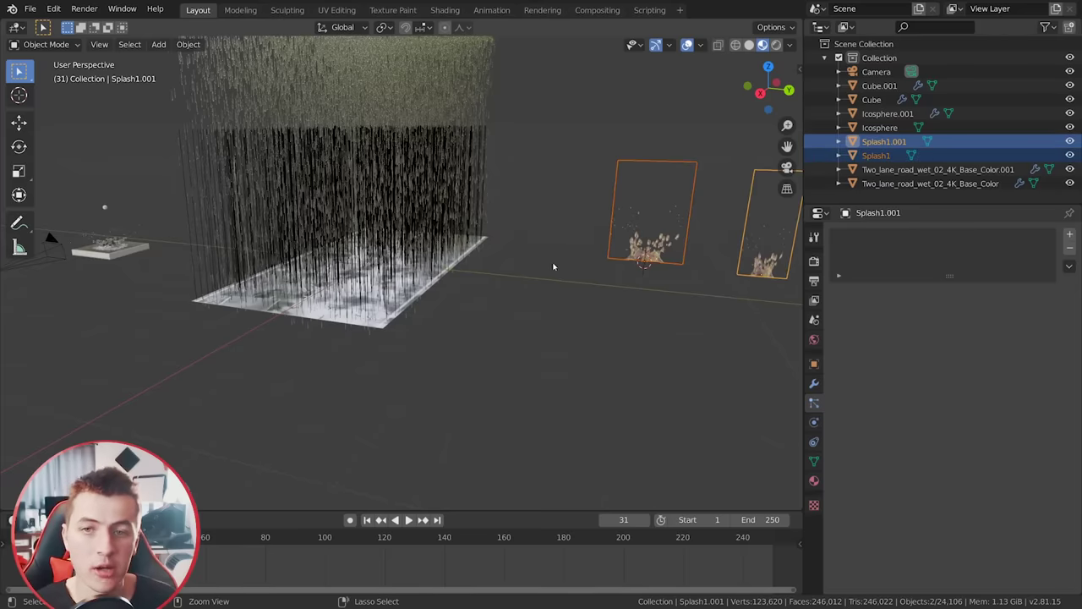
key(ctrl+g)
click(161, 494)
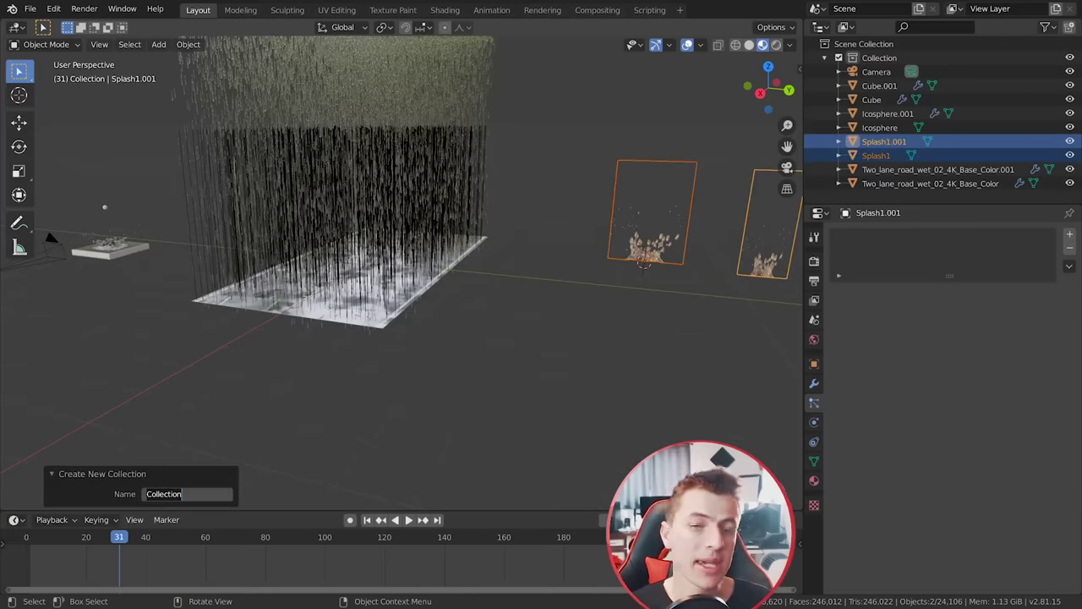
text(raindrops)
key(Return)
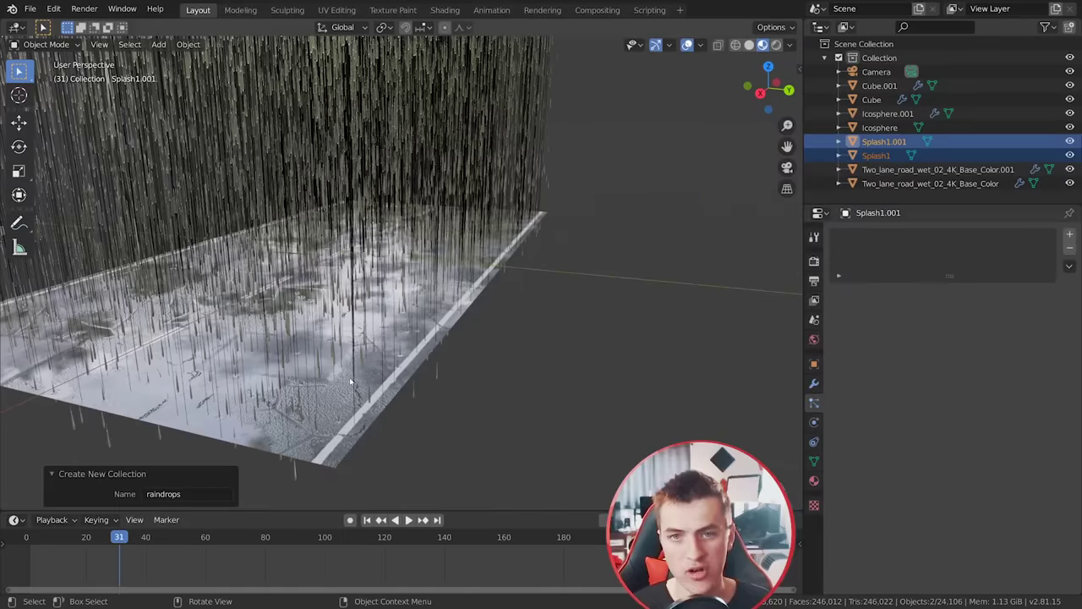
Step: Render the wet road's hair particles as a Collection, using raindrops as the instance collection
click(930, 183)
click(1003, 466)
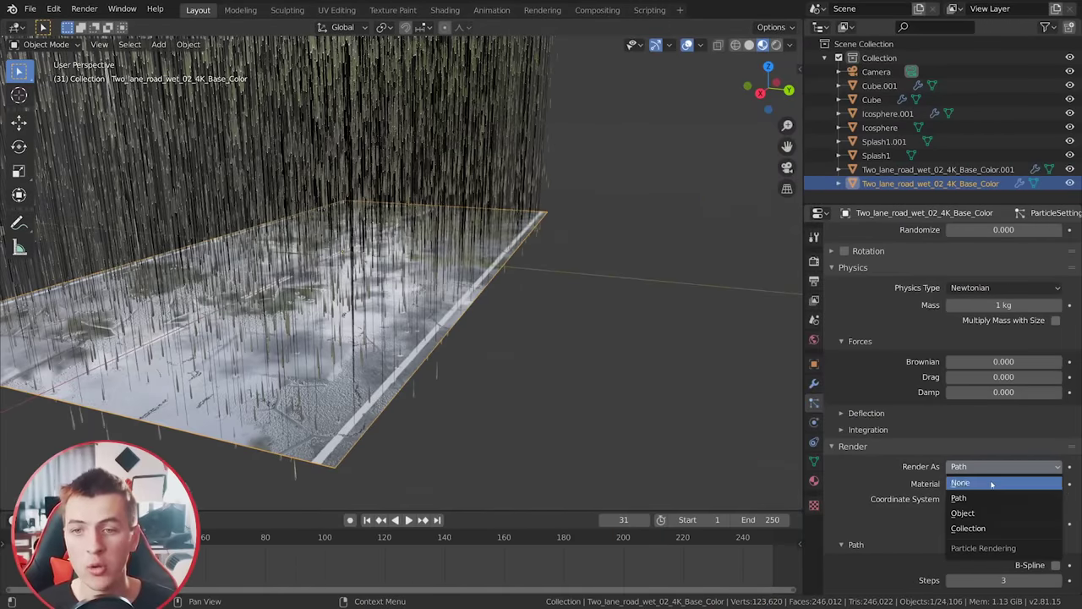
click(972, 527)
scroll(998, 514, down, 2)
click(997, 500)
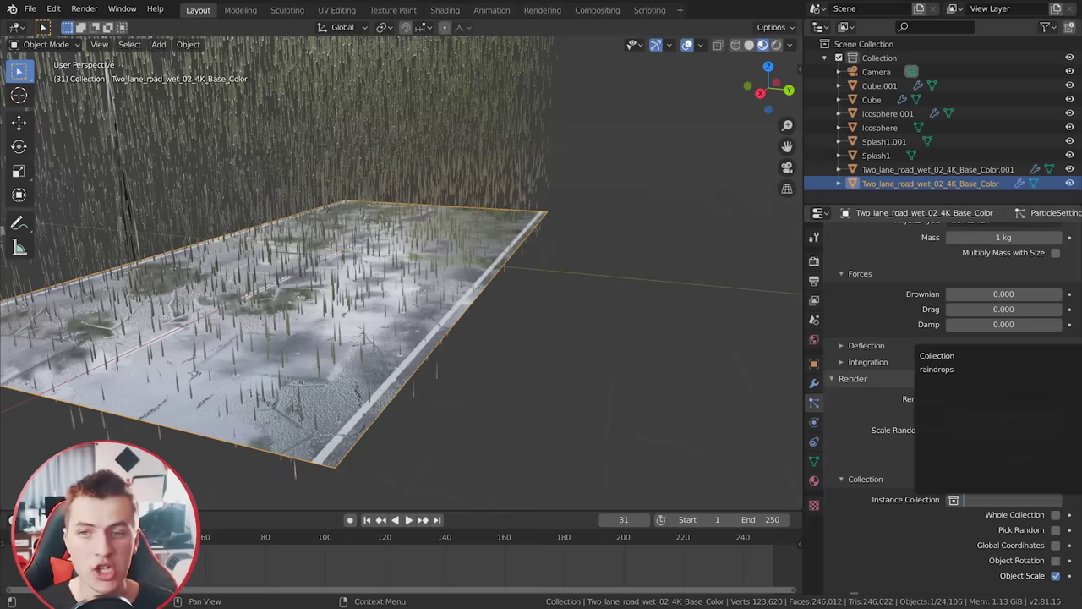
click(953, 373)
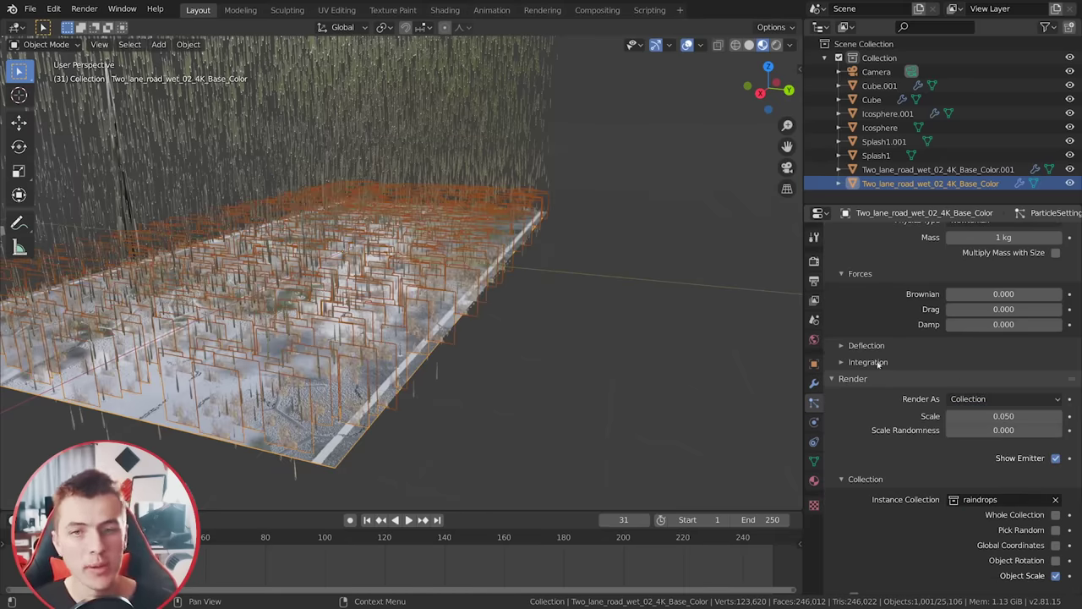
Step: Set the splash particles' render scale to 0.02 and their scale randomness to 0.4
middle_drag(415, 409, 503, 382)
scroll(503, 382, up, 5)
key(alt+a)
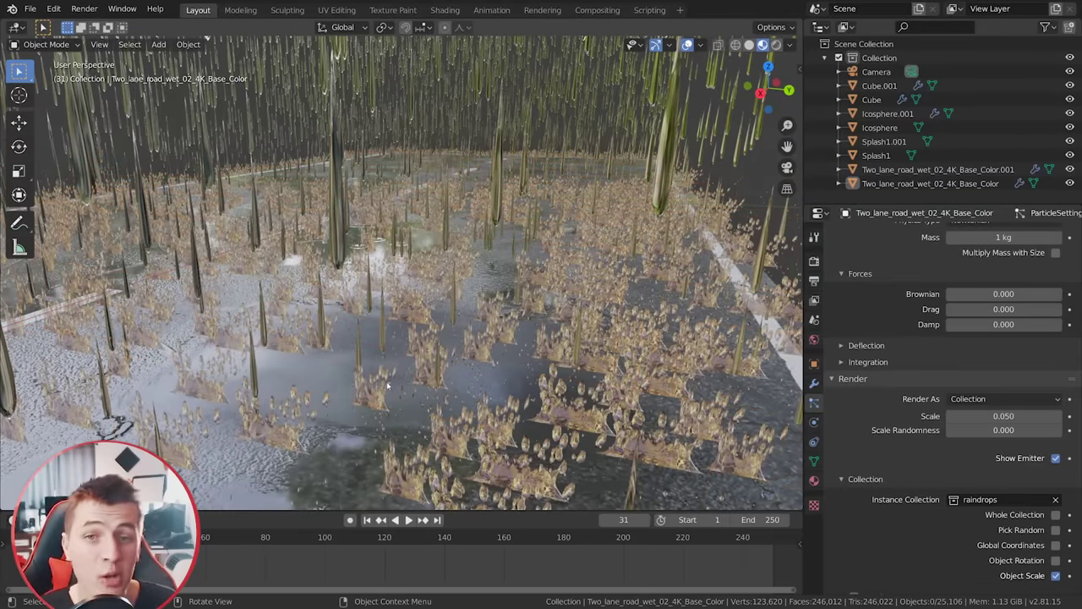
middle_drag(424, 385, 505, 390)
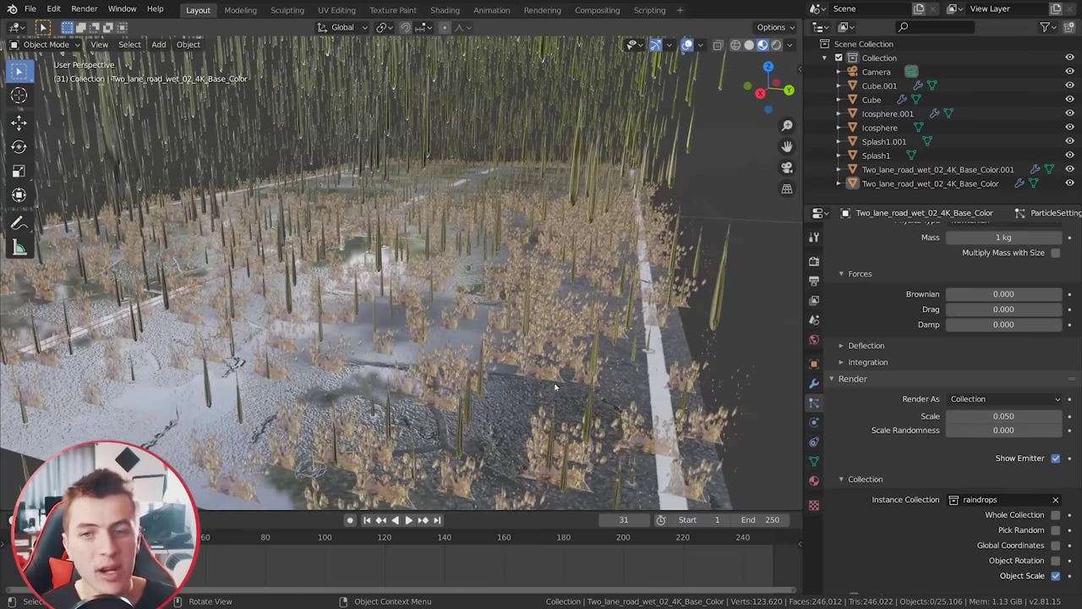
scroll(1002, 416, up, 2)
click(1003, 484)
text(0.02)
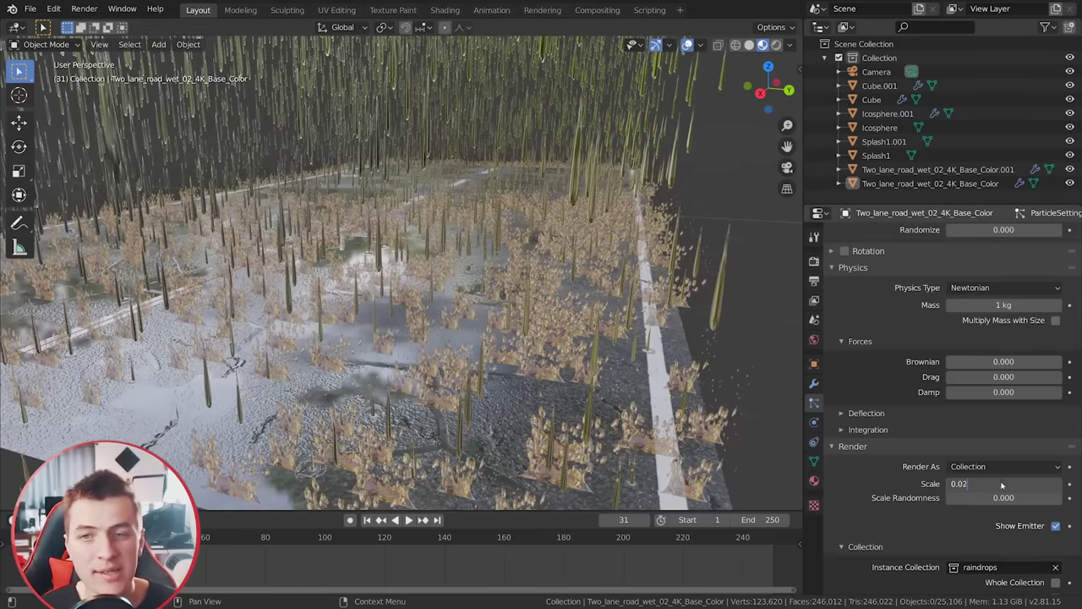
key(Return)
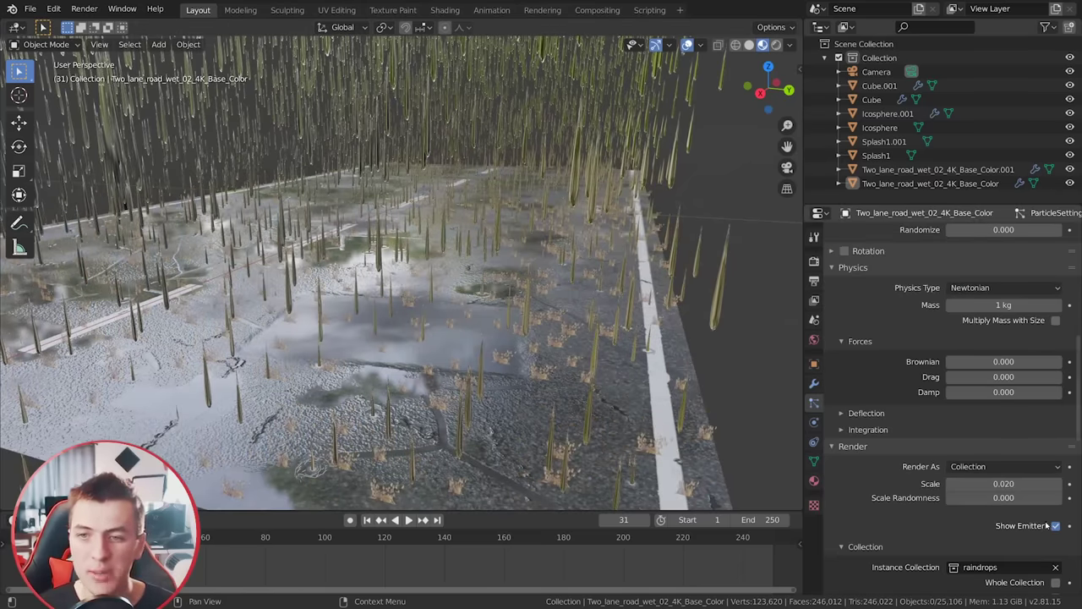
drag(957, 498, 1009, 500)
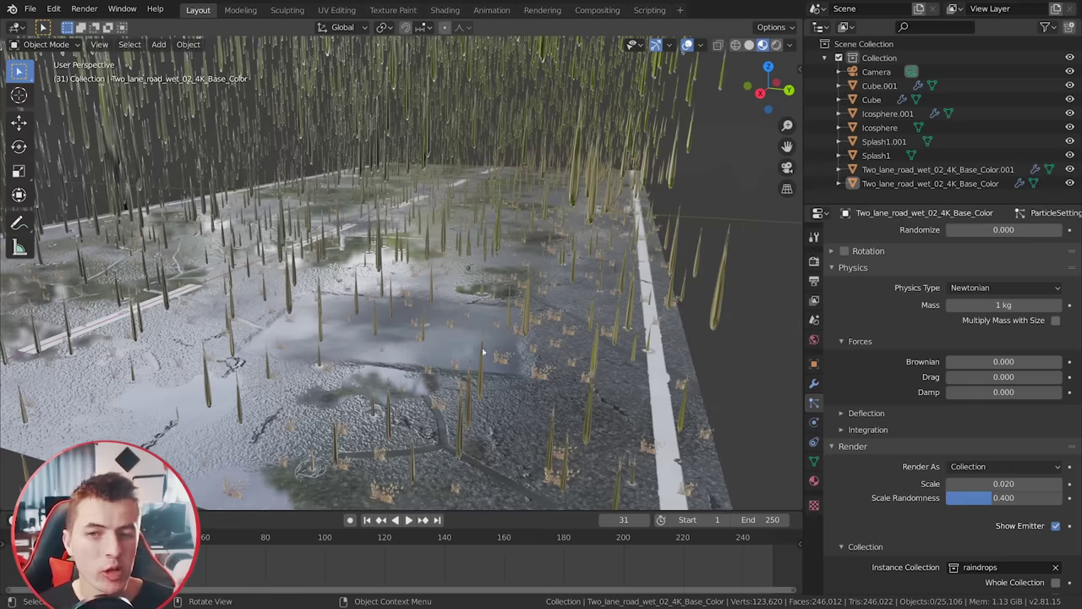
Step: Create a new texture in the first texture slot of the road's particle system
scroll(907, 437, down, 6)
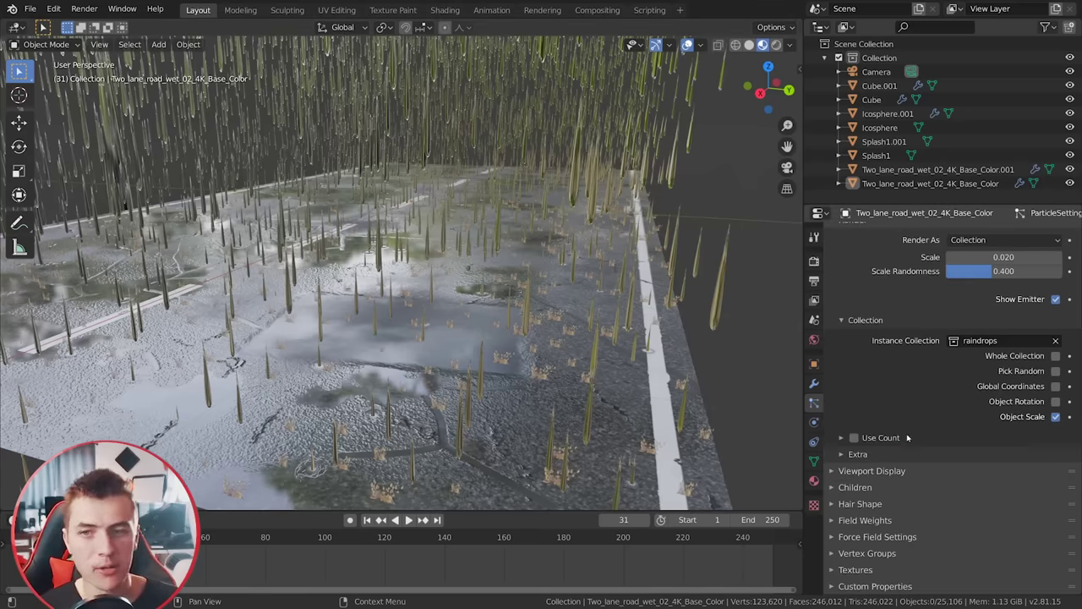
click(860, 569)
scroll(921, 482, down, 3)
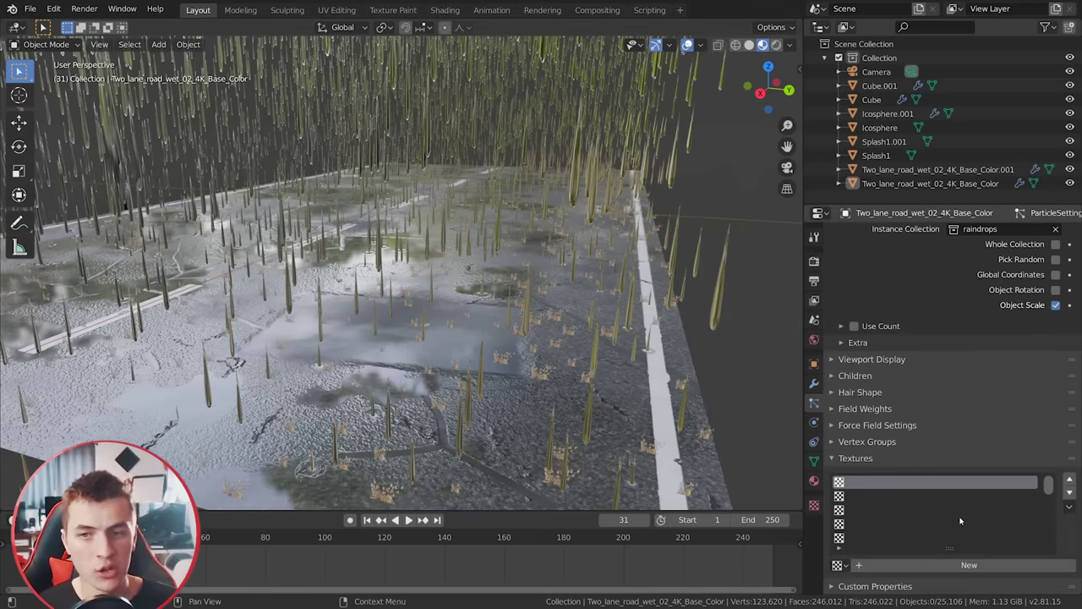
click(972, 565)
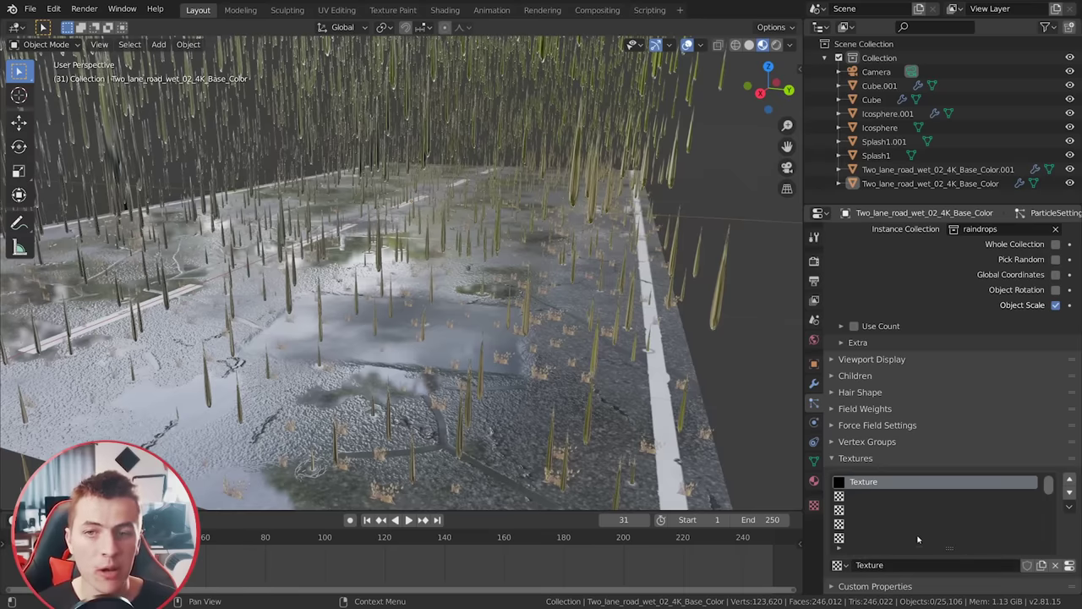
Step: Load all the paintmap images from the Spash folder as an image sequence into the particle texture
click(814, 504)
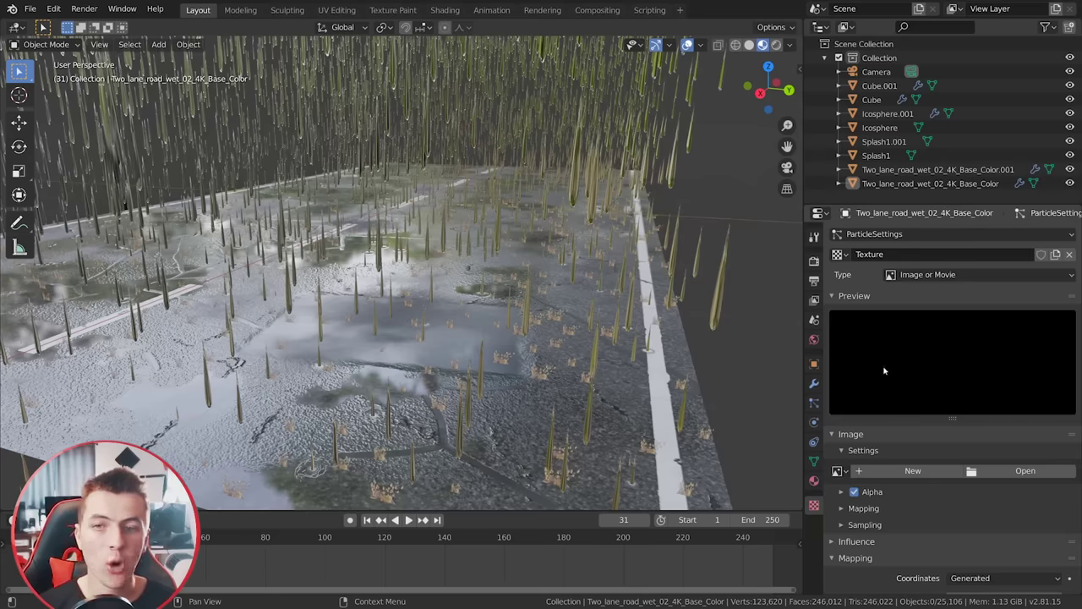
click(1015, 471)
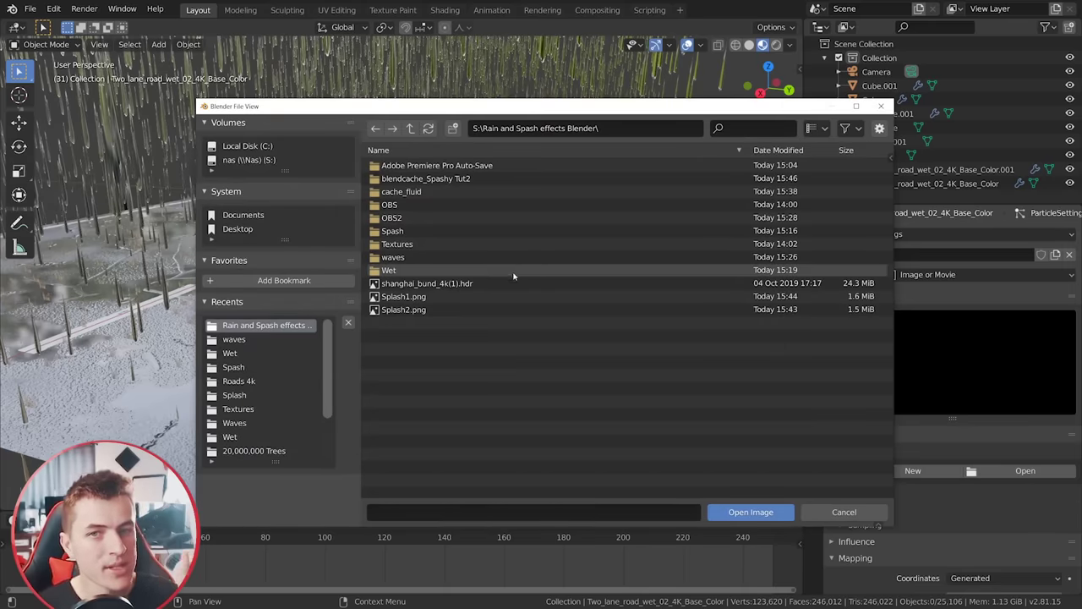
double_click(466, 231)
key(a)
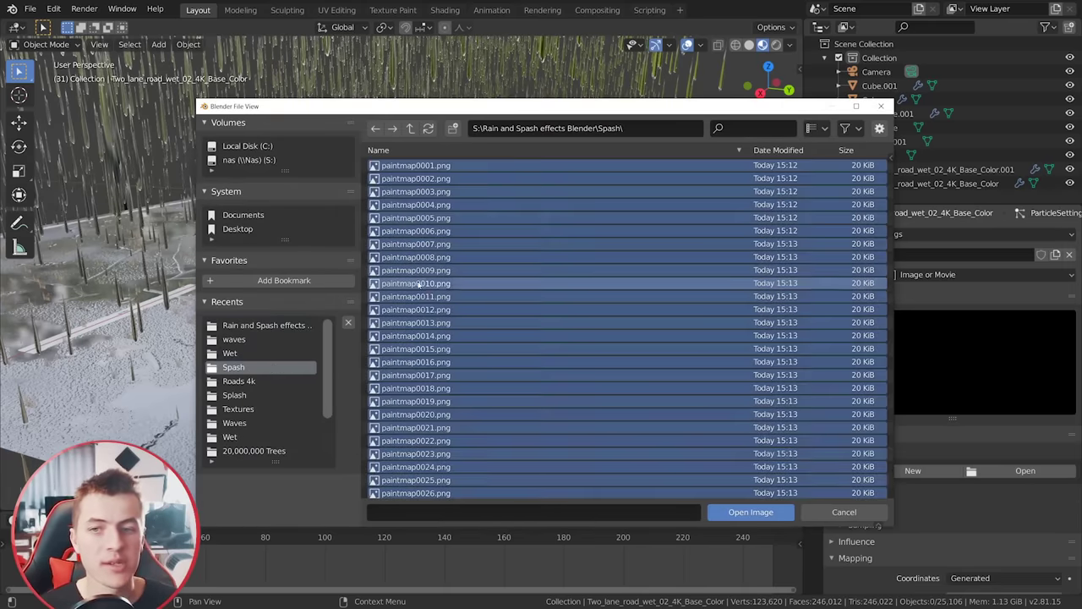
click(745, 513)
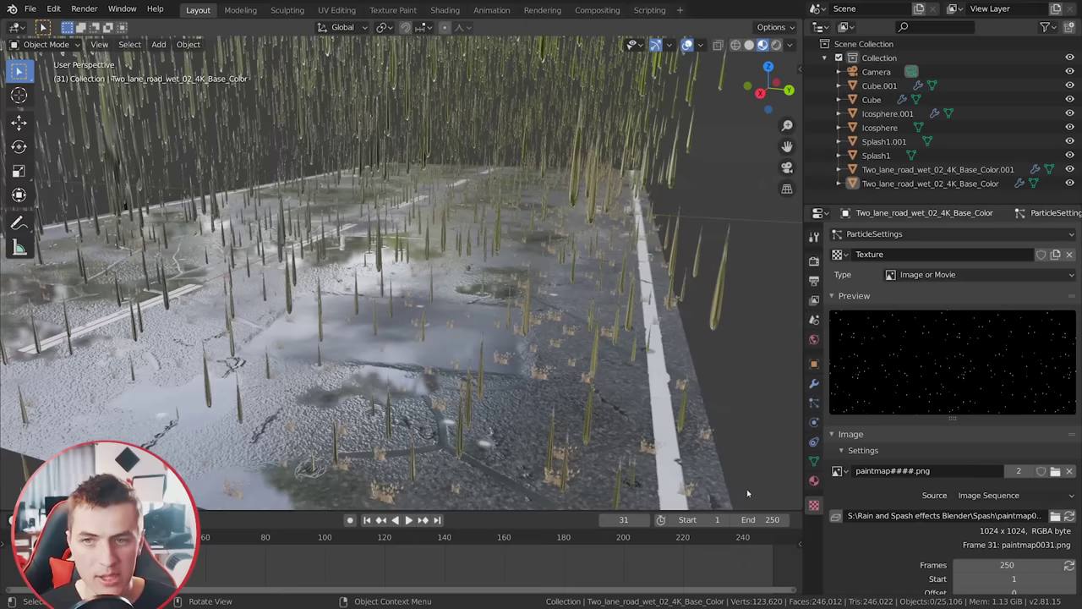
Step: Enable Cyclic and Auto Refresh for the paintmap sequence and advance the animation by one frame
scroll(960, 383, down, 2)
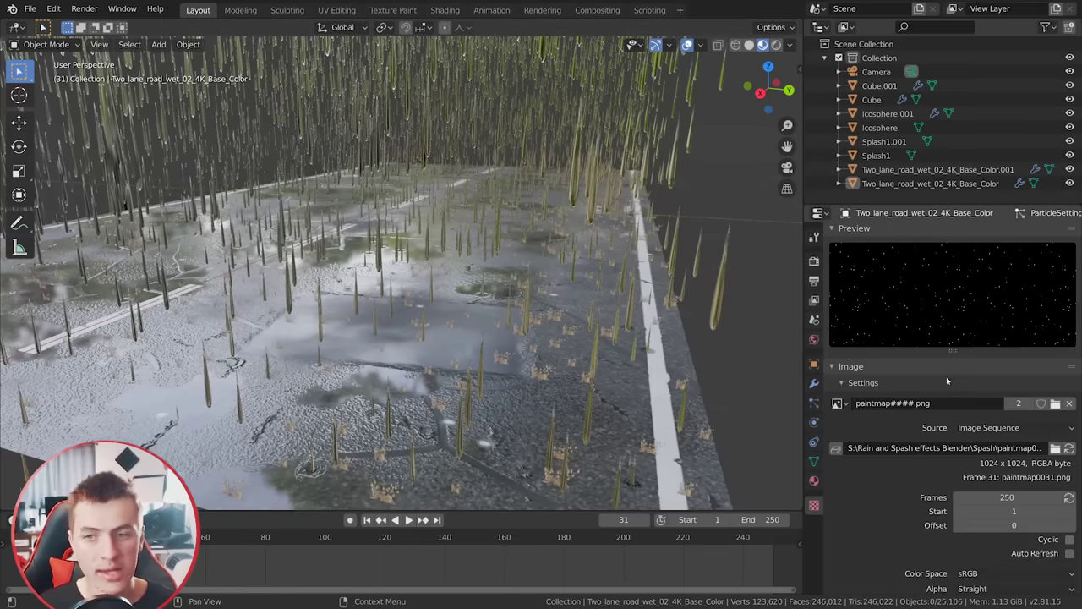
click(1070, 539)
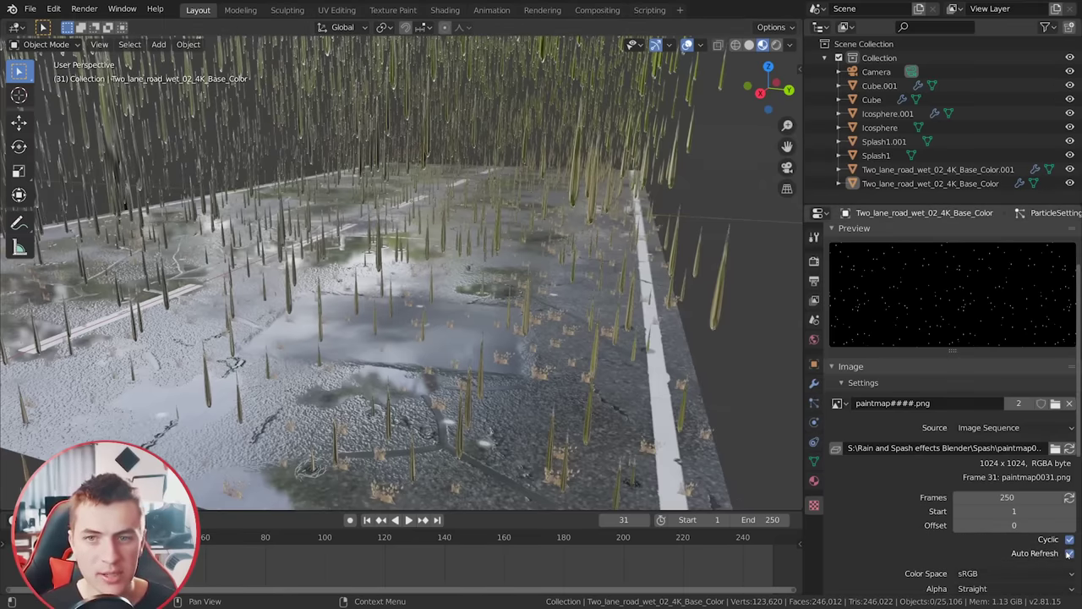
key(Right)
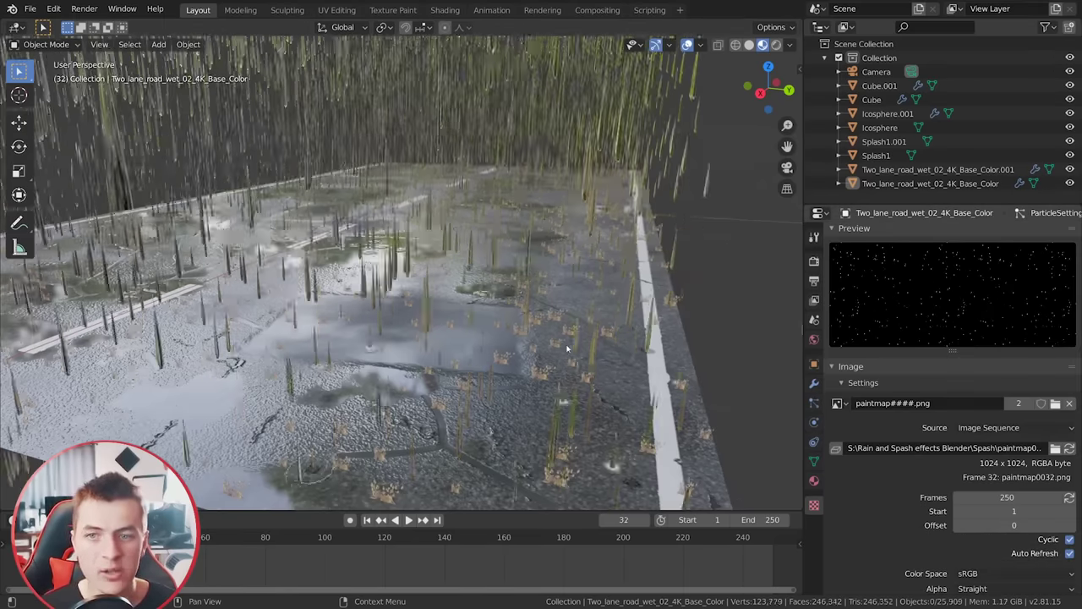
Step: Map the particle texture with UV coordinates using the road's UVMap
scroll(892, 374, down, 2)
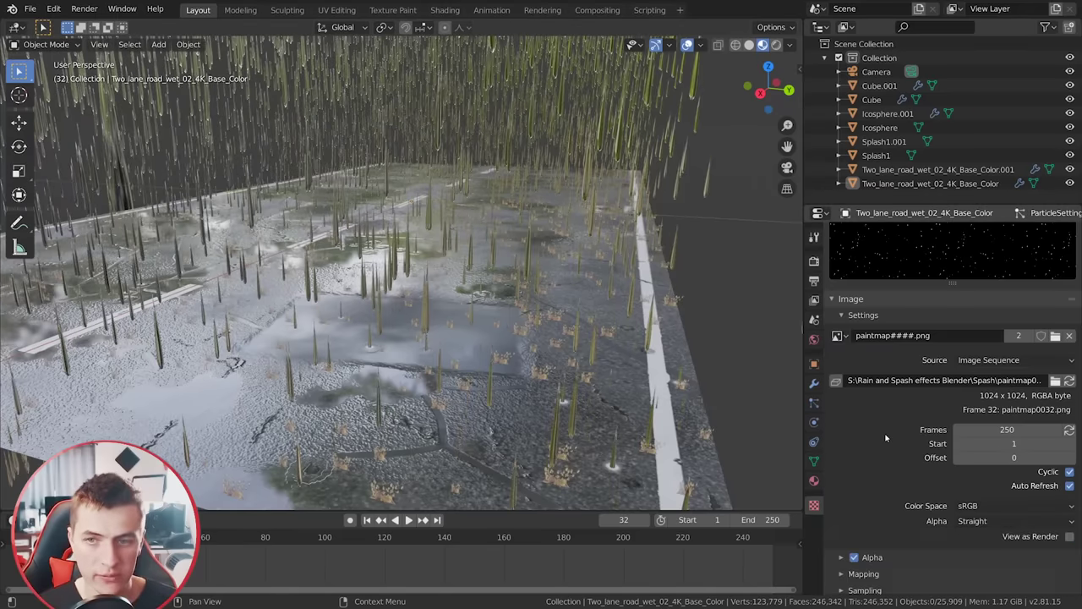
scroll(886, 437, down, 2)
scroll(871, 441, down, 2)
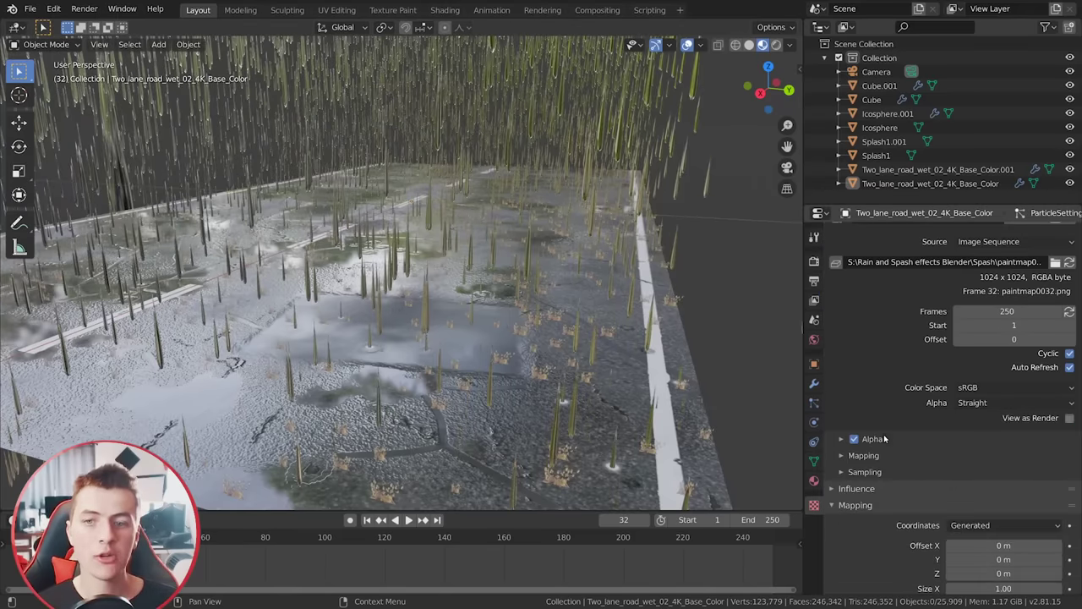
click(969, 524)
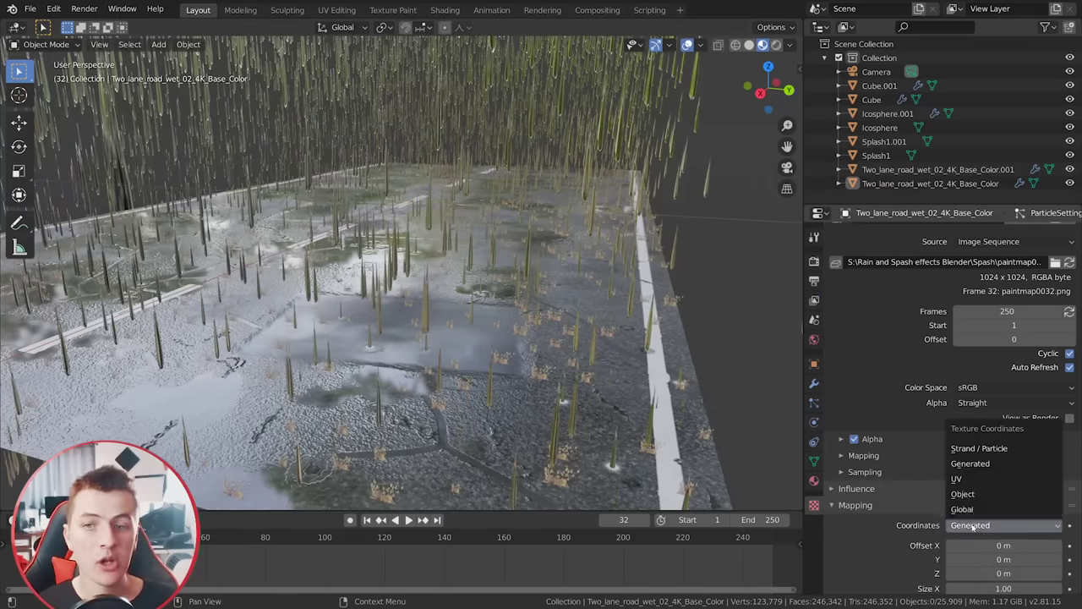
click(969, 475)
scroll(969, 475, down, 1)
click(981, 507)
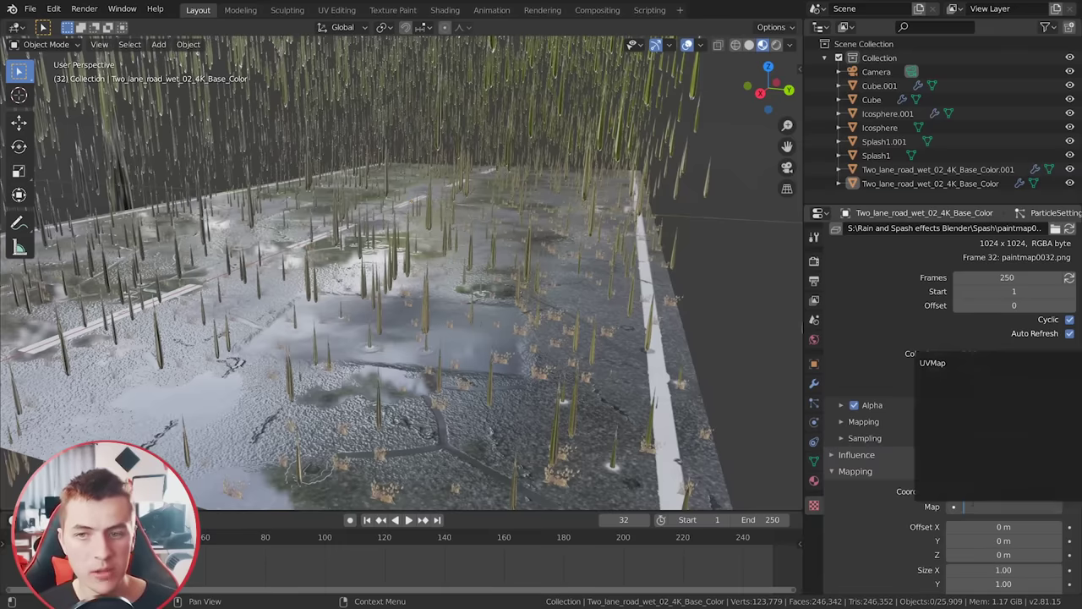
click(938, 364)
scroll(973, 451, down, 2)
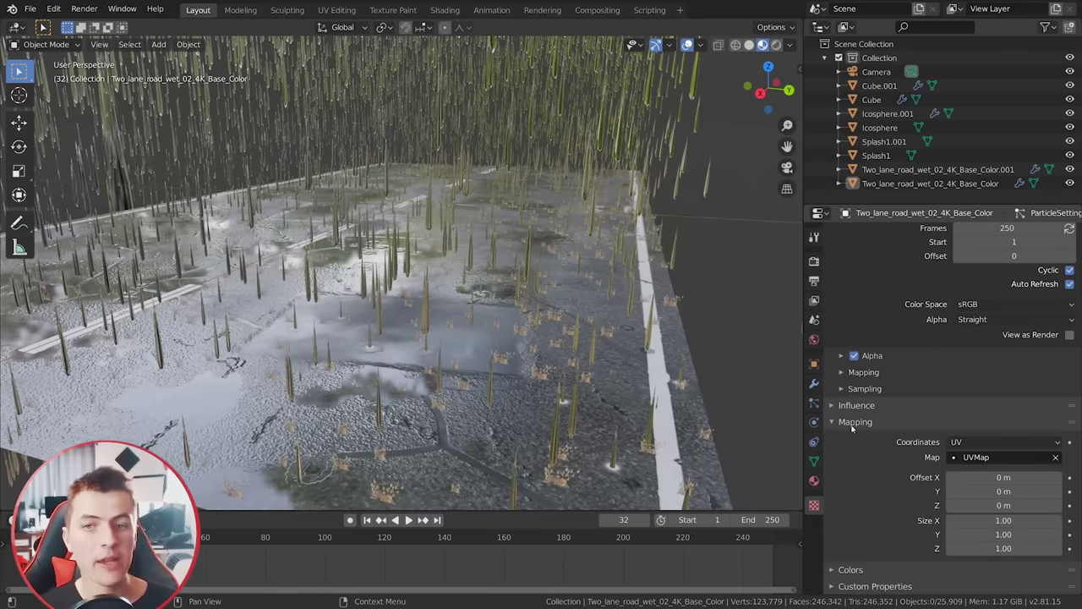
Step: Turn off the particle texture's General Time influence and enable its Density influence
click(852, 424)
click(869, 536)
scroll(950, 526, down, 2)
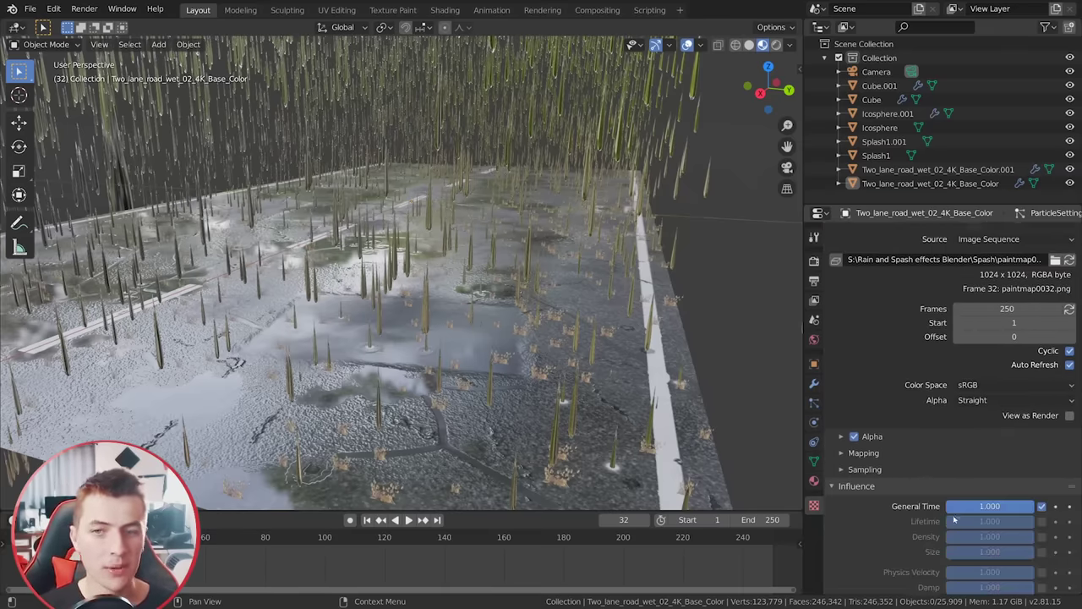
click(1042, 490)
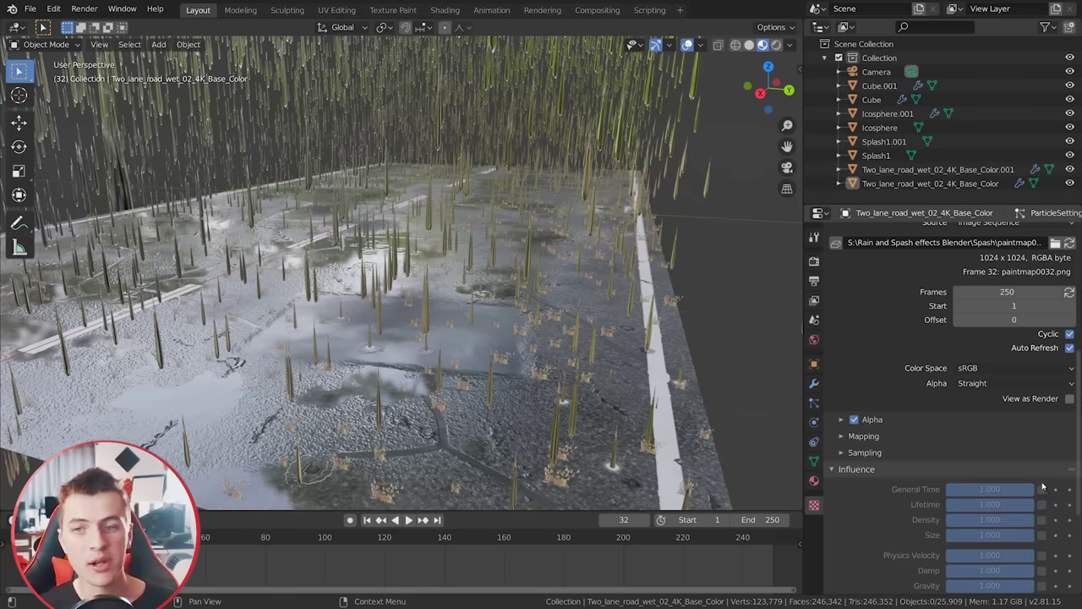
click(1042, 520)
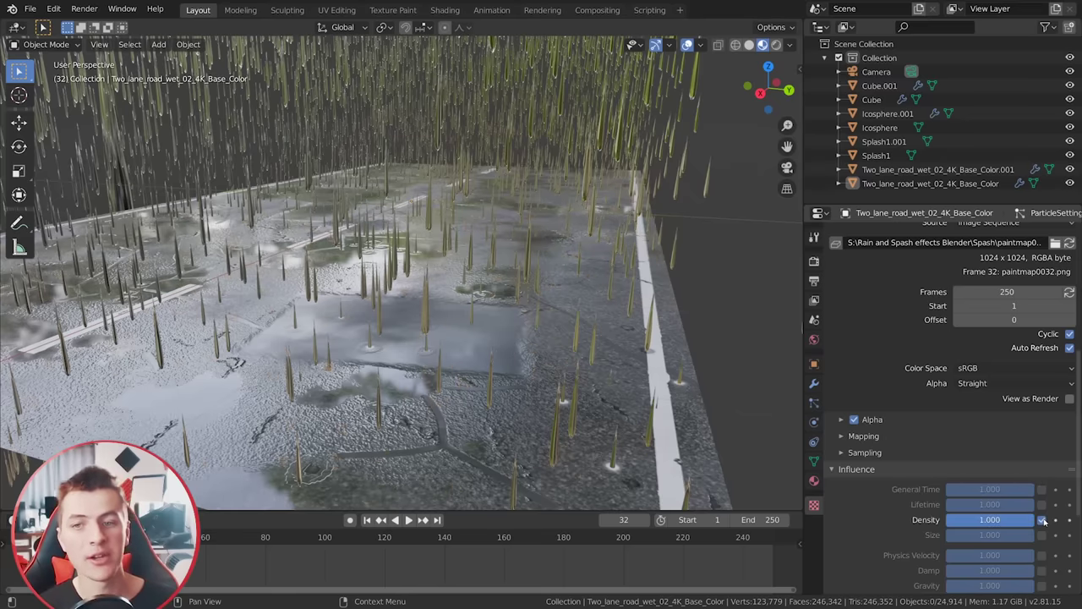
Step: Raise the number of splash hair particles on the road to 200000
middle_drag(499, 395, 454, 367)
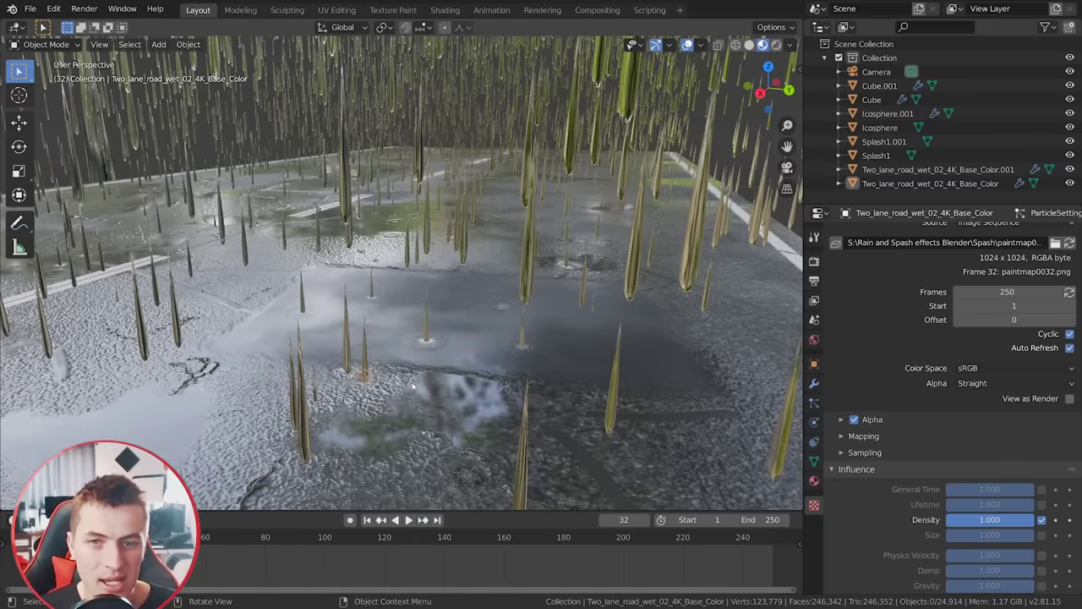
scroll(819, 409, up, 5)
click(816, 405)
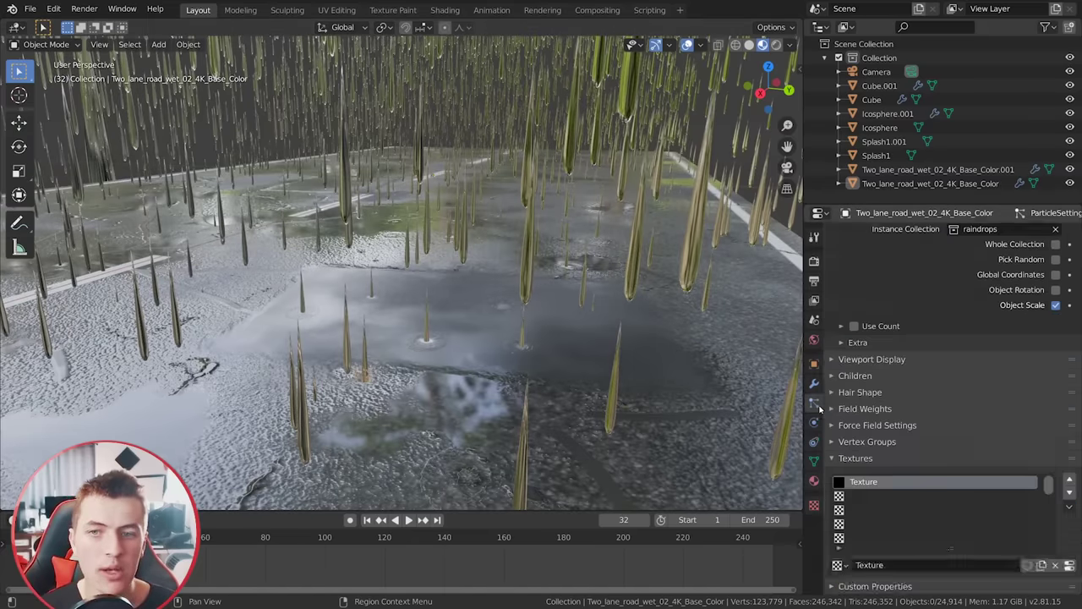
scroll(946, 446, up, 10)
scroll(938, 437, up, 6)
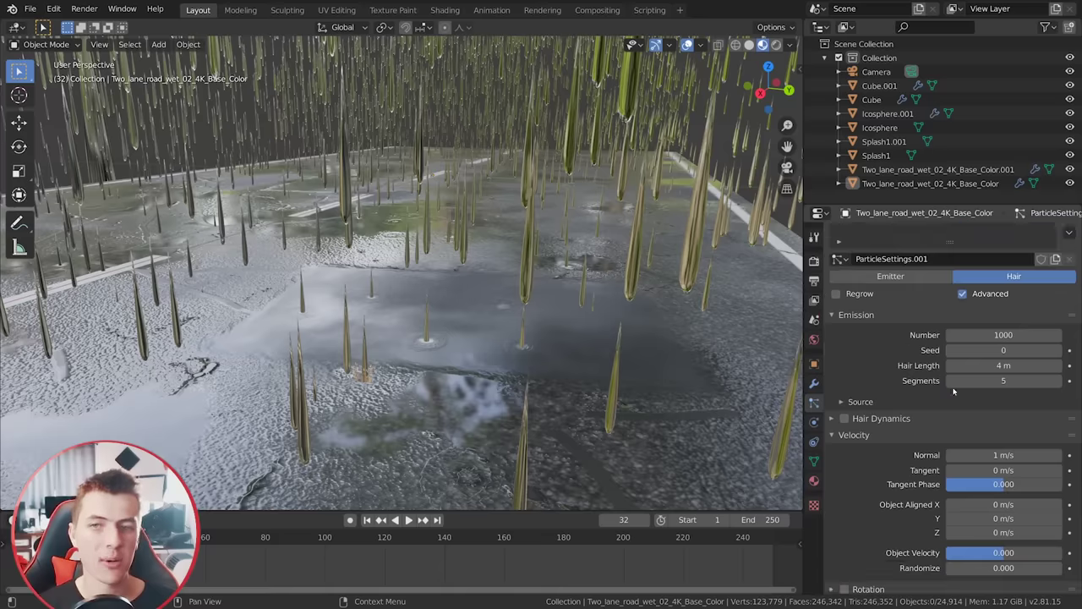
click(1004, 369)
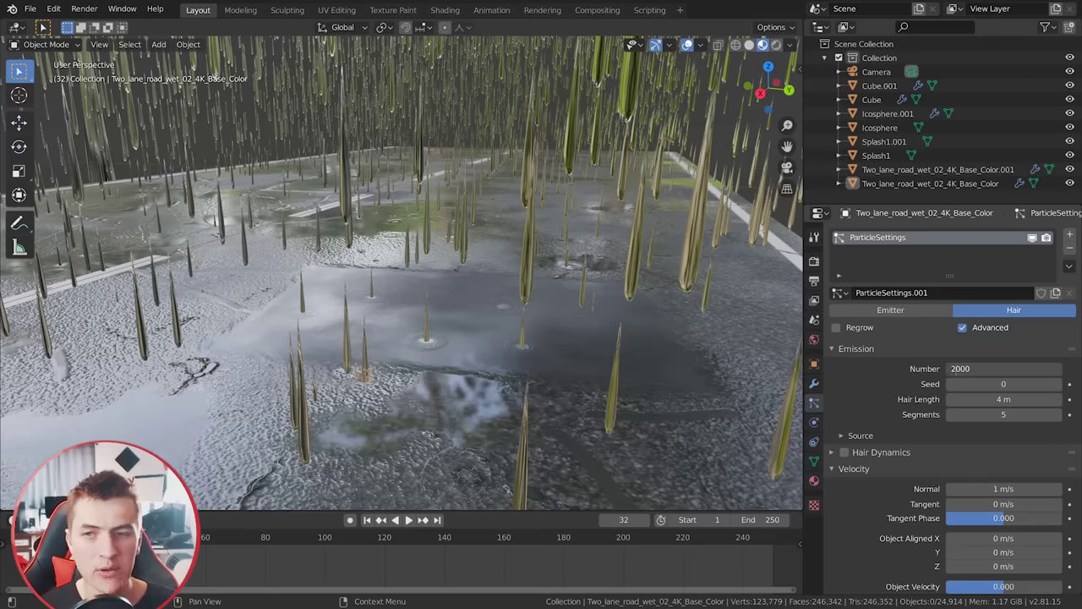
text(200000)
key(Return)
key(a)
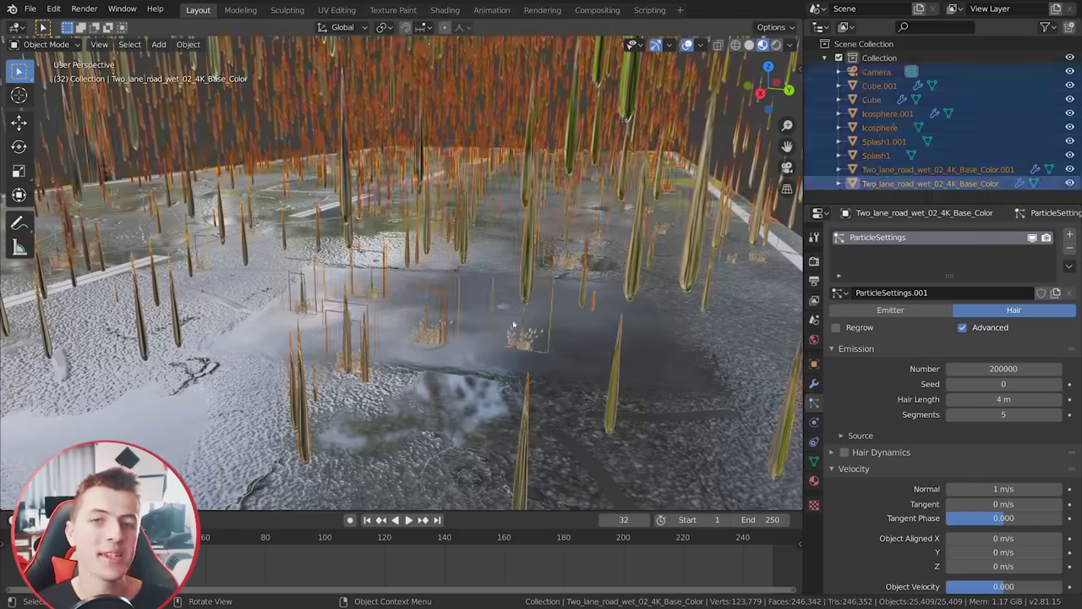
Step: Deselect all objects and turn off the transparent film so the environment shows behind the rendered rain
key(alt+a)
middle_drag(492, 333, 584, 389)
middle_drag(382, 378, 413, 378)
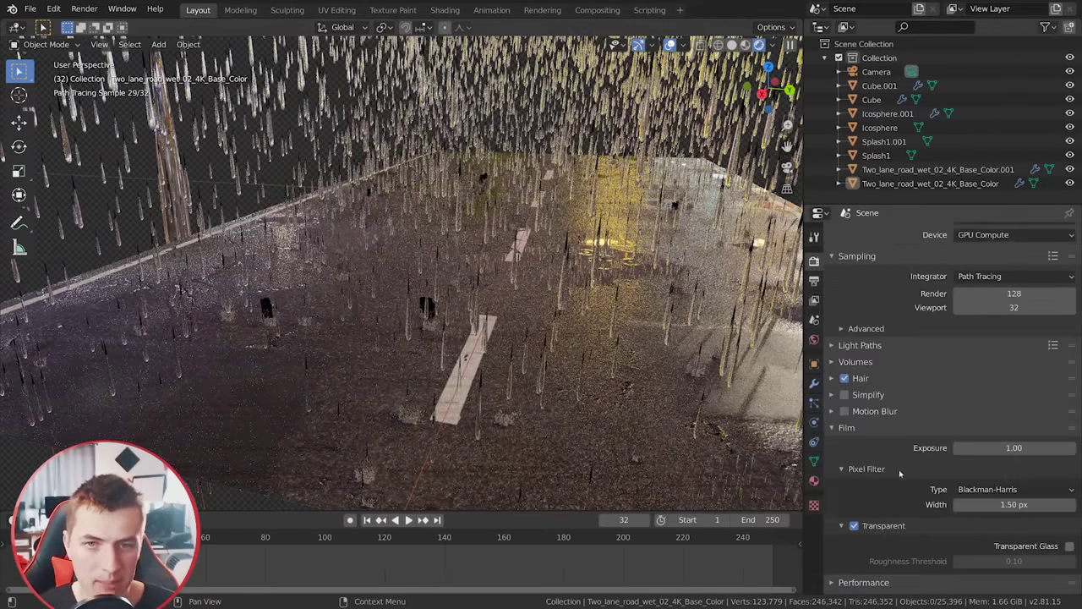
click(853, 526)
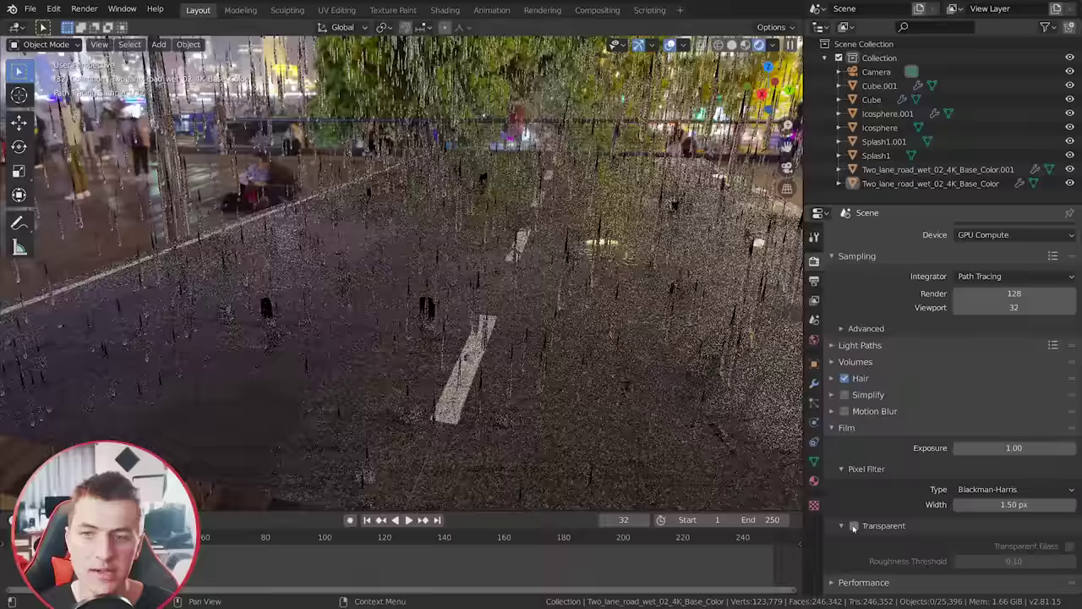
Step: Raise the Transparency limit of the light paths' maximum bounces to 64
click(860, 345)
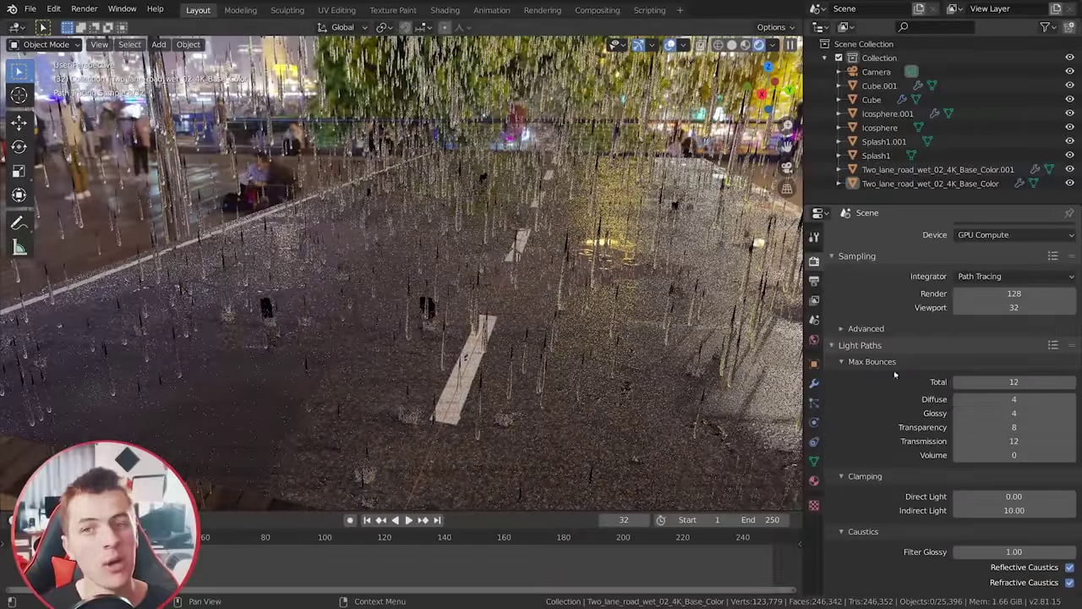
click(1027, 427)
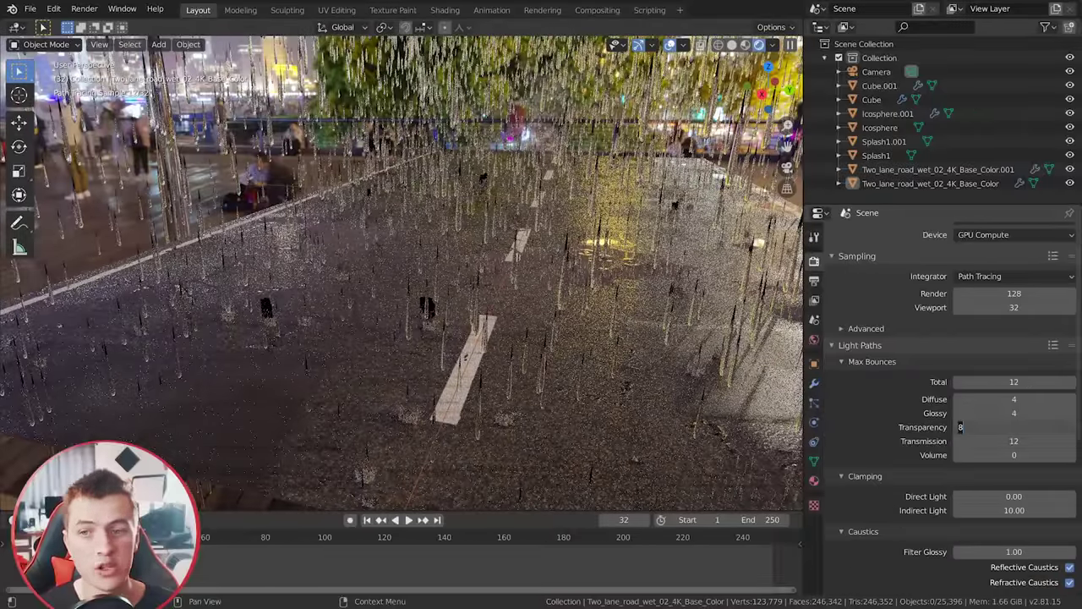
text(64)
key(Return)
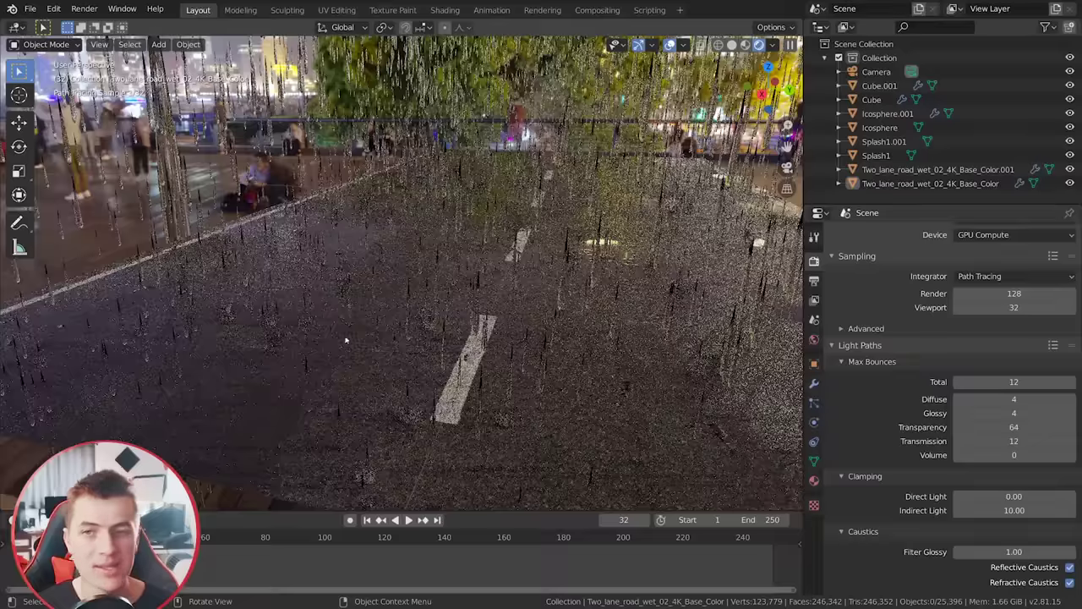
Step: Clear the selection and refresh the splash distribution by re-entering 250 frames for the road's paintmap image sequence
key(a)
key(alt+a)
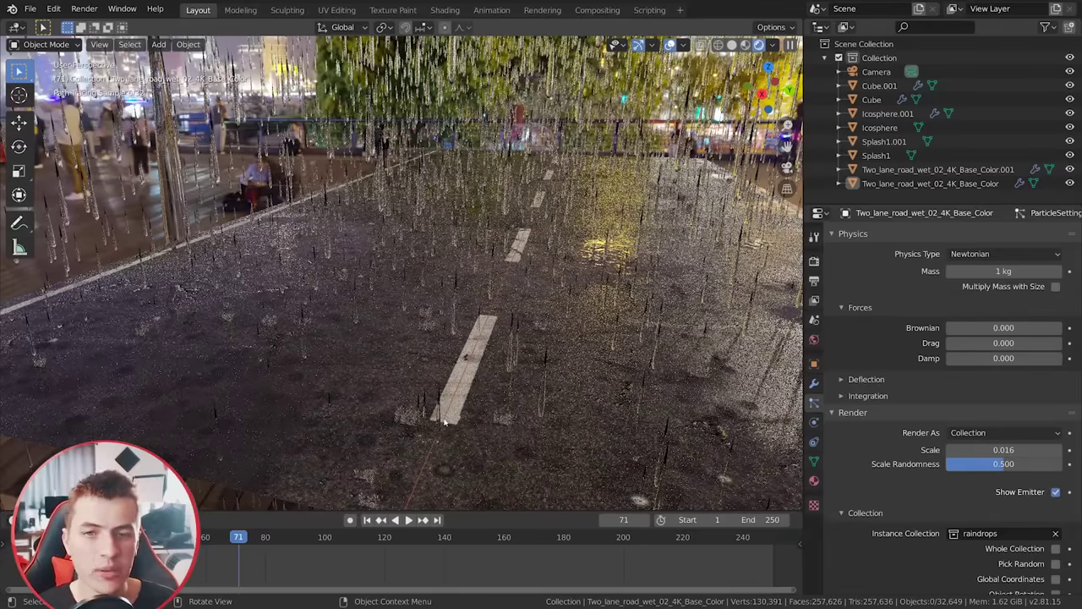
click(814, 505)
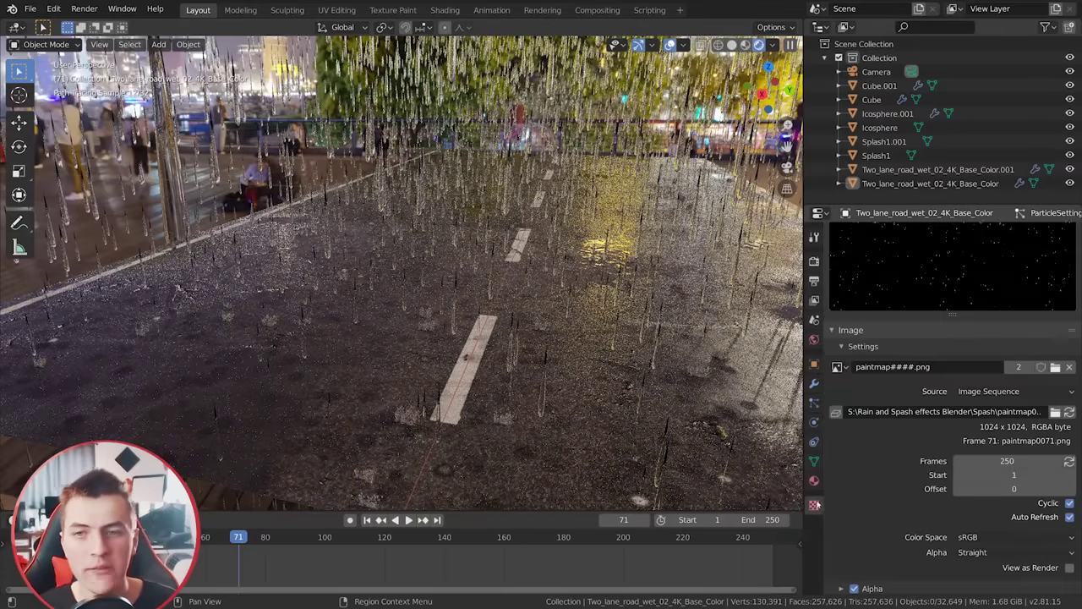
double_click(1006, 460)
key(Return)
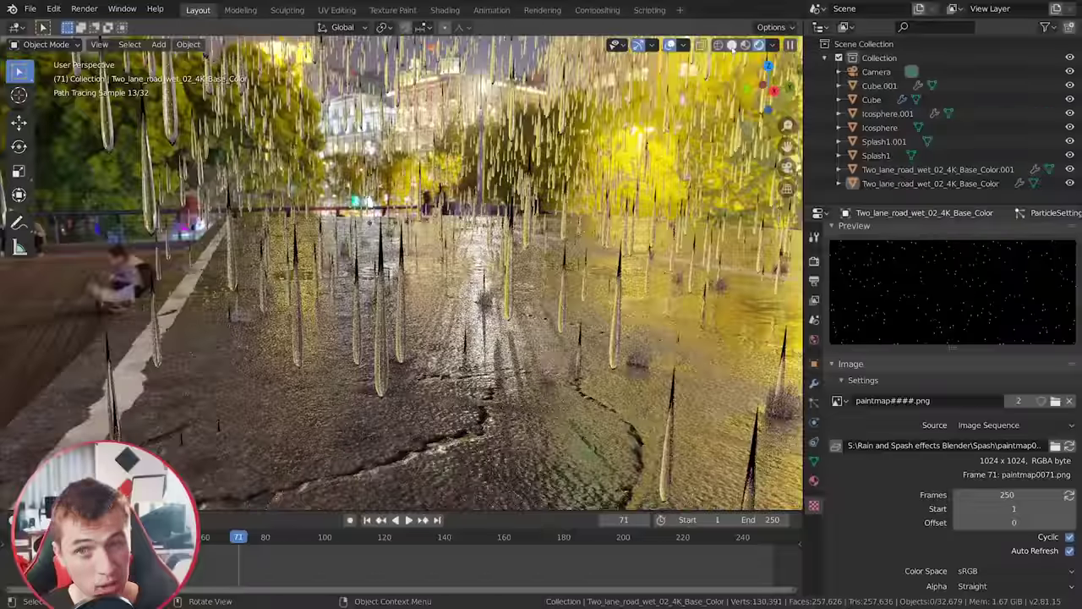
Step: Show the scene in solid shading, select the road, and enable Rotation for its splash particles
click(731, 45)
mouse_move(385, 300)
middle_down()
mouse_move(464, 312)
mouse_move(499, 304)
mouse_move(395, 328)
middle_up()
click(664, 391)
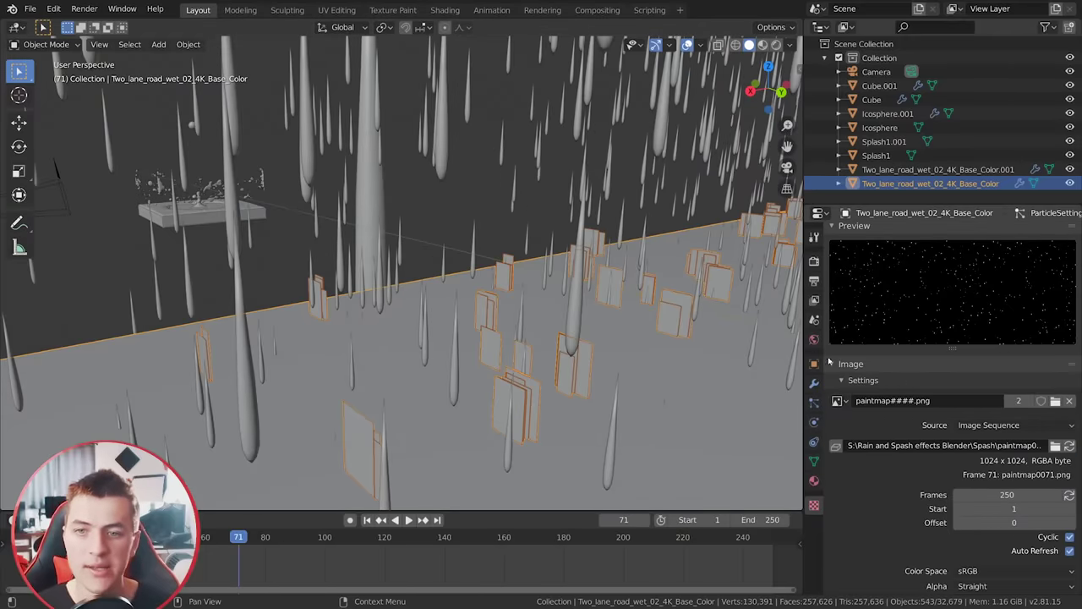
click(814, 402)
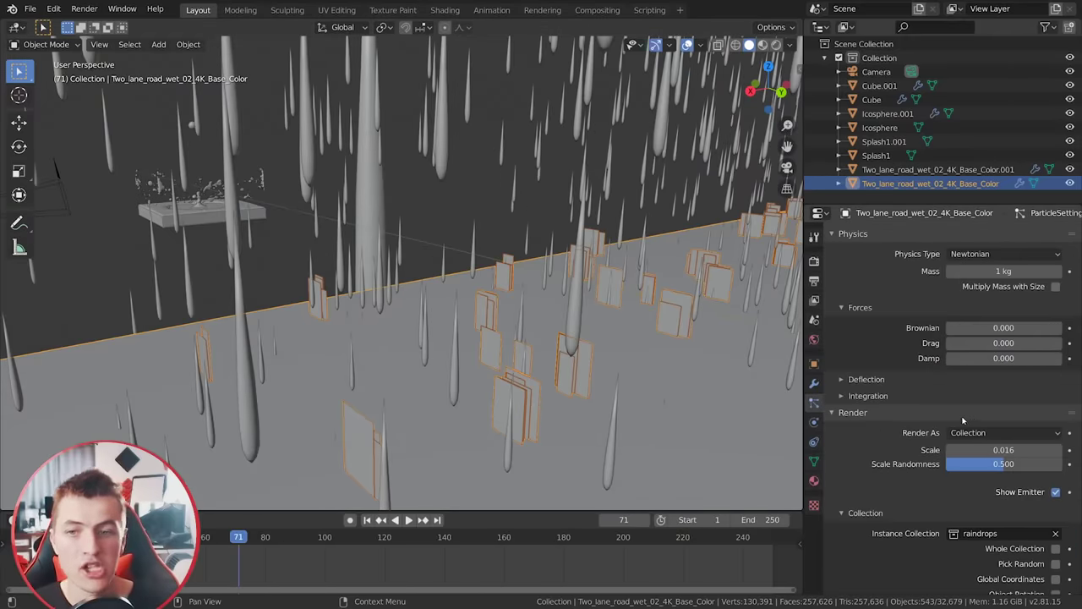
scroll(850, 509, up, 7)
click(844, 505)
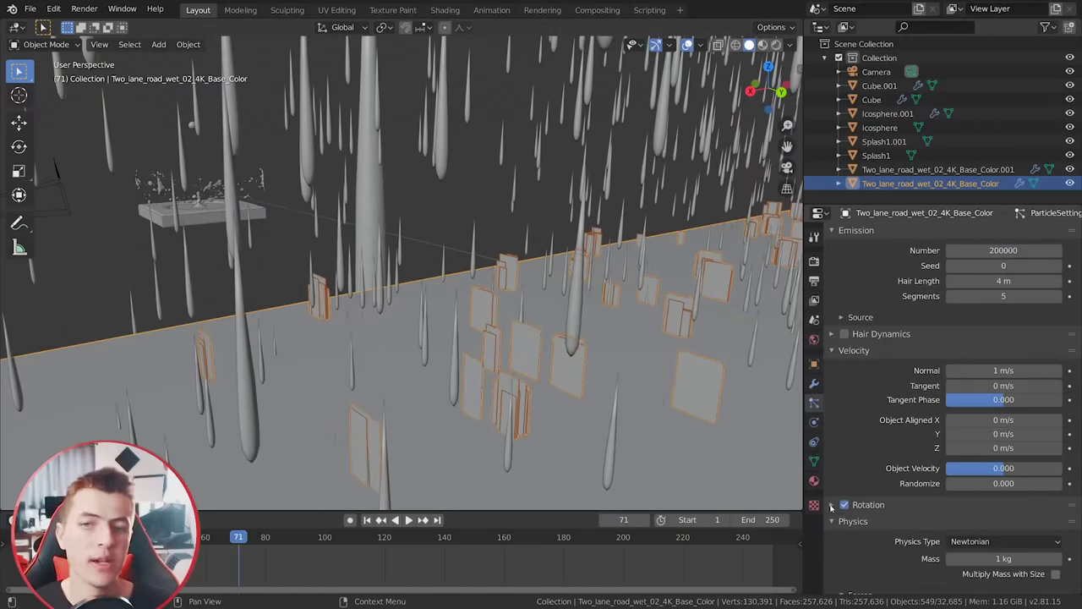
Step: Set the splash particles' rotation Orientation Axis to Normal and adjust their Phase and Randomize Phase
click(832, 504)
scroll(837, 507, down, 2)
click(989, 457)
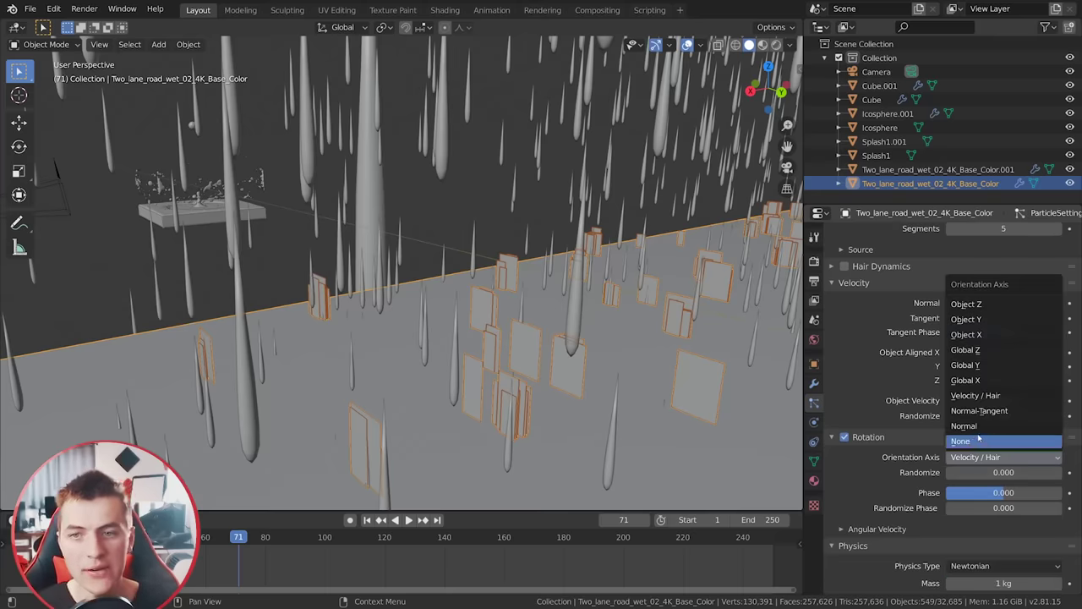
click(972, 426)
drag(998, 492, 1062, 506)
drag(996, 509, 1000, 509)
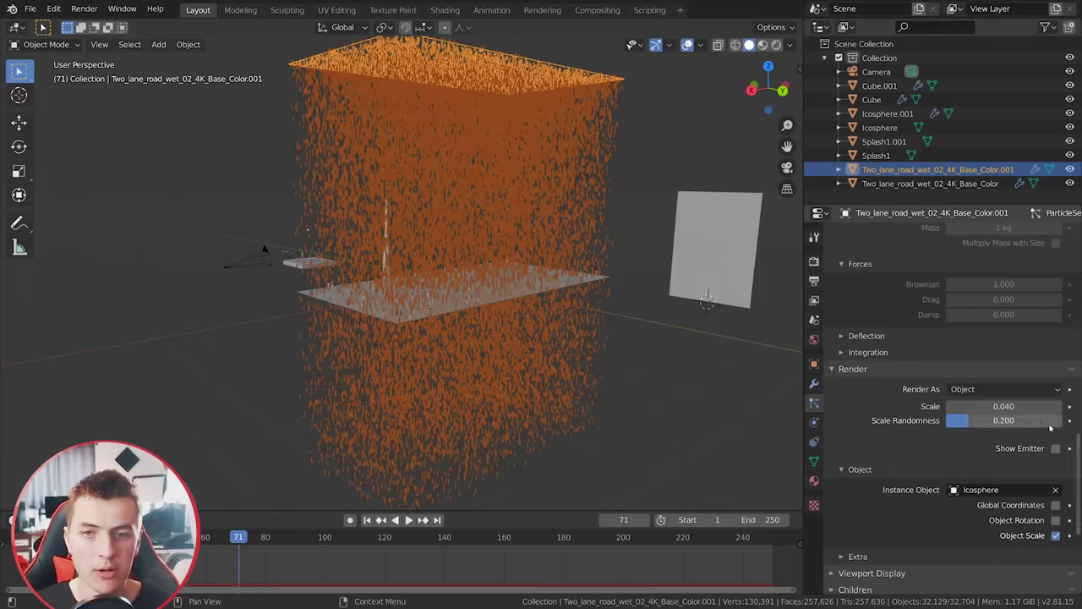
Step: Add a second camera and align it to a low view across the road
key(shift+a)
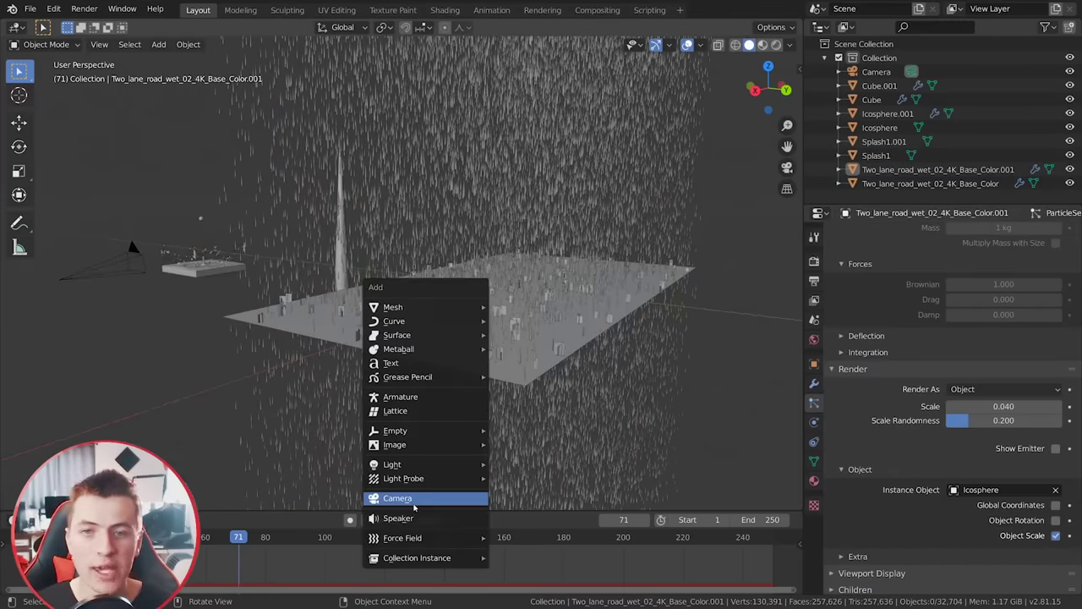
click(398, 498)
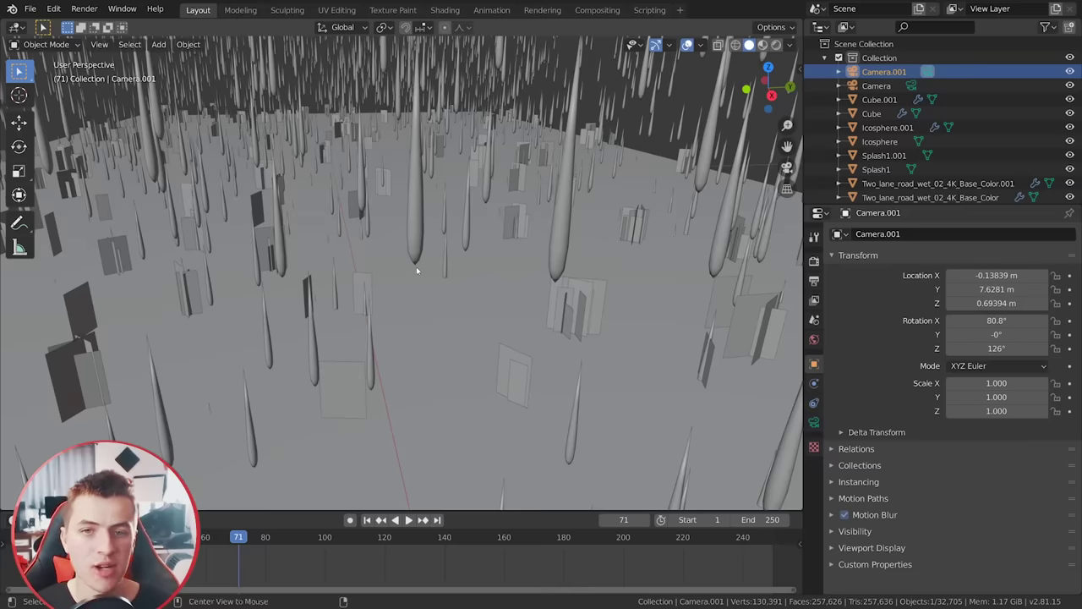
key(ctrl+alt+KP_0)
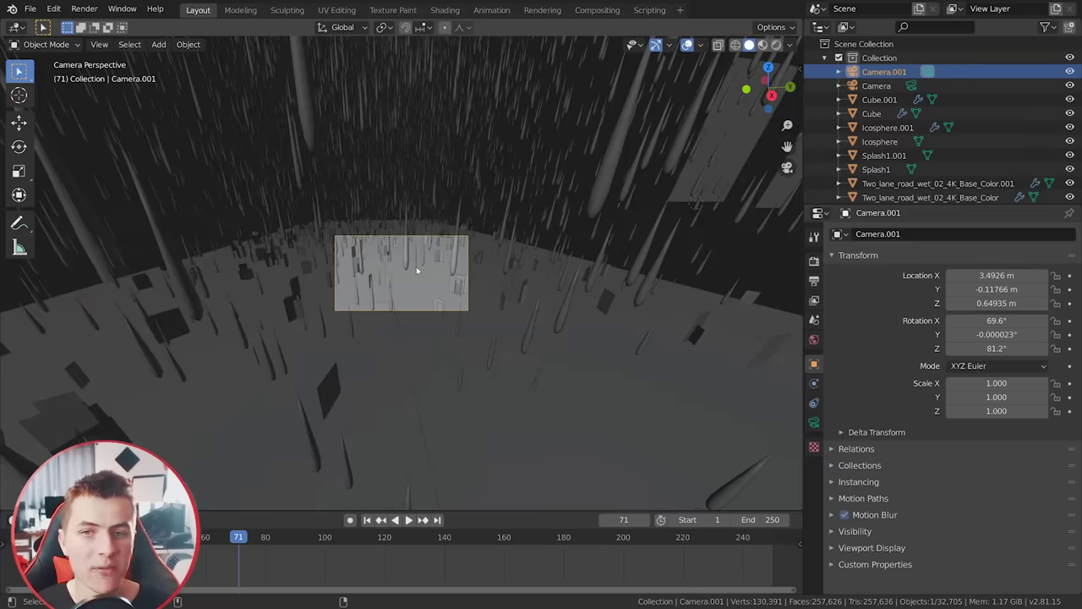
Step: Set the new camera's focal length to 80 mm and move it about 0.81 m along negative Y
click(814, 421)
text(80)
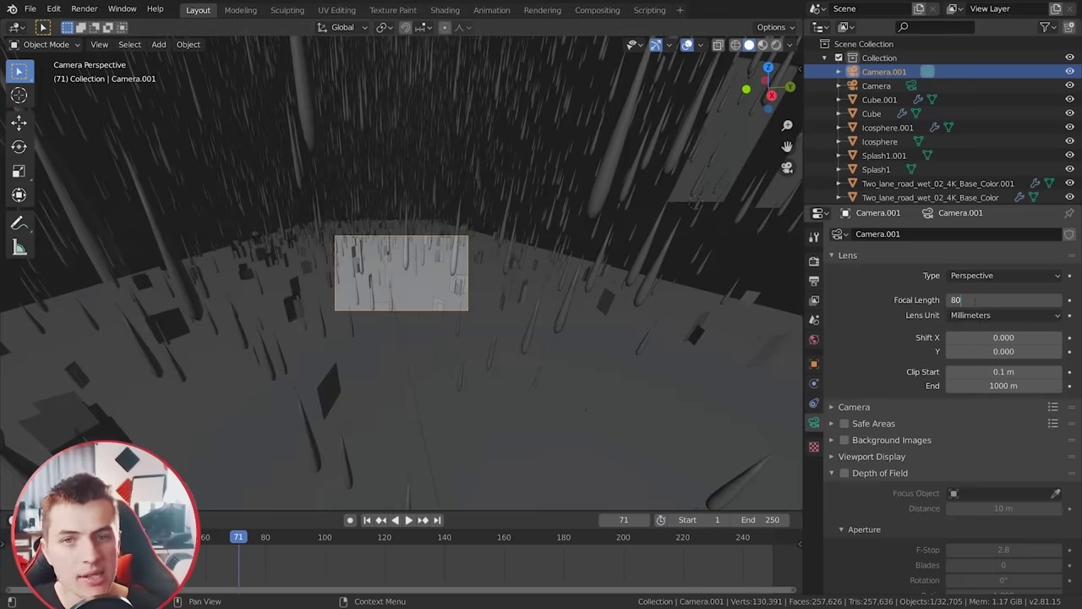
key(Return)
key(g)
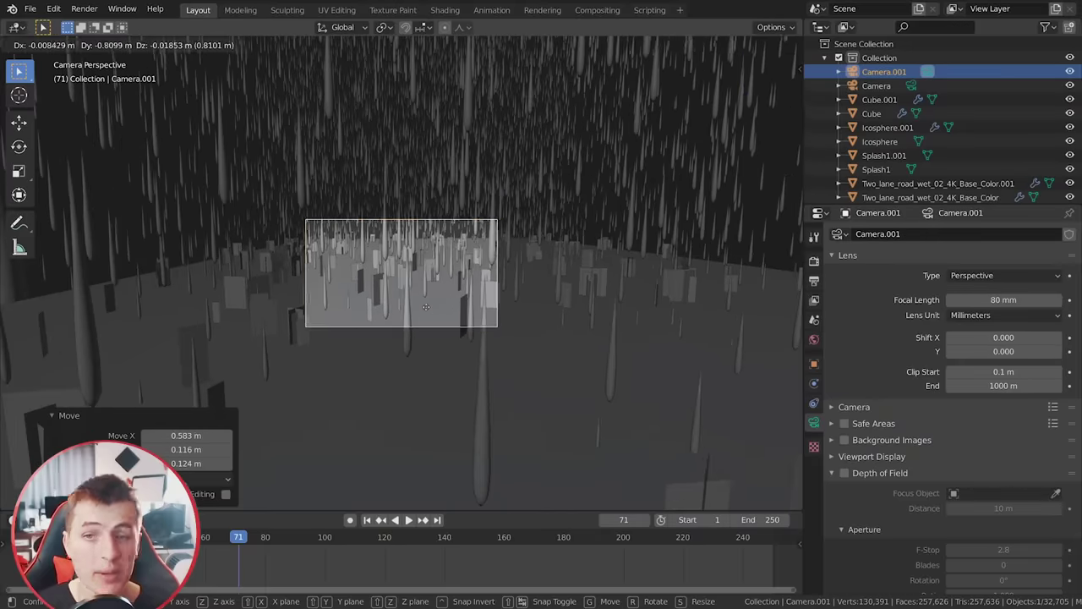
click(431, 308)
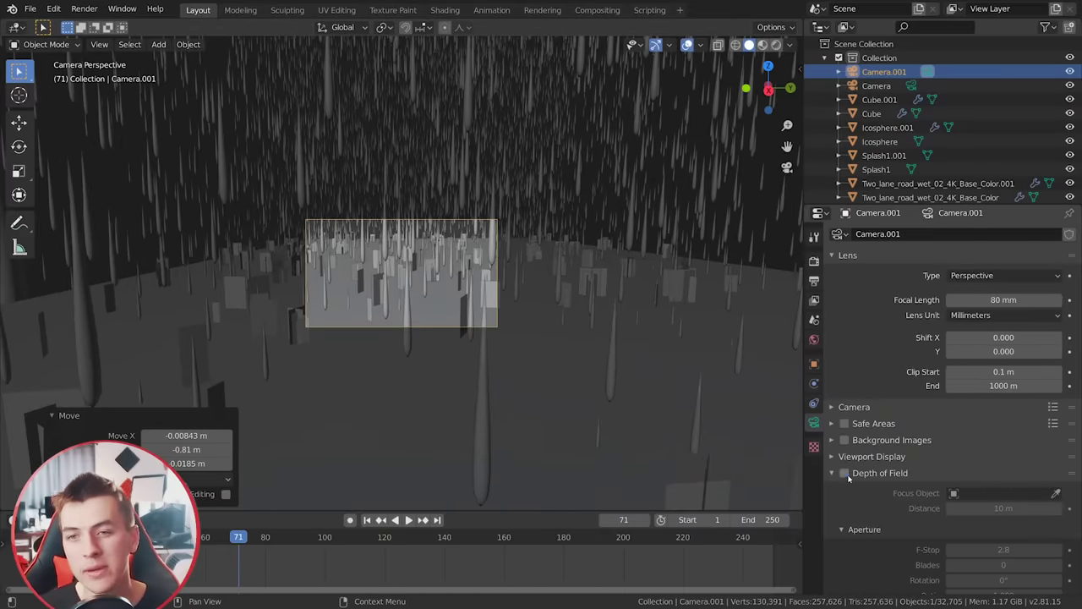
Step: Enable the new camera's depth of field with a 1.8 m focus distance, an f-stop of 2.0 and 5 aperture blades
click(845, 474)
click(983, 504)
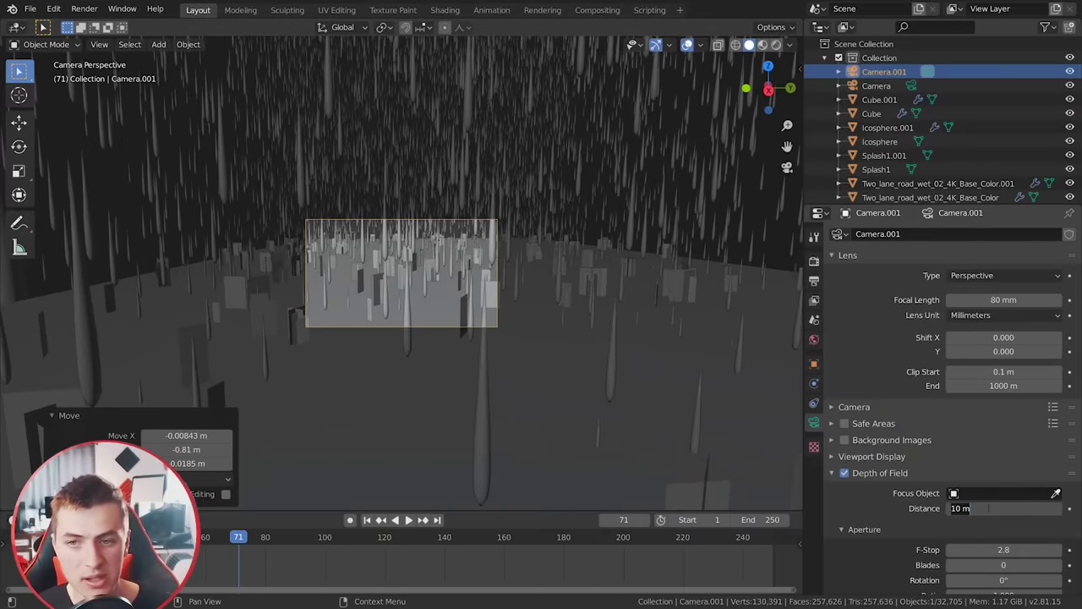
text(1.8)
key(Return)
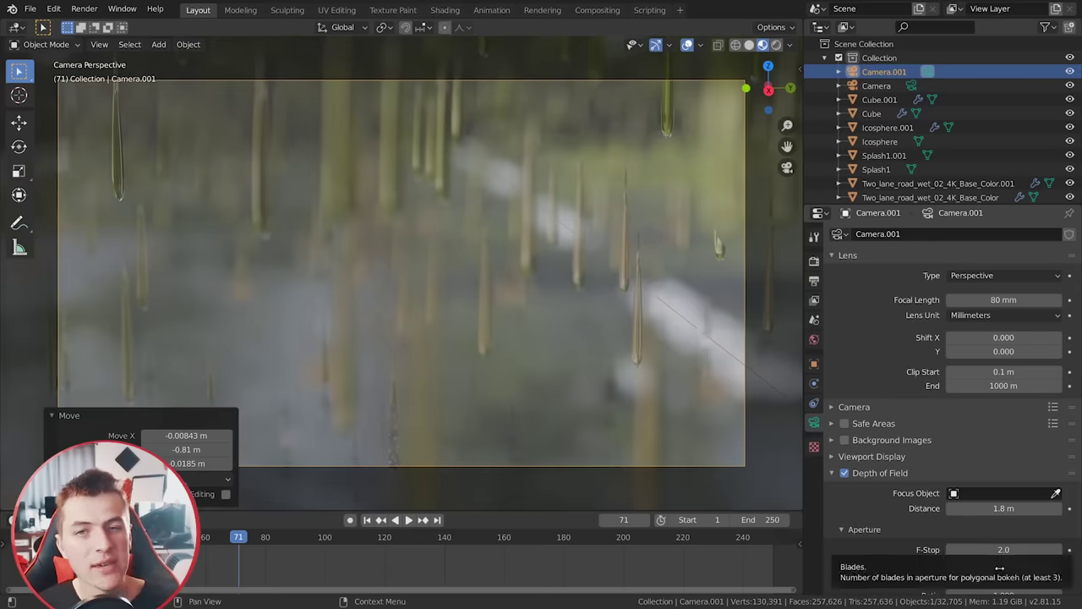
click(1002, 565)
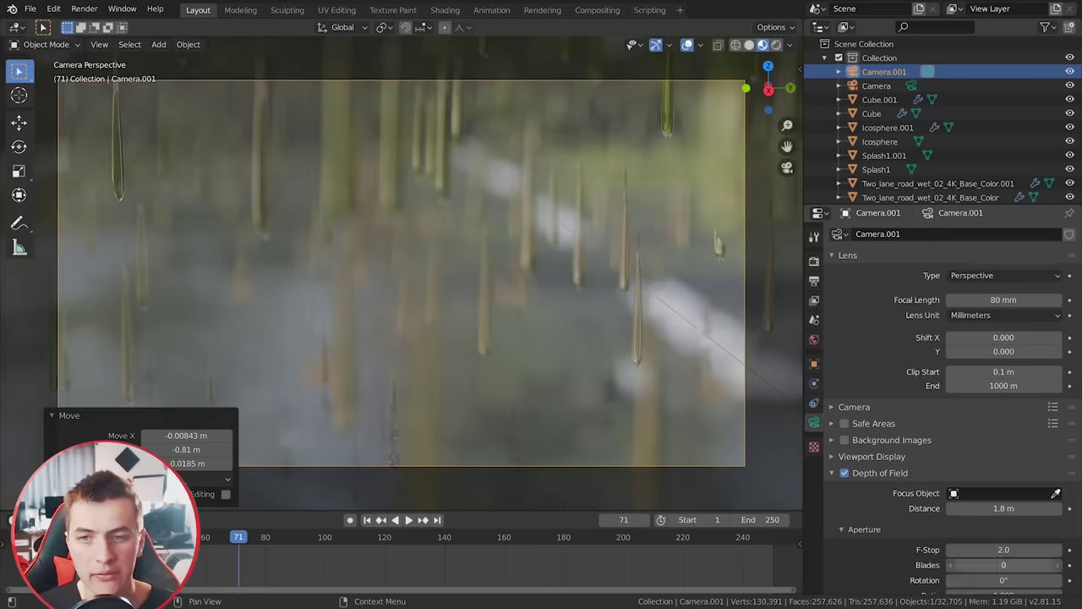
text(5)
key(Return)
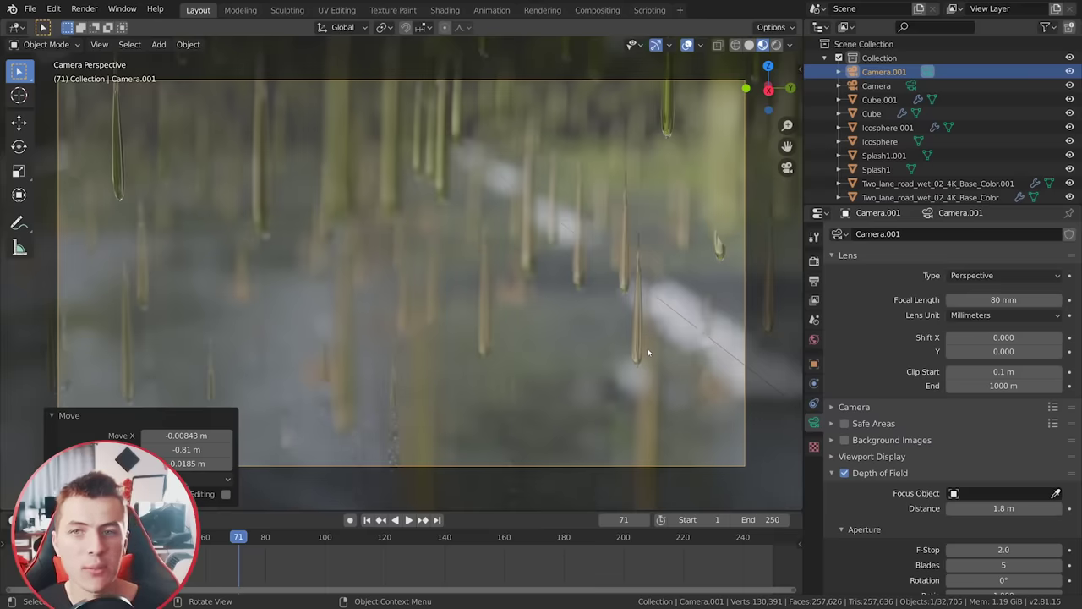
Step: Preview the camera view in rendered shading and set the world background strength to 0.25
scroll(651, 338, down, 2)
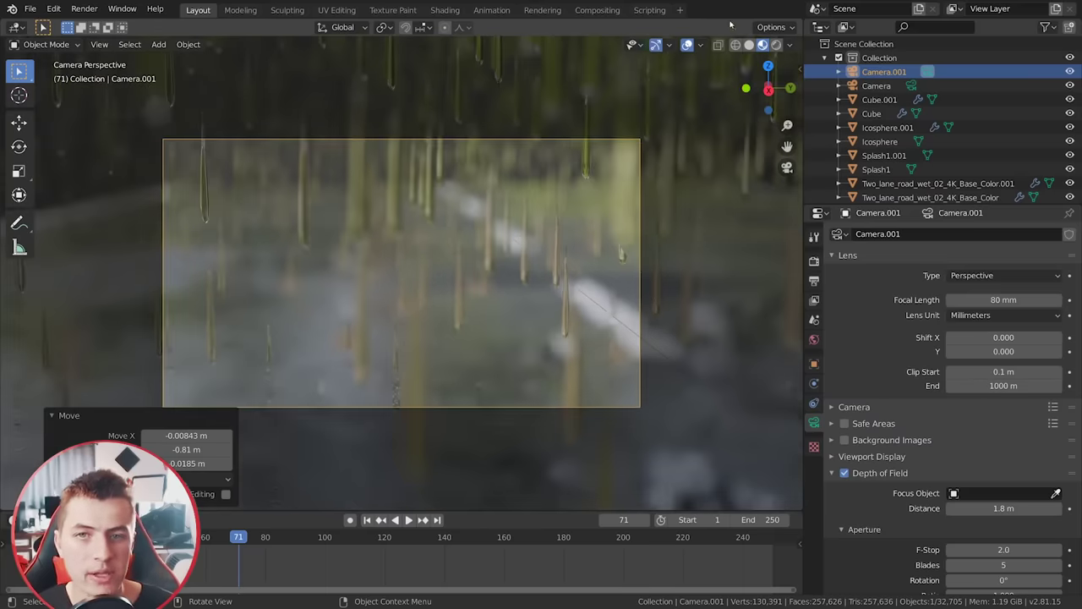
click(776, 45)
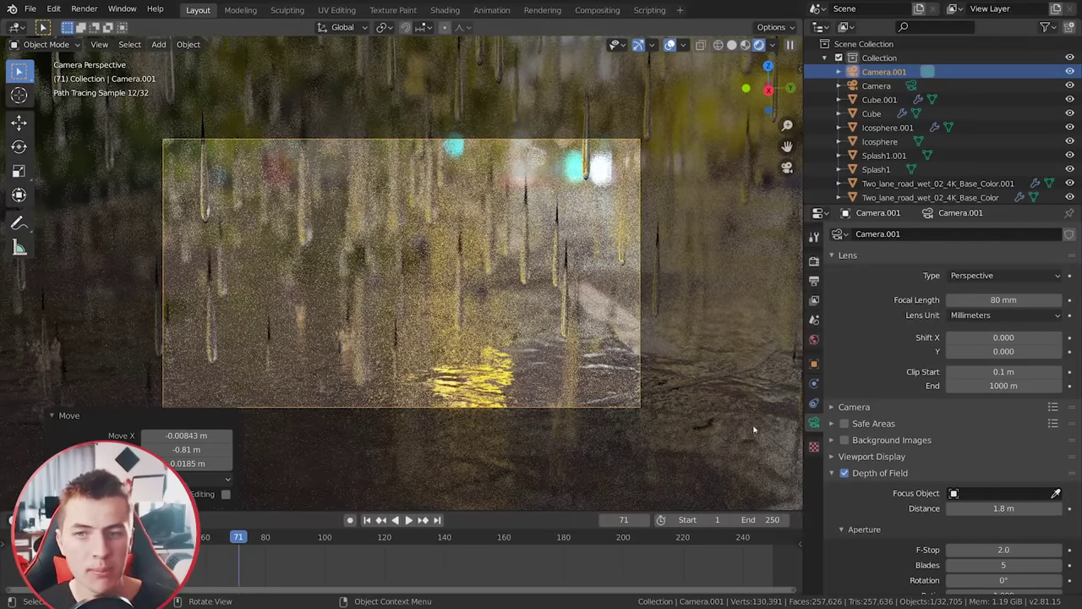
click(814, 339)
click(963, 428)
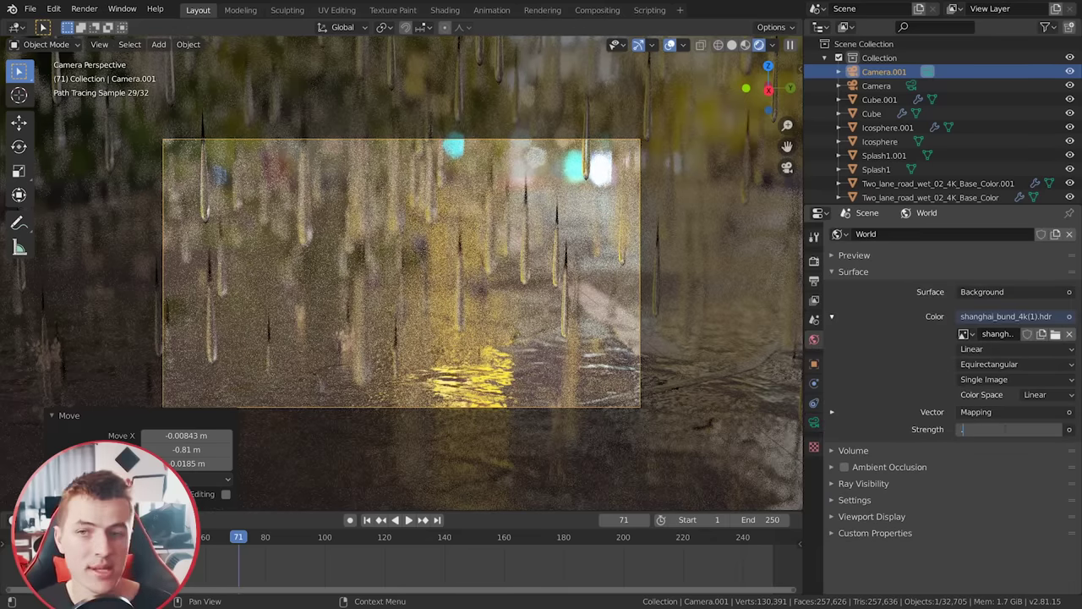
key(Return)
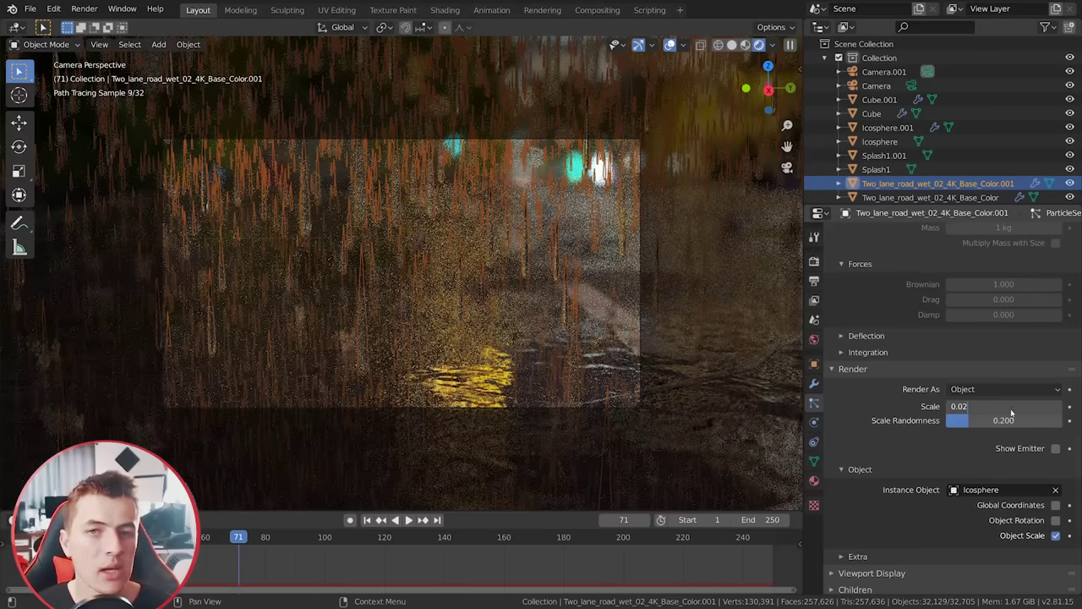
Step: Set the falling raindrop particles' scale to 0.028 and their scale randomness to 0.33
text(8)
key(Return)
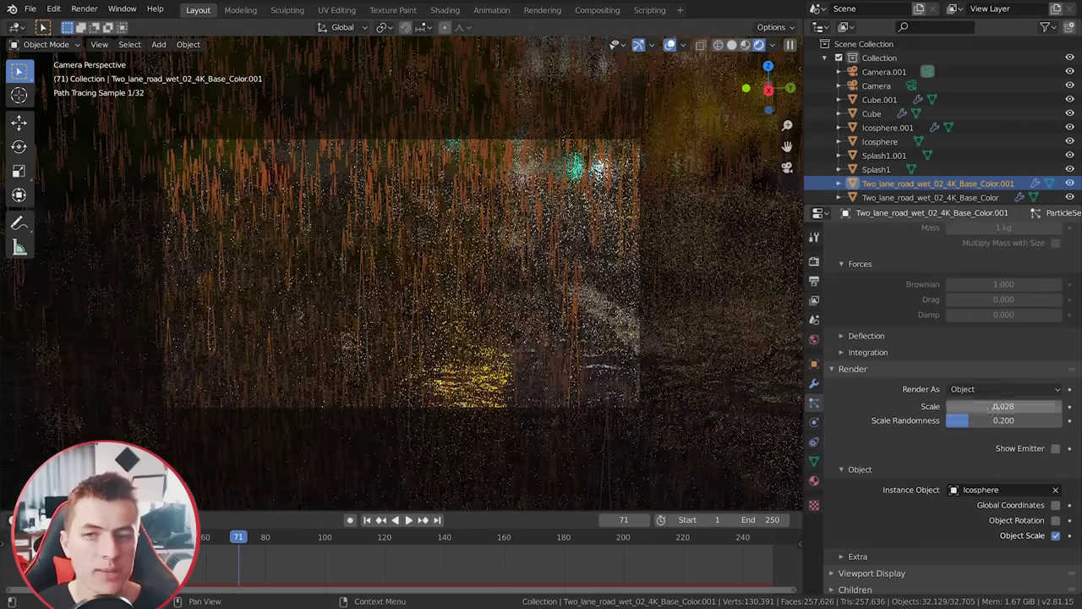
click(1008, 420)
key(BackSpace)
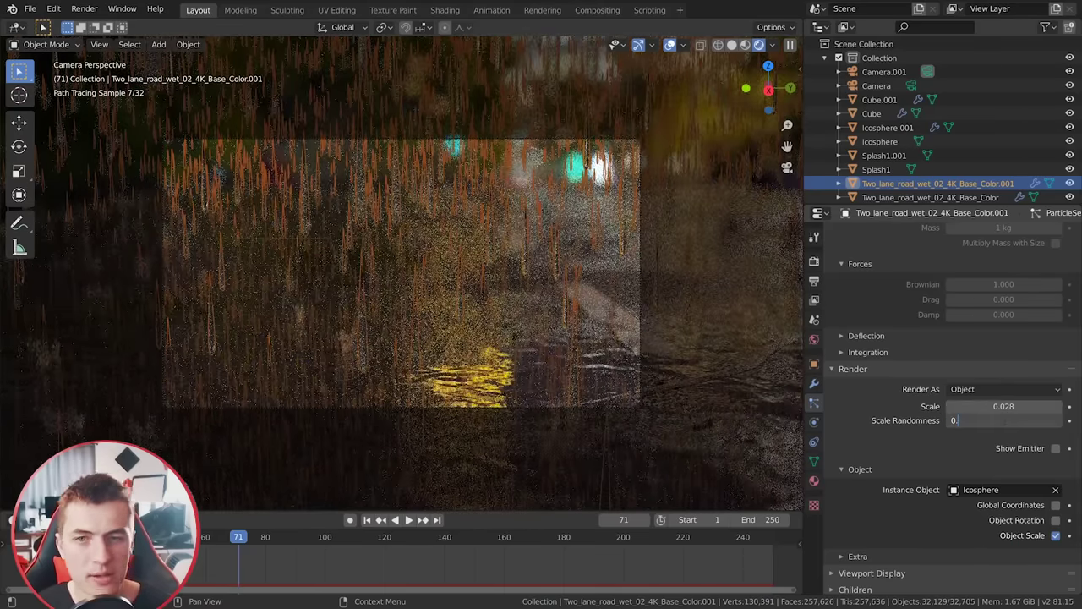
text(33)
key(Return)
Step: Choose a contrast preset as the Look for the Filmic view transform in the color management settings
click(876, 585)
scroll(929, 550, down, 4)
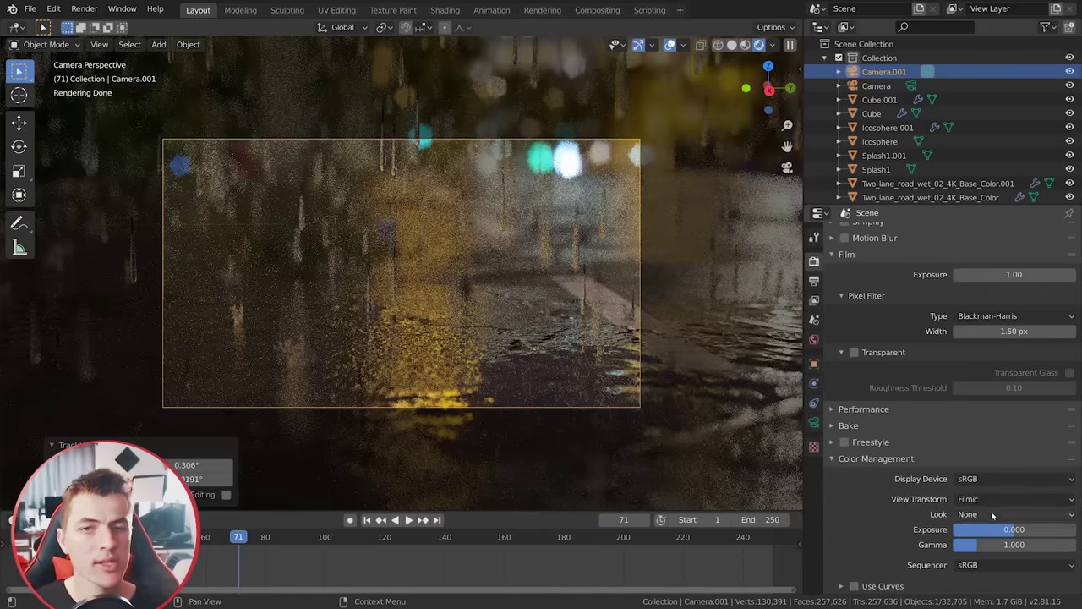
click(997, 515)
click(1015, 466)
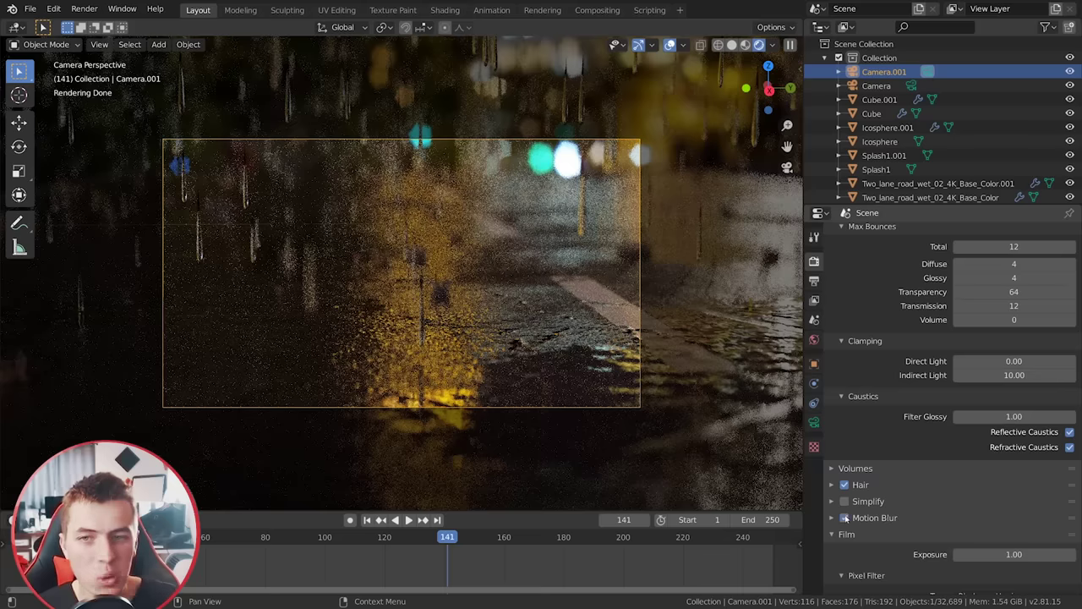
Step: Set the shutter of the render's motion blur to 0.60
click(834, 518)
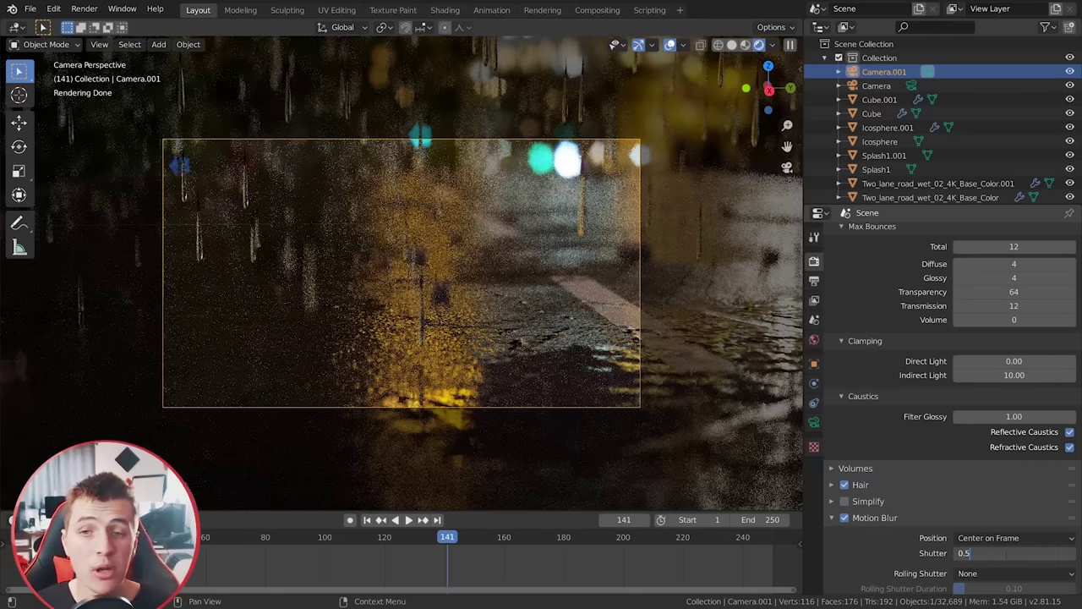
text(6)
key(Return)
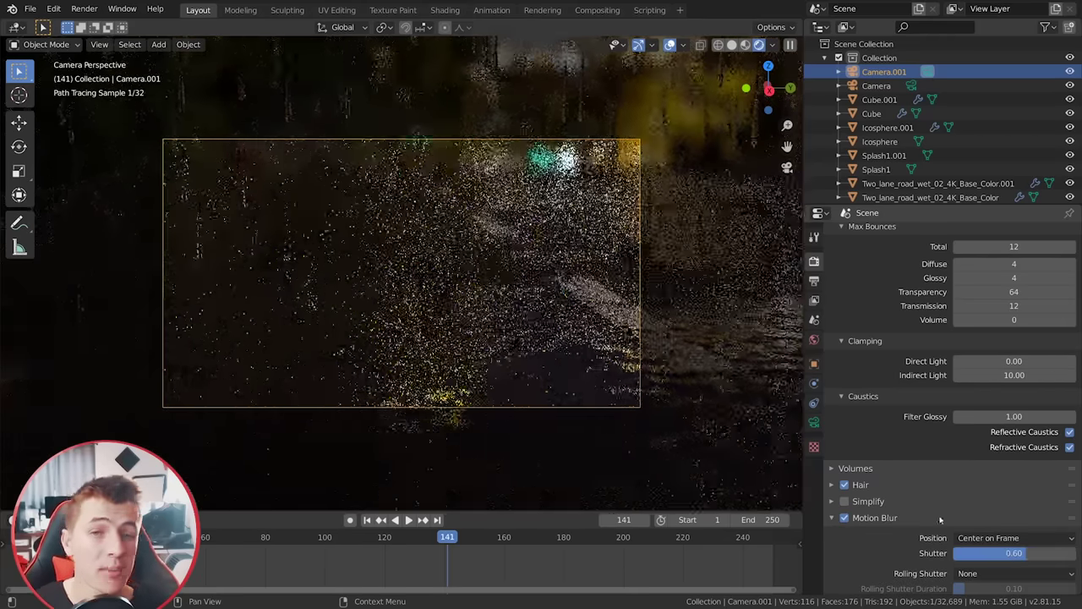
scroll(949, 515, down, 1)
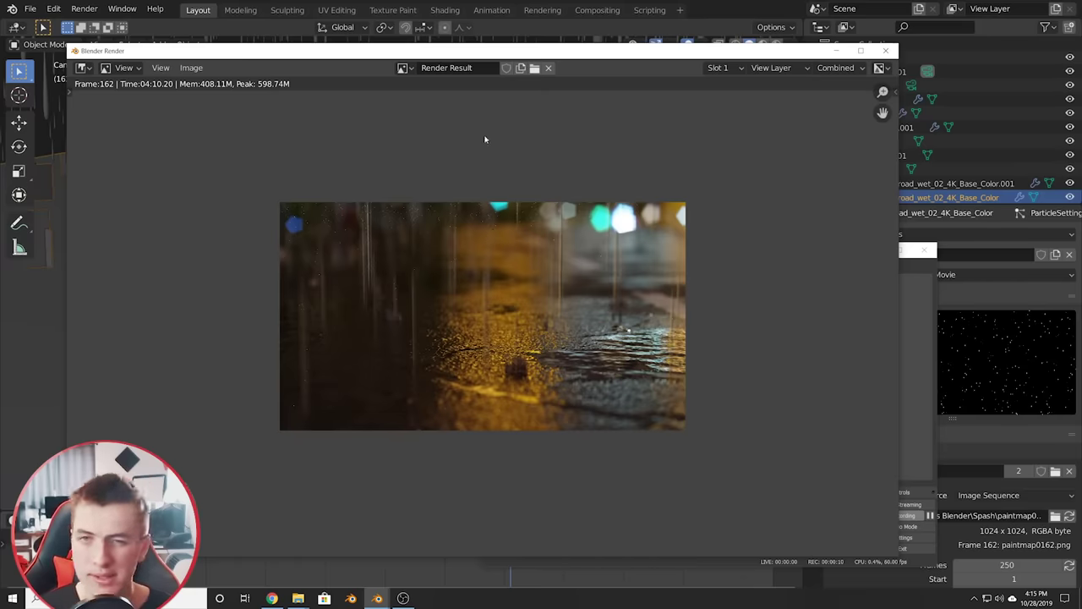
Step: Enable nodes in the Compositing workspace and move the Render Layers node away from the Composite node
click(595, 10)
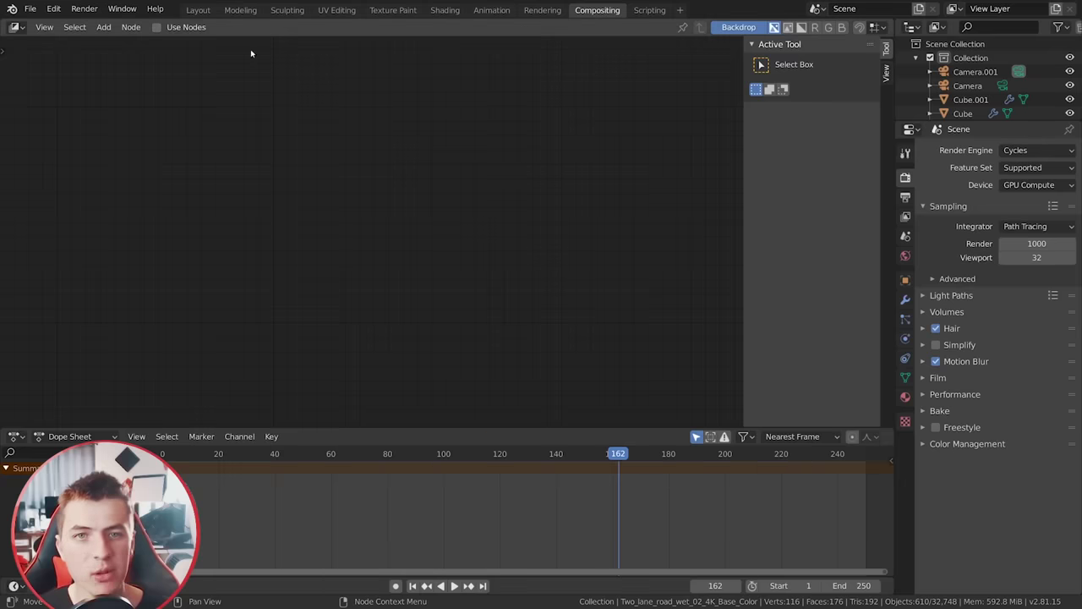
click(163, 28)
drag(401, 85, 142, 122)
Step: Add a Denoise filter node and insert it between the Render Layers and Composite nodes
key(shift+a)
mouse_move(321, 295)
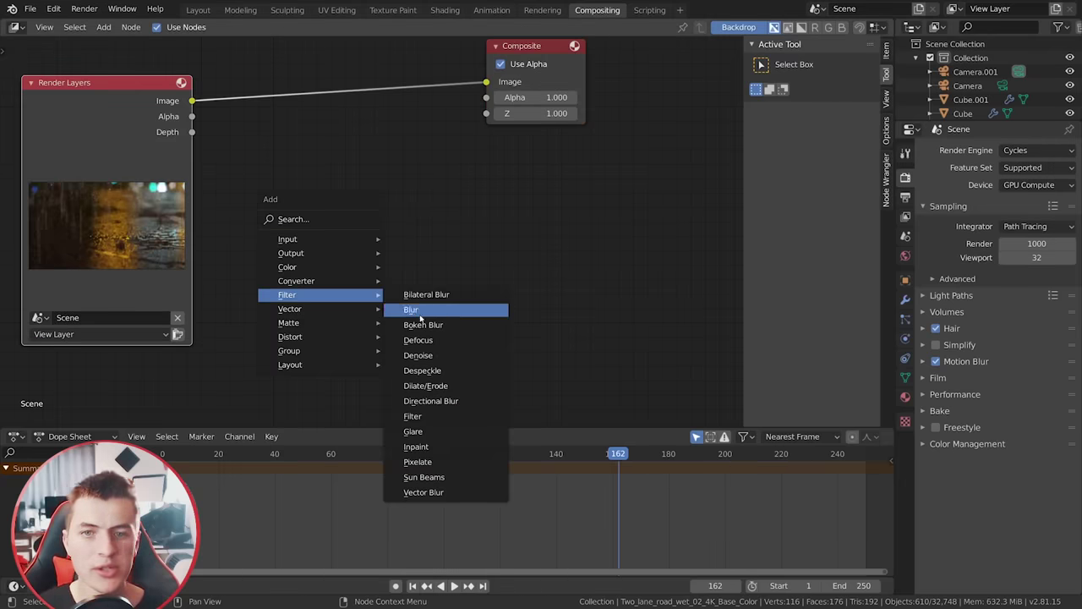
click(435, 362)
click(262, 90)
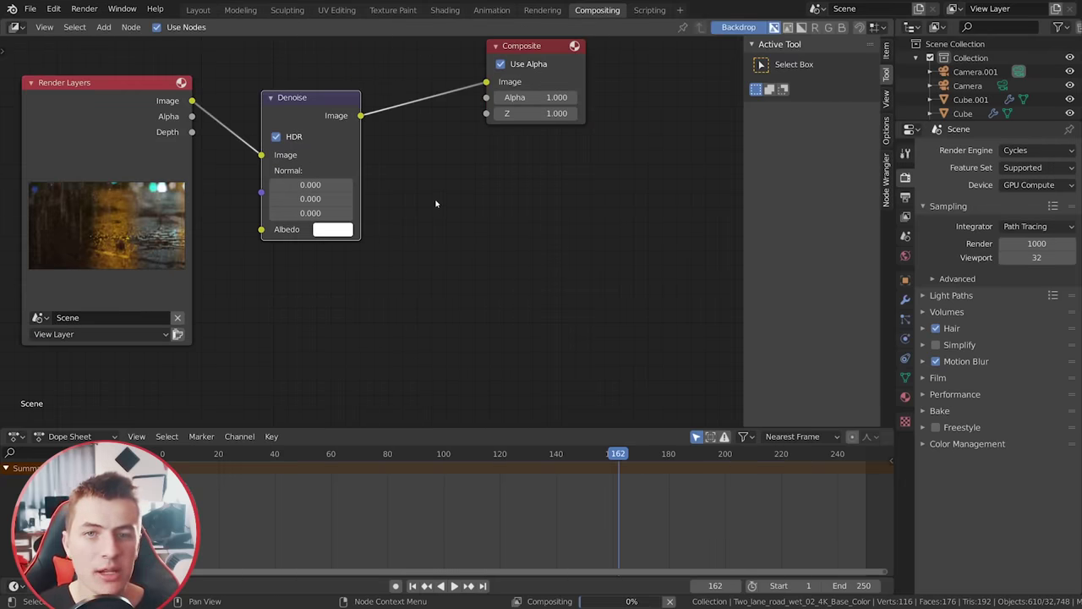
Step: Preview the Denoise node's output through a Viewer node on the backdrop and compare it with the raw Render Layers image
ctrl+shift+click(336, 107)
scroll(466, 166, down, 3)
middle_drag(459, 176, 338, 150)
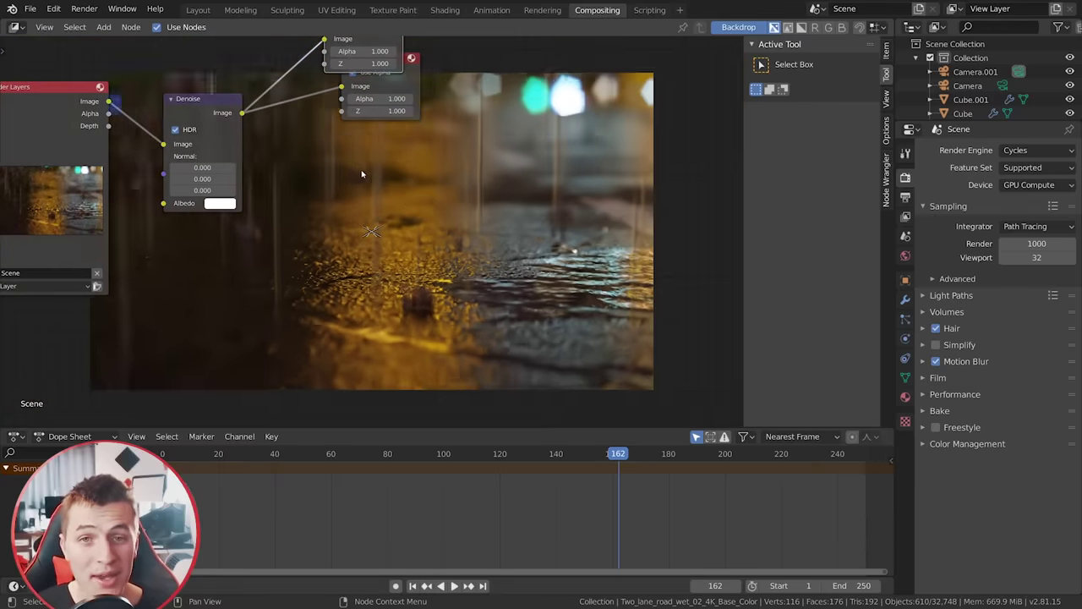
key(v)
key(v)
key(v)
alt+middle_drag(417, 227, 492, 269)
key(alt+v)
key(alt+v)
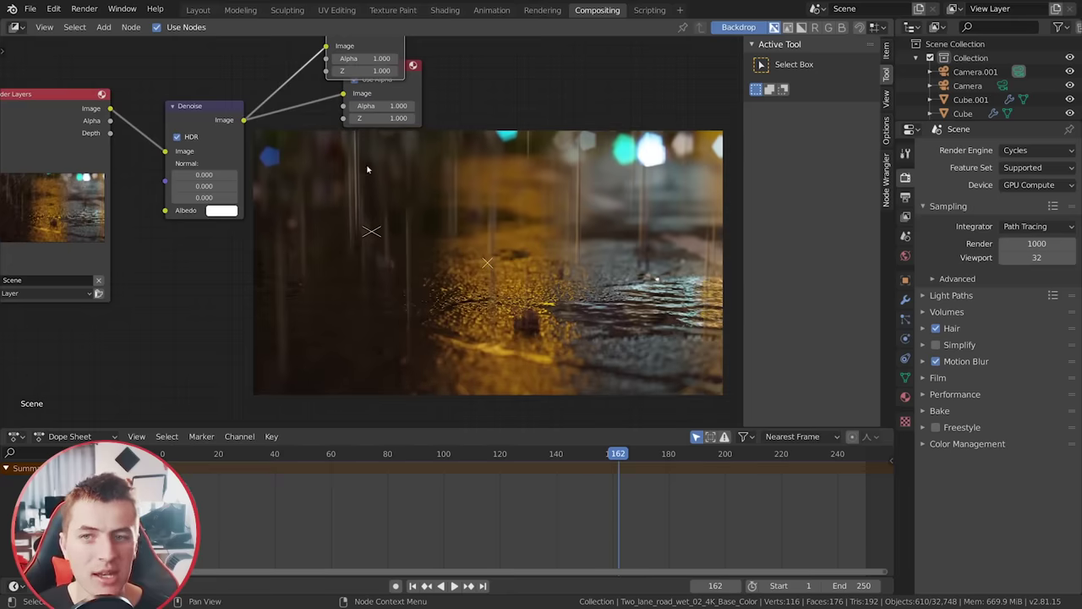
ctrl+shift+click(93, 115)
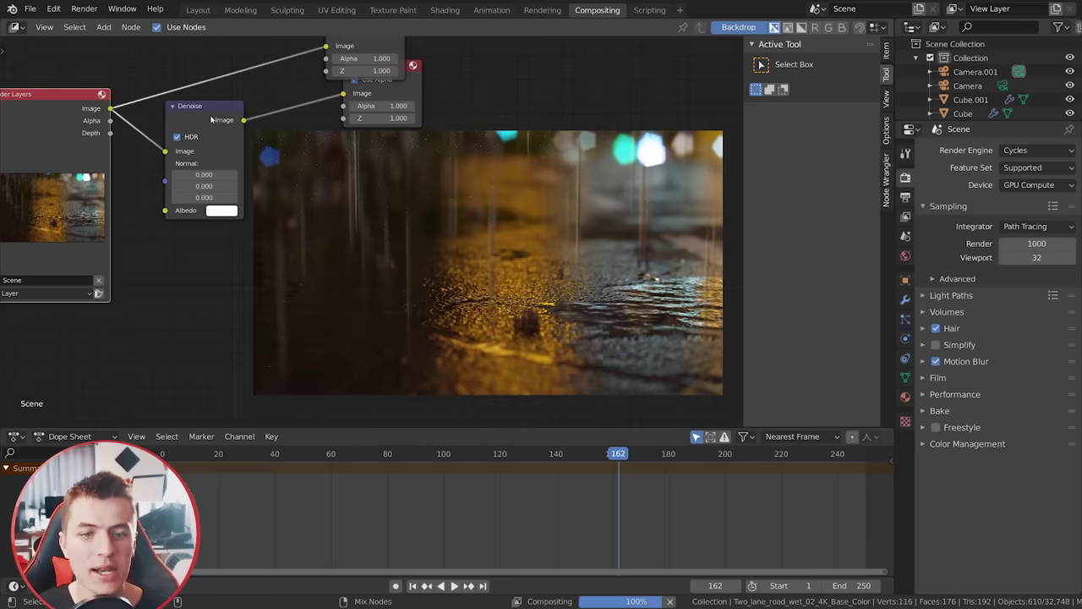
ctrl+shift+click(225, 108)
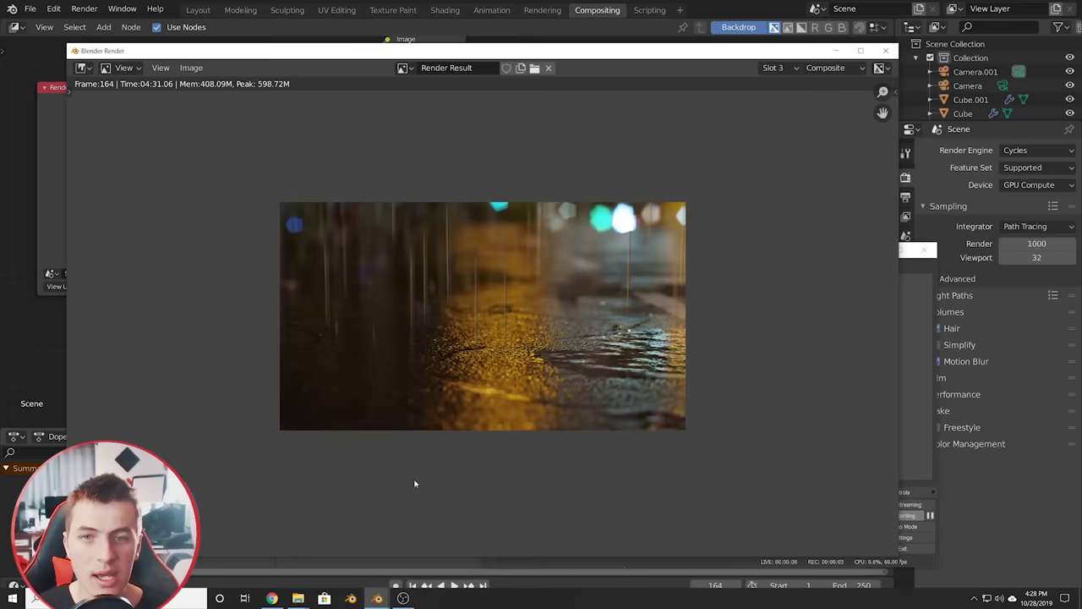
Step: Cycle through the render slots in the render window to compare the rendered rain frames
key(j)
key(j)
key(j)
key(j)
key(j)
key(j)
key(j)
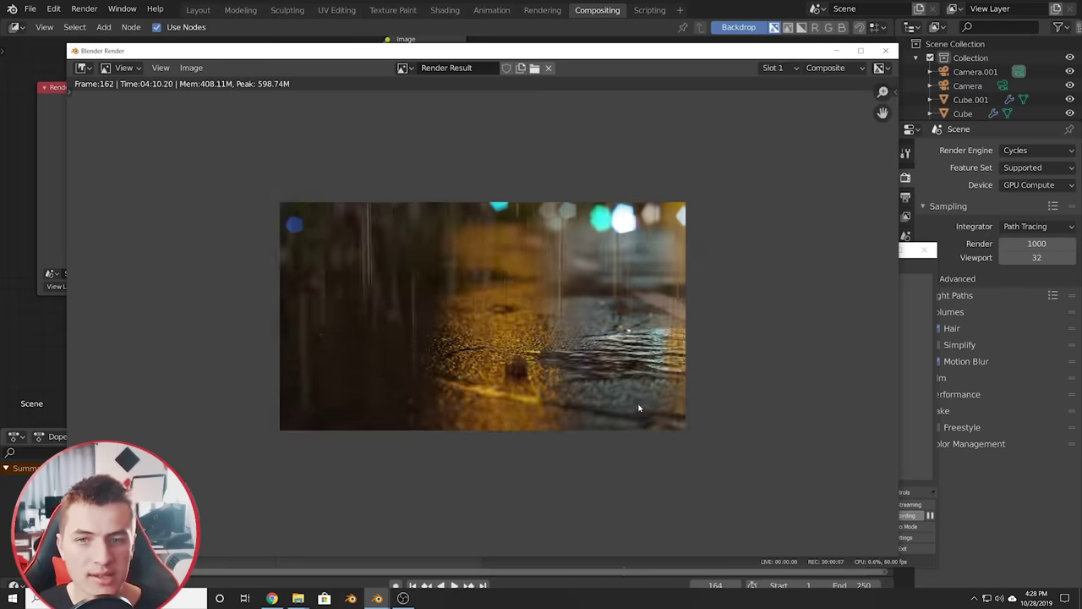